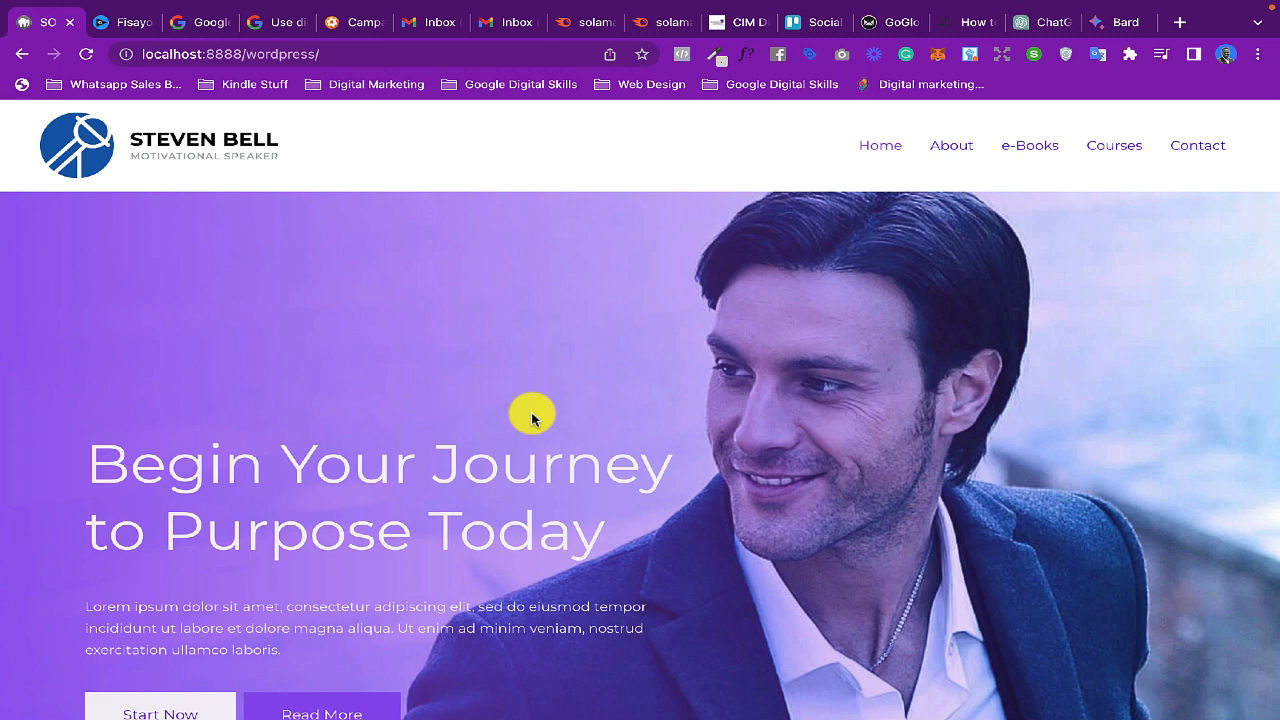
- Examine the website's homepage sections, from the hero banner through What I Do and Testimonials down to My Story
scroll(549, 494, down, 2)
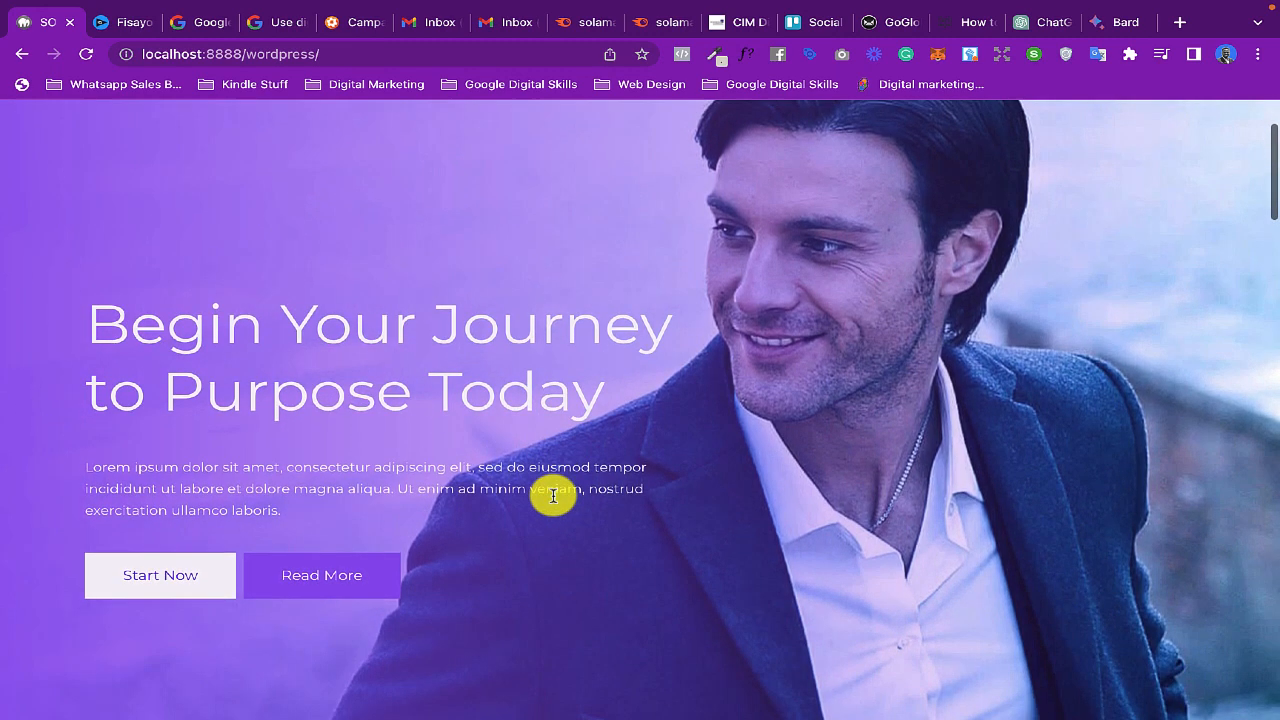
scroll(553, 500, up, 2)
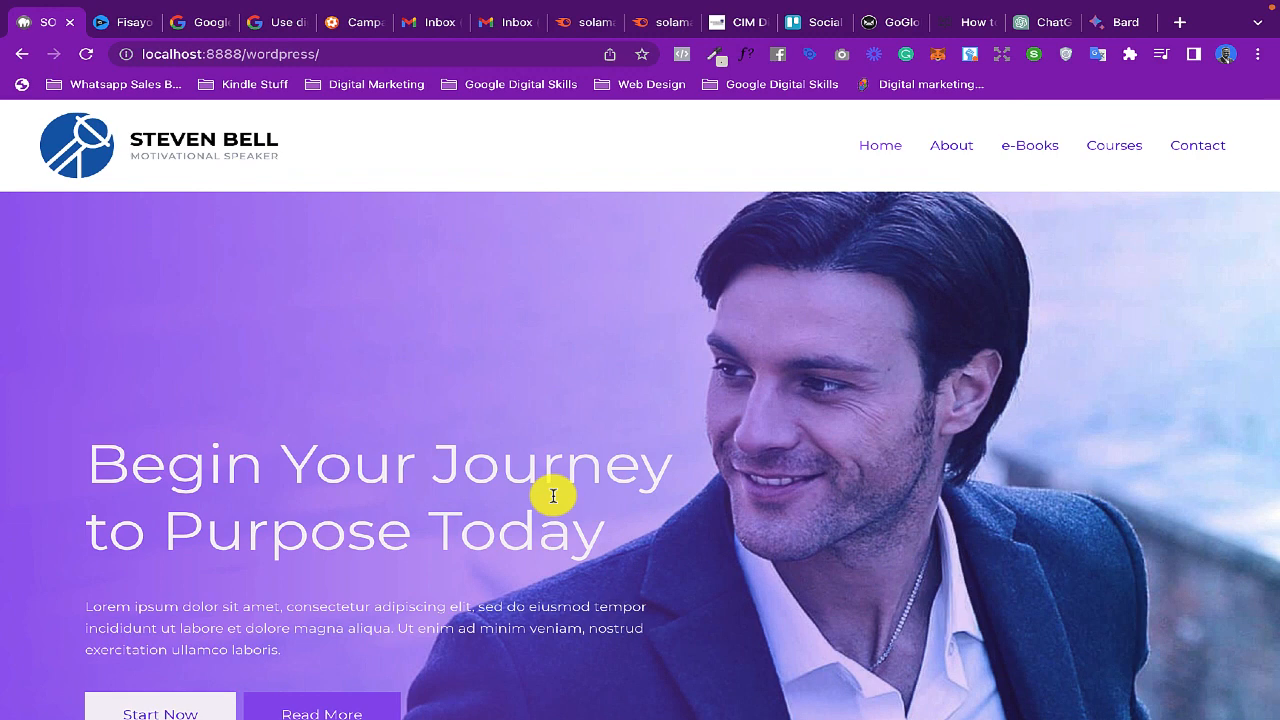
scroll(553, 495, down, 2)
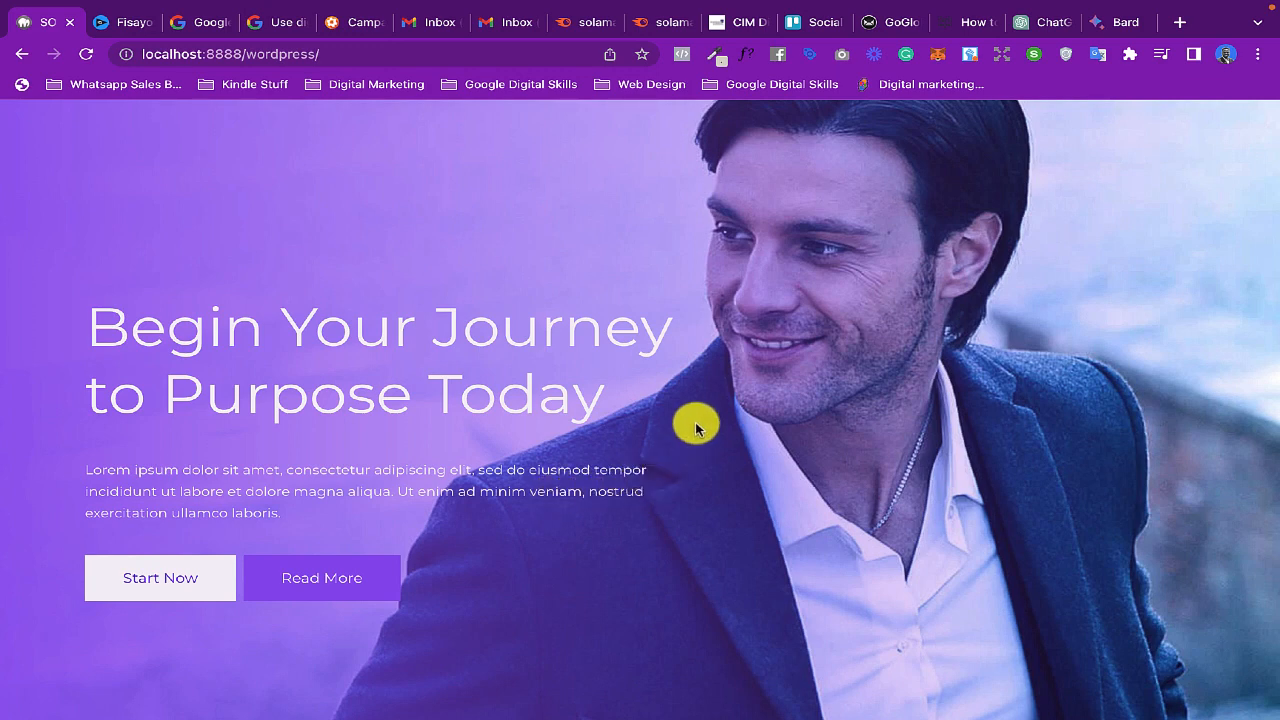
scroll(695, 420, up, 2)
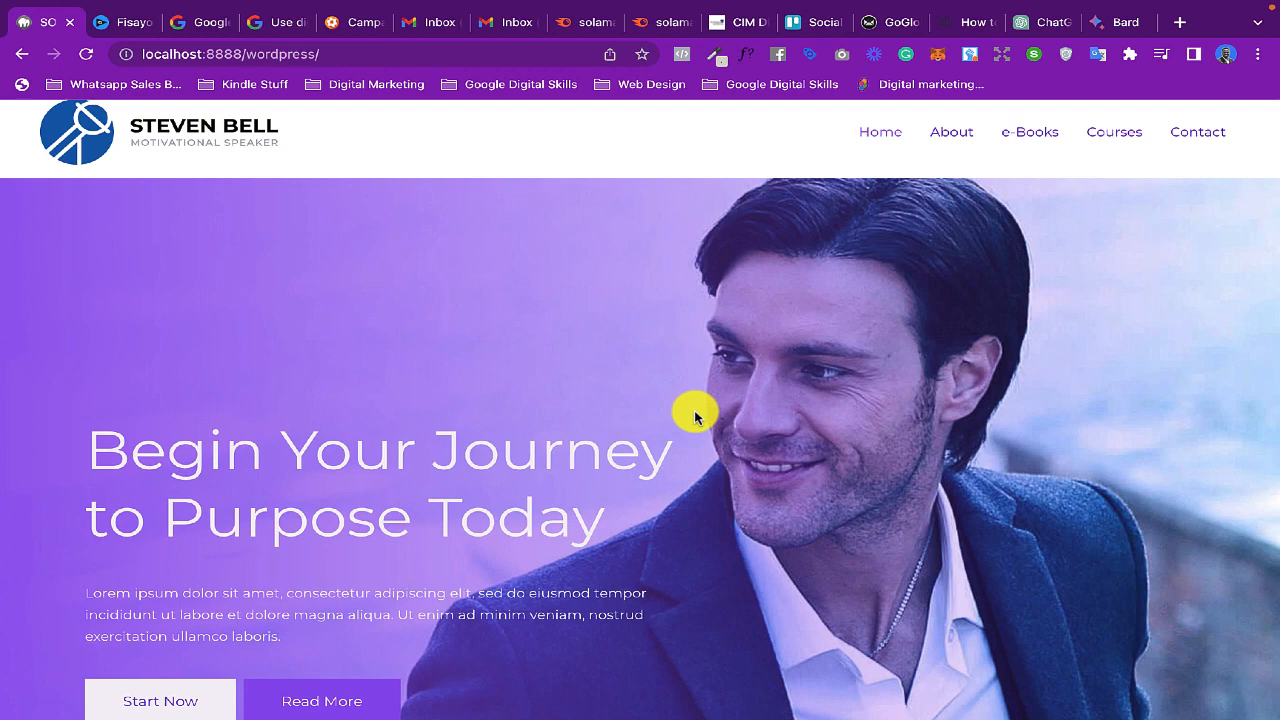
scroll(695, 418, down, 2)
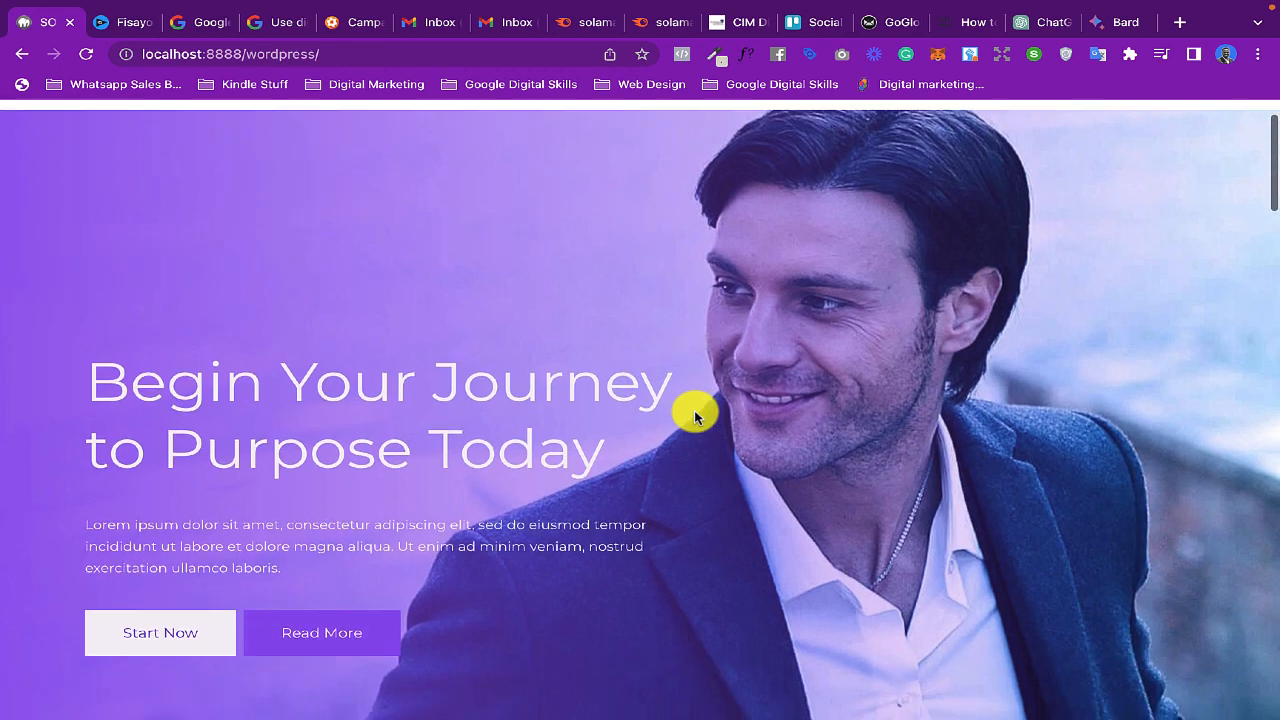
scroll(695, 418, up, 2)
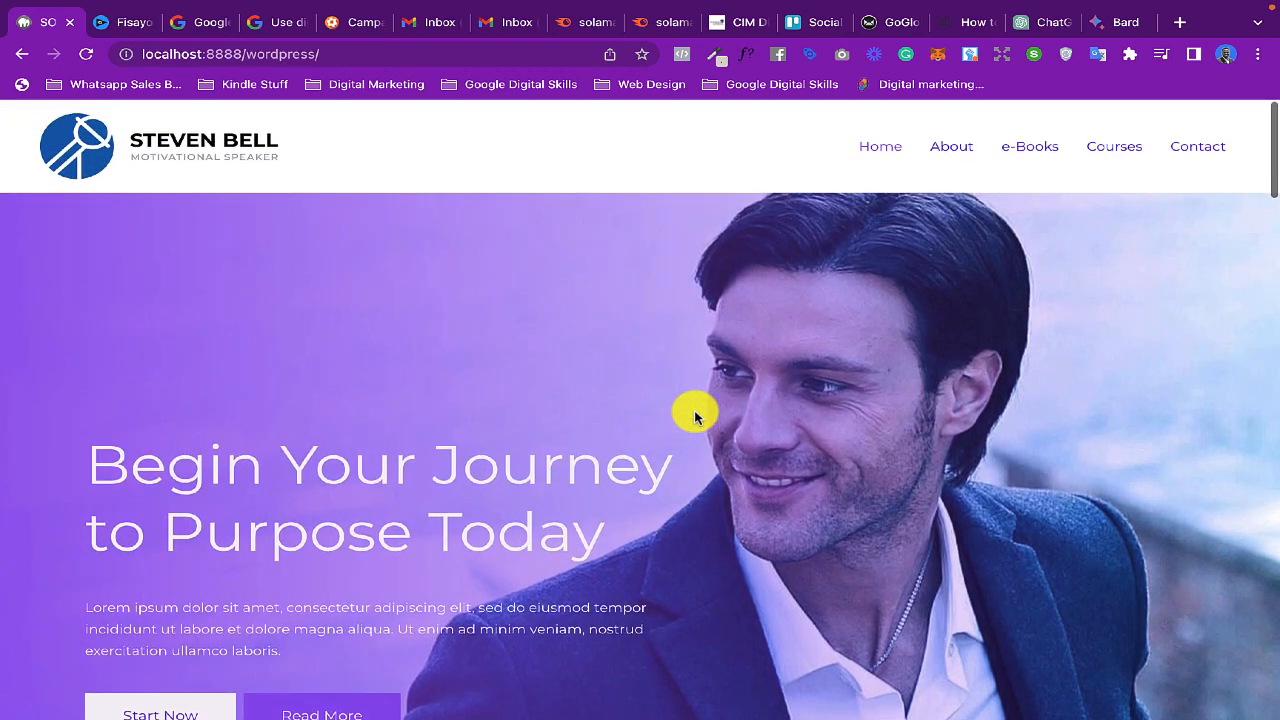
scroll(695, 418, down, 2)
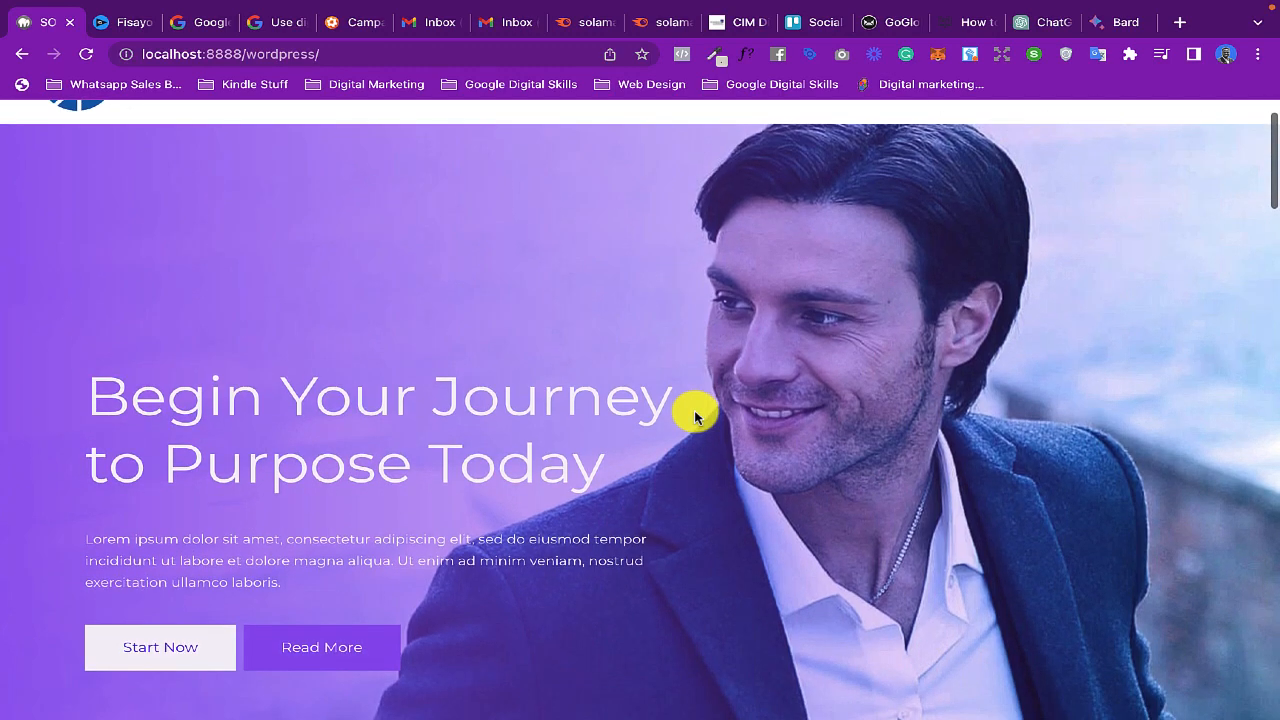
scroll(695, 418, down, 5)
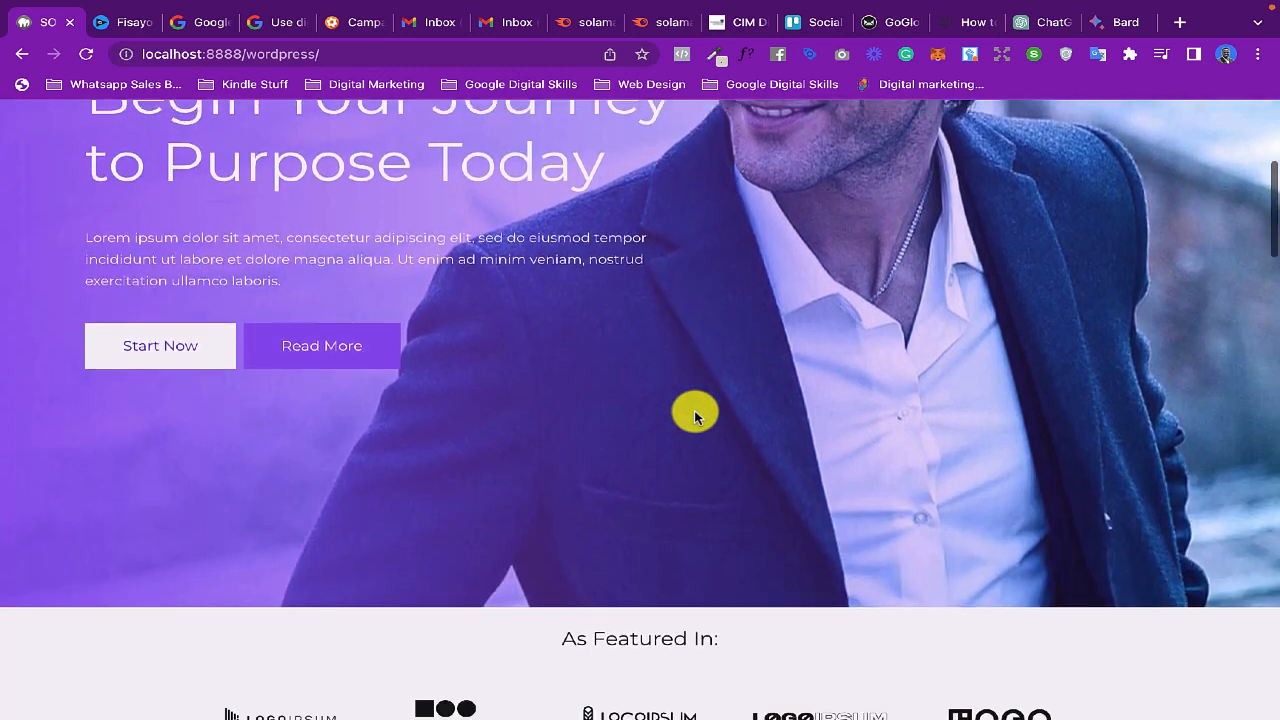
scroll(695, 418, down, 3)
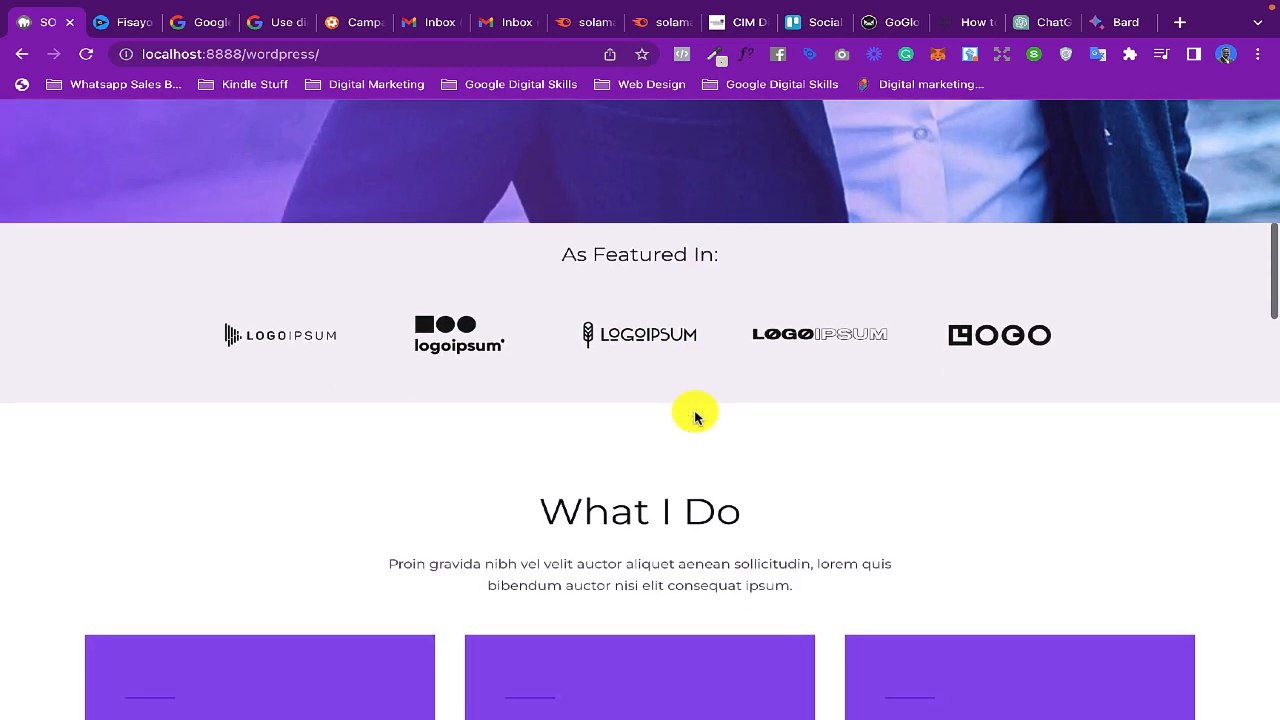
scroll(695, 412, down, 5)
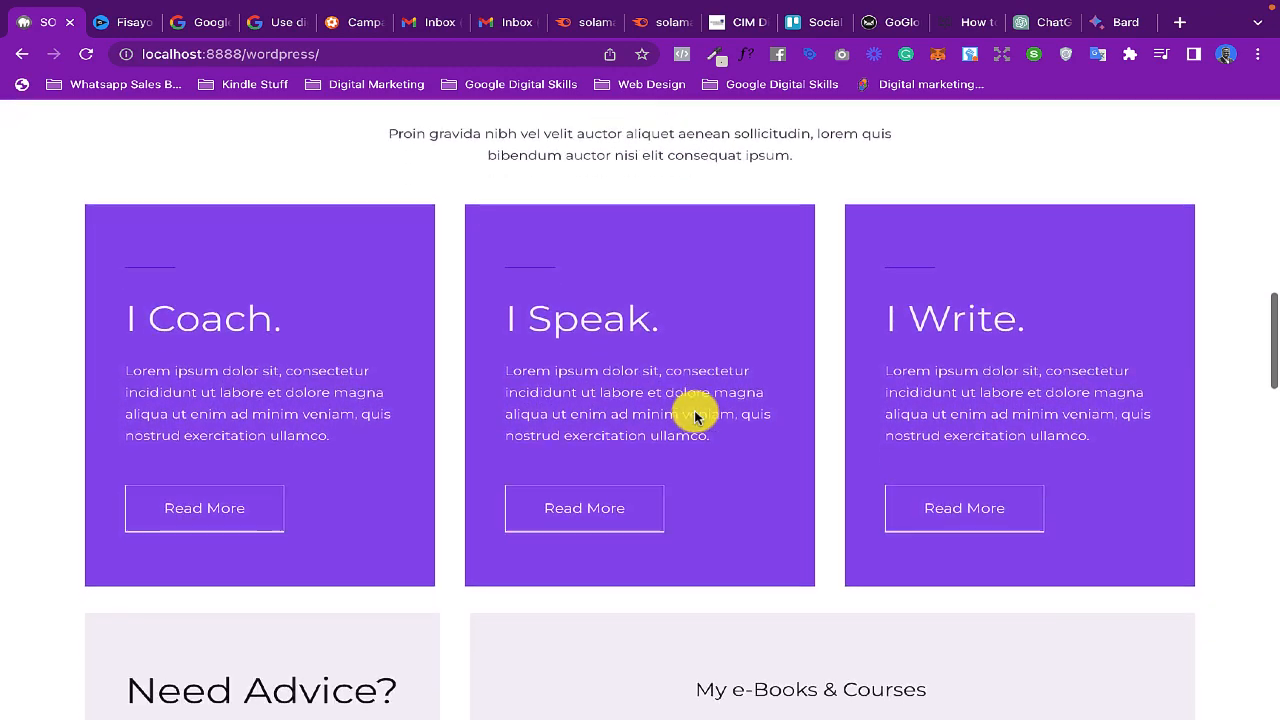
scroll(695, 418, down, 5)
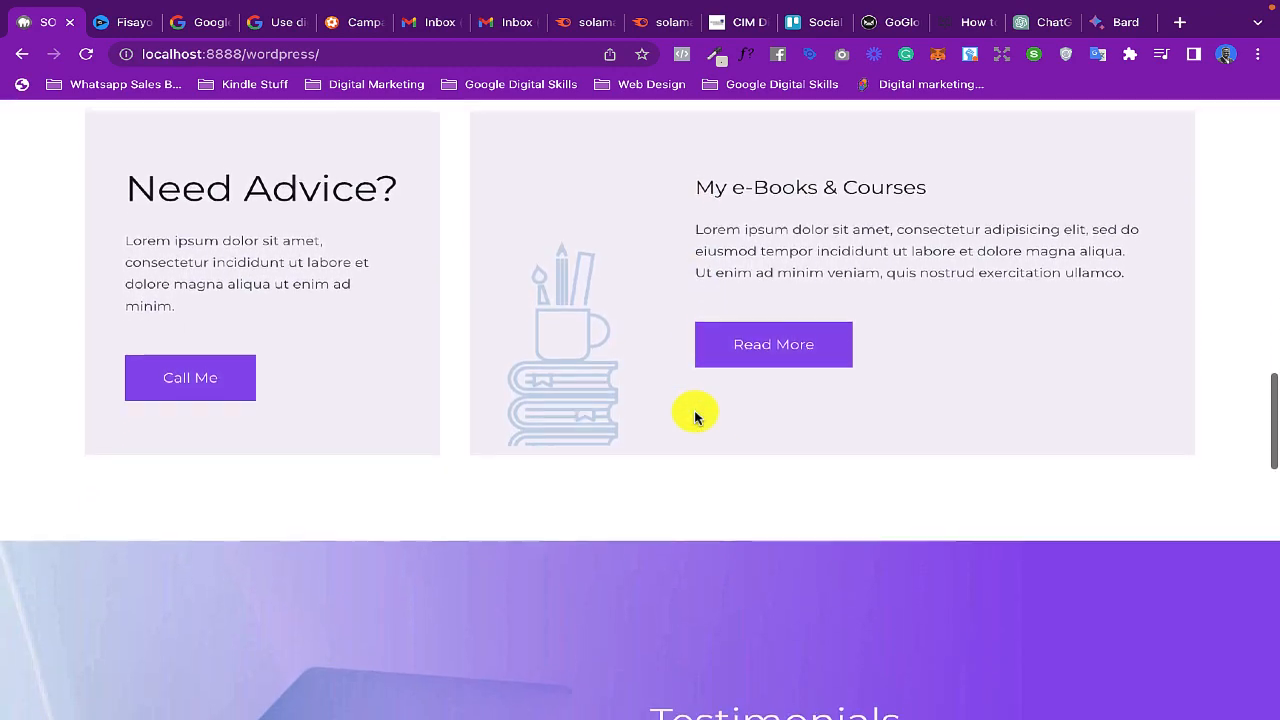
scroll(695, 418, down, 5)
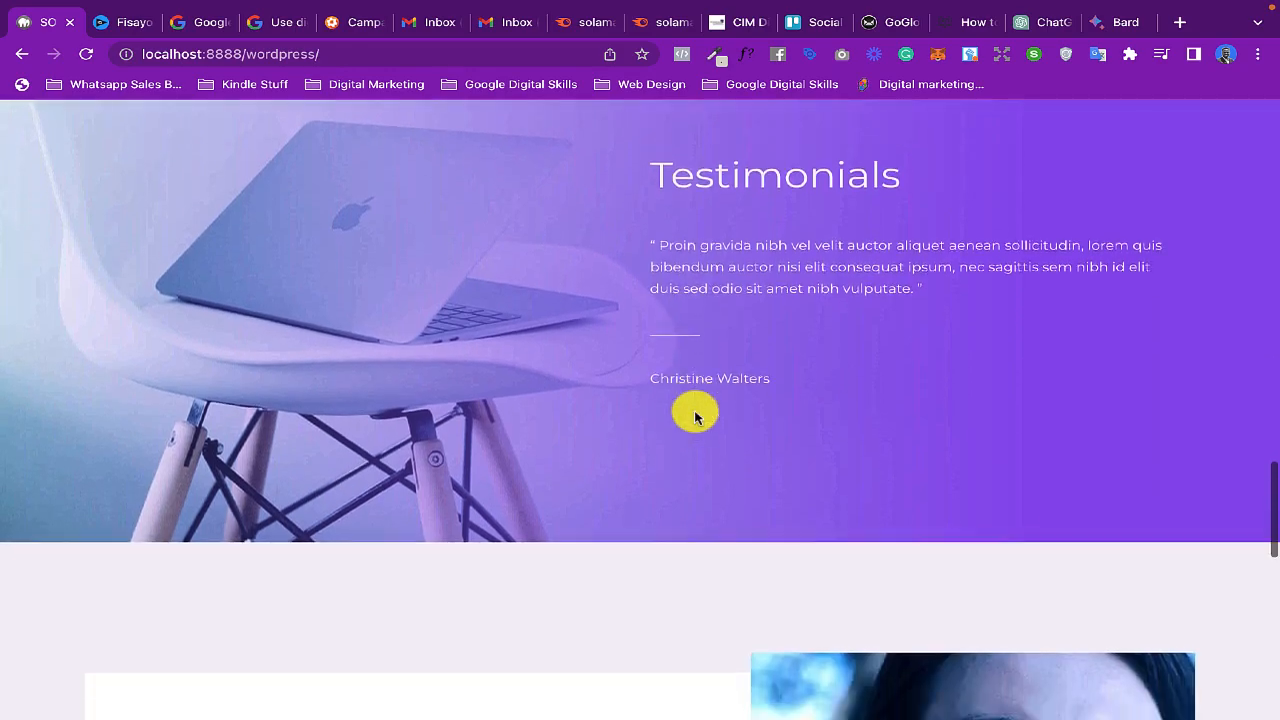
scroll(697, 418, down, 5)
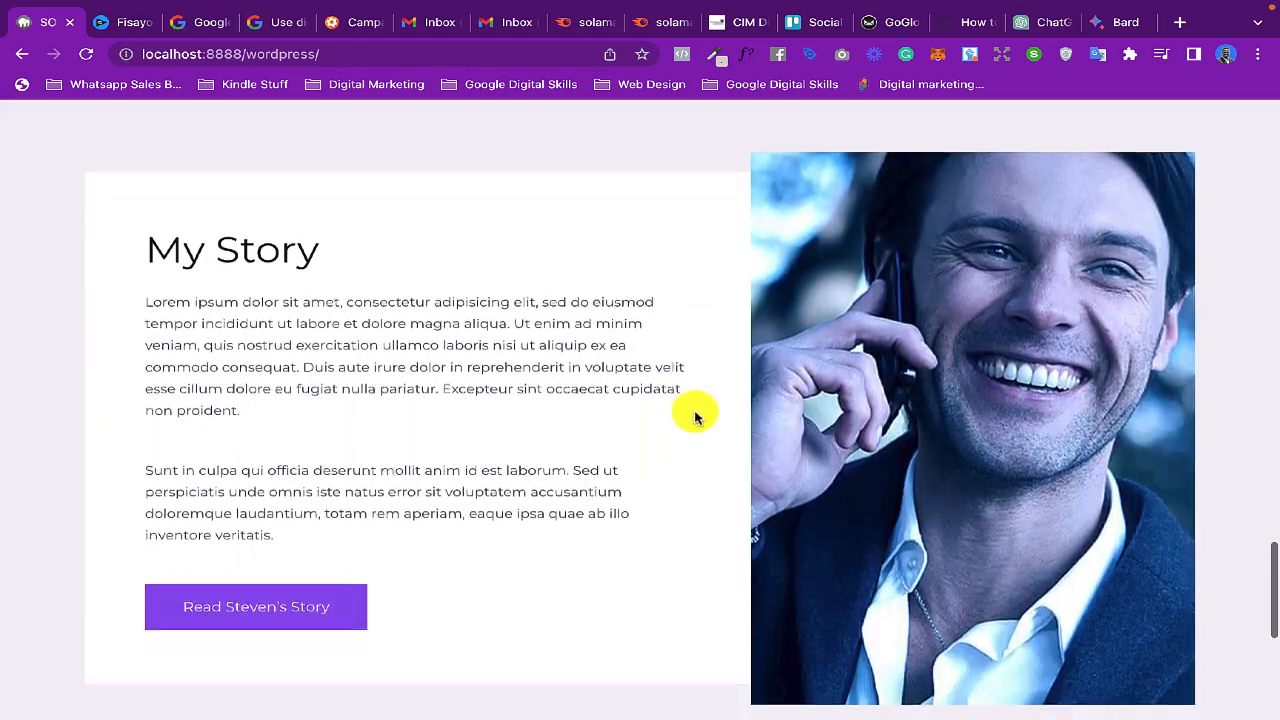
scroll(697, 418, up, 20)
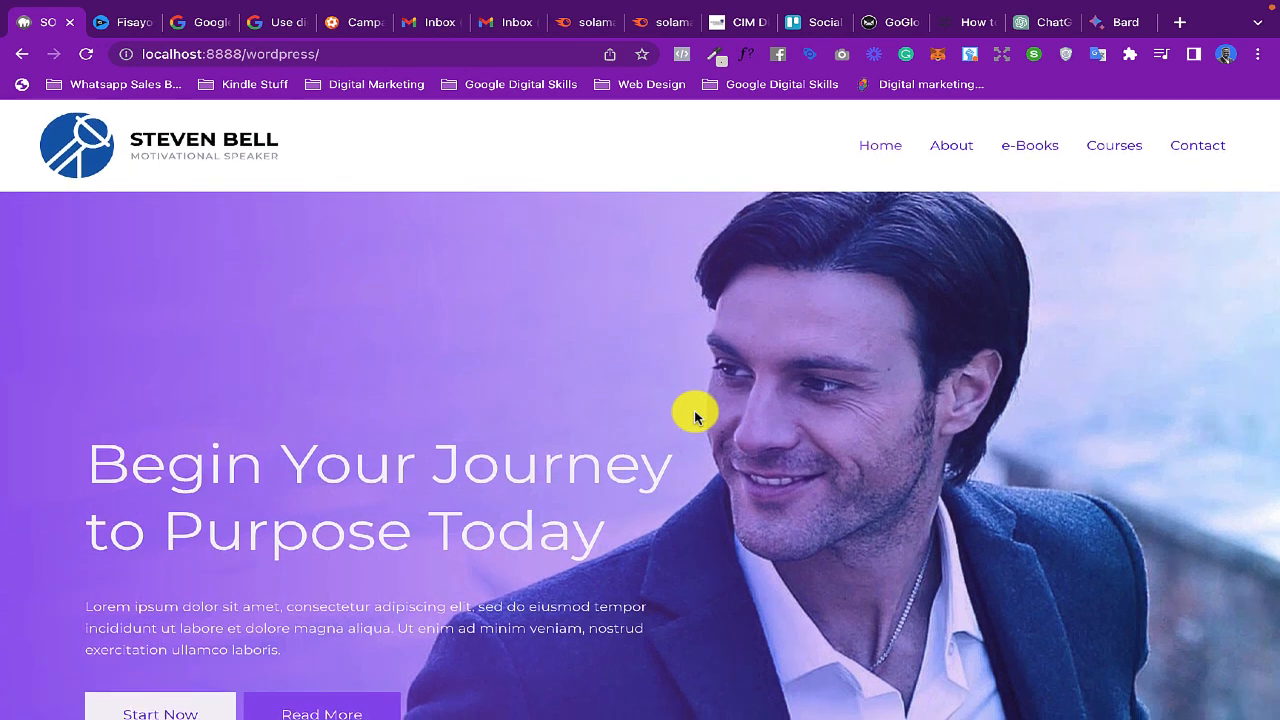
scroll(697, 418, down, 1)
scroll(697, 418, up, 1)
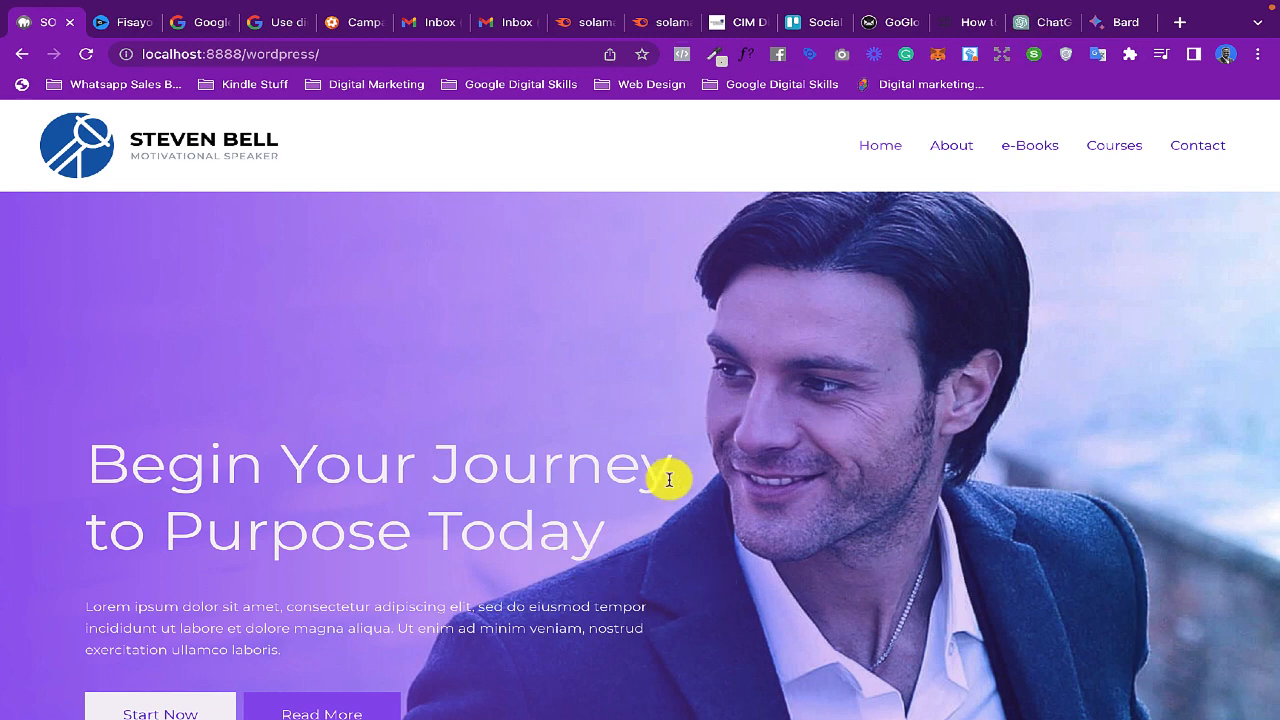
scroll(669, 480, down, 1)
scroll(741, 466, down, 5)
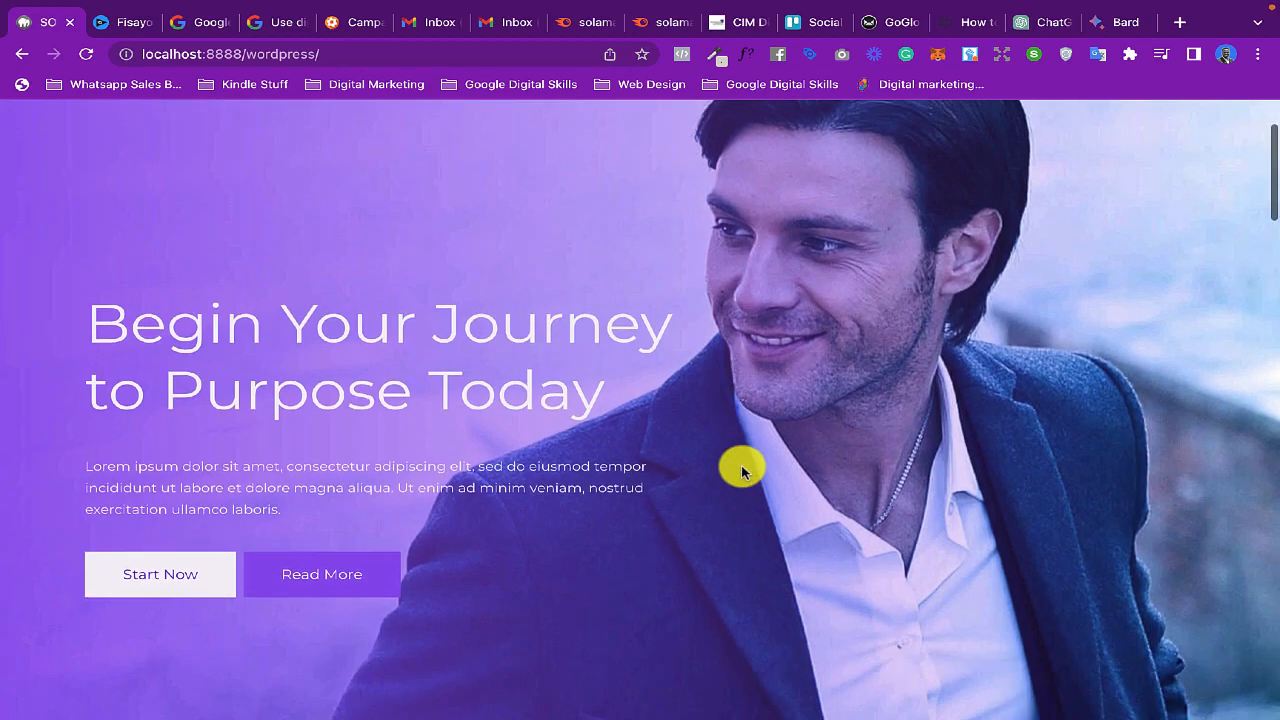
scroll(741, 470, down, 9)
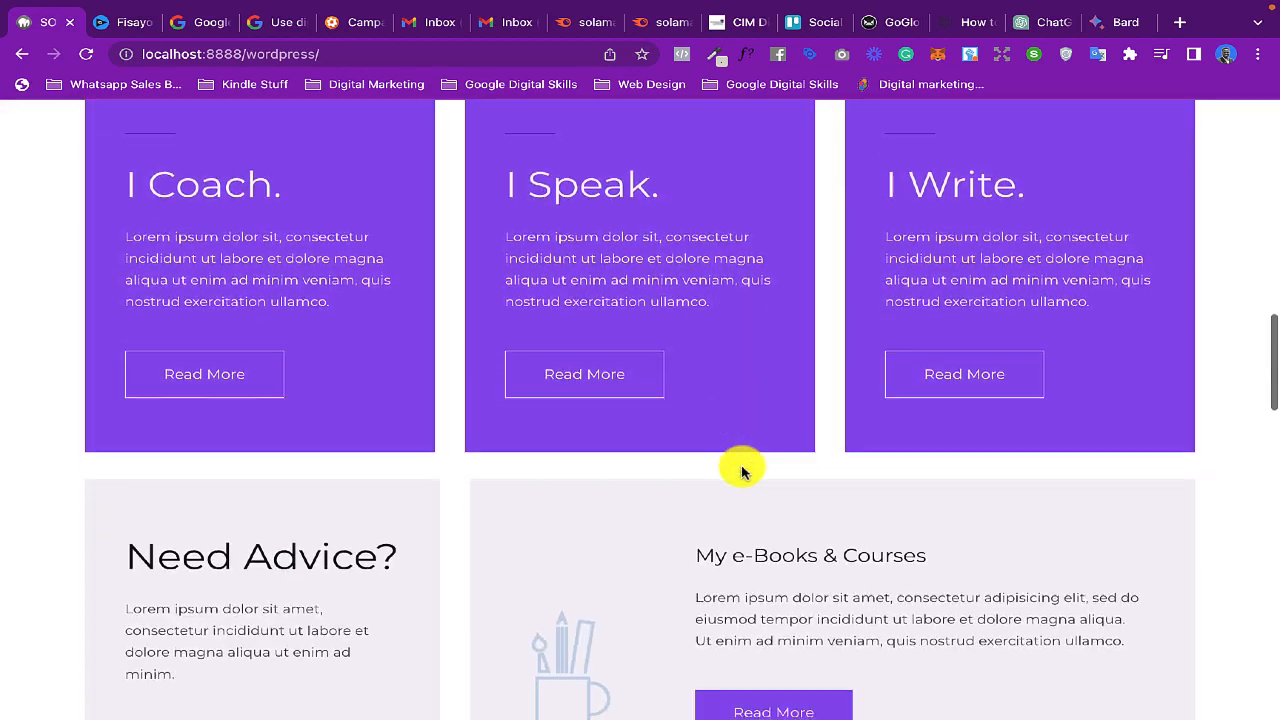
scroll(741, 470, down, 3)
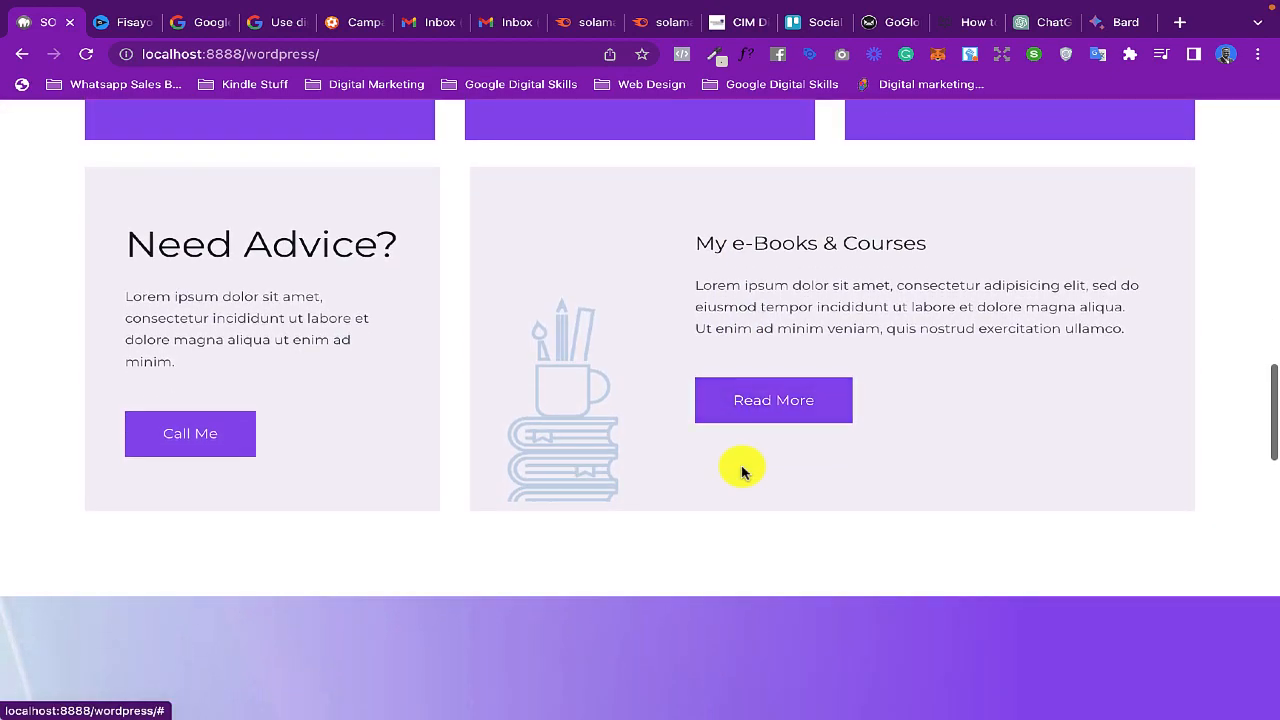
scroll(741, 470, down, 6)
scroll(741, 470, up, 20)
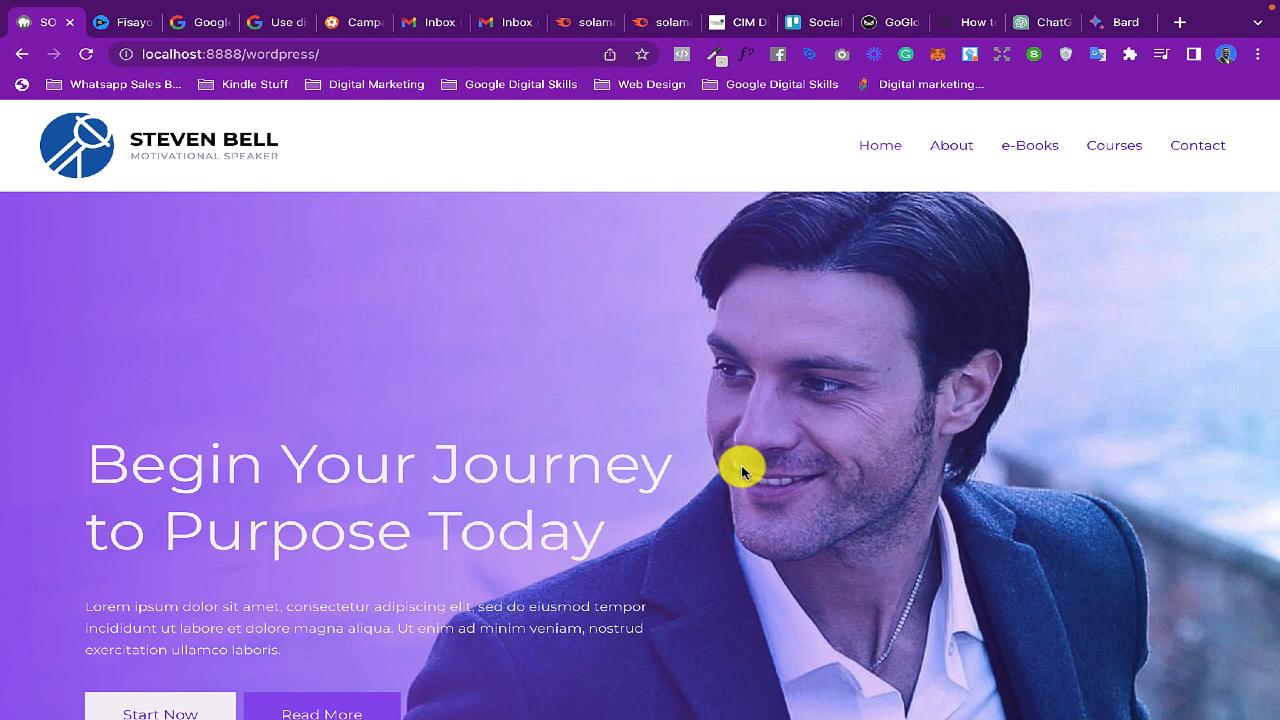
scroll(741, 465, down, 1)
scroll(741, 465, up, 1)
scroll(741, 465, down, 2)
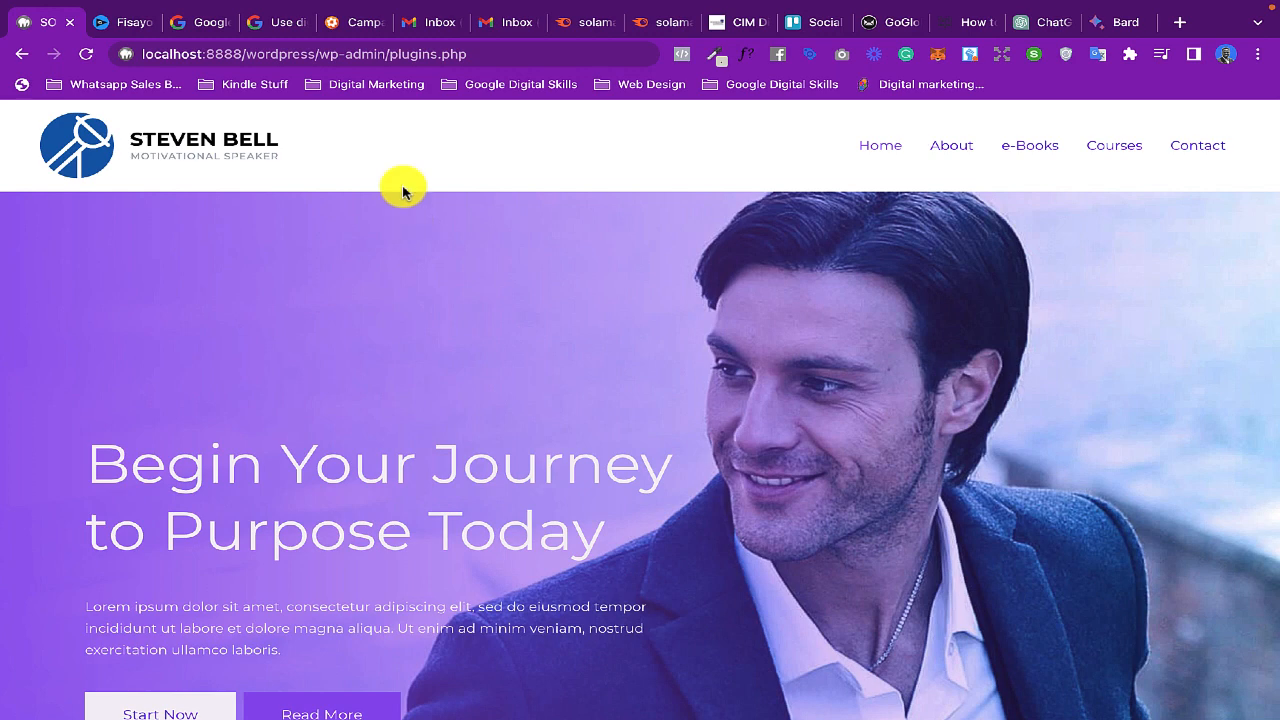
- Open the WordPress admin login page at localhost:8888/wordpress/wp-admin
drag(319, 54, 560, 68)
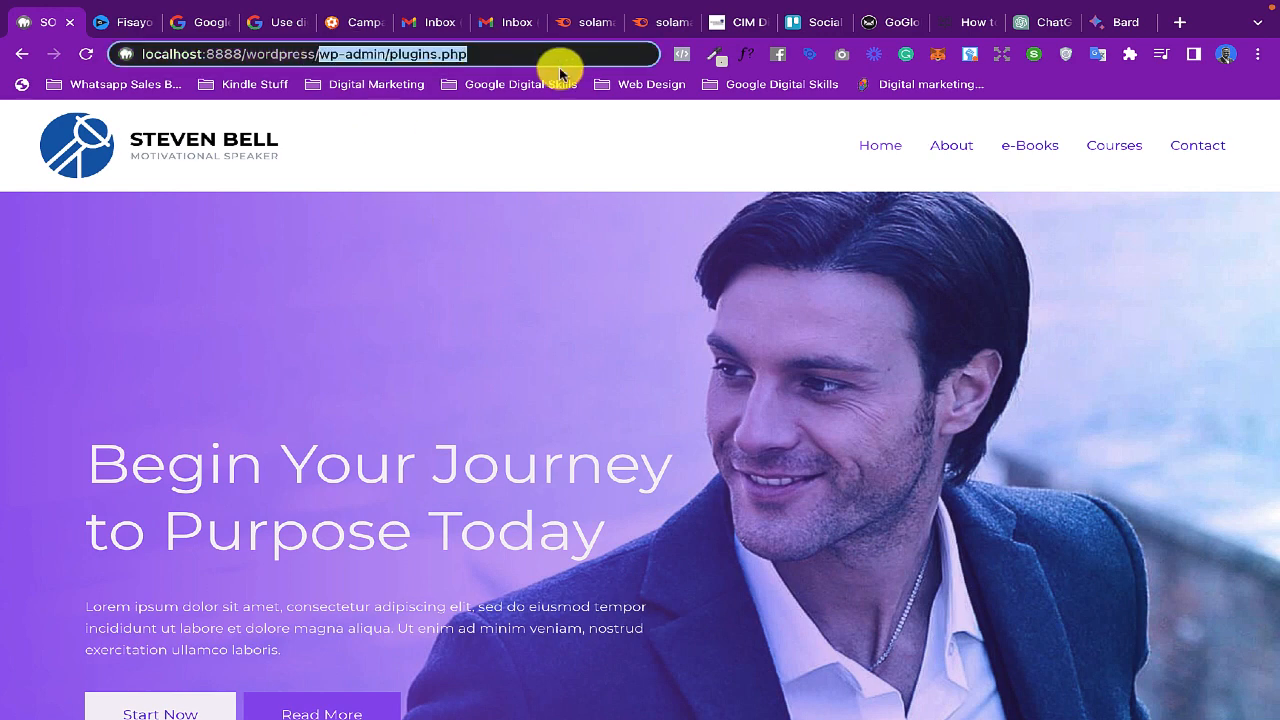
key(BackSpace)
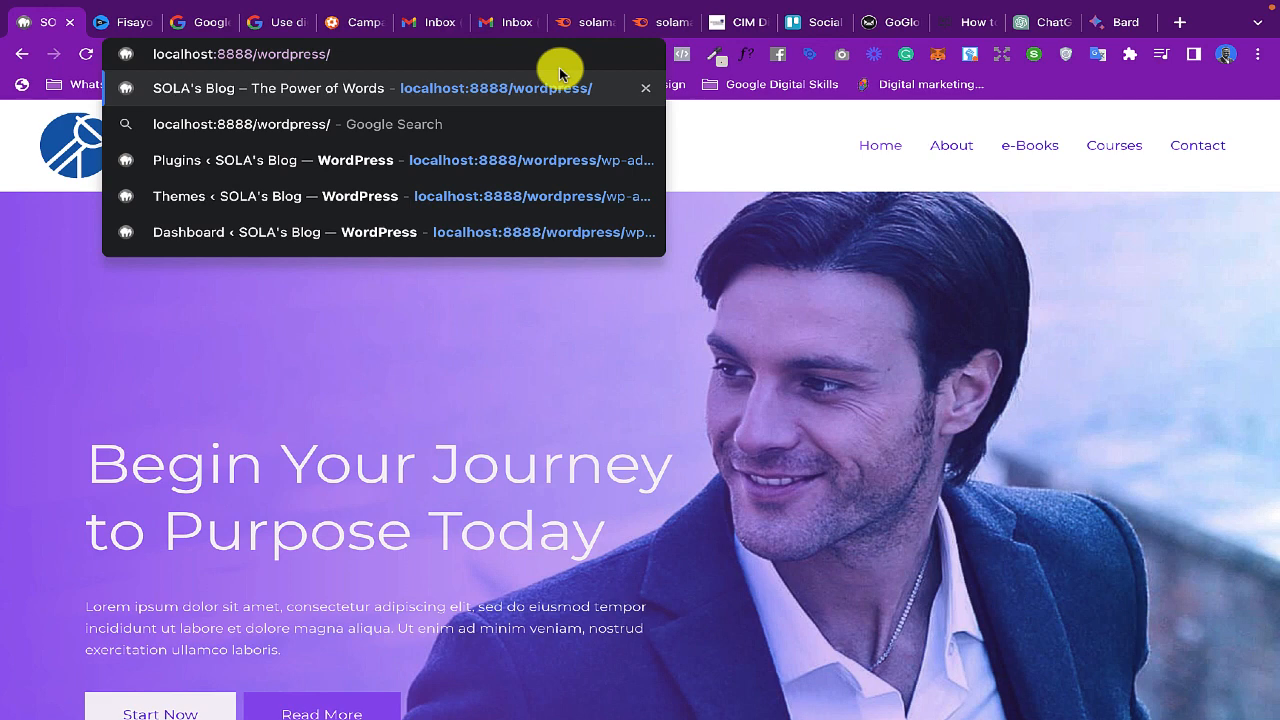
text(wp)
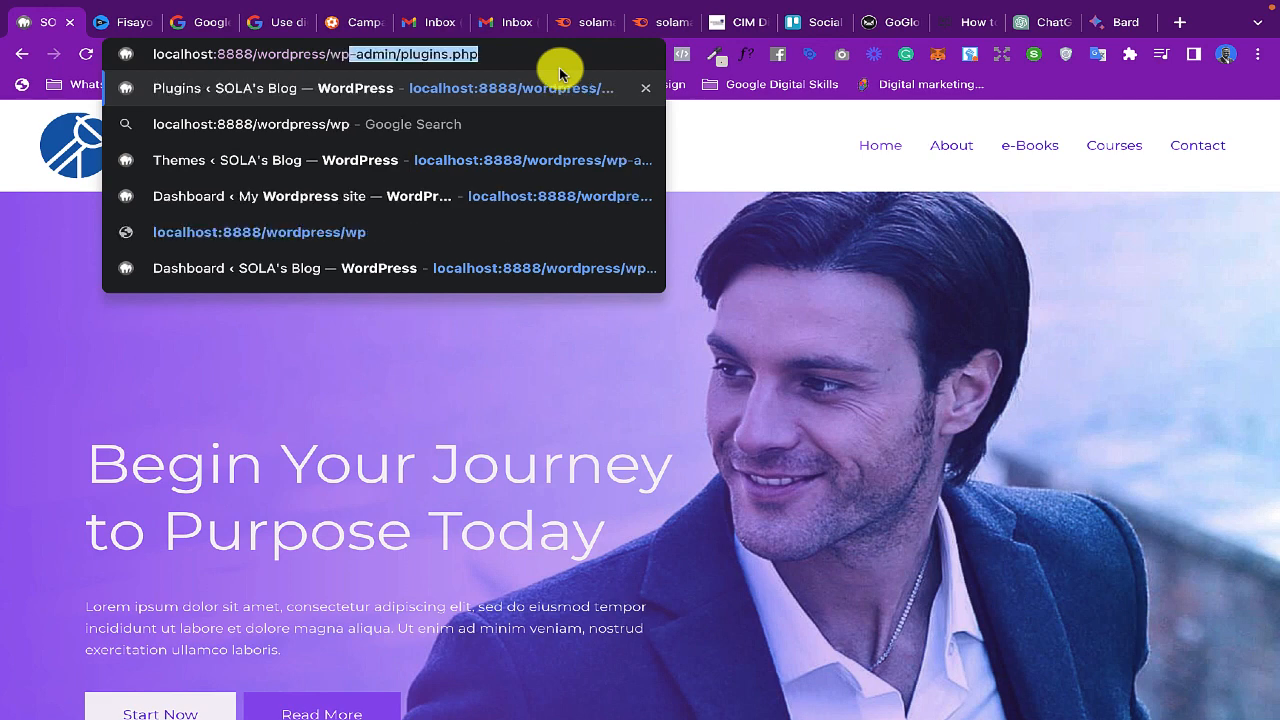
text(-)
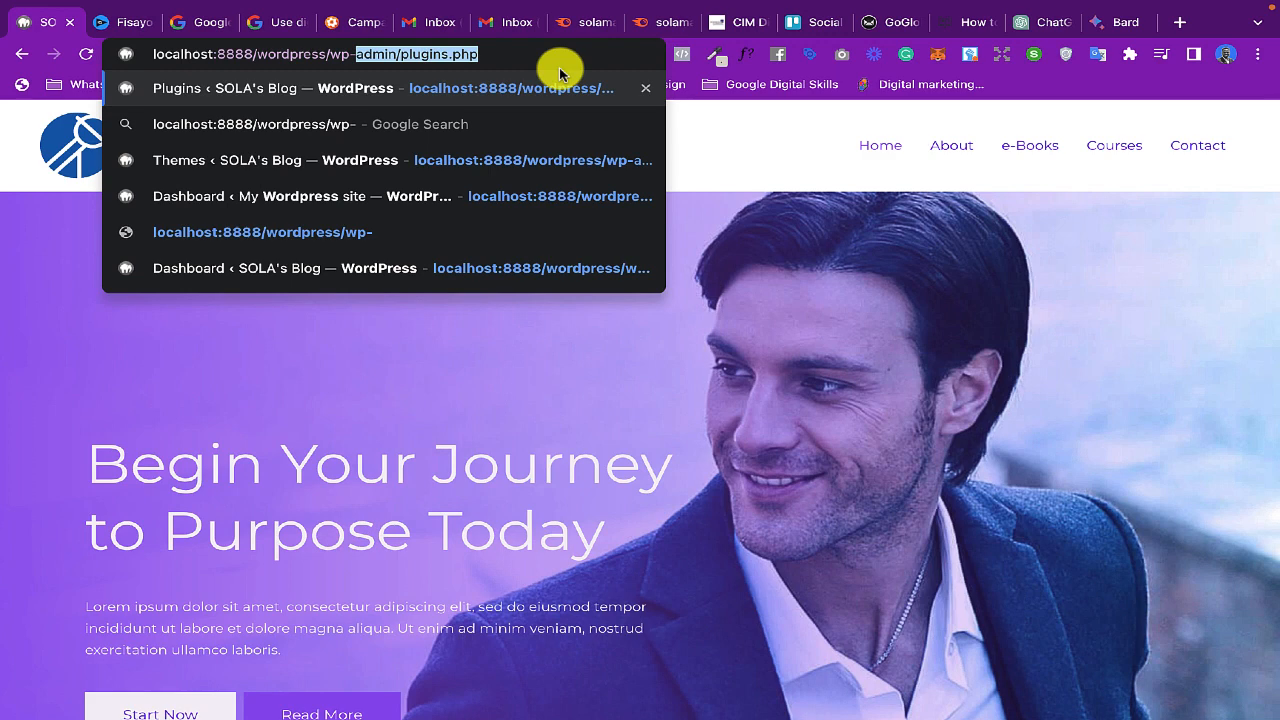
text(admin)
key(Delete)
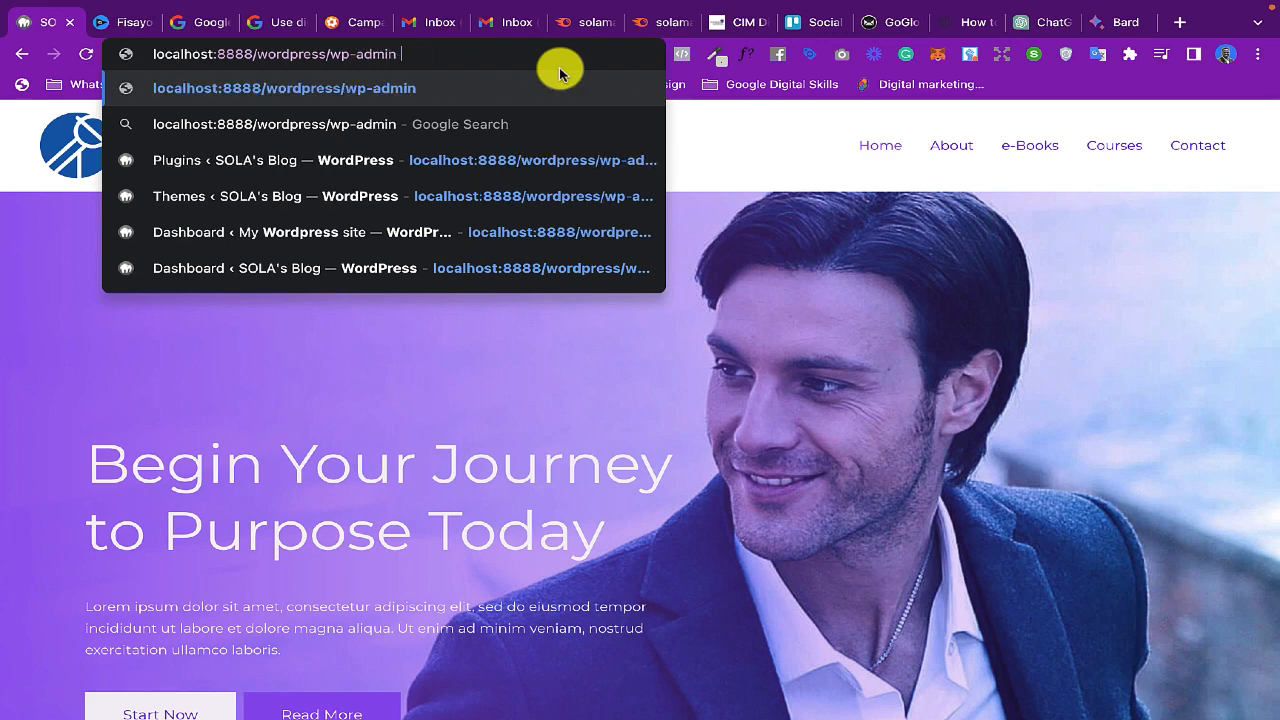
key(Return)
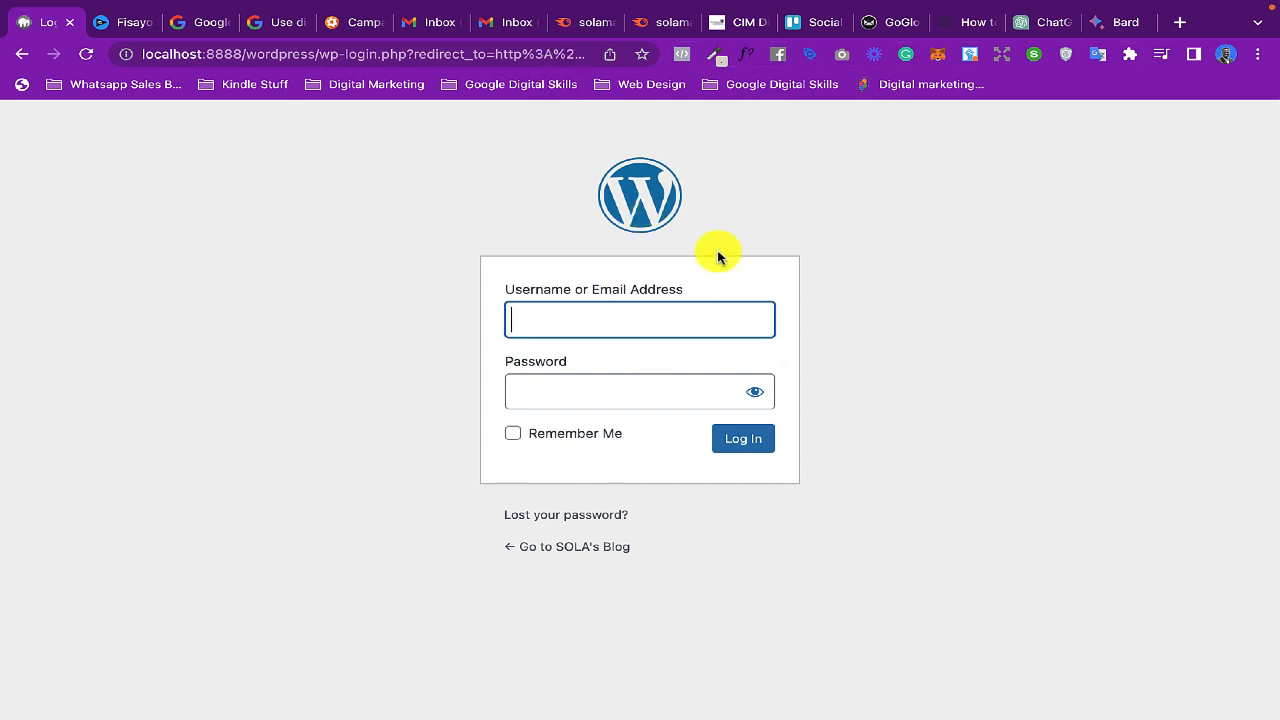
- Log in to the WordPress admin with the account username and password
text(solamathew)
click(533, 399)
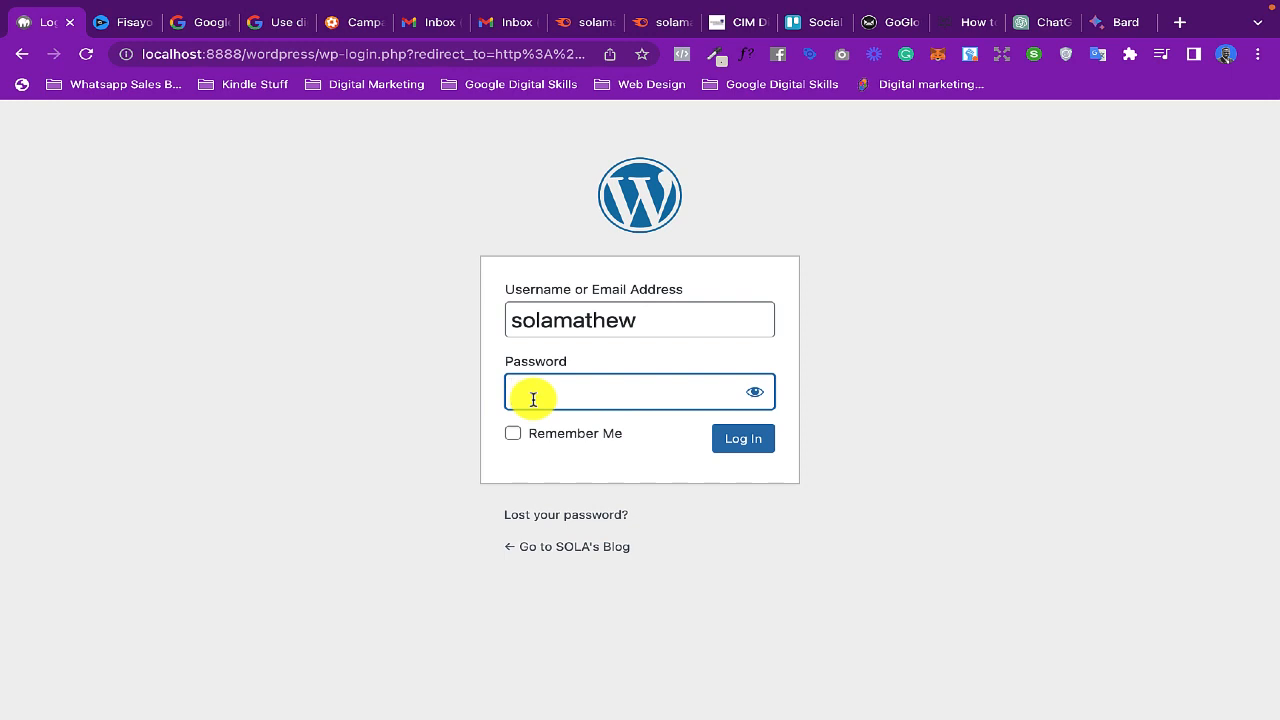
key(ctrl+v)
key(Return)
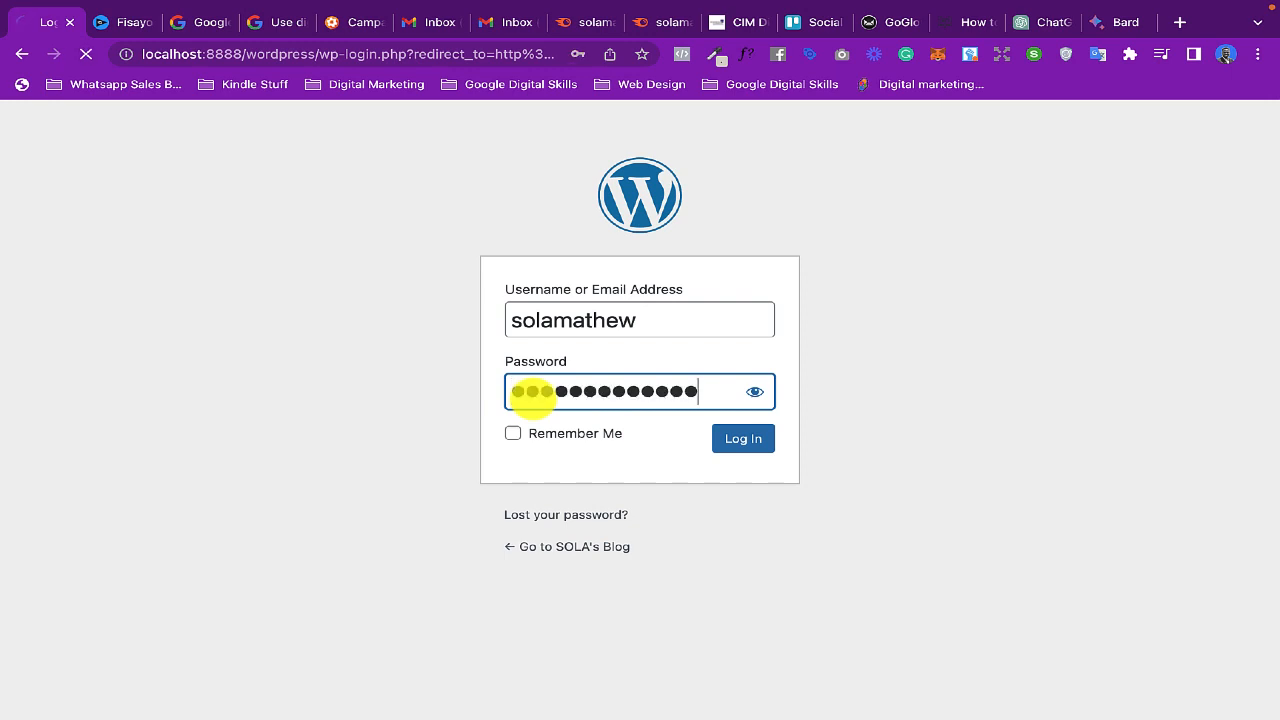
click(742, 441)
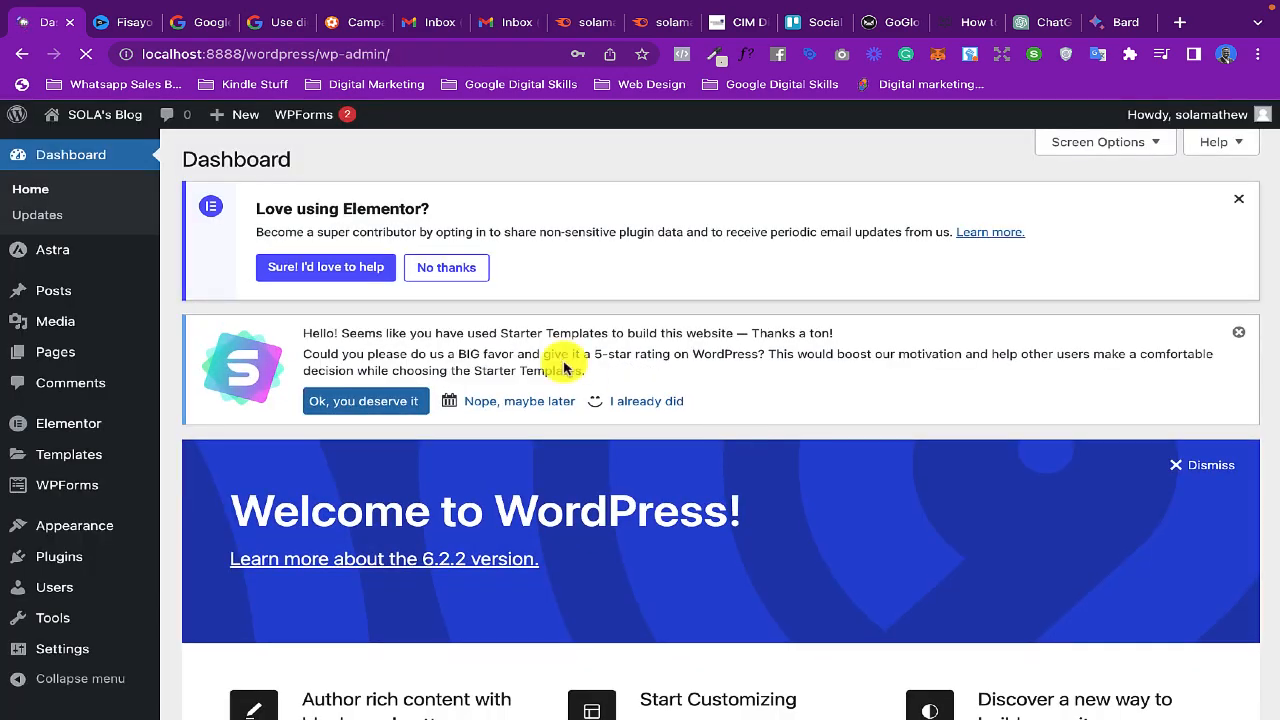
- Look over the admin dashboard's notices and welcome section, and the options available for Astra and Posts
scroll(560, 500, down, 3)
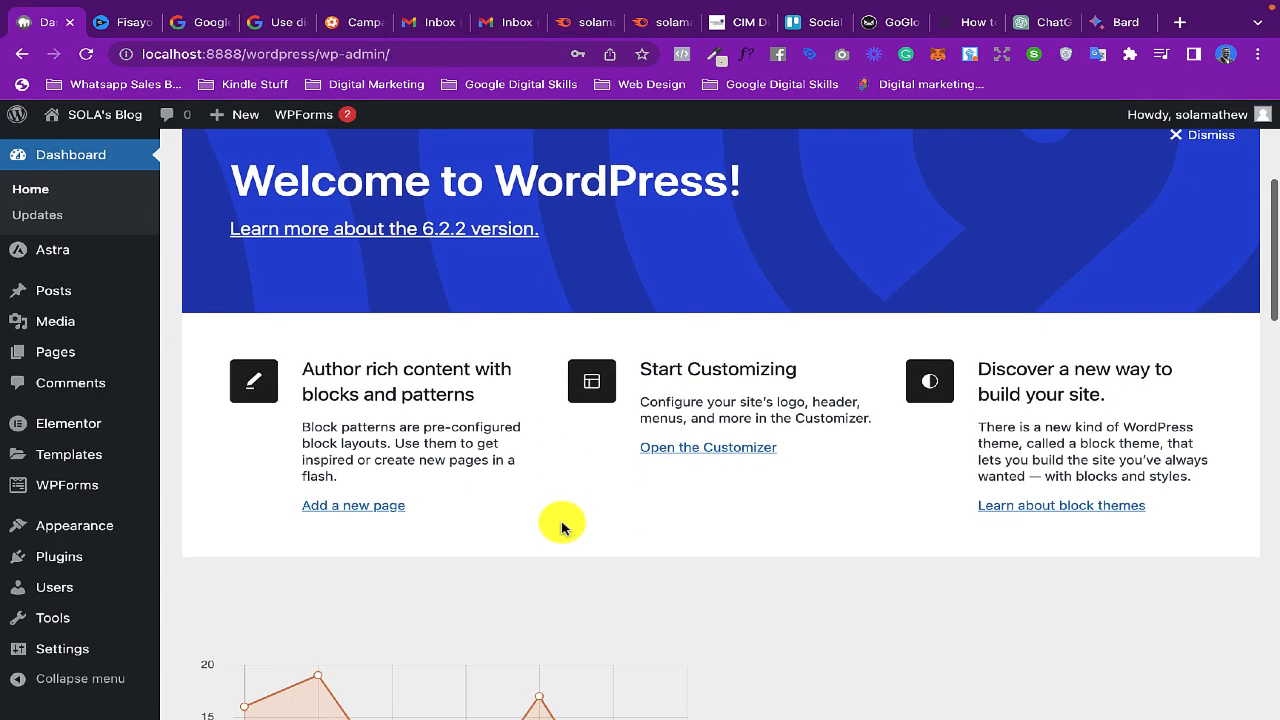
scroll(520, 443, down, 2)
scroll(520, 441, up, 5)
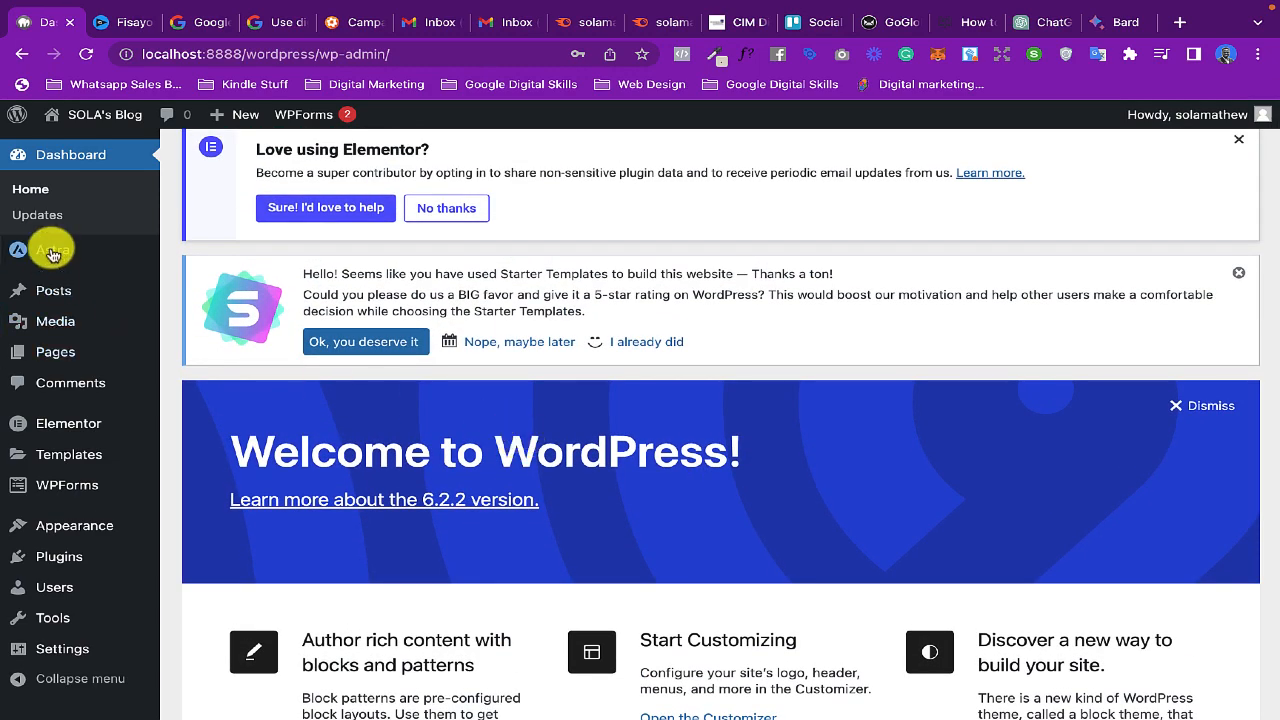
scroll(63, 523, down, 1)
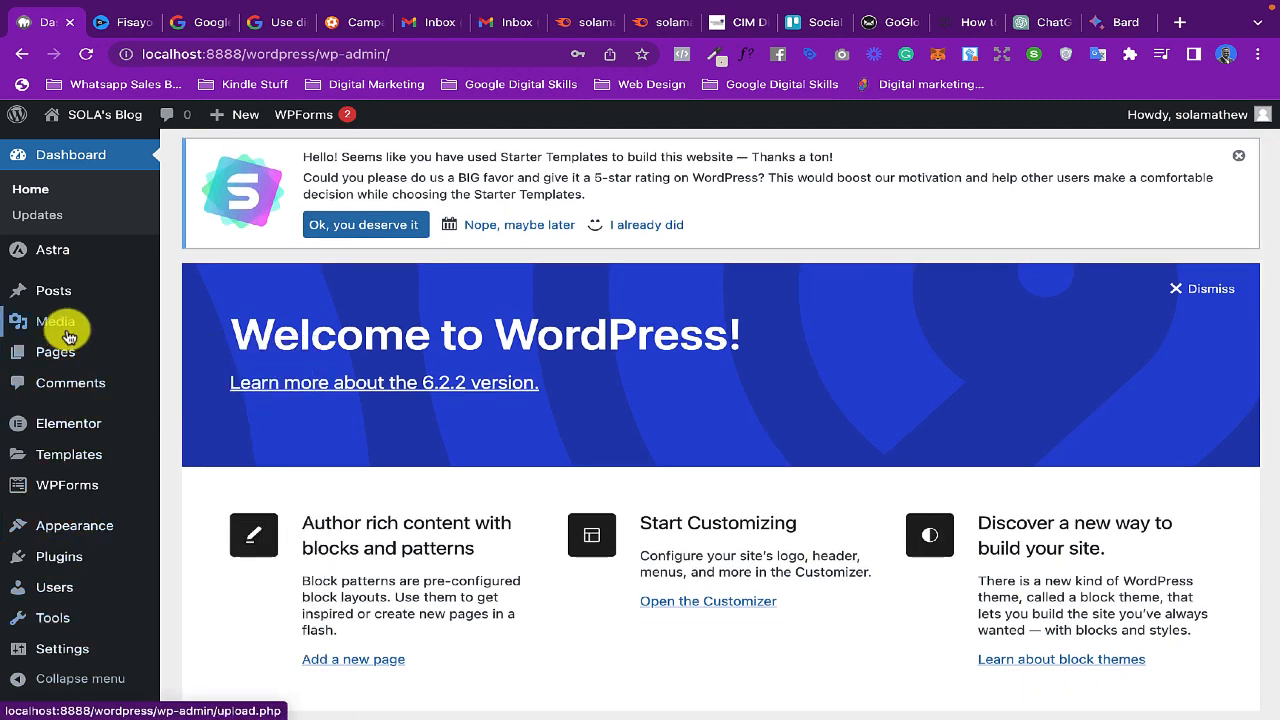
scroll(755, 418, up, 2)
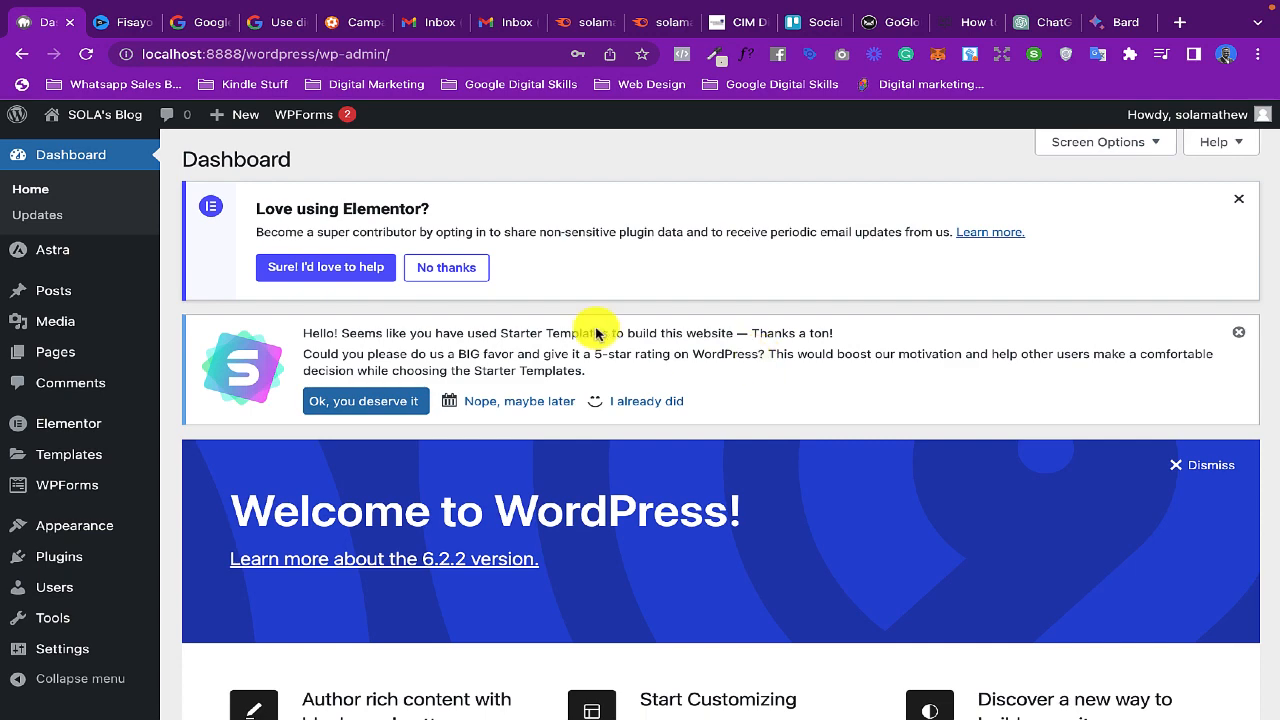
mouse_move(45, 257)
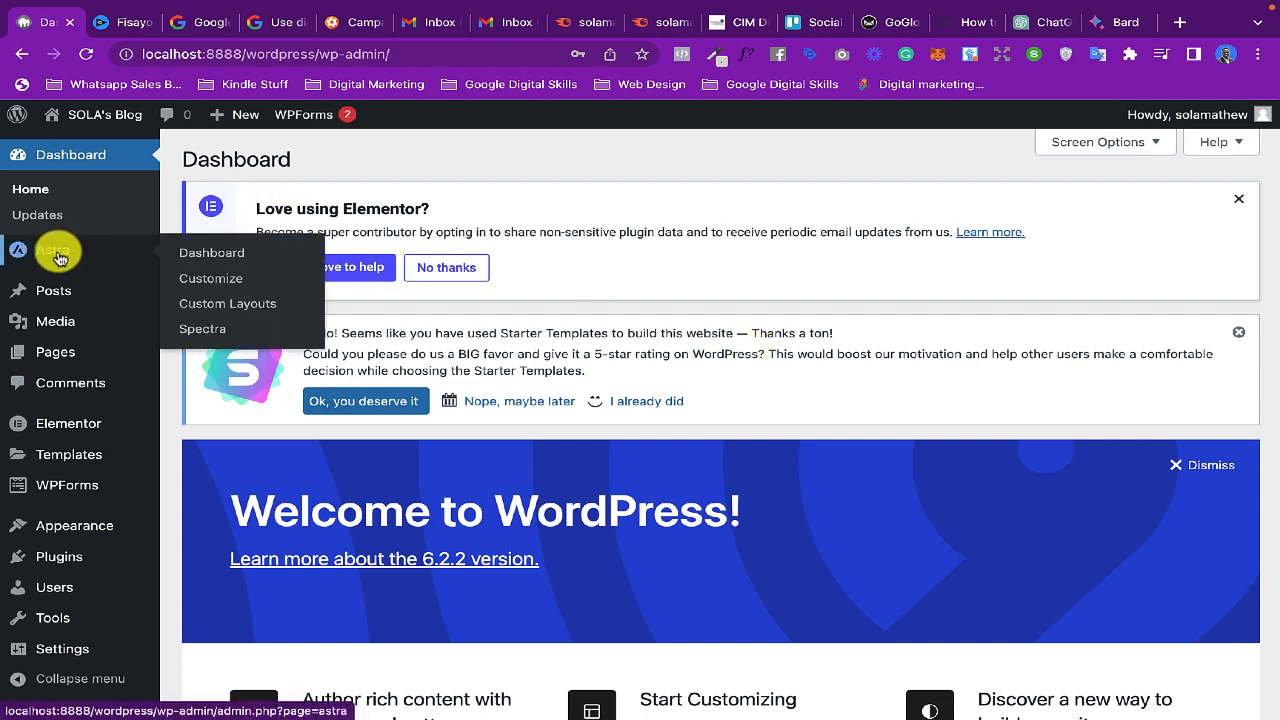
scroll(109, 274, down, 1)
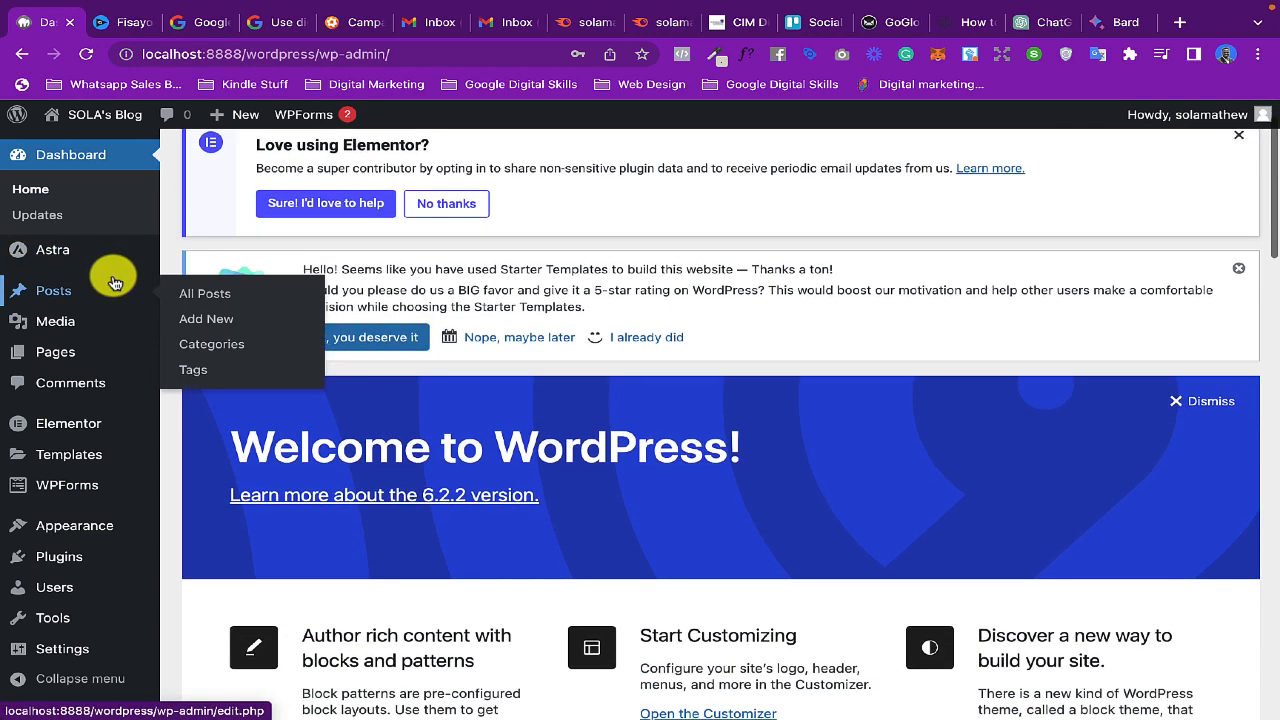
- Visit the site's front end from the WordPress dashboard
mouse_move(60, 556)
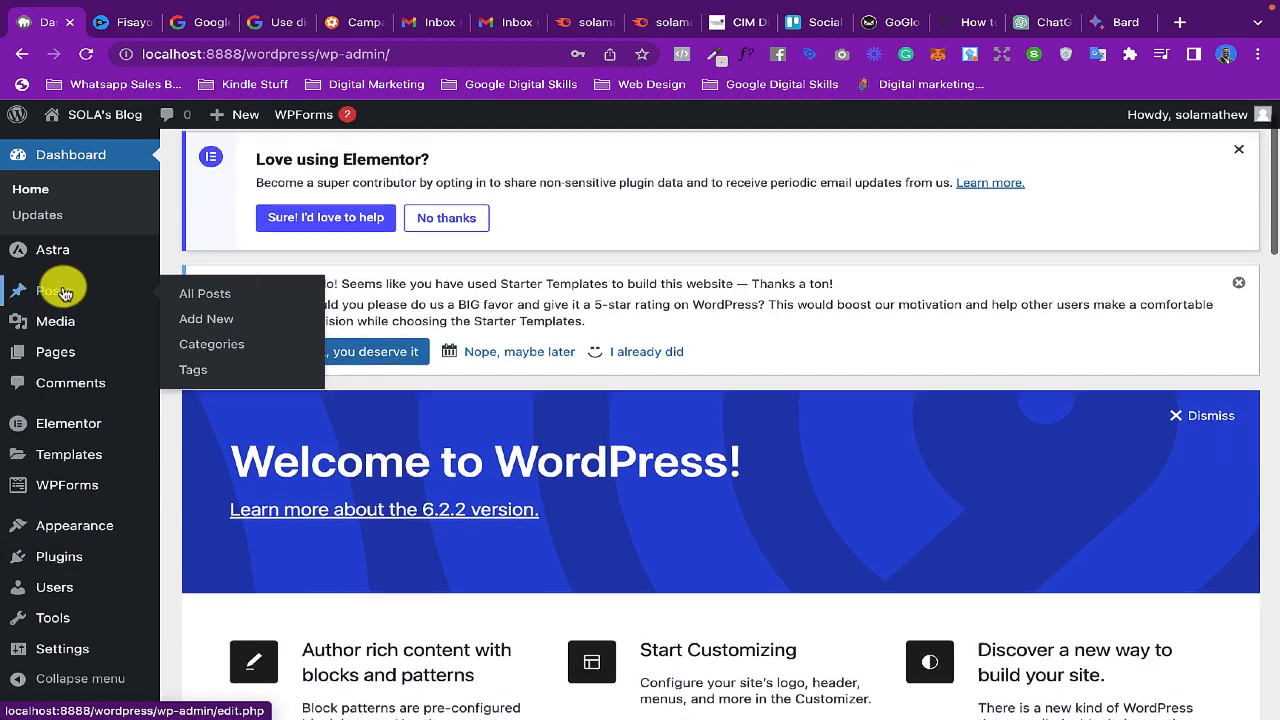
scroll(63, 286, up, 1)
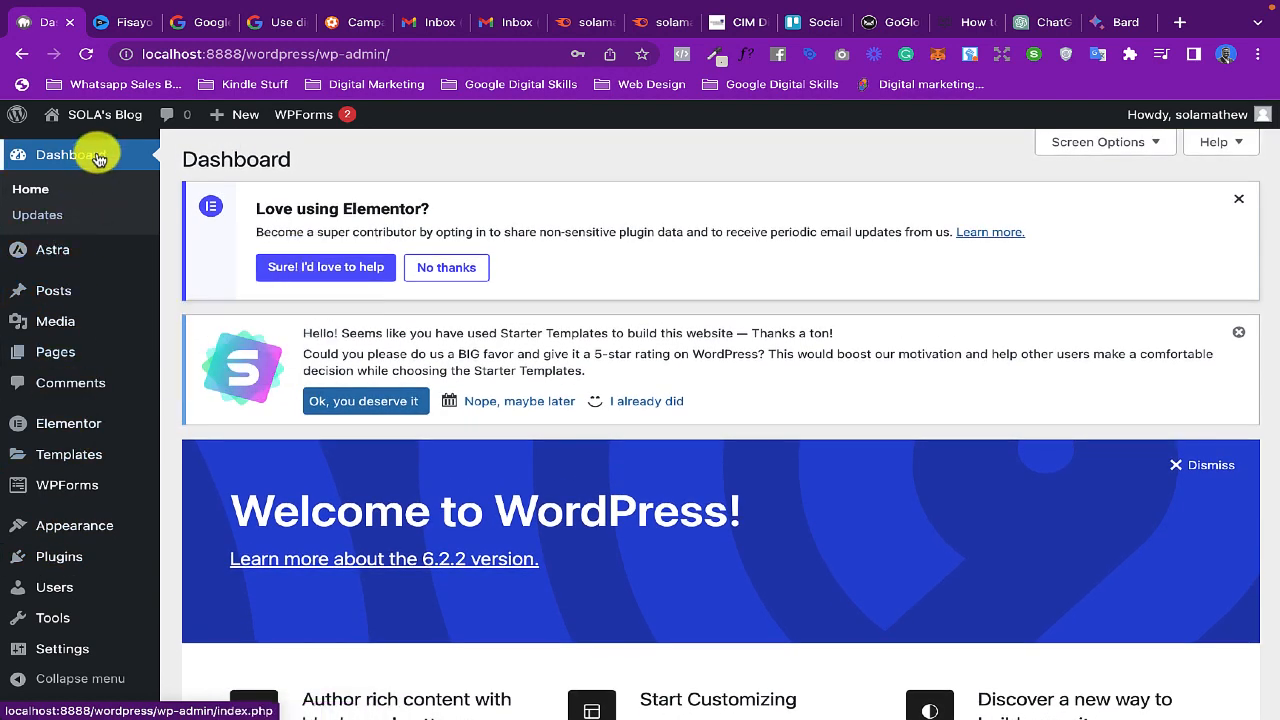
mouse_move(88, 120)
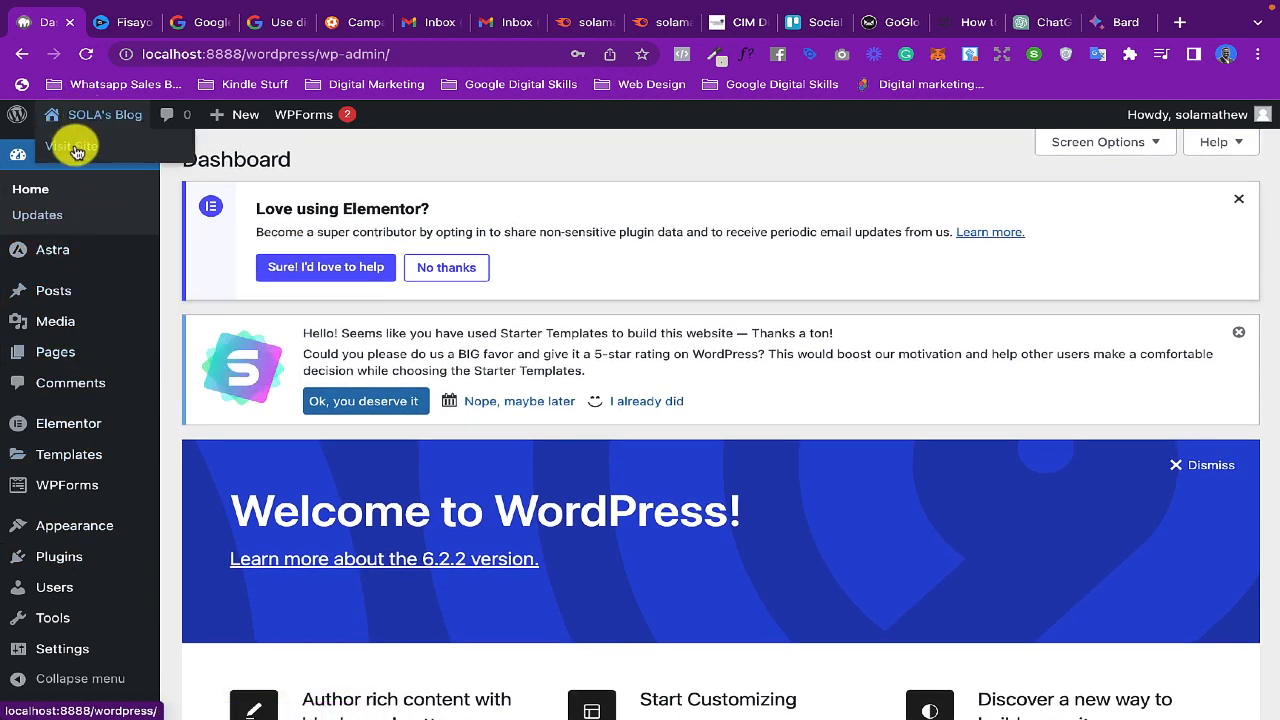
click(77, 148)
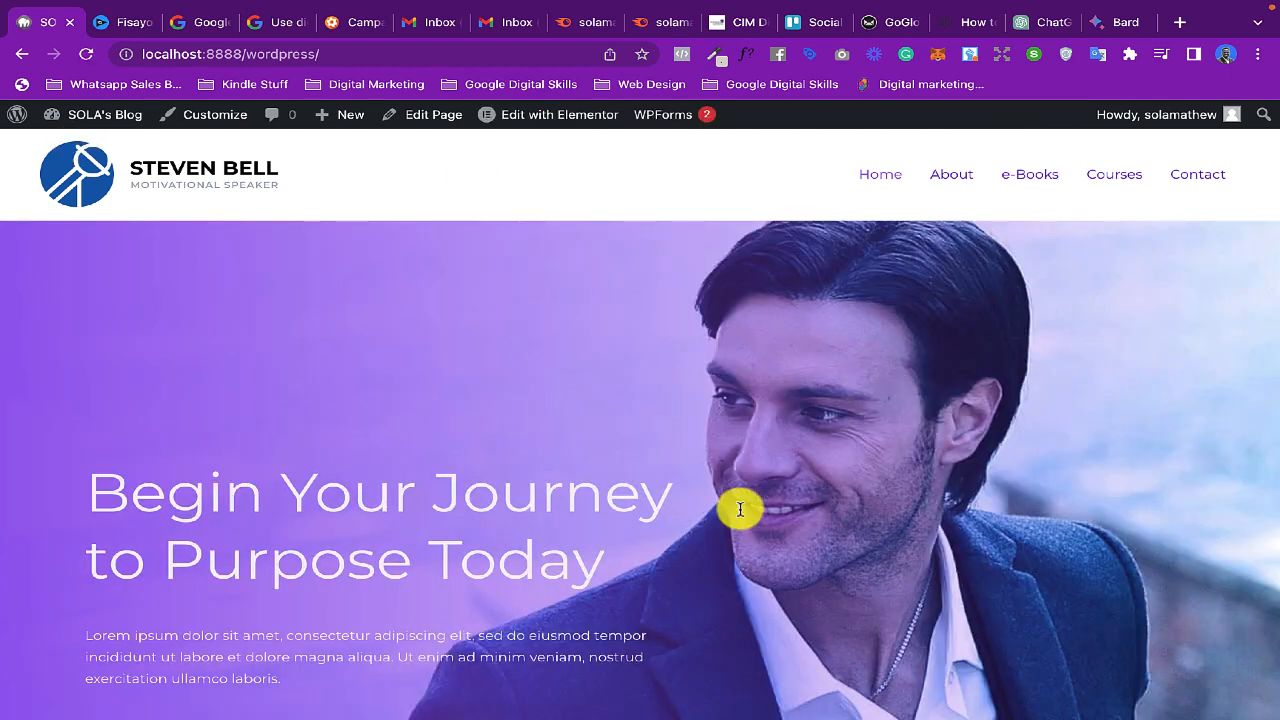
- Look over the top of the homepage and open the page for editing with Elementor
scroll(536, 490, down, 2)
scroll(538, 490, down, 5)
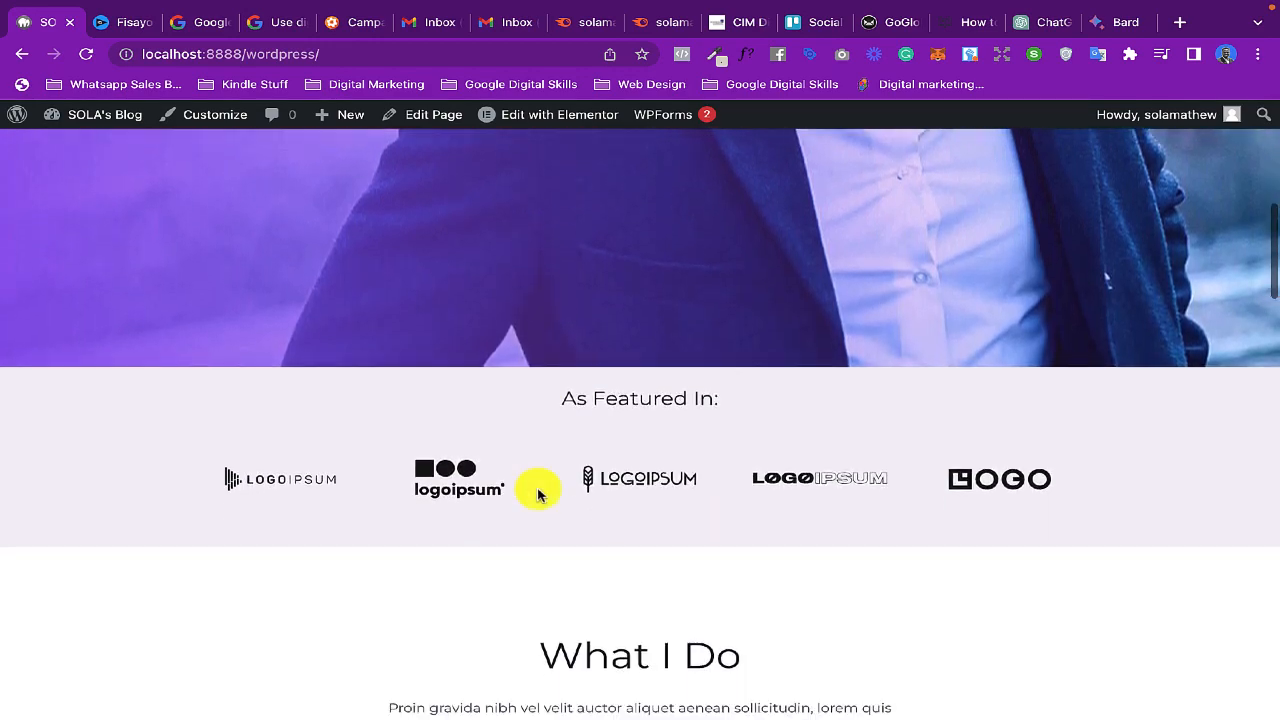
scroll(538, 490, up, 7)
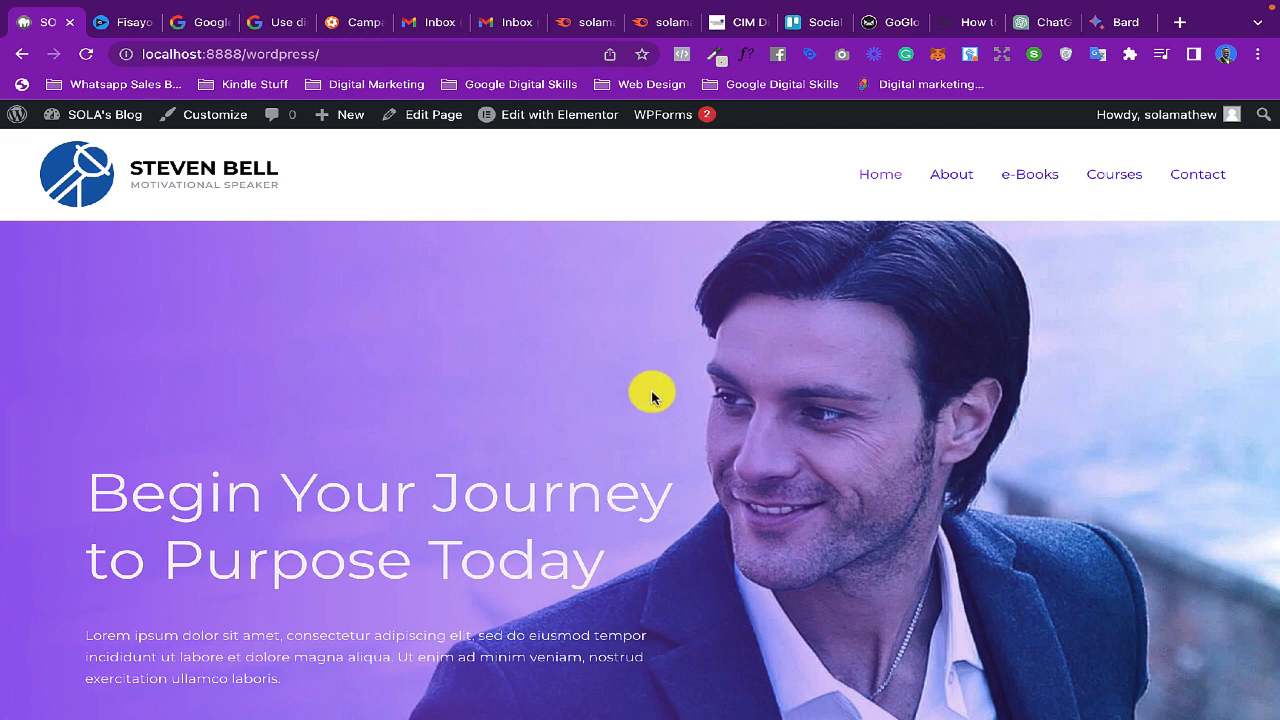
mouse_move(509, 117)
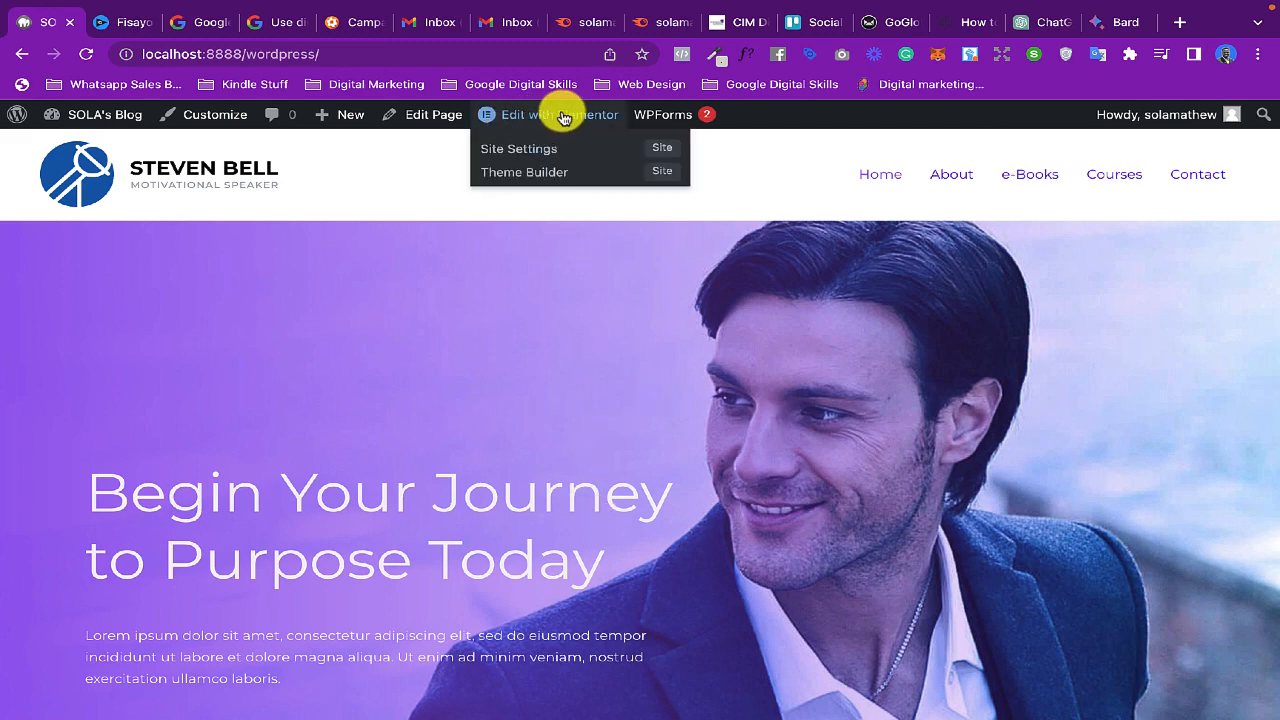
click(560, 118)
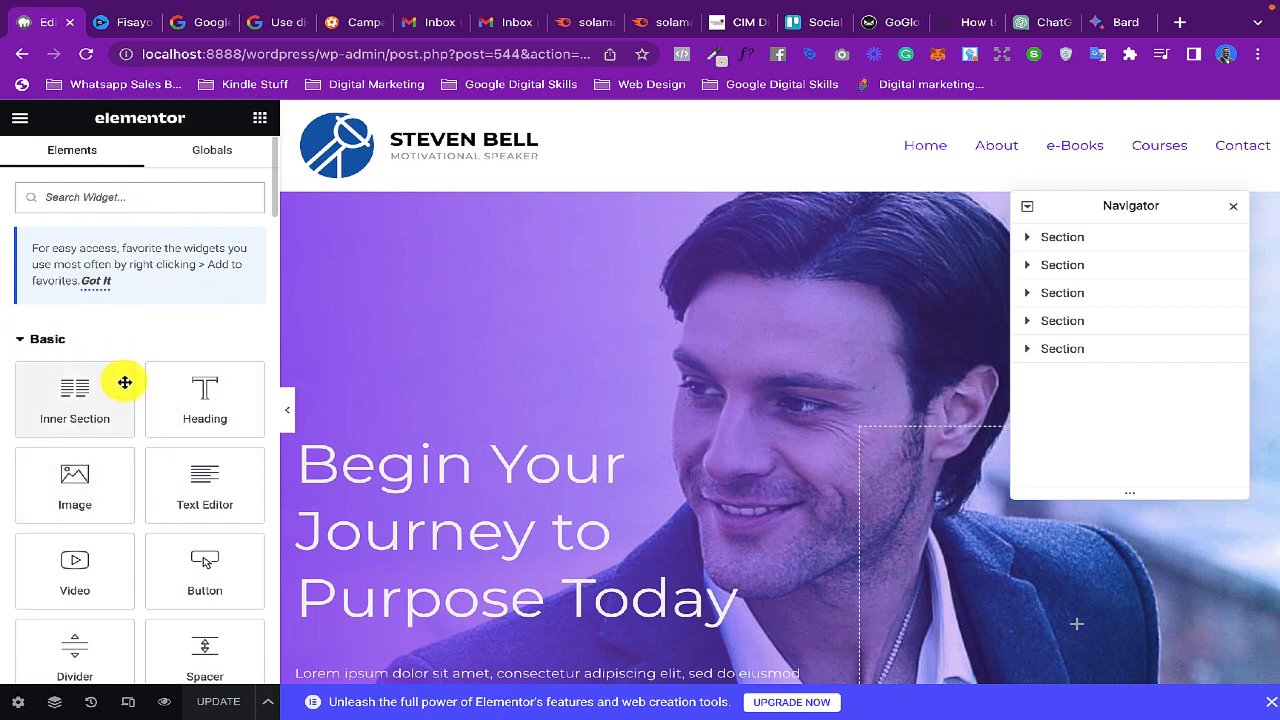
- Look through the Elementor widget list and the homepage sections on the canvas, and dismiss the upgrade banner
scroll(124, 383, down, 5)
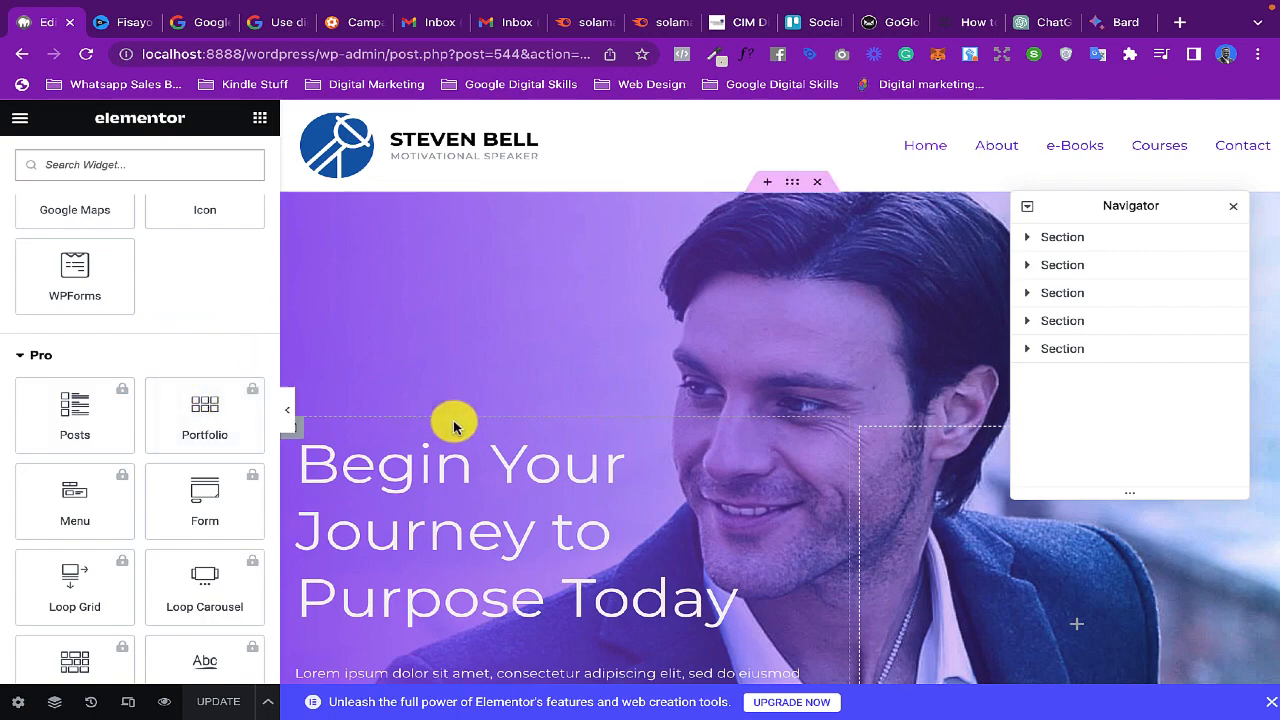
scroll(615, 440, down, 1)
scroll(615, 440, down, 10)
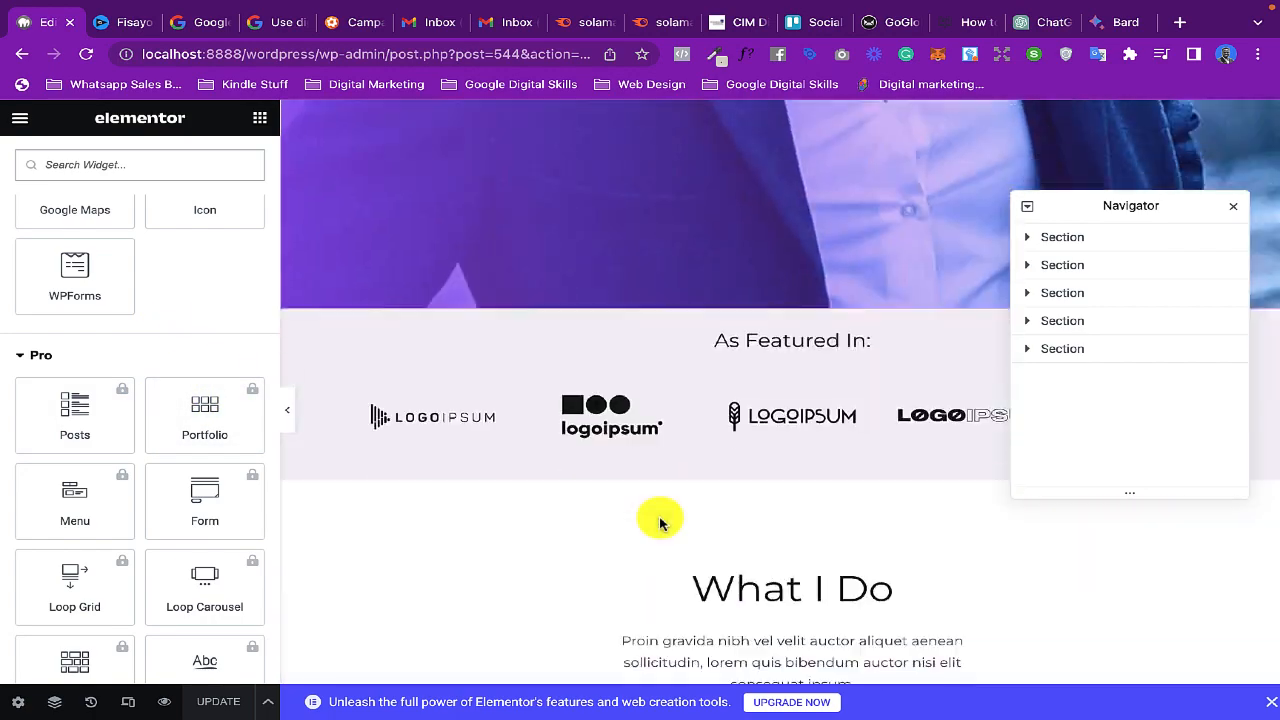
scroll(660, 522, down, 4)
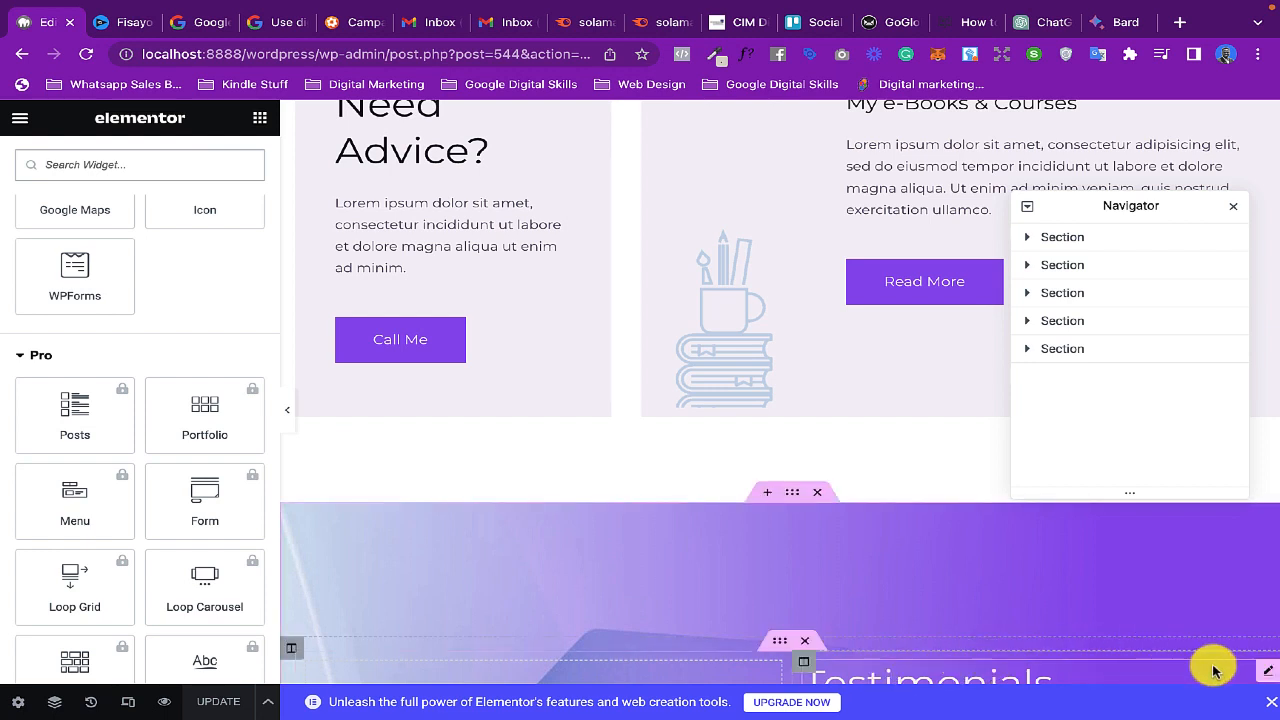
click(1268, 706)
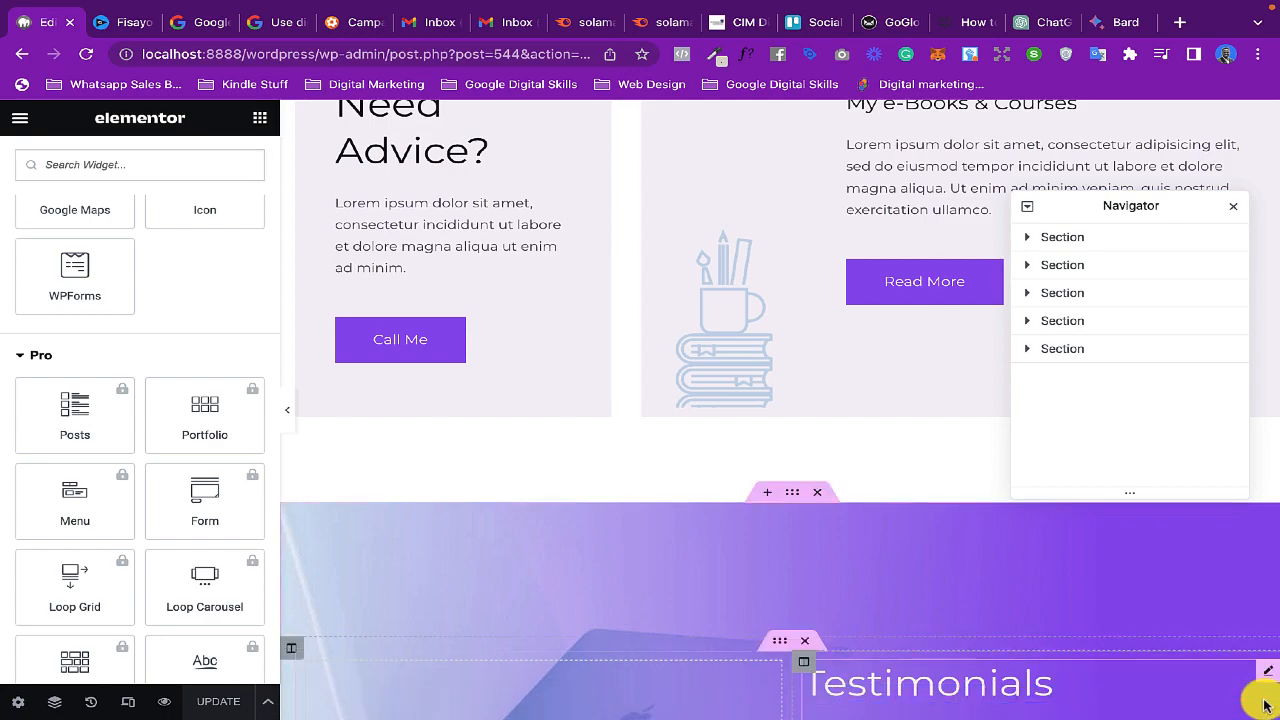
- Open the hero section's layout settings and look over the section's heading, paragraph and buttons on the canvas
scroll(471, 388, up, 15)
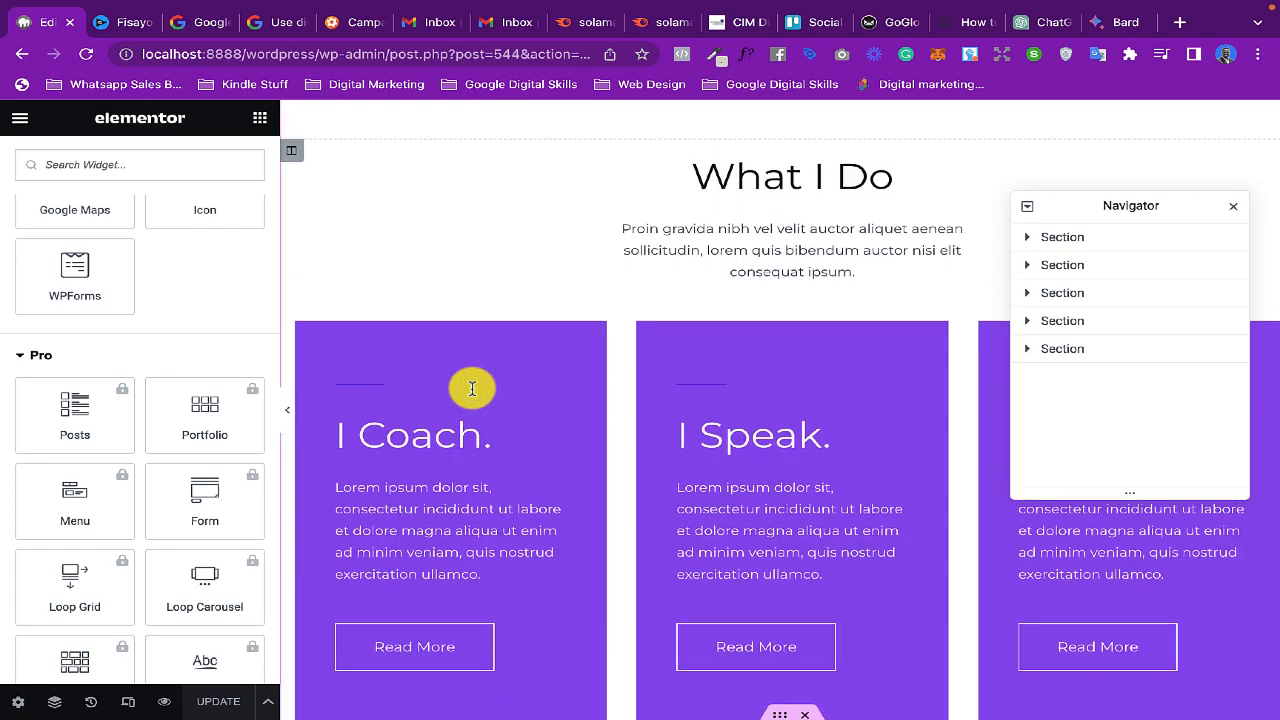
scroll(525, 236, up, 5)
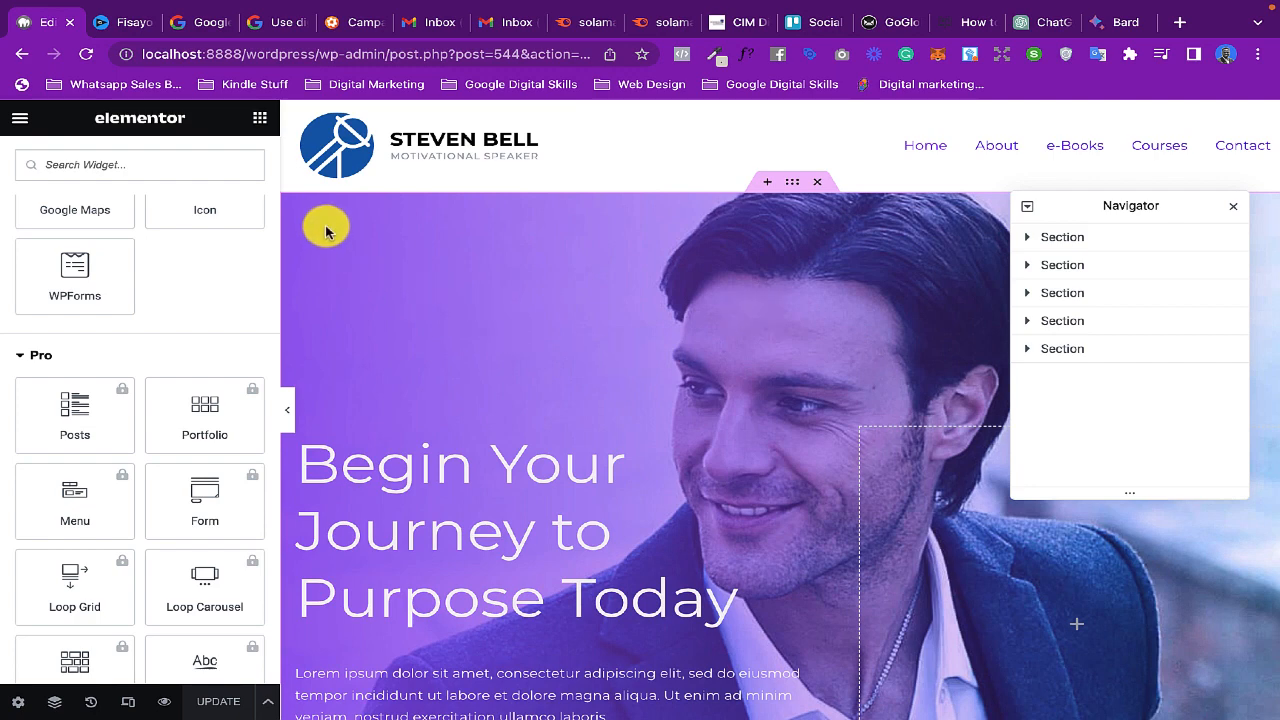
click(792, 190)
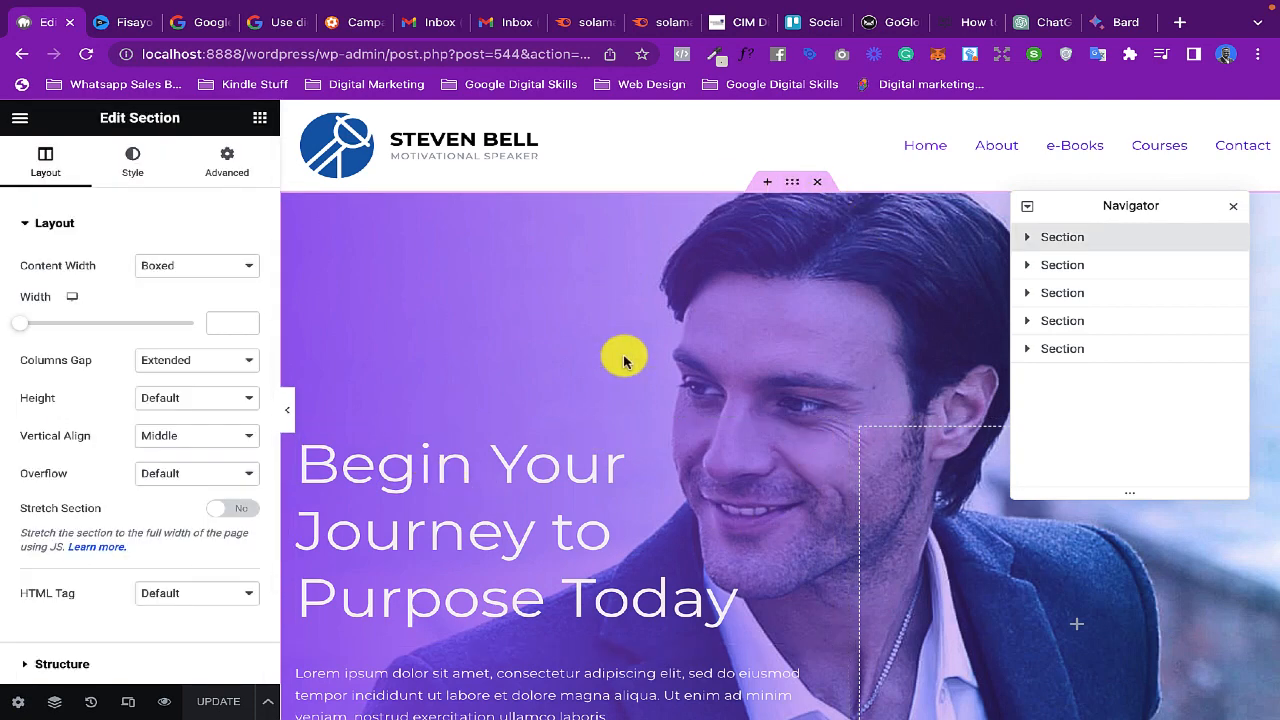
scroll(756, 320, down, 2)
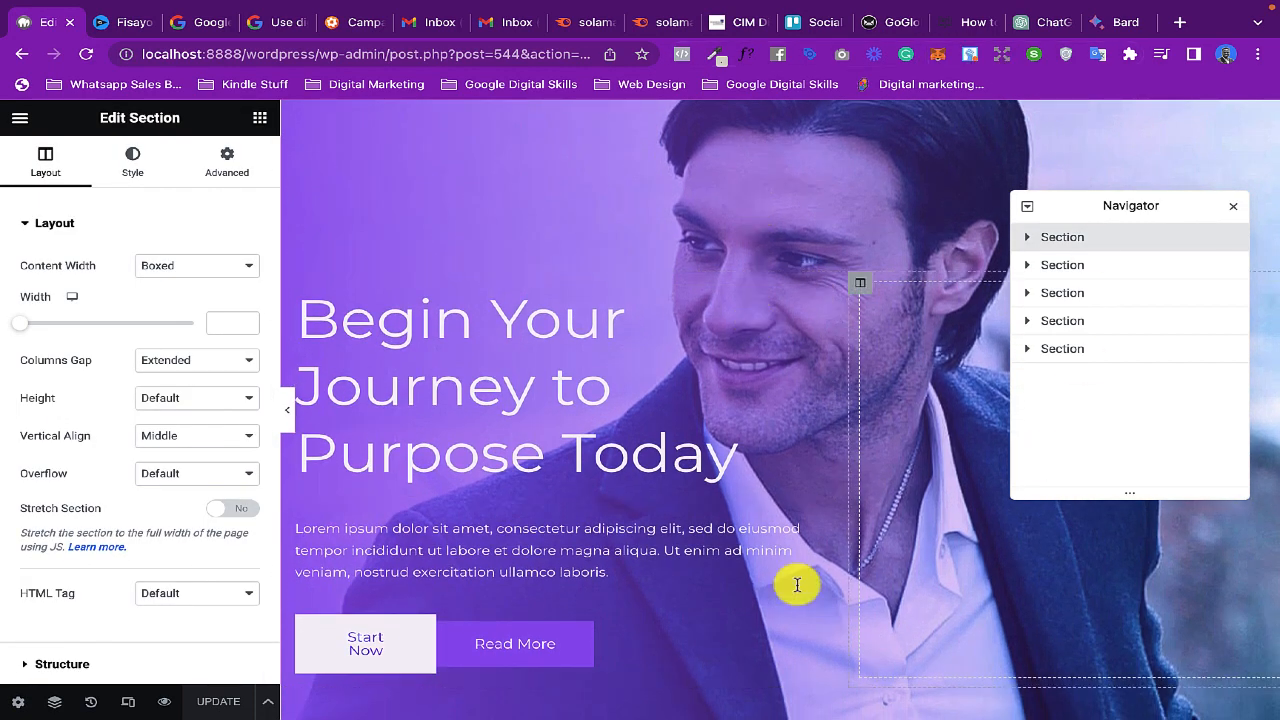
scroll(577, 334, up, 2)
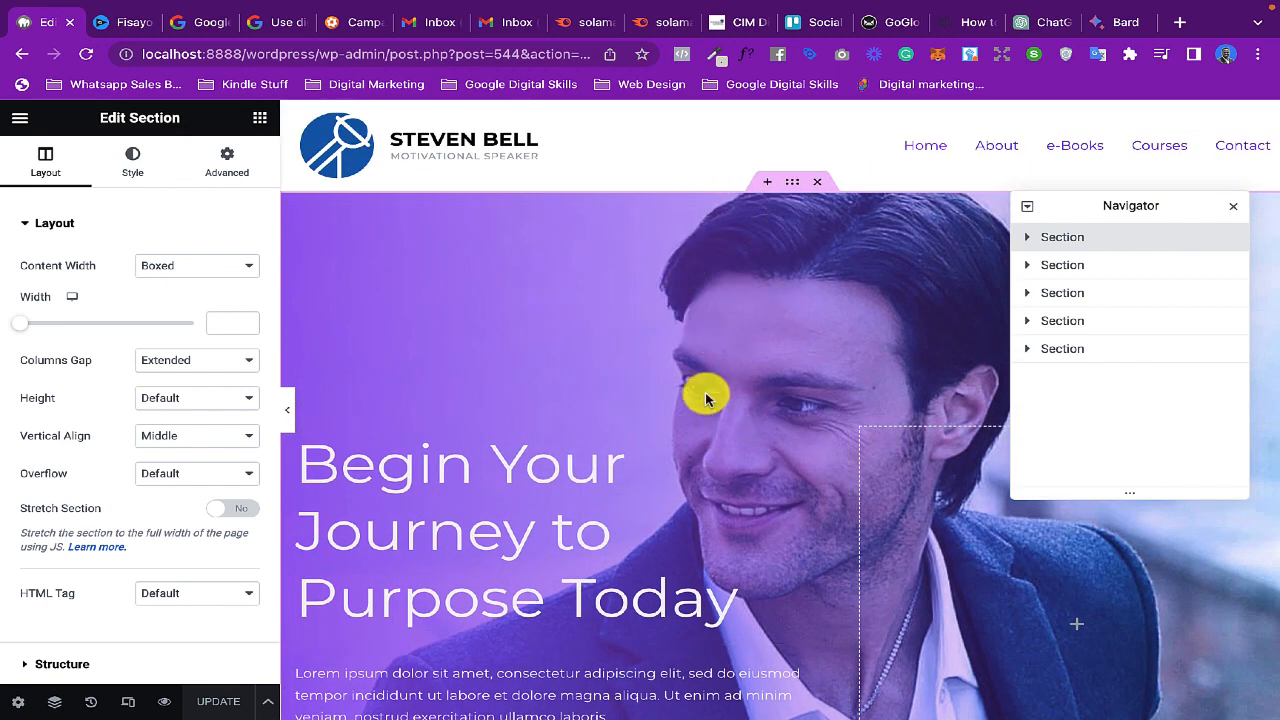
scroll(702, 395, down, 1)
scroll(705, 398, down, 1)
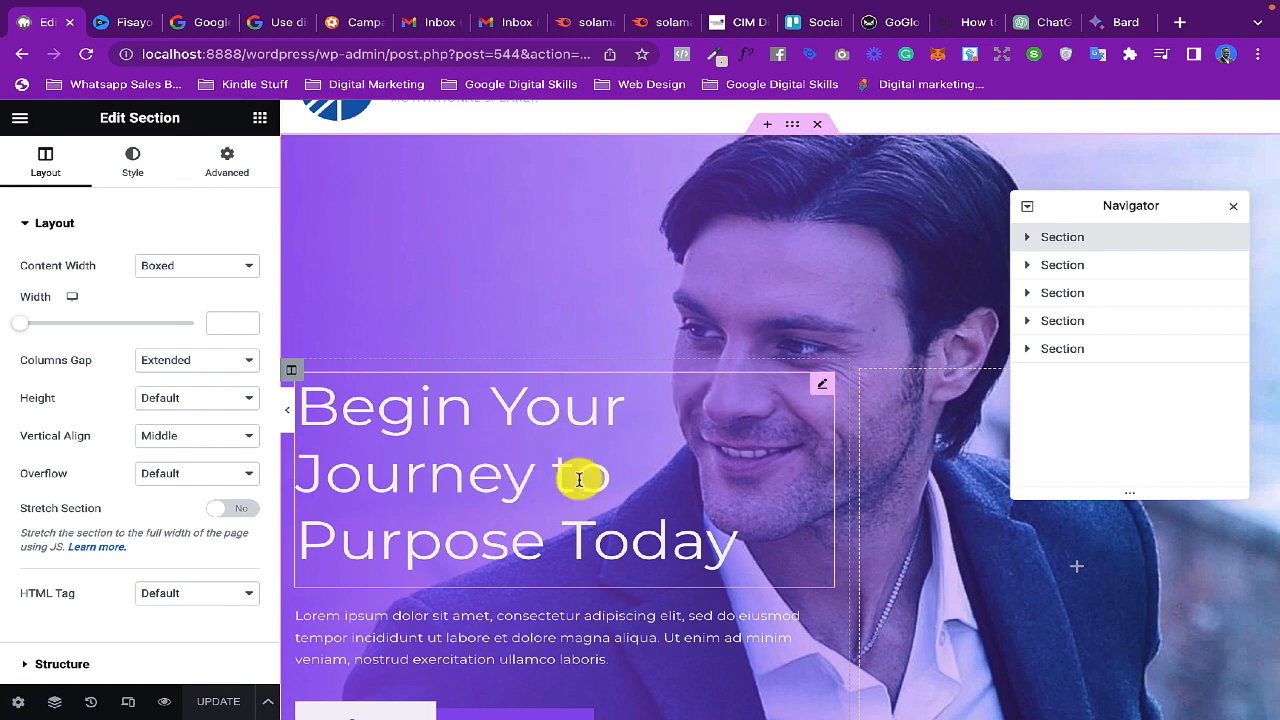
scroll(440, 430, down, 3)
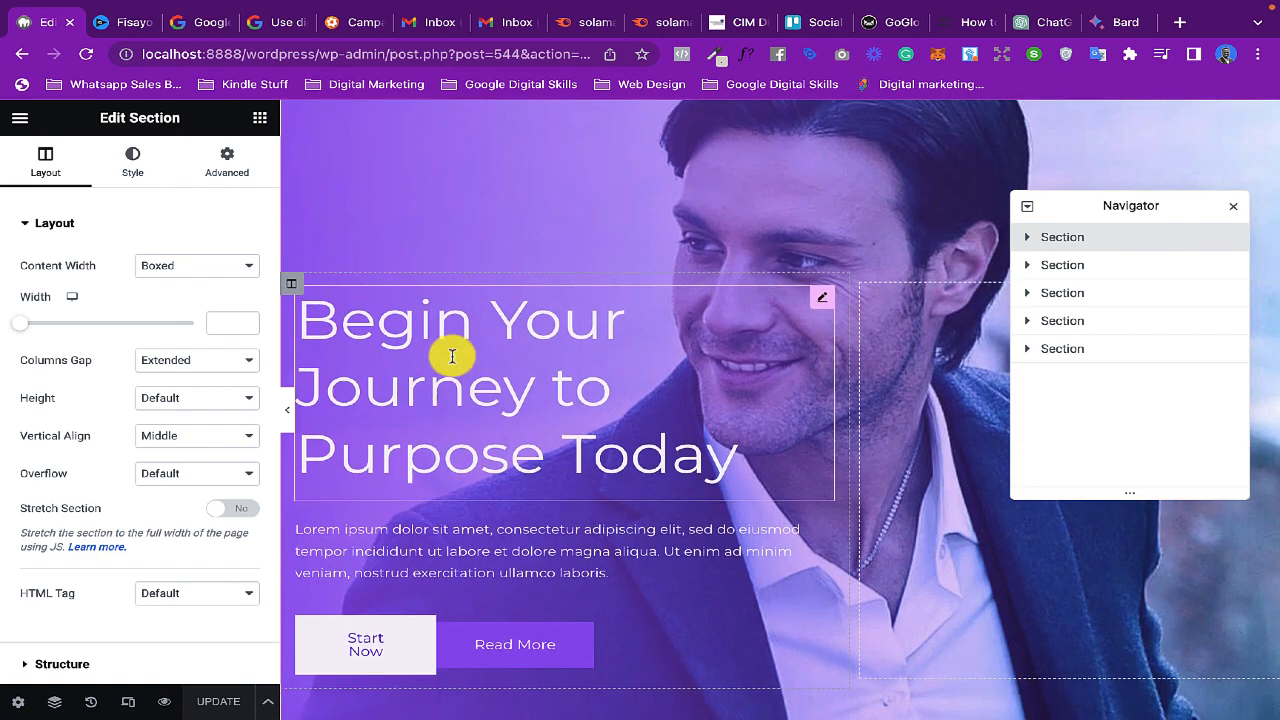
- View the content settings of the hero heading and of the paragraph below it, moving the Navigator out of the way
click(509, 349)
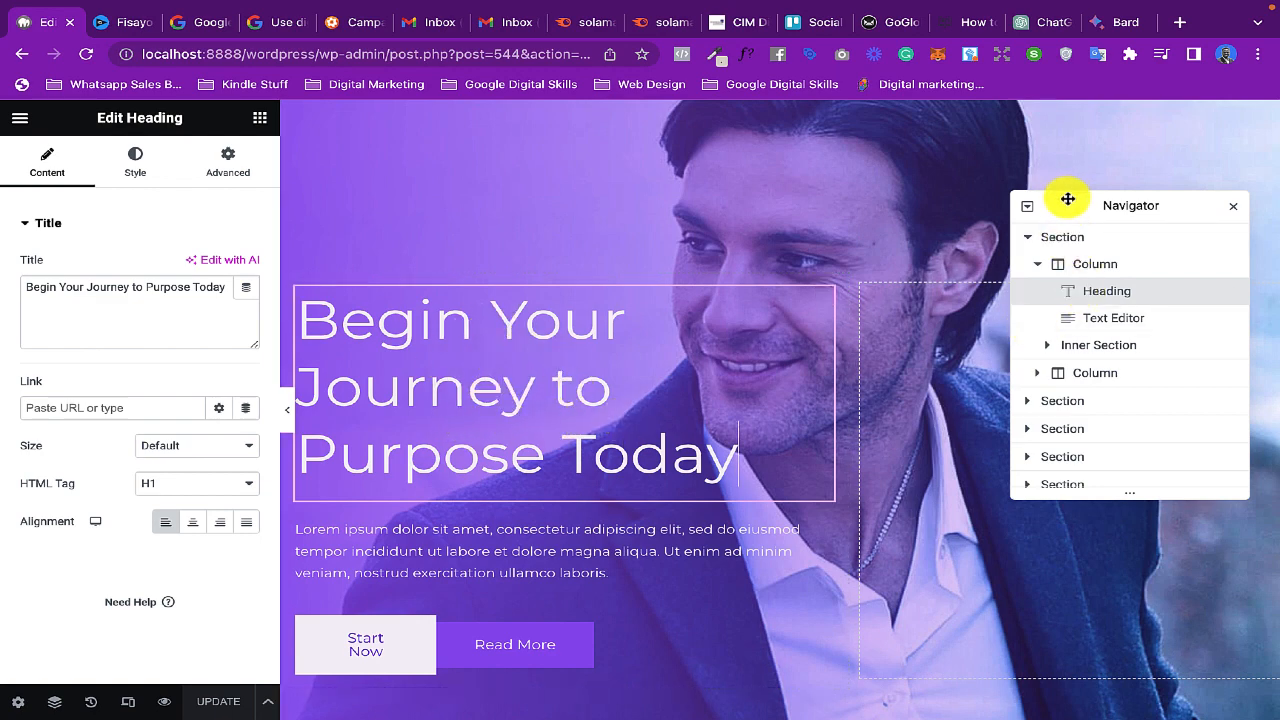
drag(1068, 204, 1086, 141)
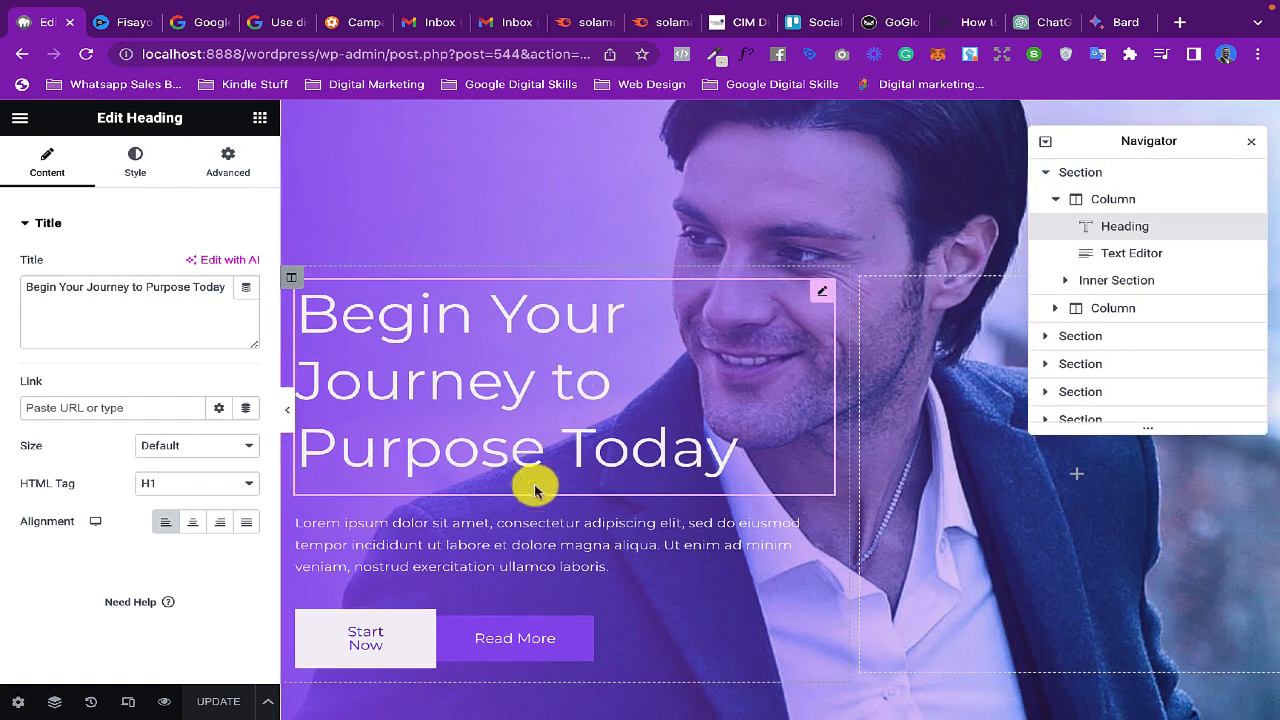
click(500, 543)
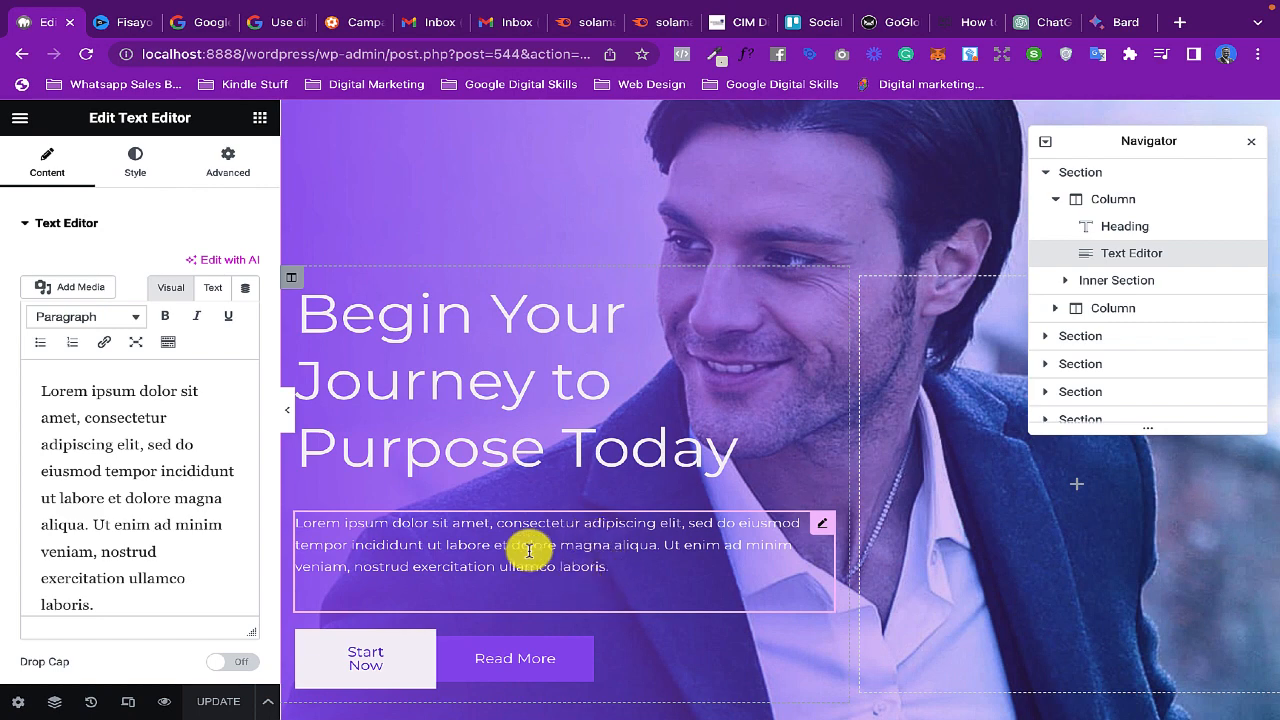
scroll(608, 417, up, 2)
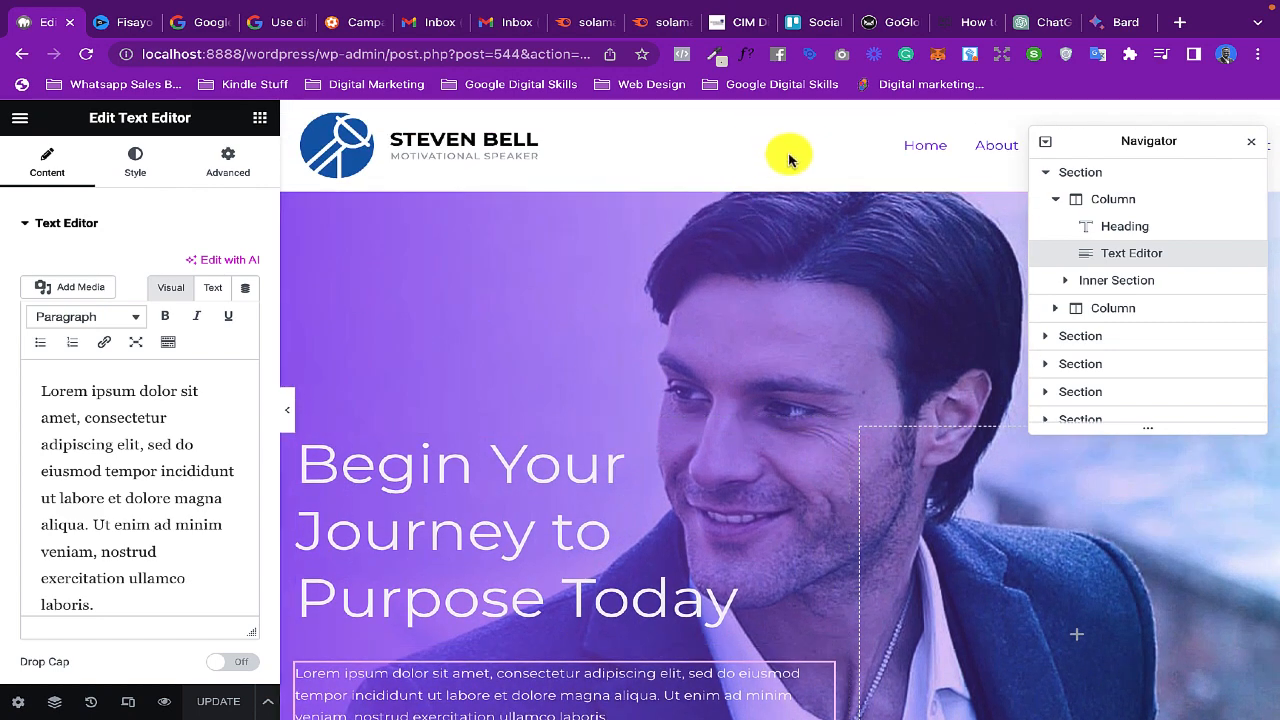
- Select the whole hero section and review its style settings, from the background image to Background Overlay, Border and Typography
click(792, 182)
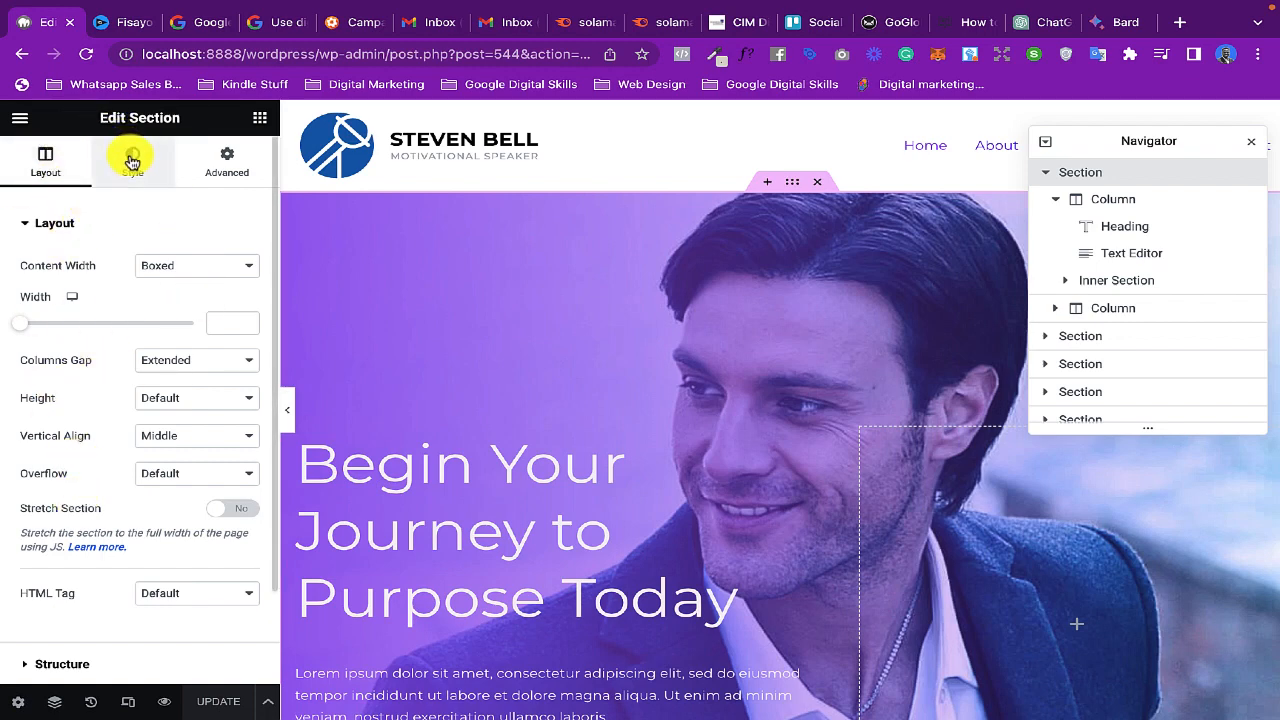
click(133, 160)
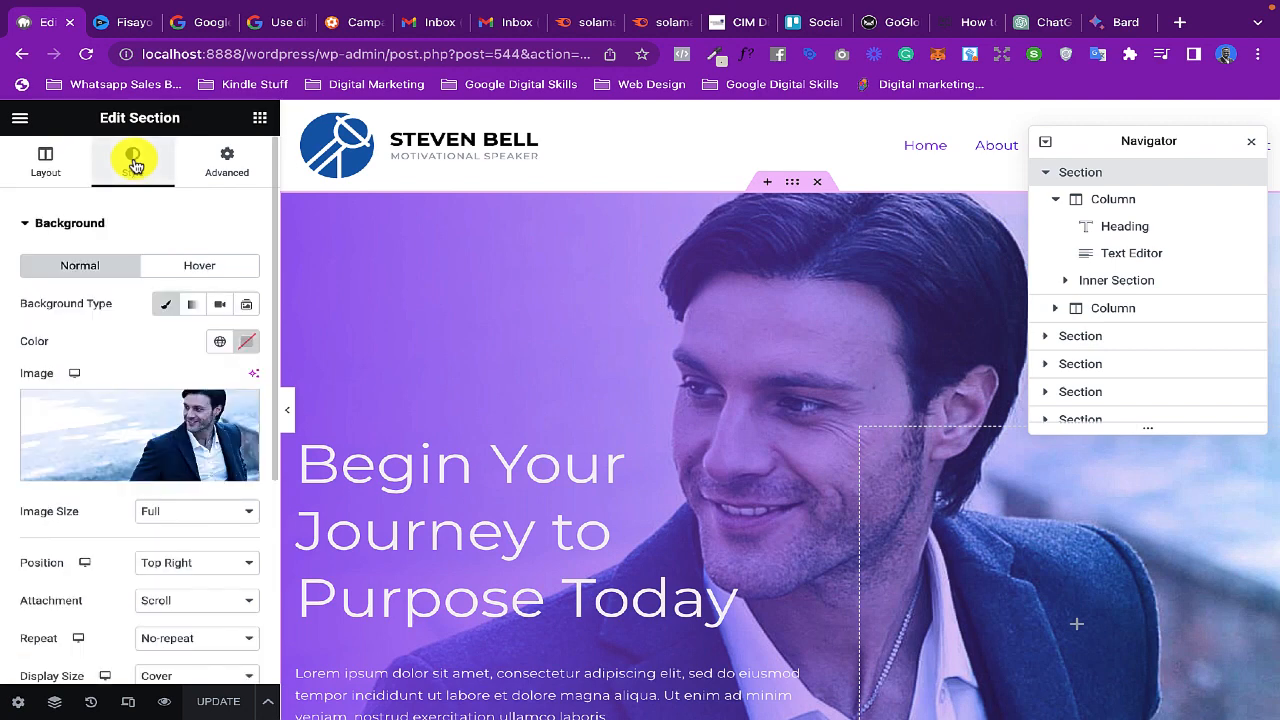
scroll(86, 525, down, 3)
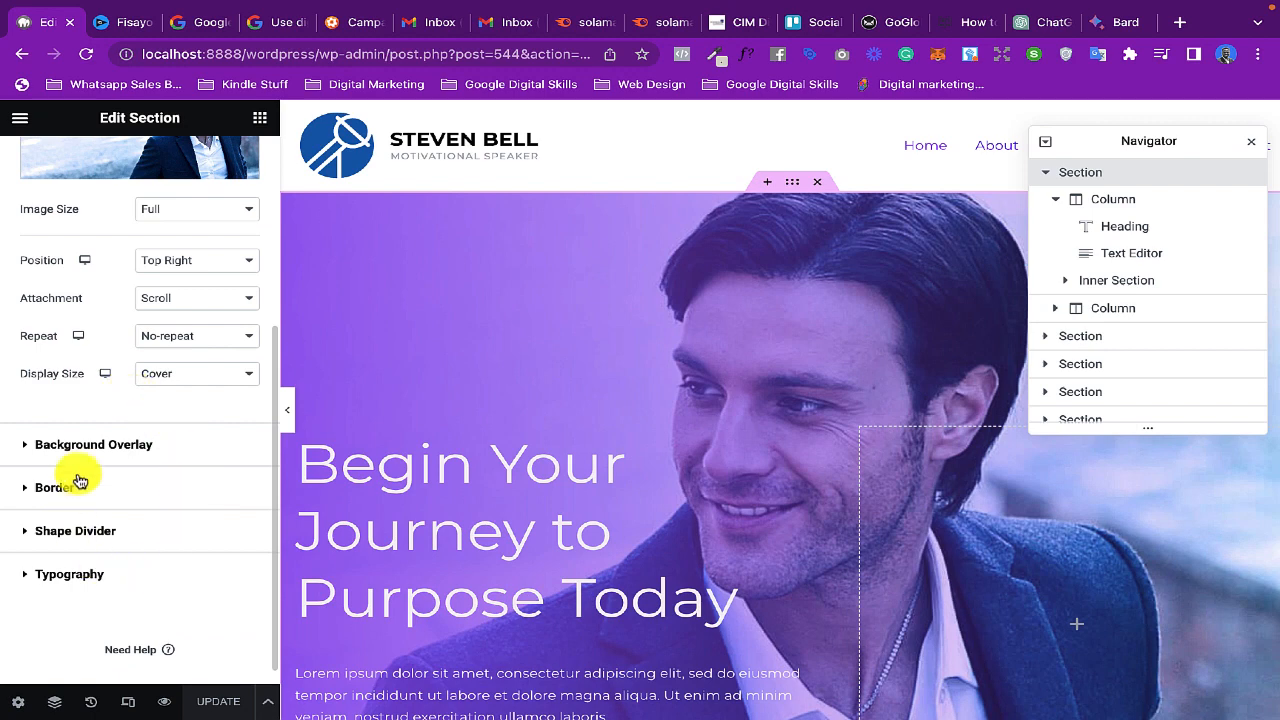
scroll(165, 375, up, 3)
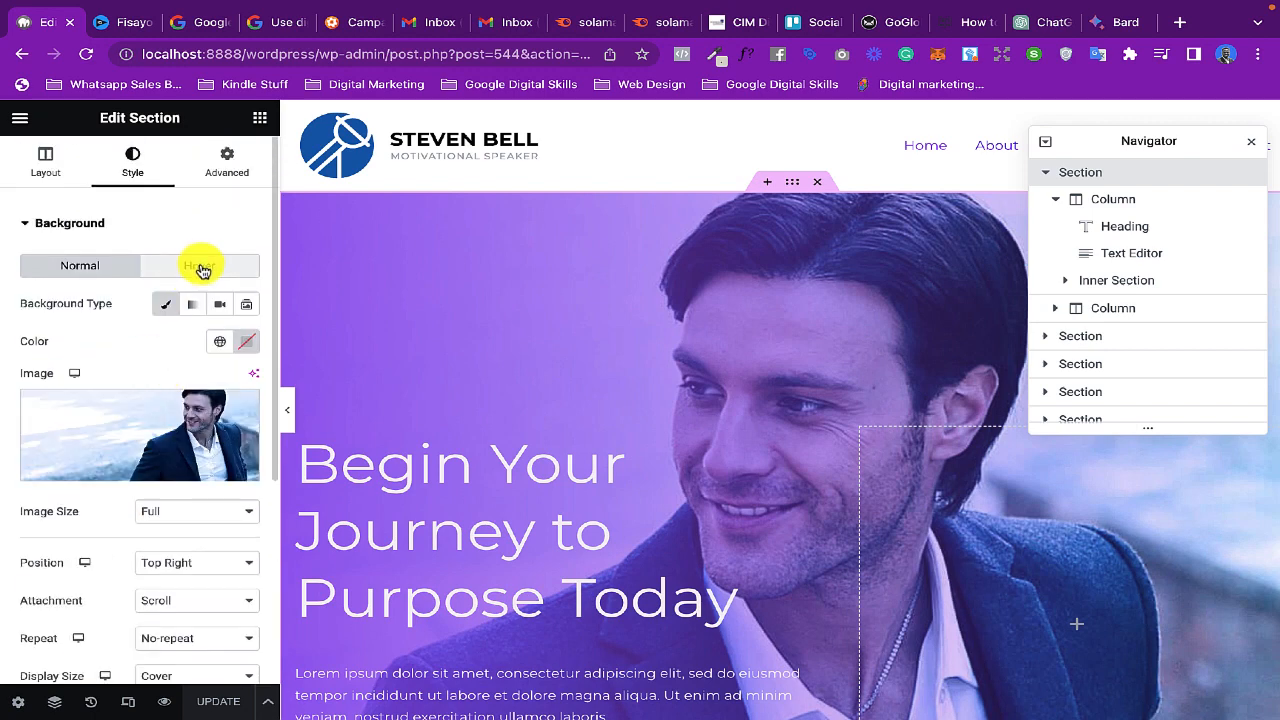
- Review the hero section's advanced settings, including margin and padding, Motion Effects and Custom CSS
click(227, 172)
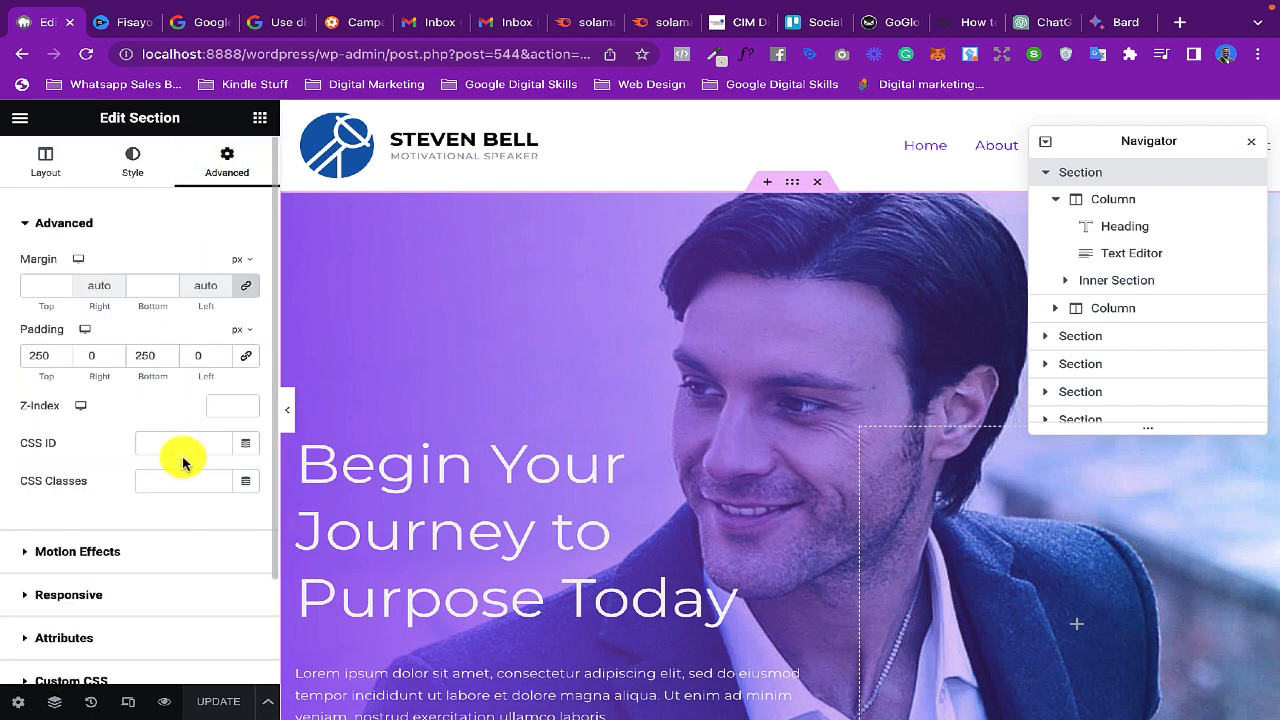
scroll(180, 457, down, 1)
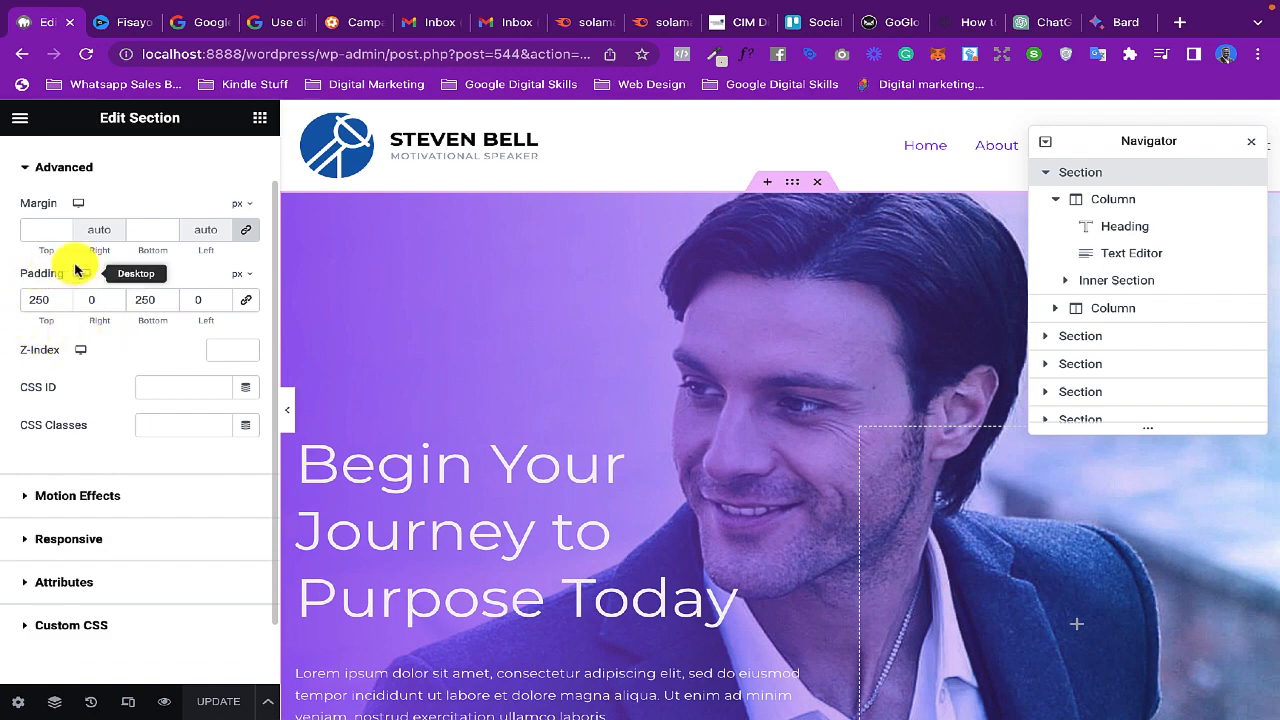
scroll(126, 466, down, 1)
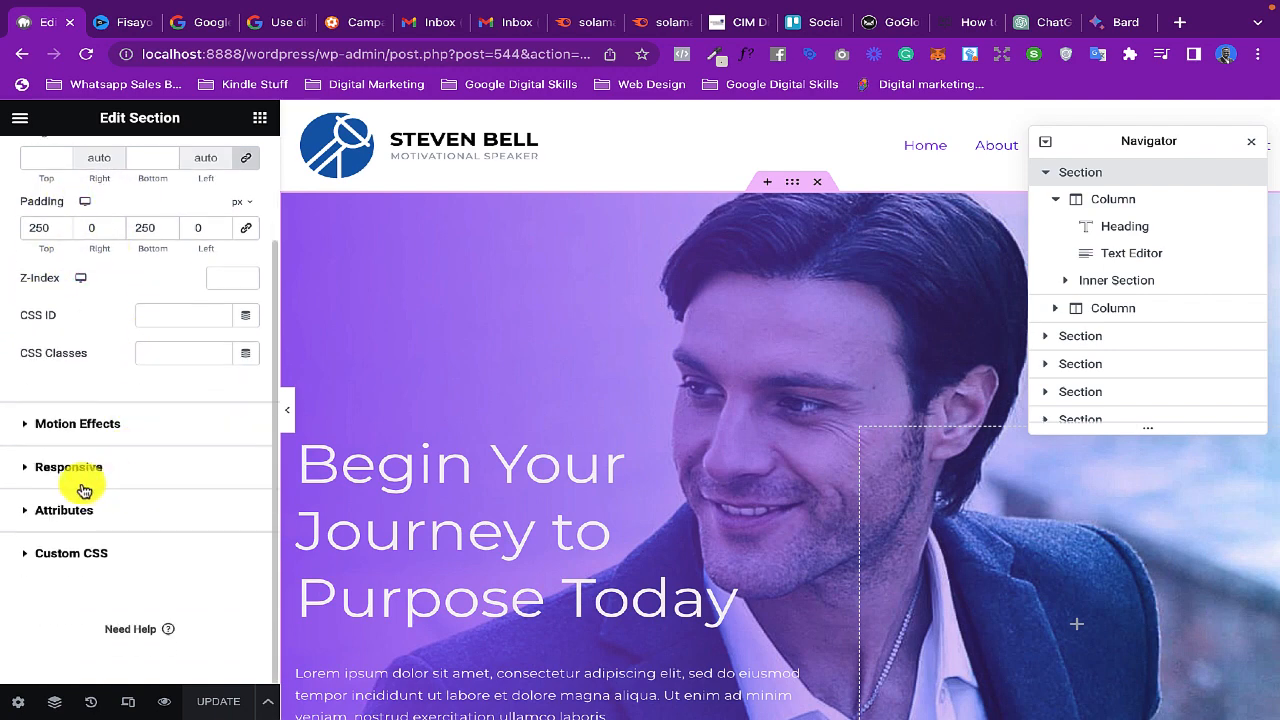
click(92, 423)
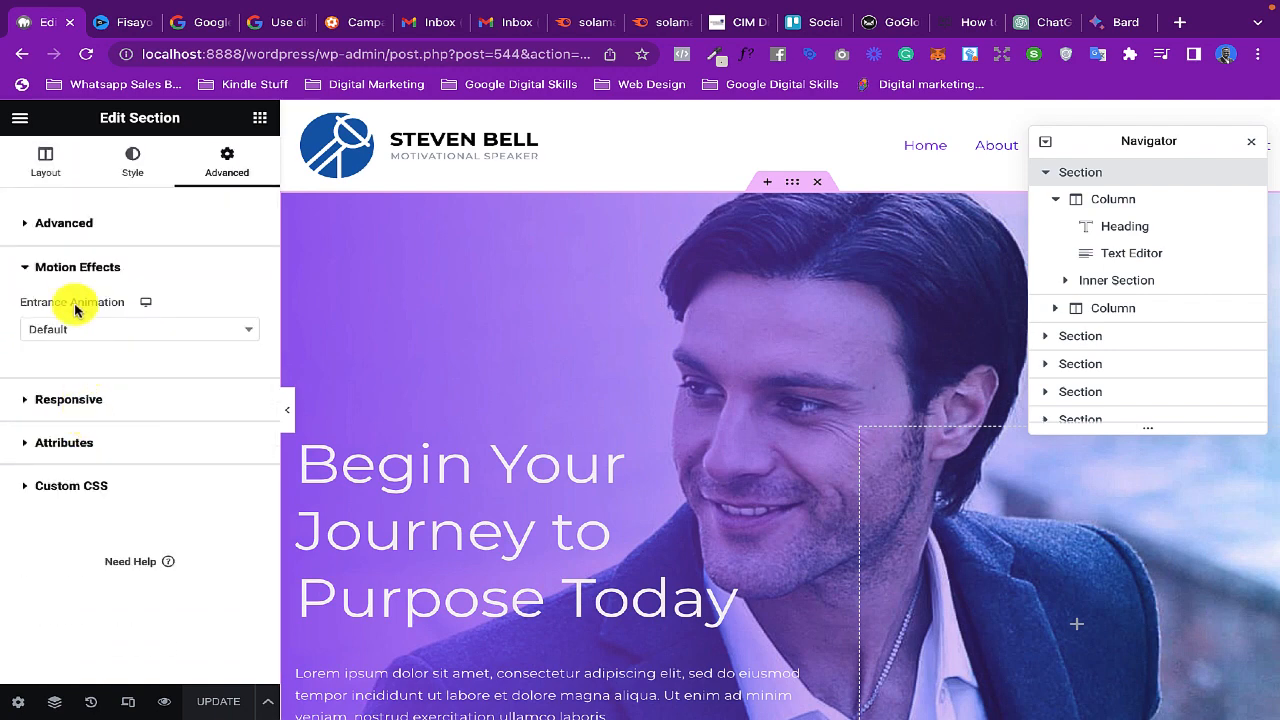
click(52, 266)
click(57, 397)
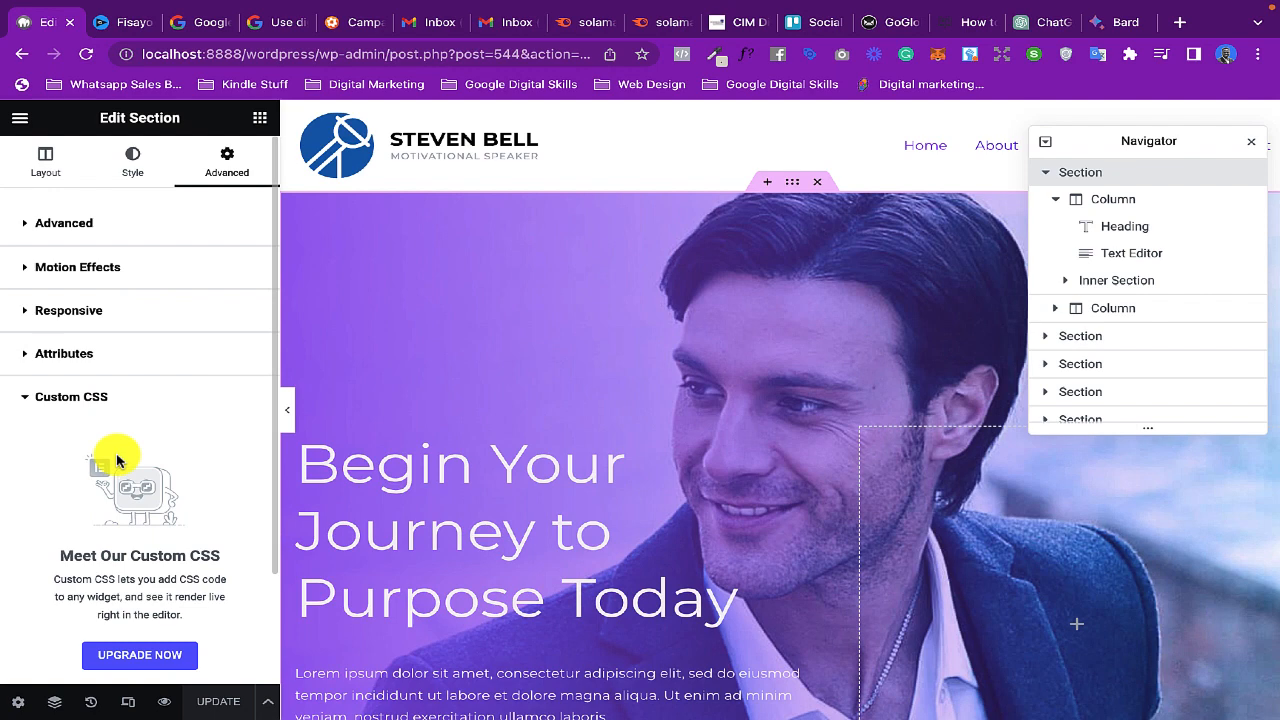
click(37, 398)
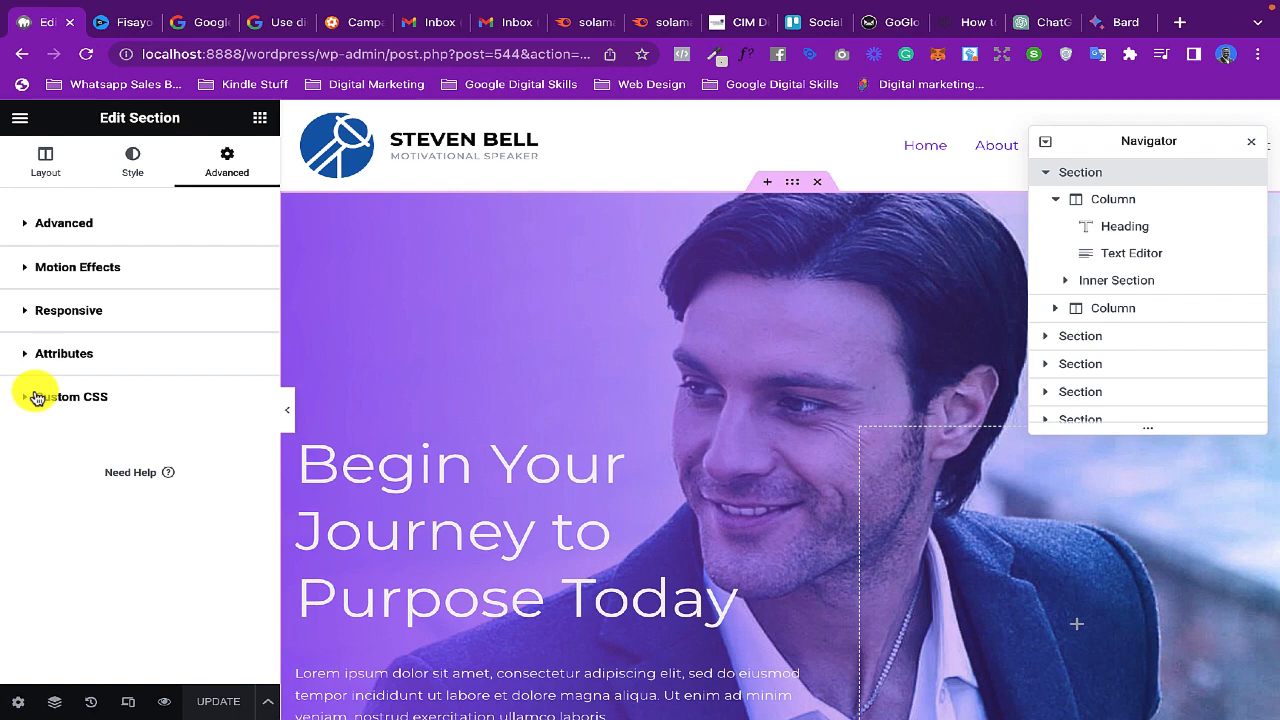
- Reselect the hero section and open the media library for choosing its background image
click(735, 248)
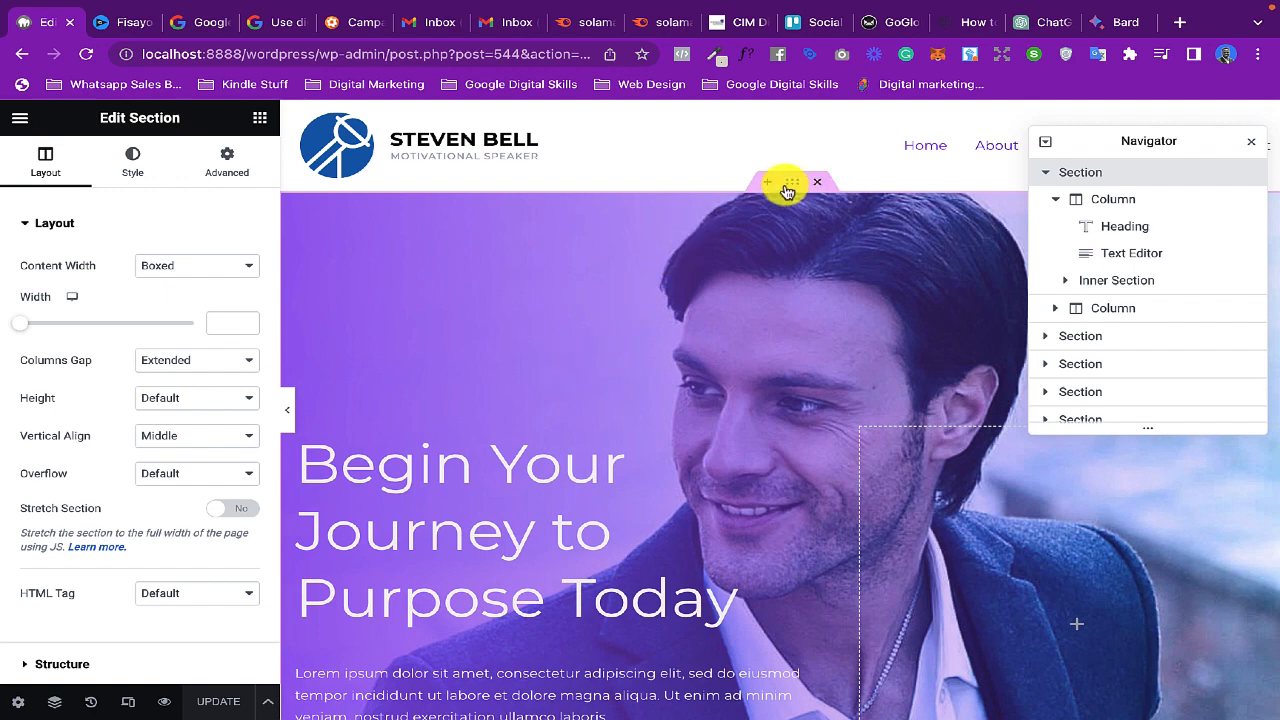
click(134, 172)
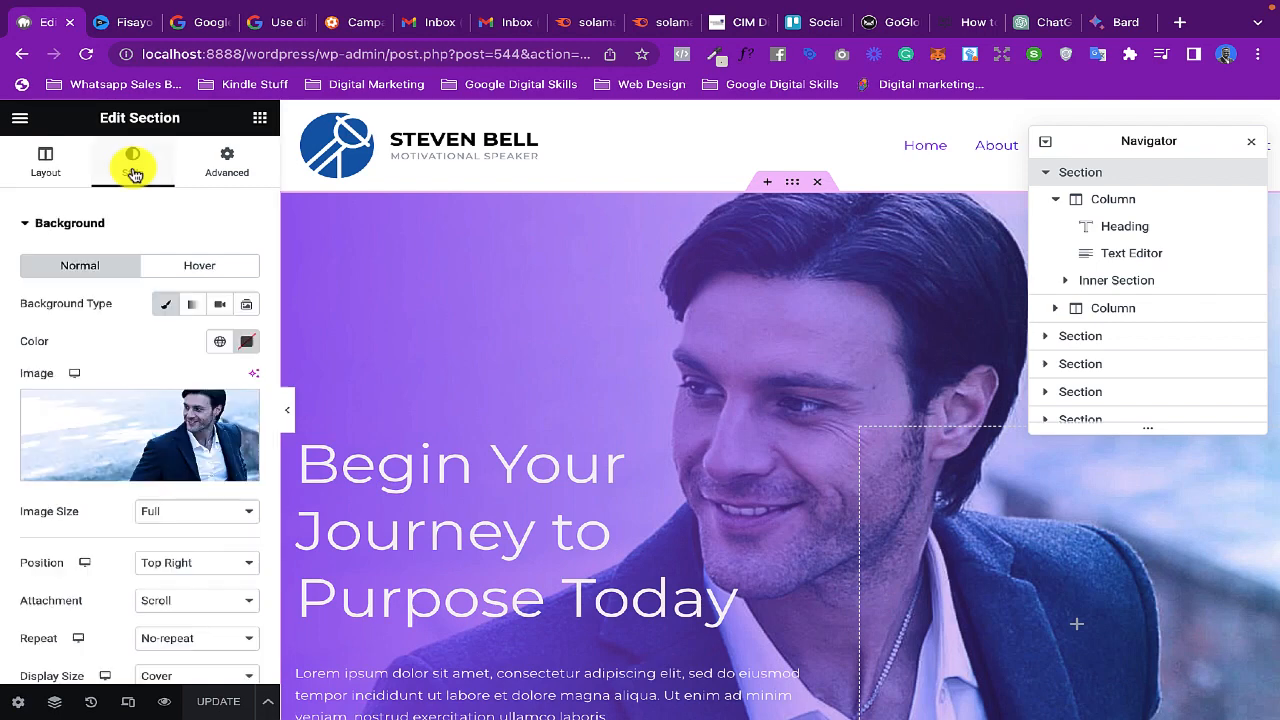
click(133, 427)
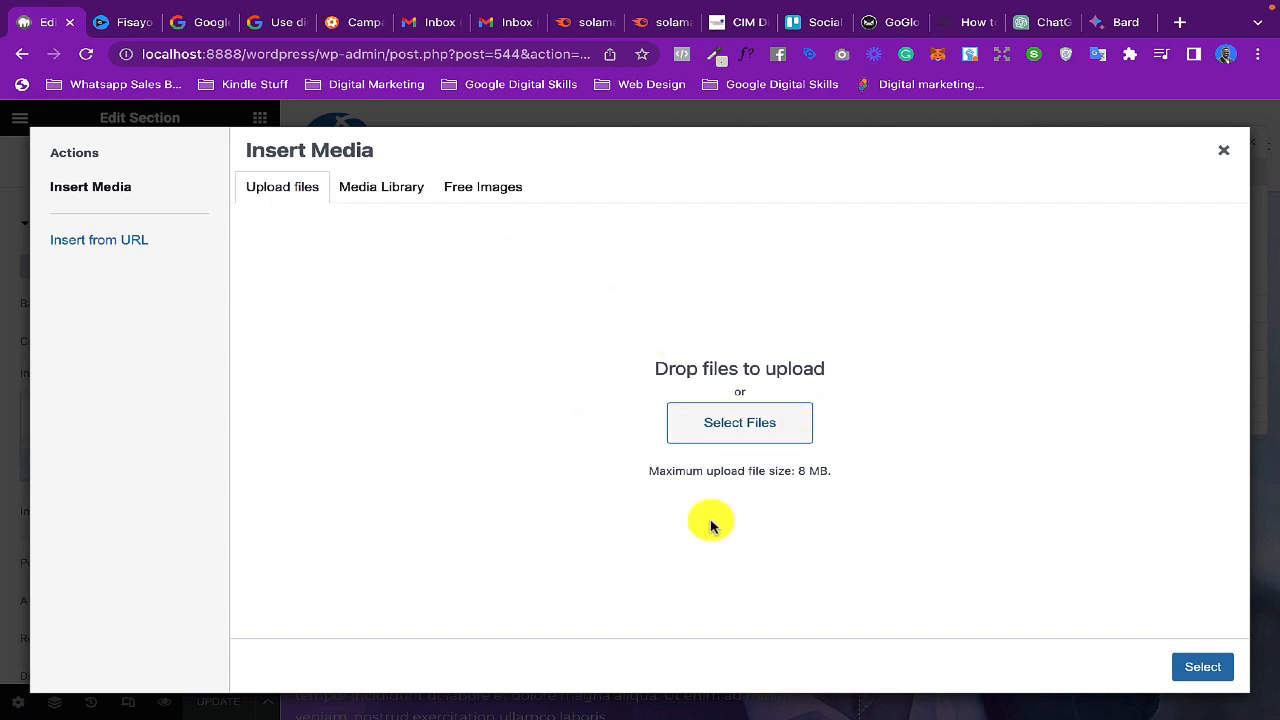
click(380, 191)
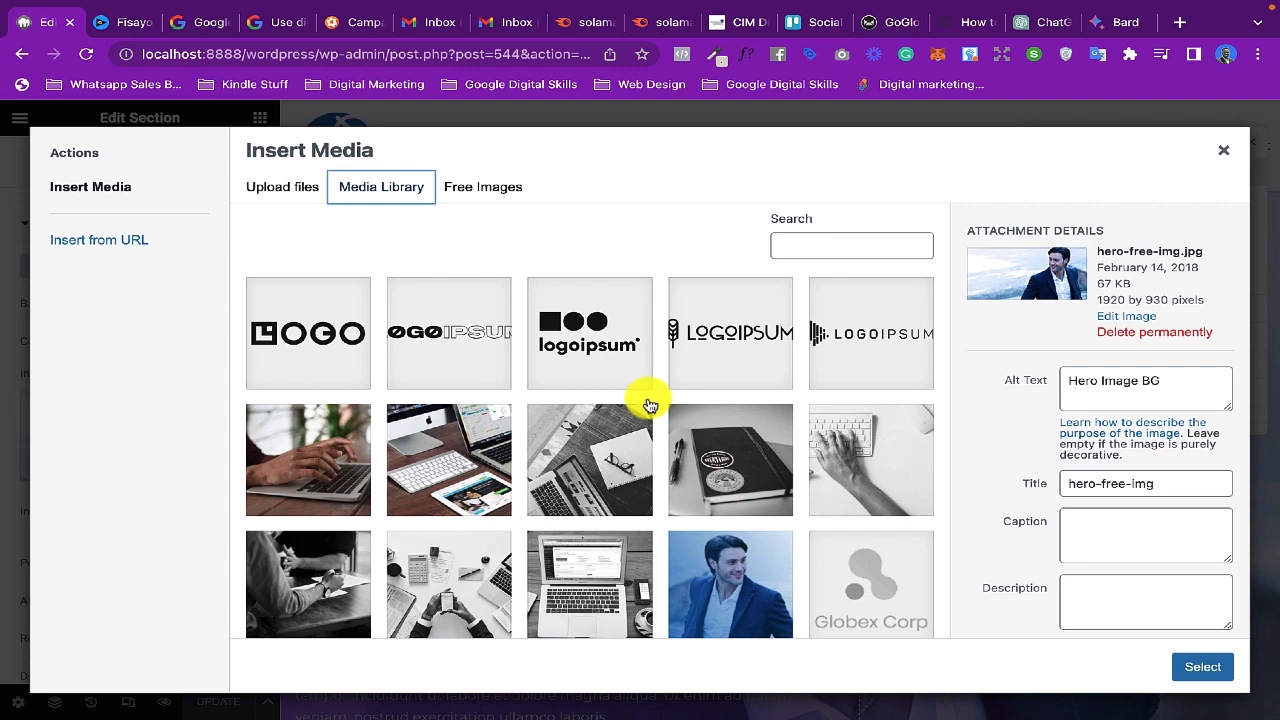
- Select the coach1-free-img photo of the man in a blue suit and check its file details and pixel dimensions
scroll(580, 438, down, 5)
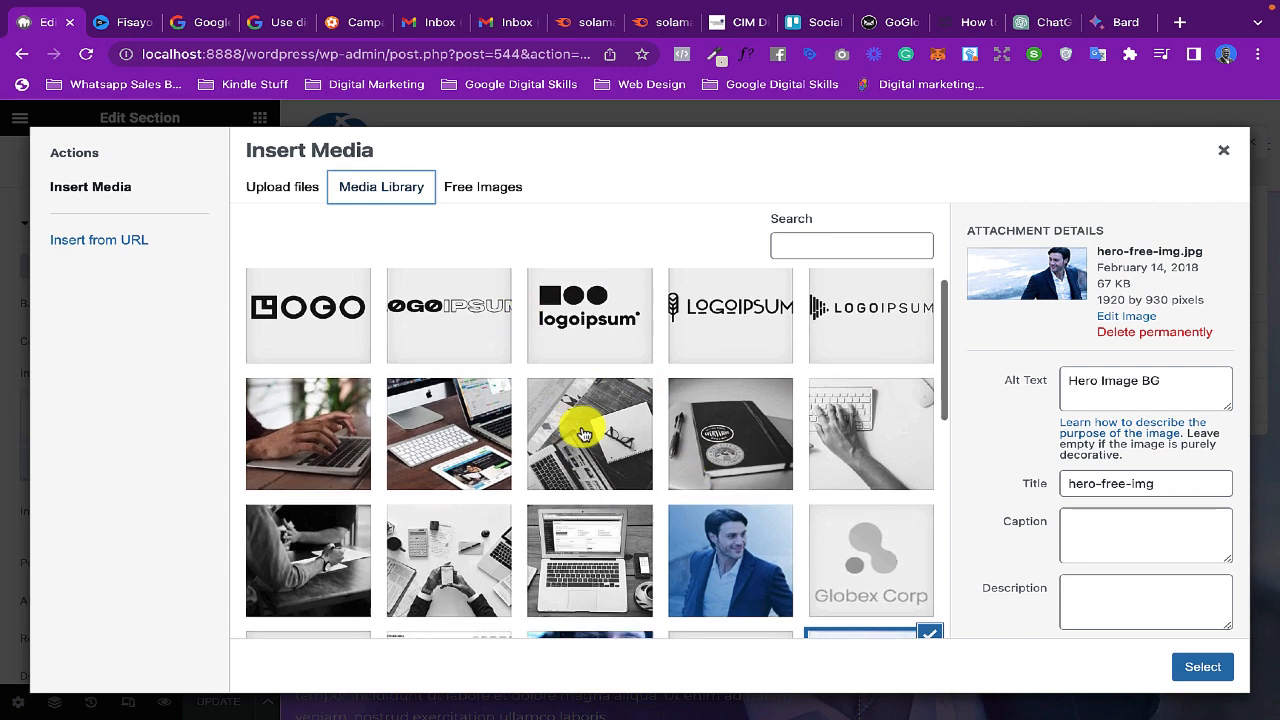
scroll(585, 433, up, 4)
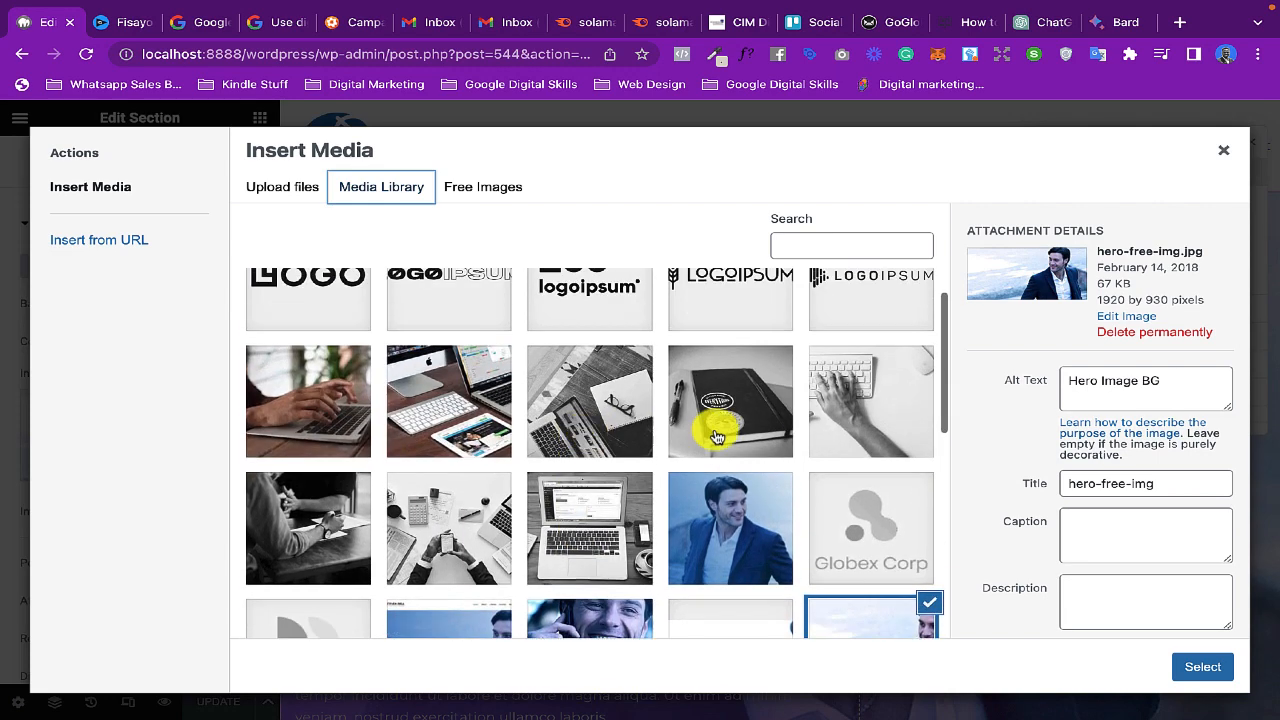
click(740, 525)
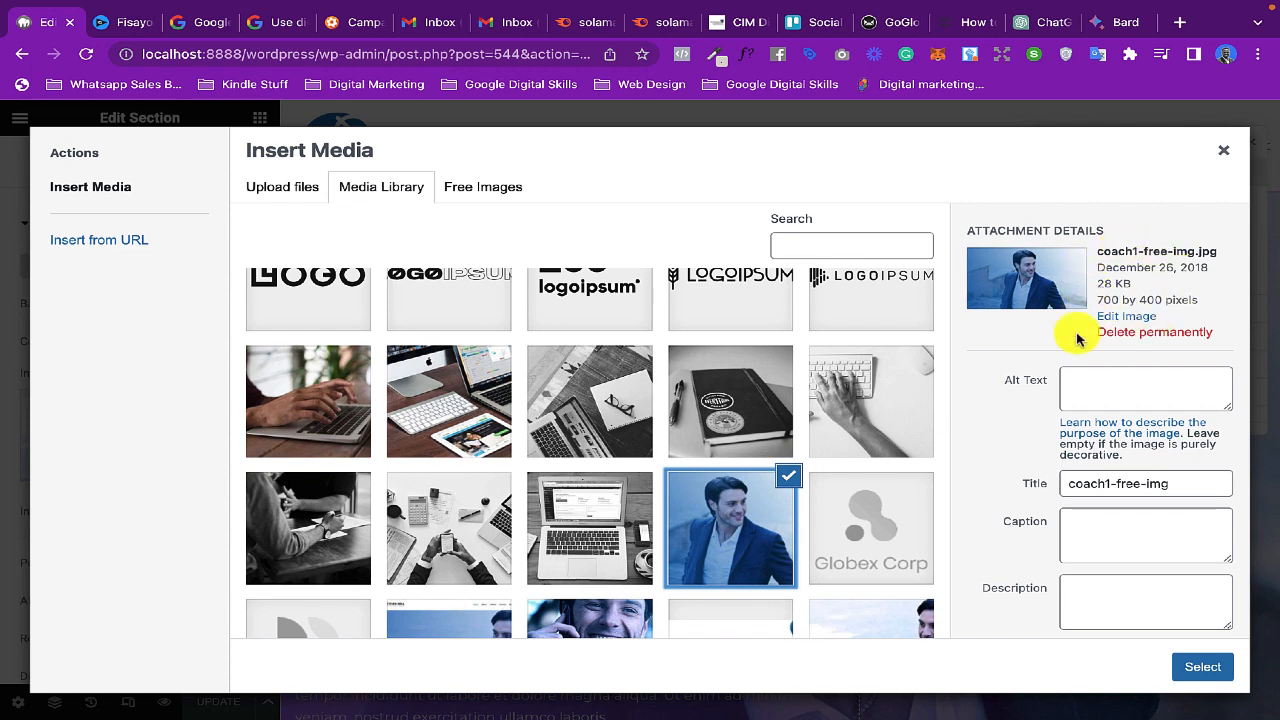
drag(963, 223, 1218, 332)
click(1212, 318)
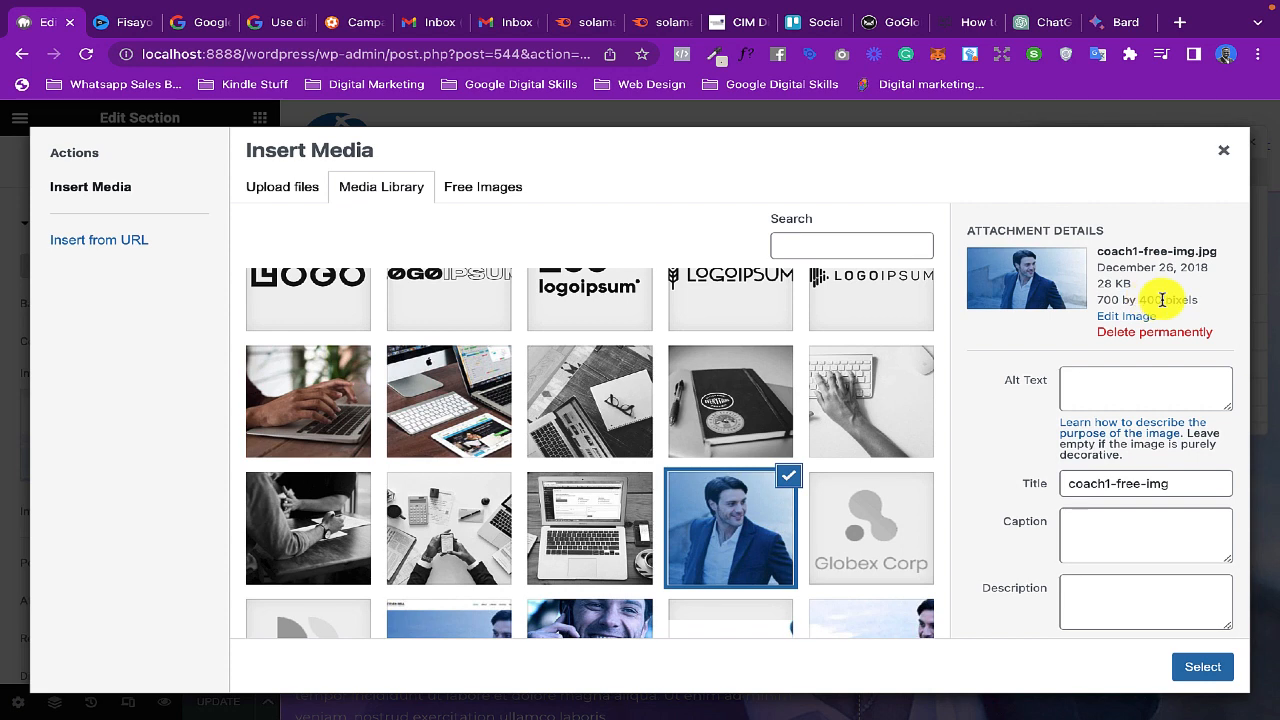
drag(1162, 300, 1090, 310)
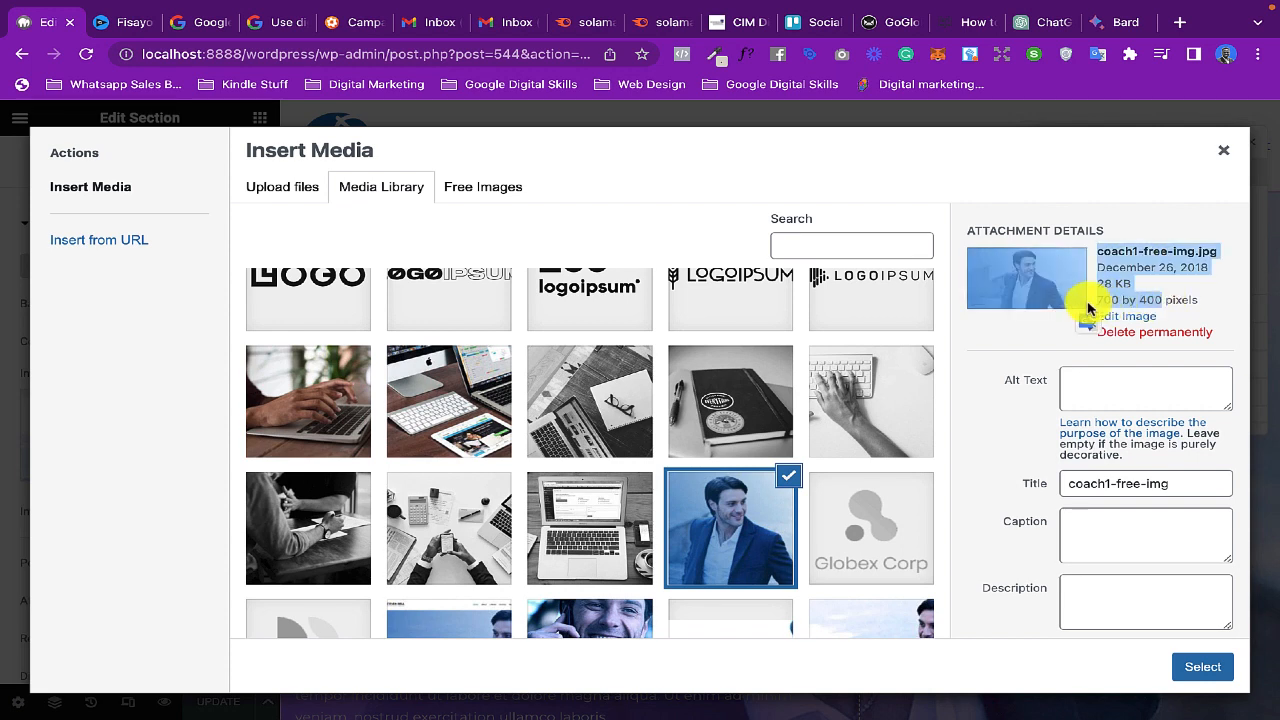
click(1160, 298)
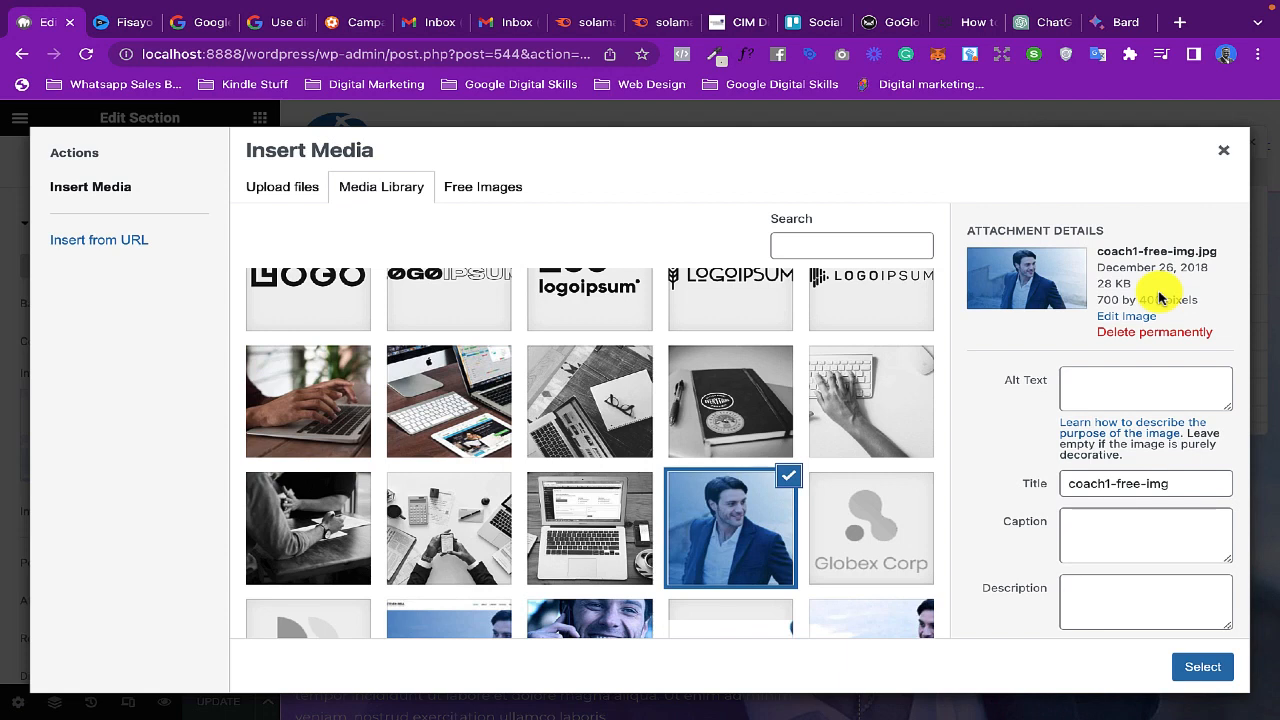
- Open canva.com in a new browser tab and place that tab beside the WordPress editor tab
click(1181, 22)
text(canva.com)
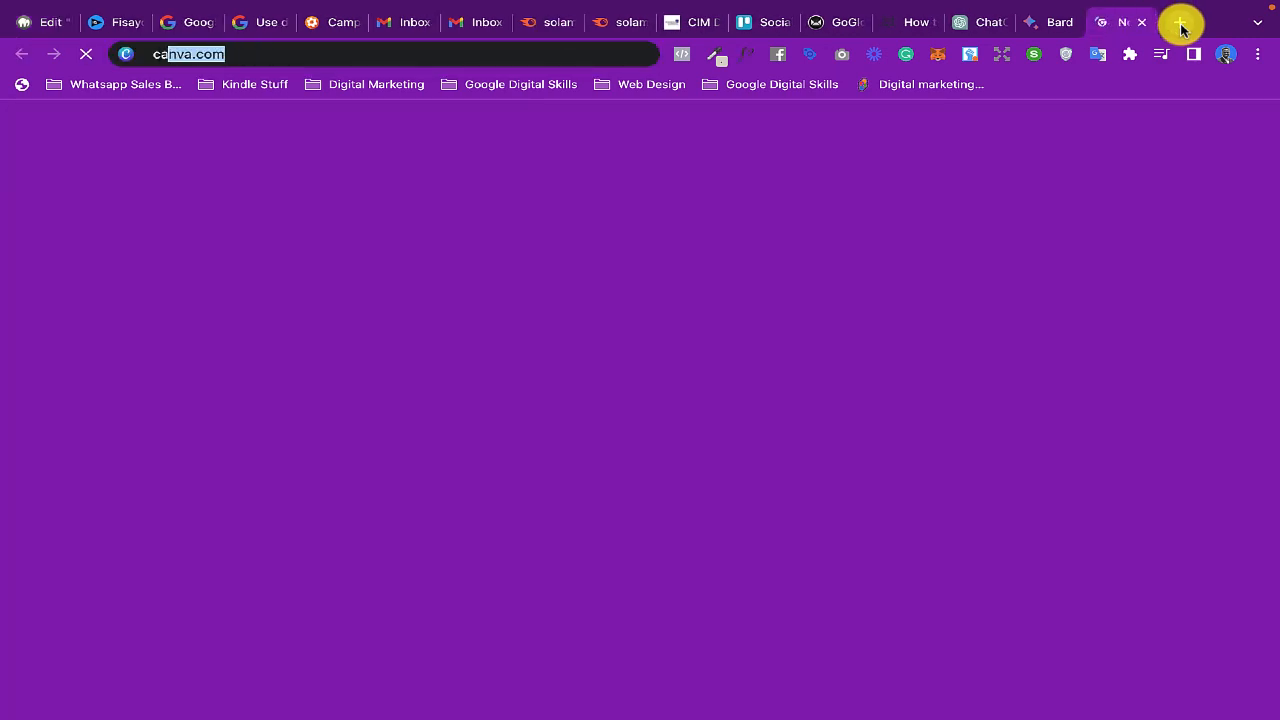
key(Return)
drag(1115, 22, 115, 26)
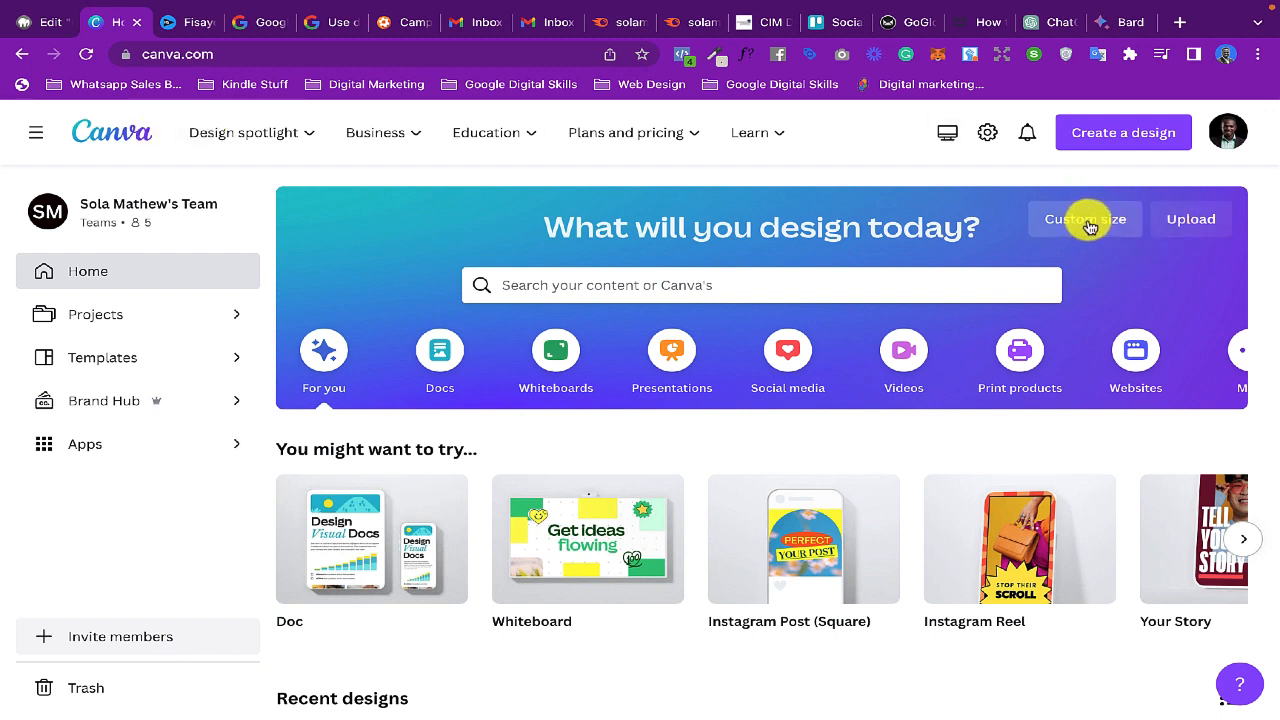
- Create a new custom-size design of 700 × 400 px, checking the dimensions against the WordPress image
click(1093, 143)
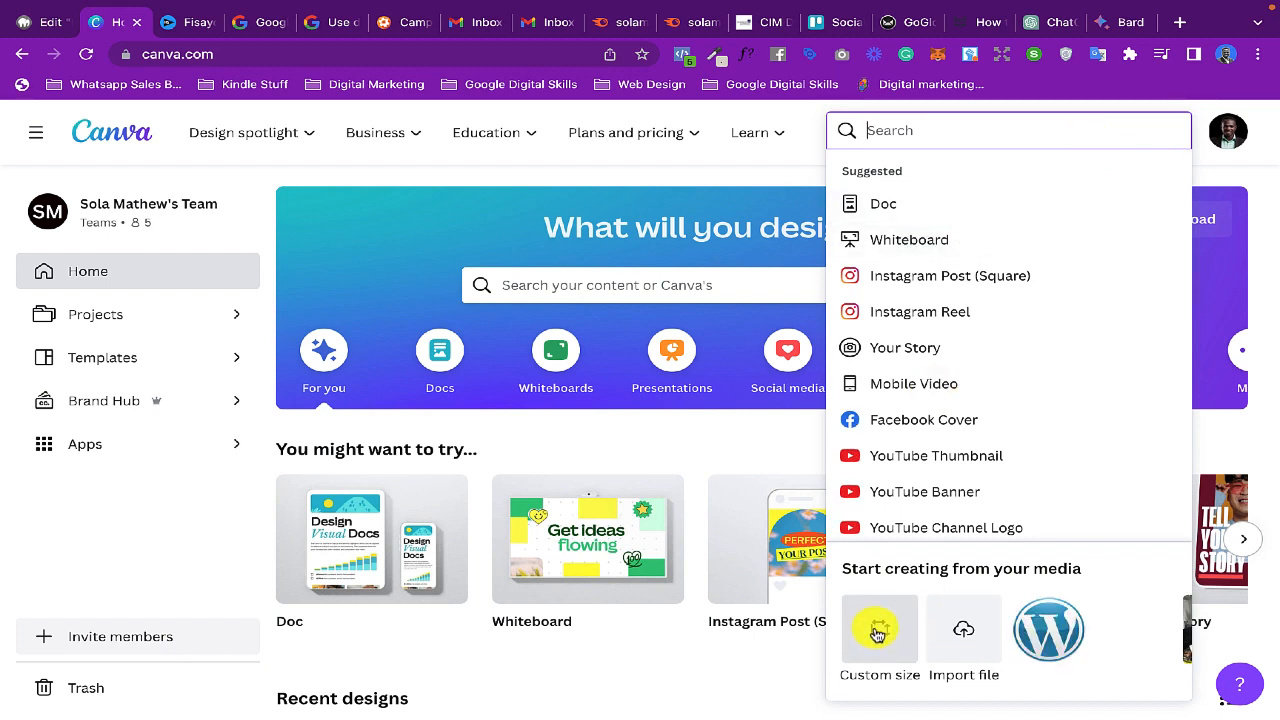
click(876, 633)
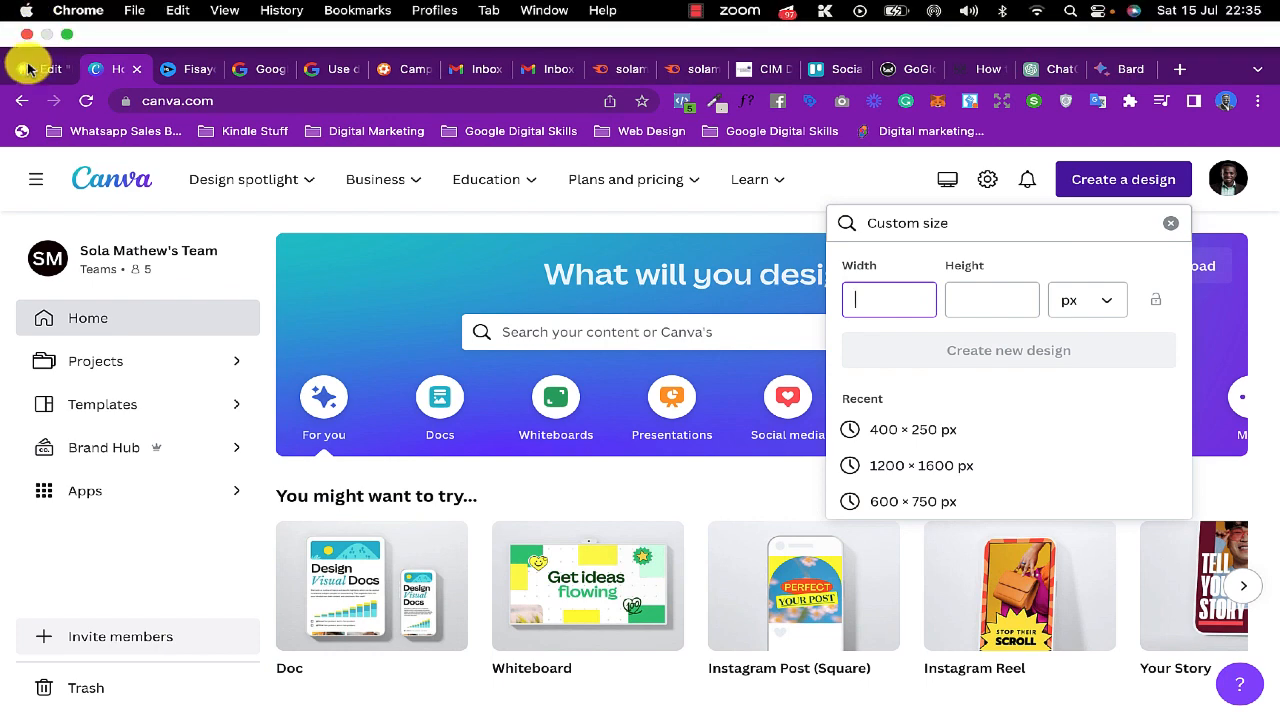
click(35, 68)
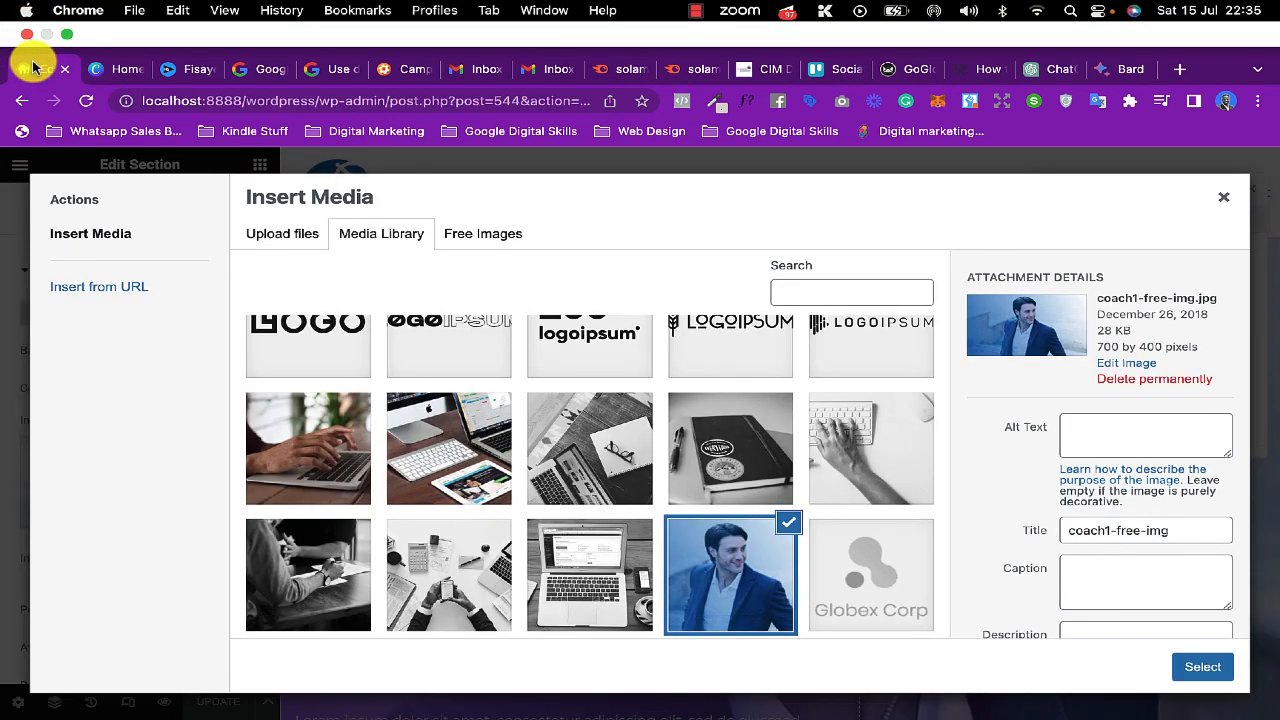
click(100, 67)
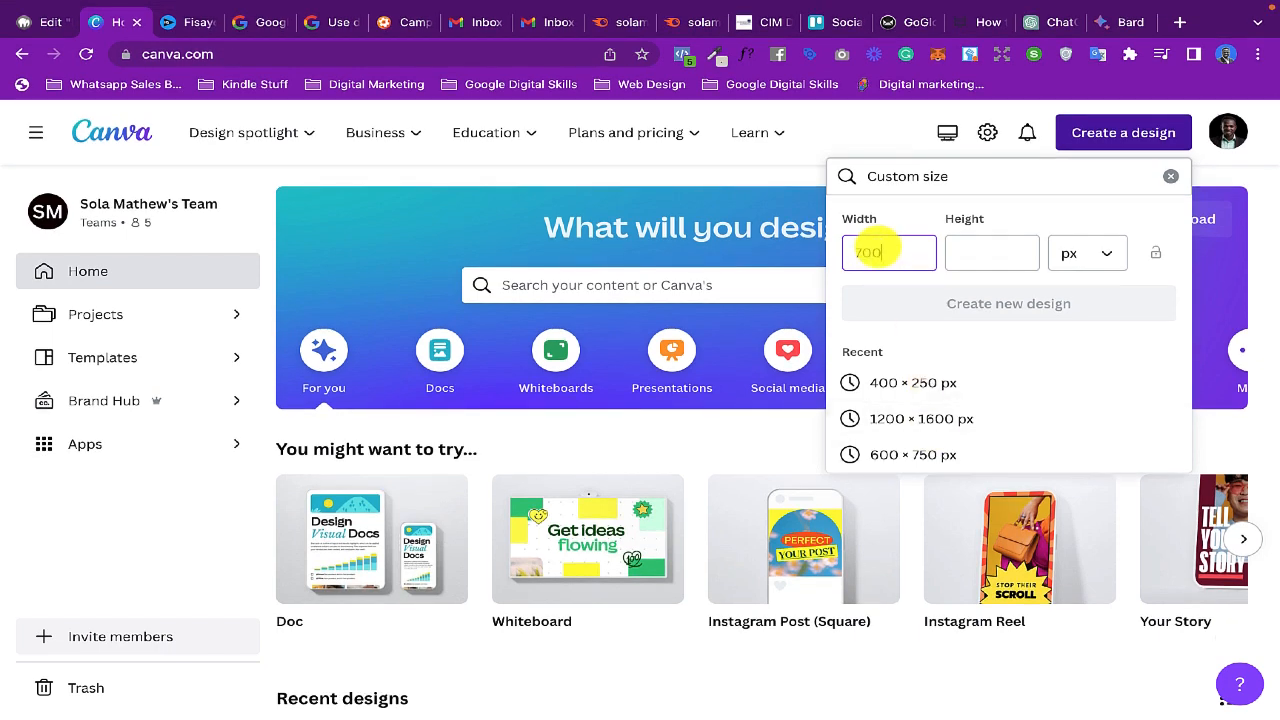
click(990, 257)
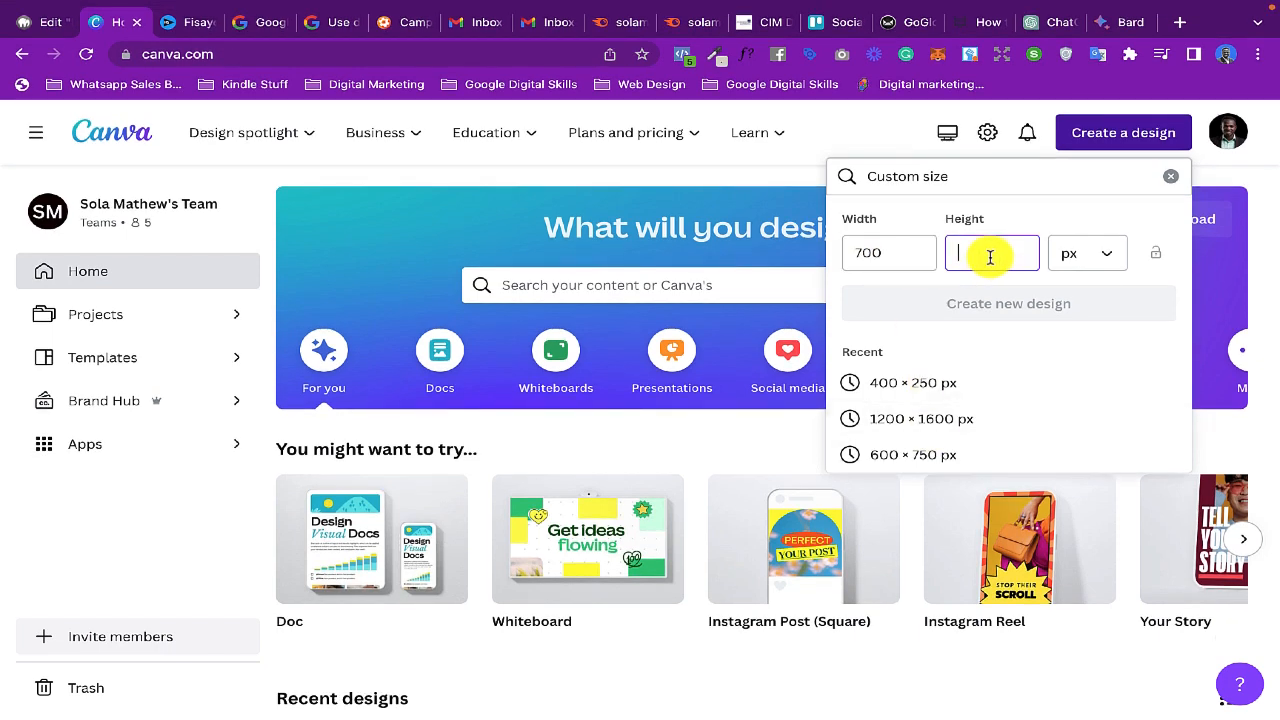
text(400)
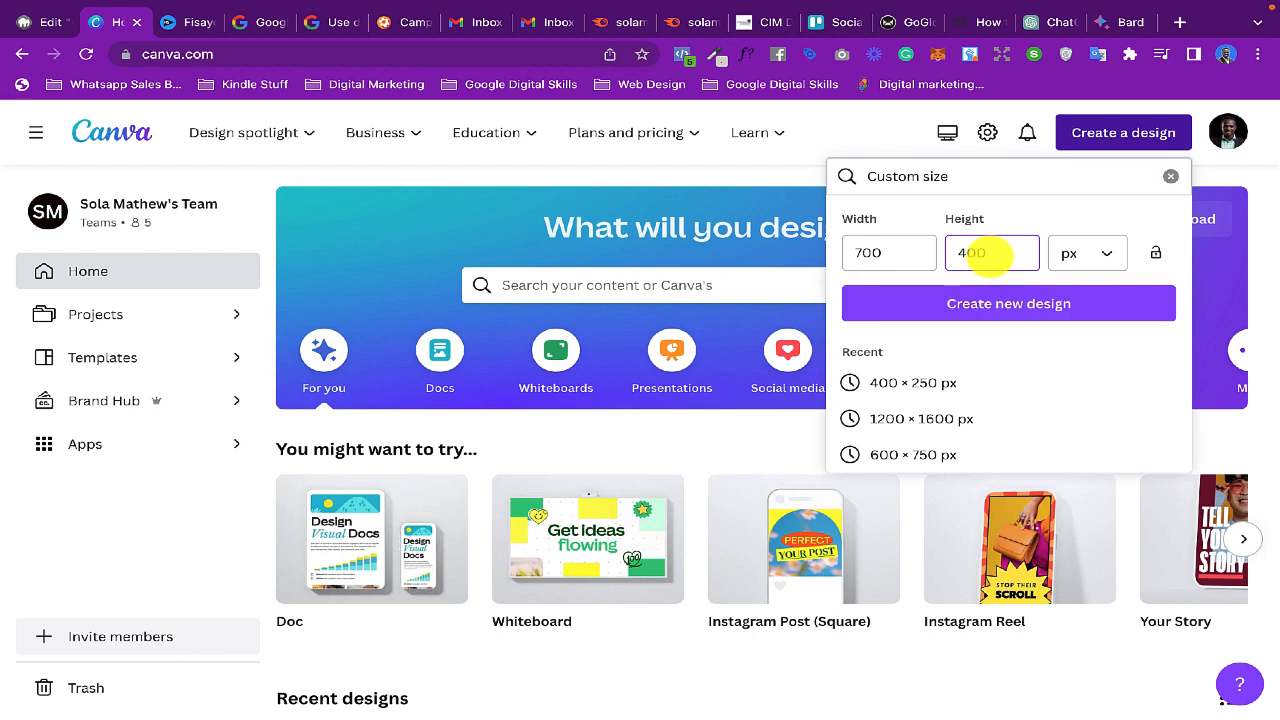
click(1090, 255)
click(1090, 258)
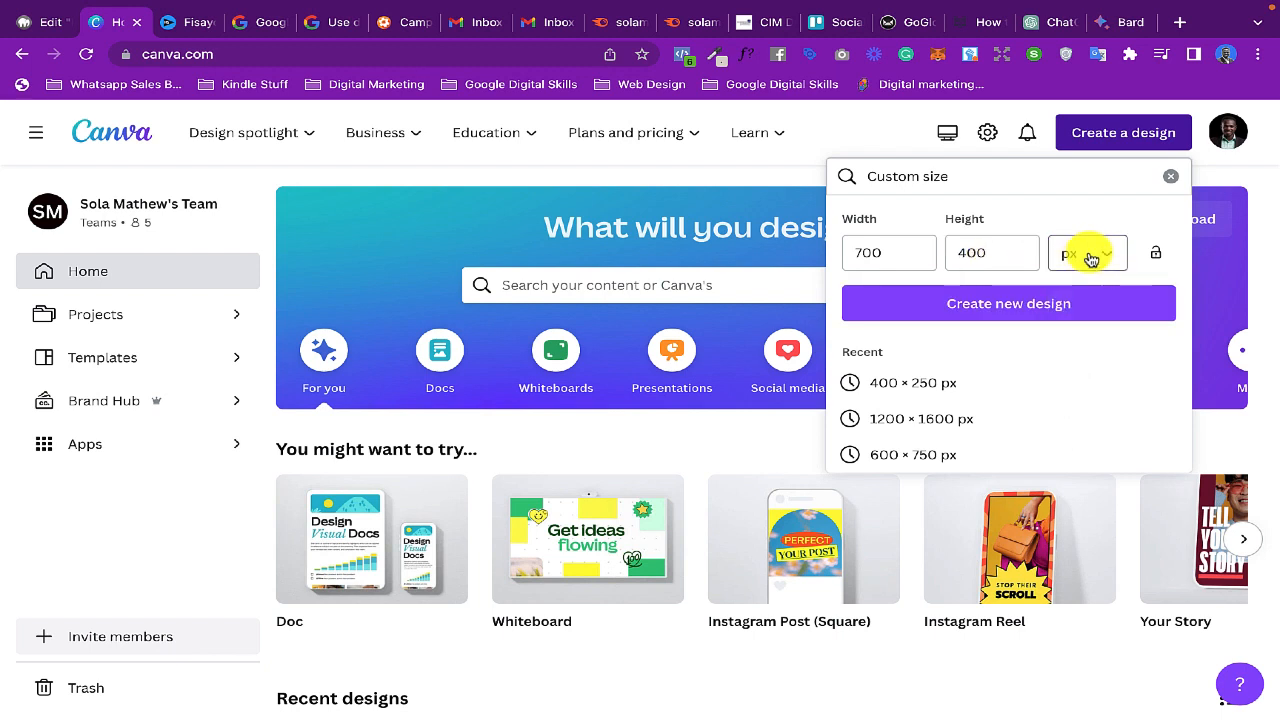
click(997, 304)
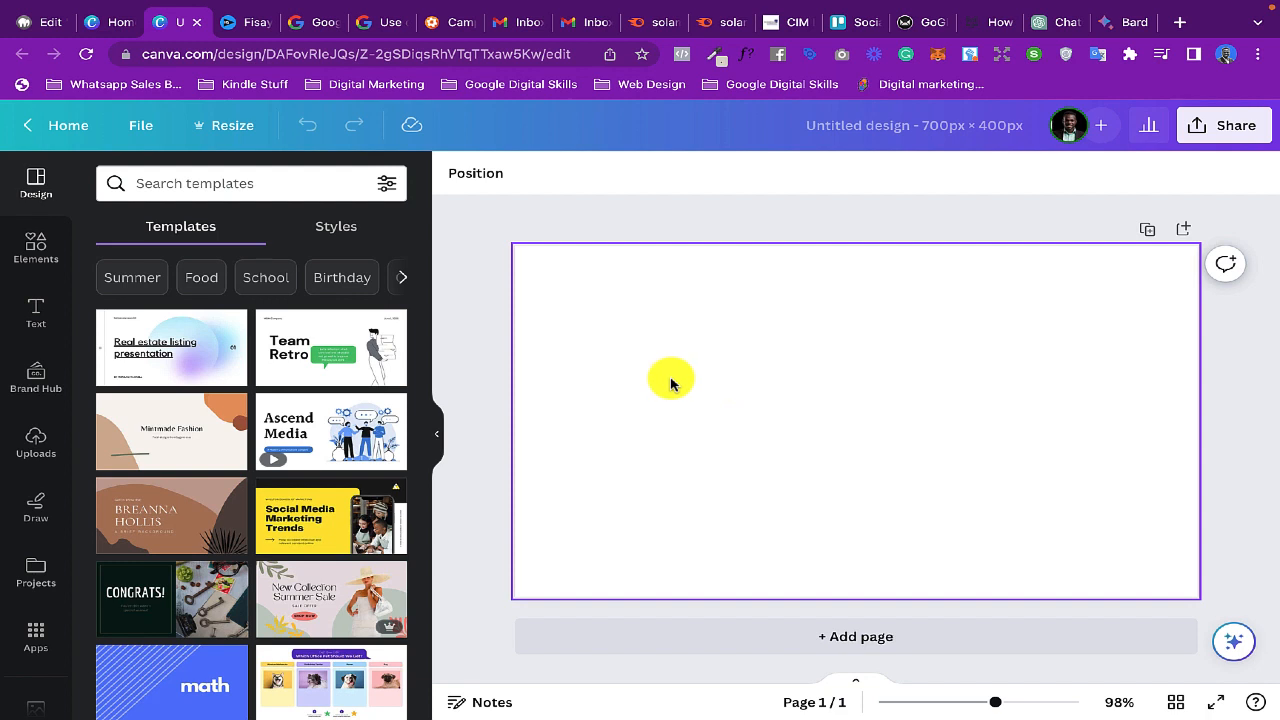
- Browse the "professional woman" photos and add the one of the woman with a yellow headwrap and blue blazer to the page
scroll(45, 450, down, 1)
scroll(29, 510, down, 2)
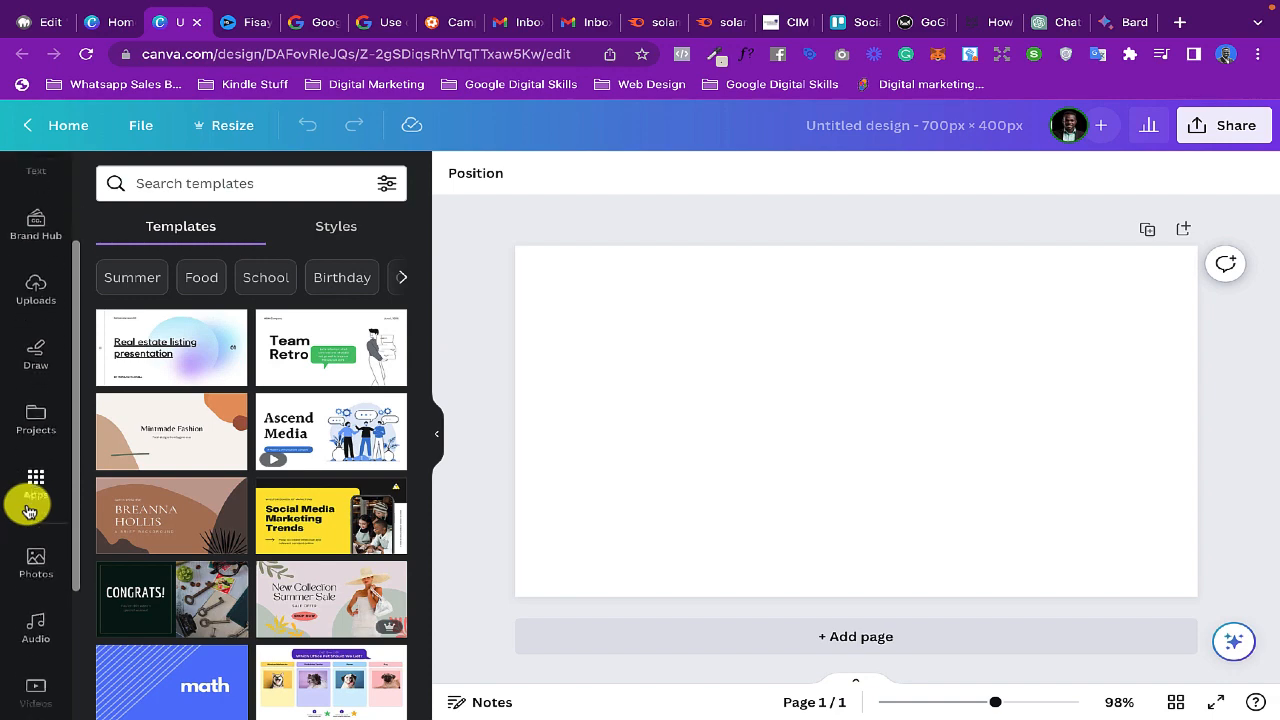
click(29, 500)
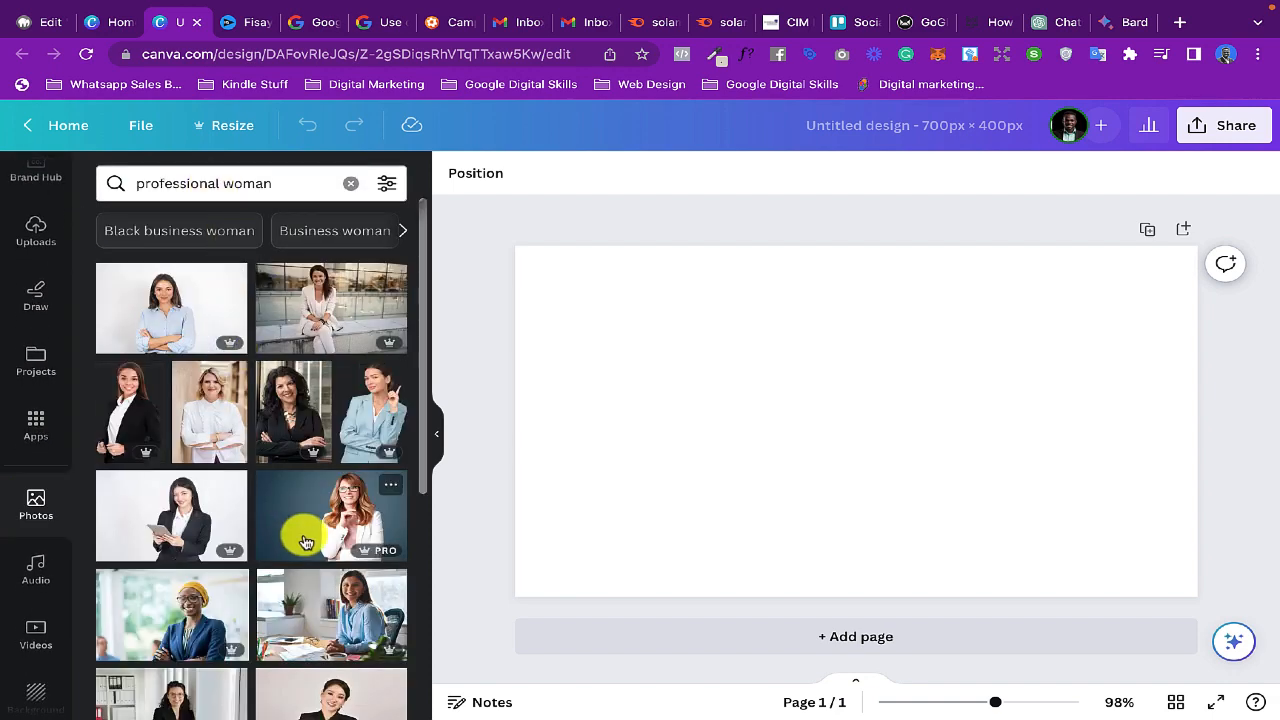
scroll(307, 541, down, 2)
scroll(307, 541, down, 3)
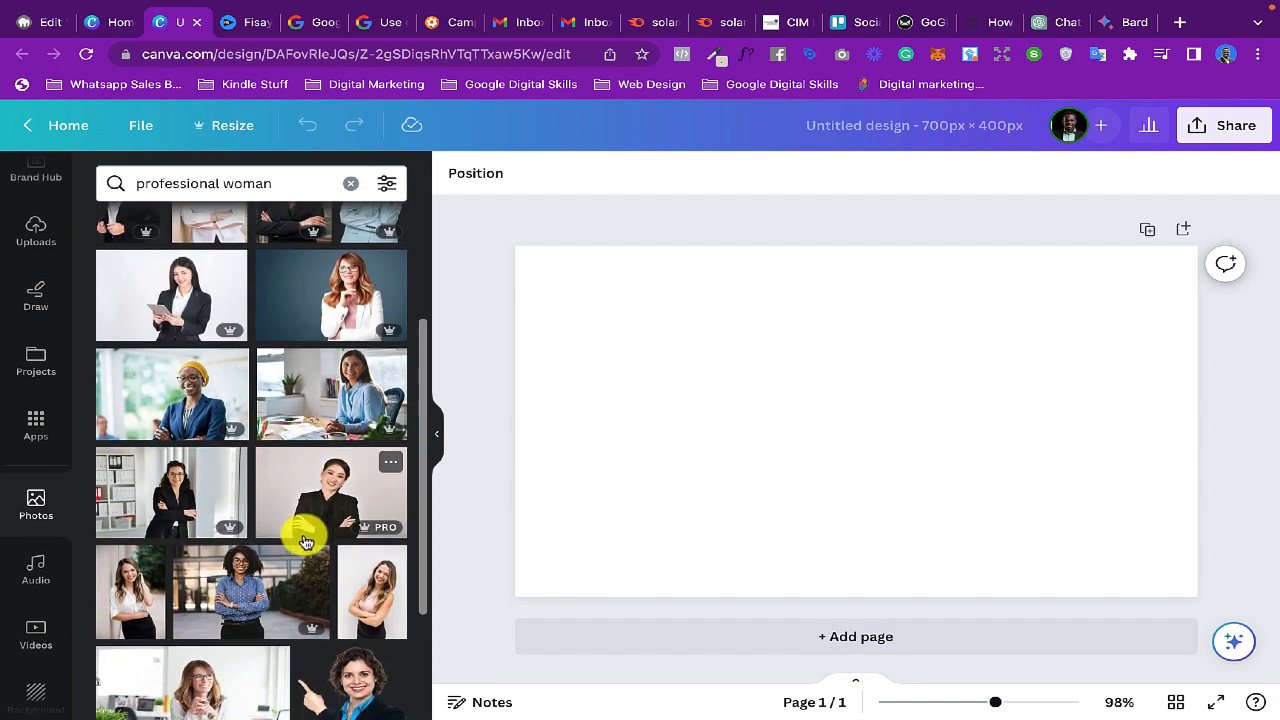
scroll(307, 541, down, 2)
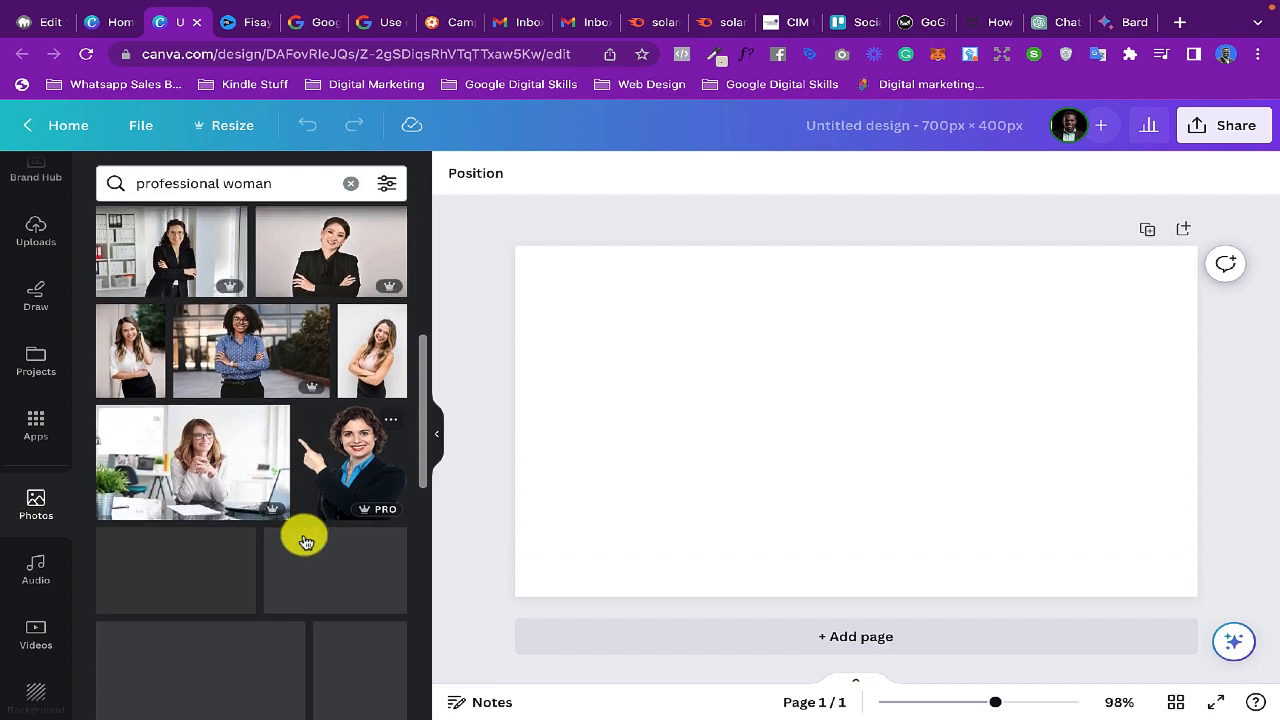
scroll(307, 541, down, 2)
scroll(307, 541, down, 4)
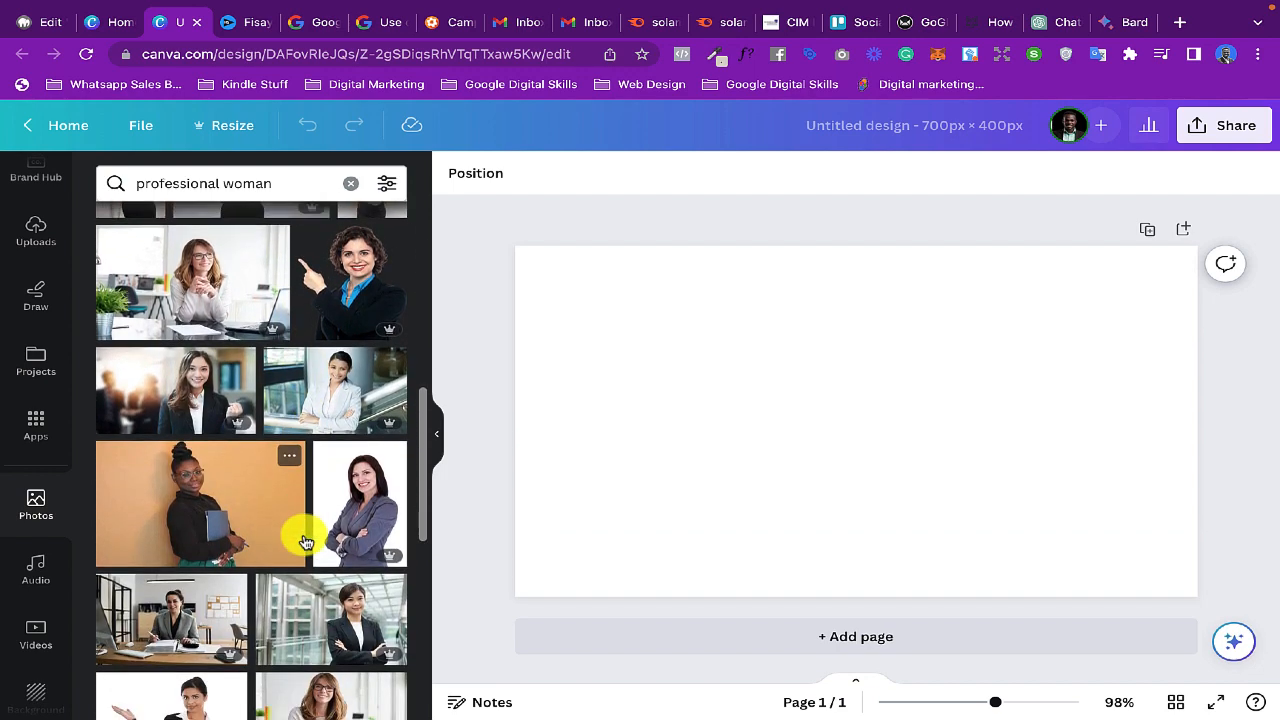
scroll(307, 541, down, 5)
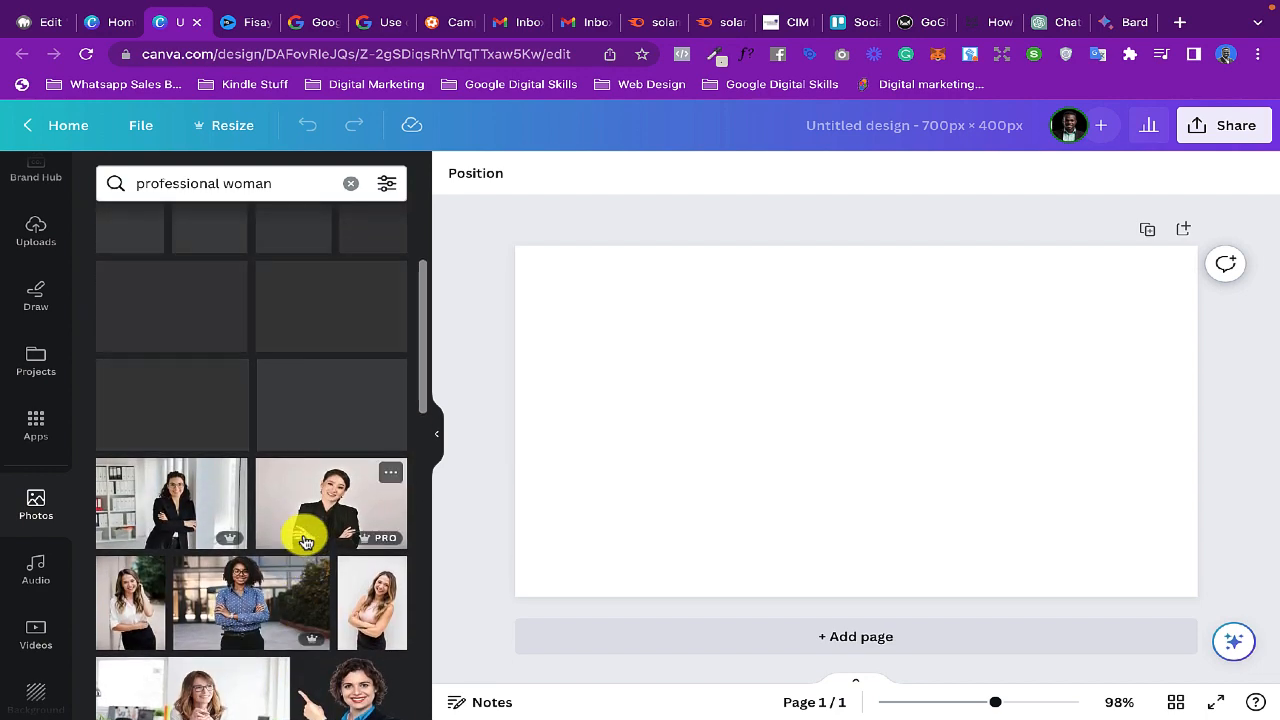
scroll(305, 541, up, 1)
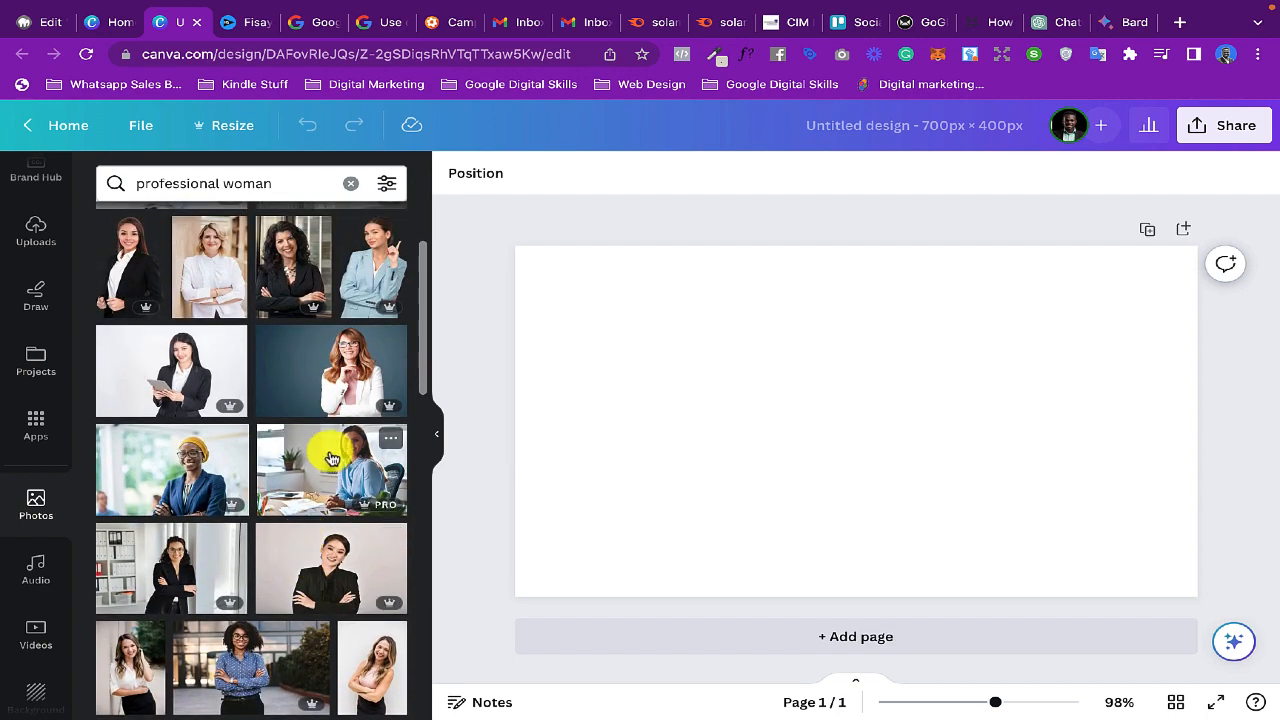
click(203, 462)
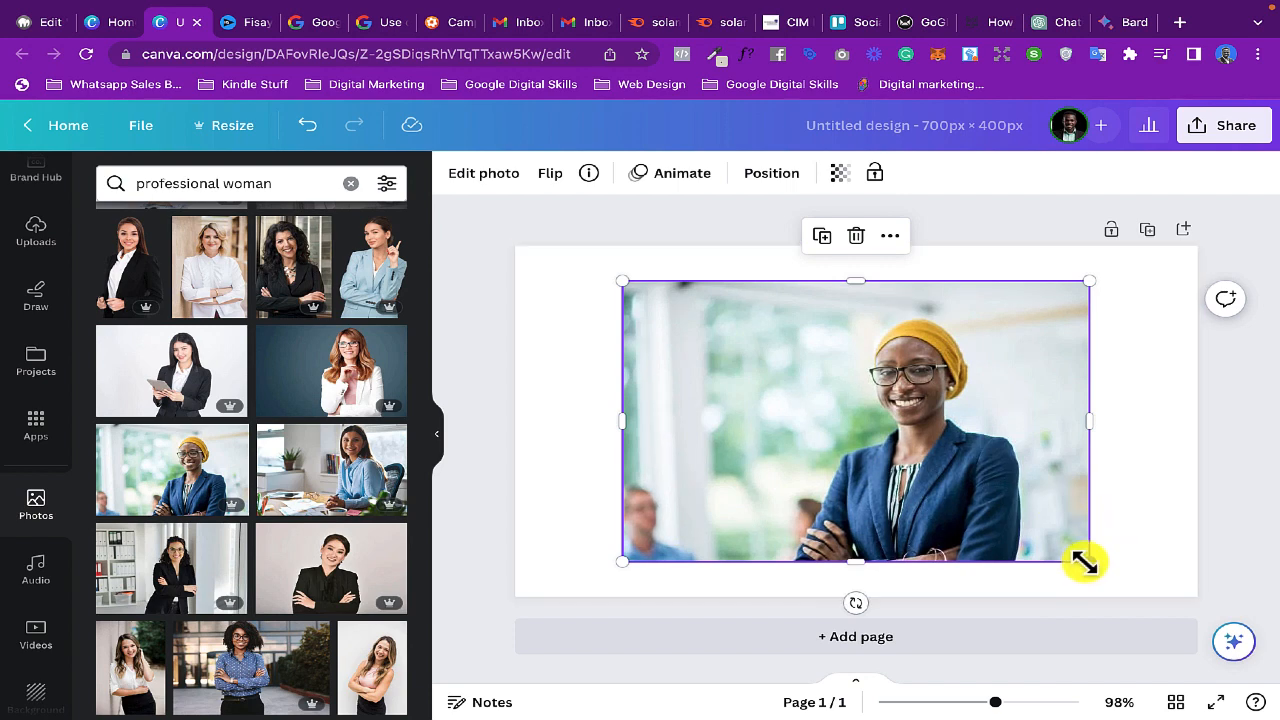
- Enlarge the photo to about 759 × 506 px and reposition it to fill the page, comparing it with the WordPress hero image
drag(1086, 564, 1240, 611)
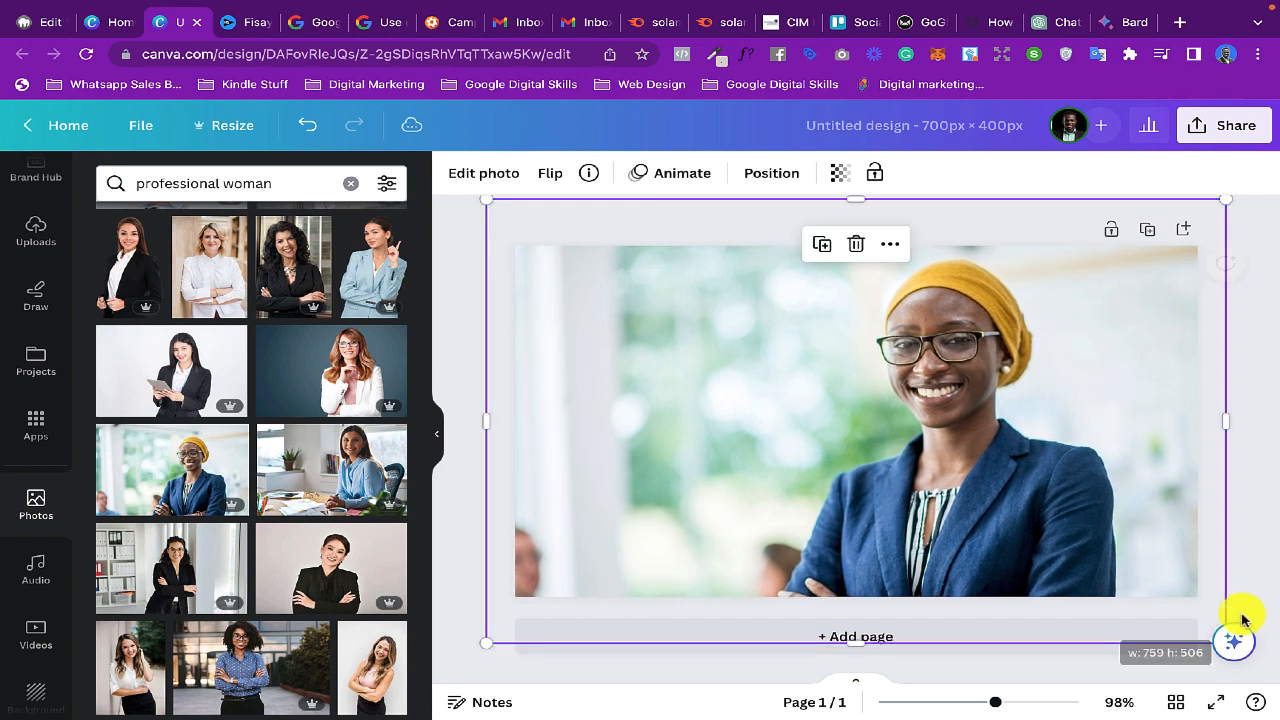
mouse_move(887, 505)
mouse_down()
mouse_move(914, 489)
mouse_move(900, 493)
mouse_up()
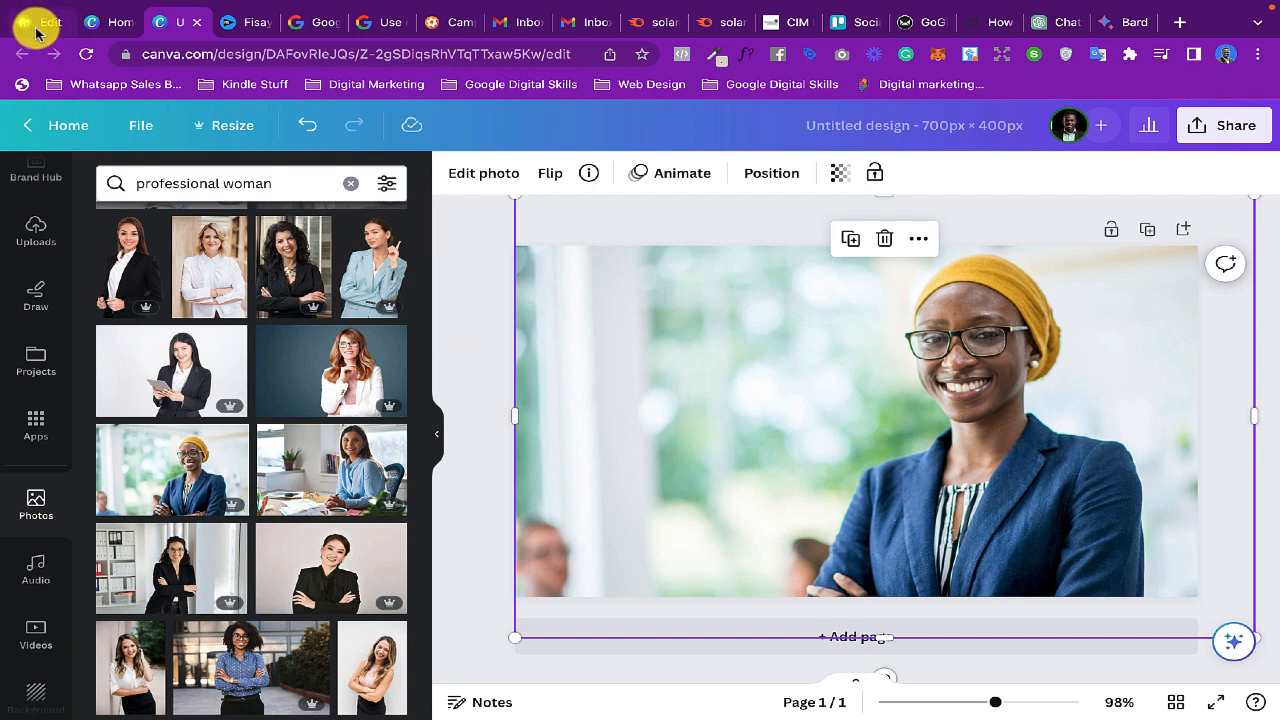
click(35, 28)
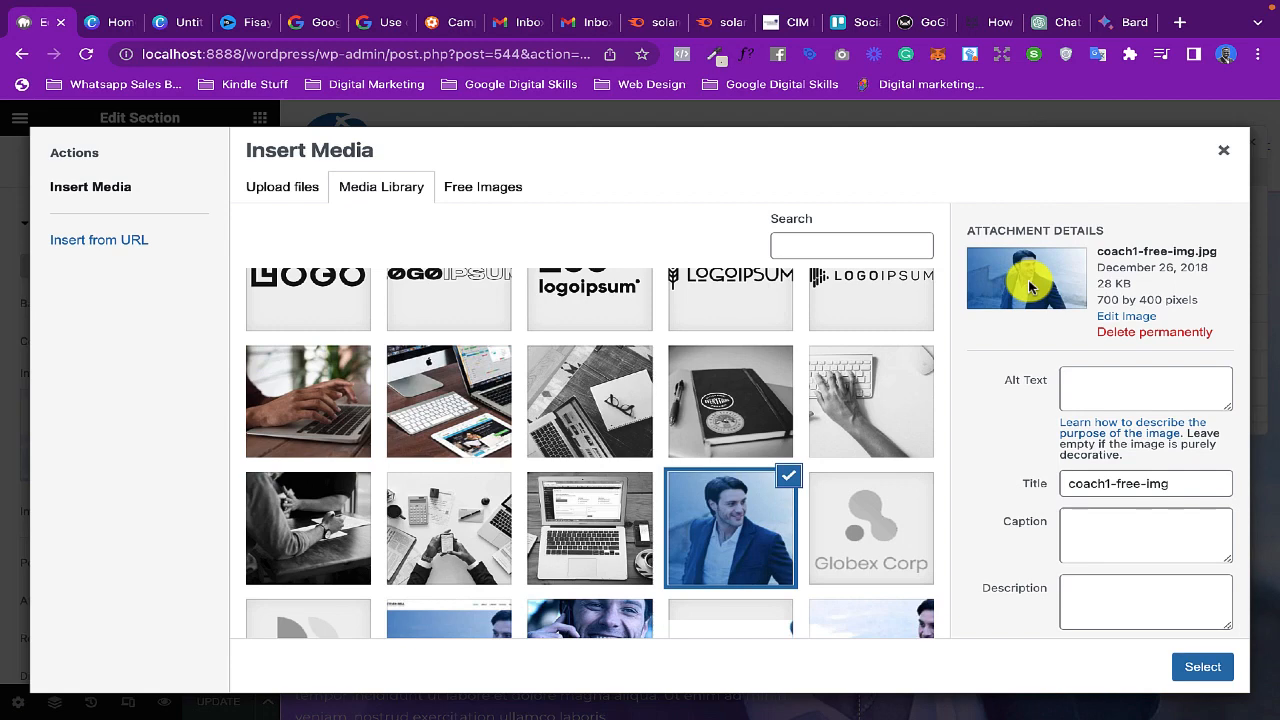
click(165, 22)
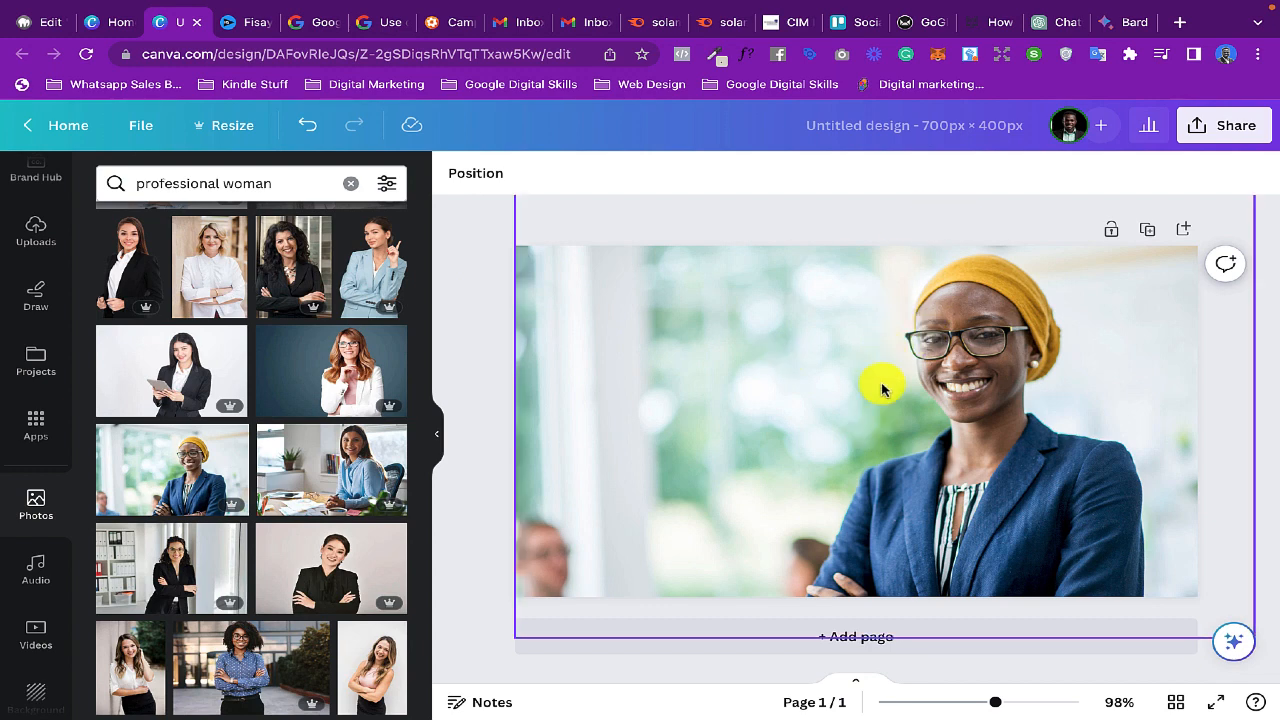
- Download the design as a PNG and save it to the Desktop as "Website example header"
click(1220, 138)
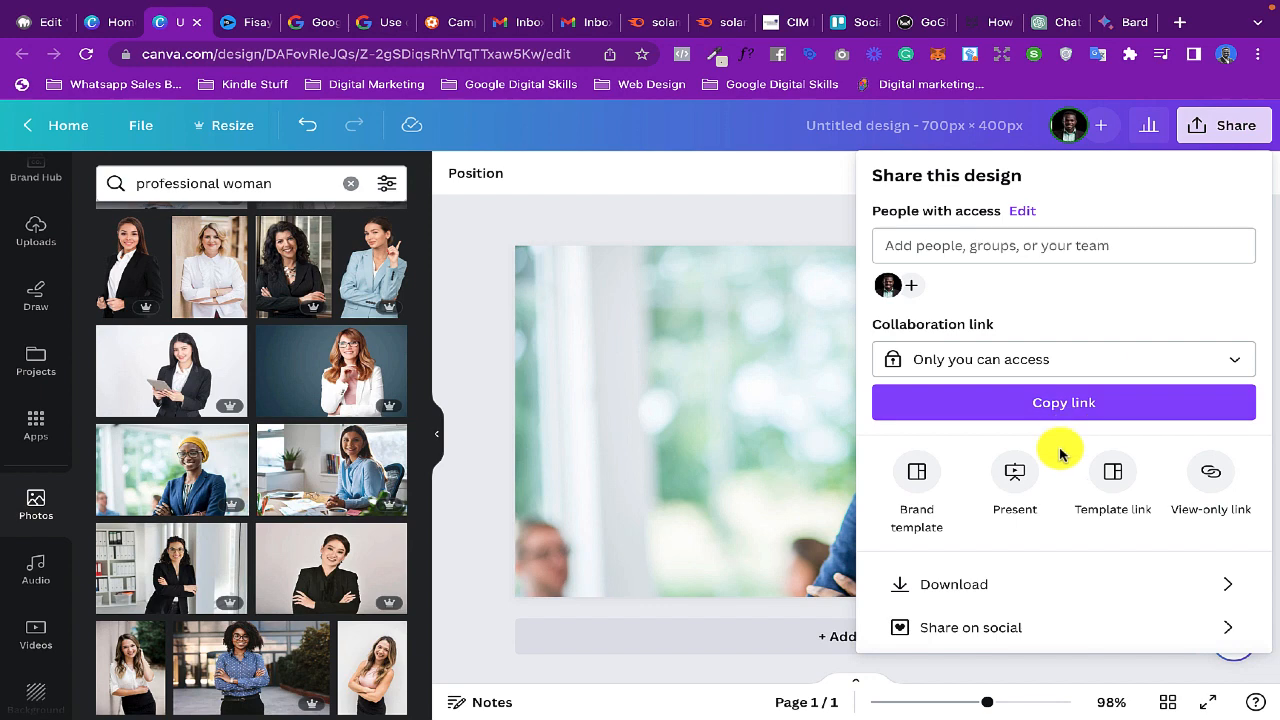
click(998, 583)
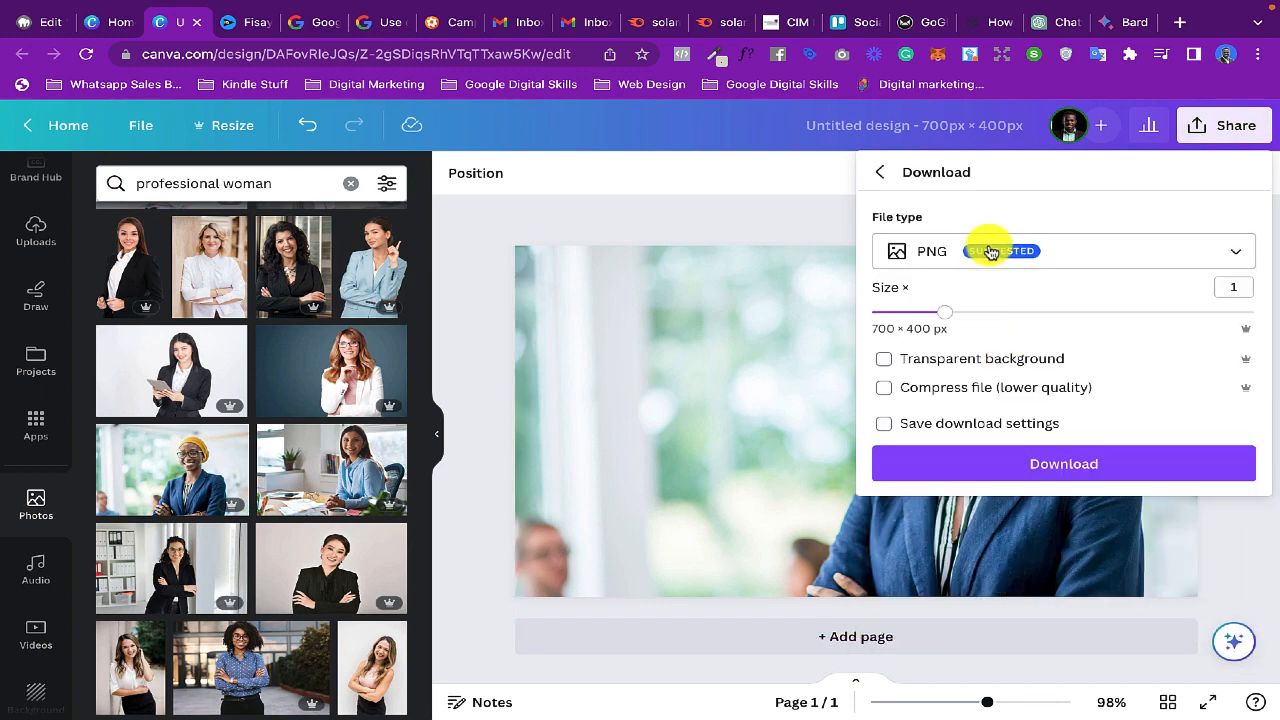
click(990, 252)
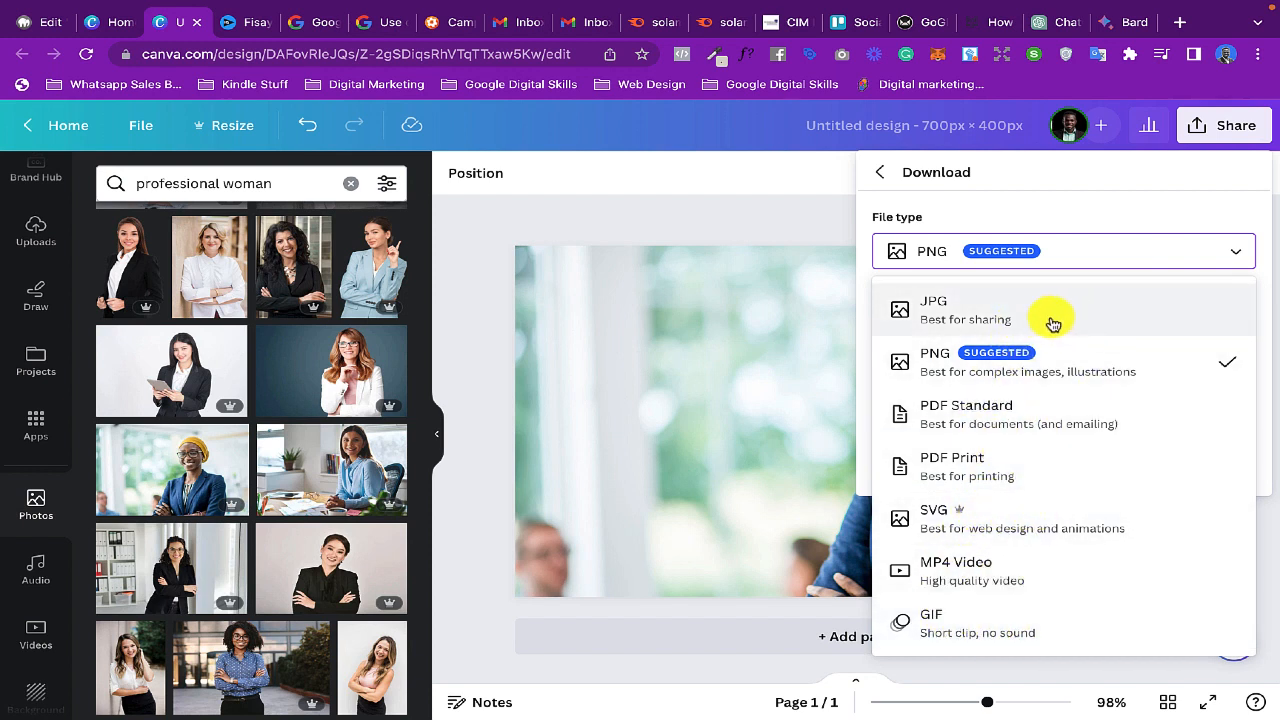
click(1055, 356)
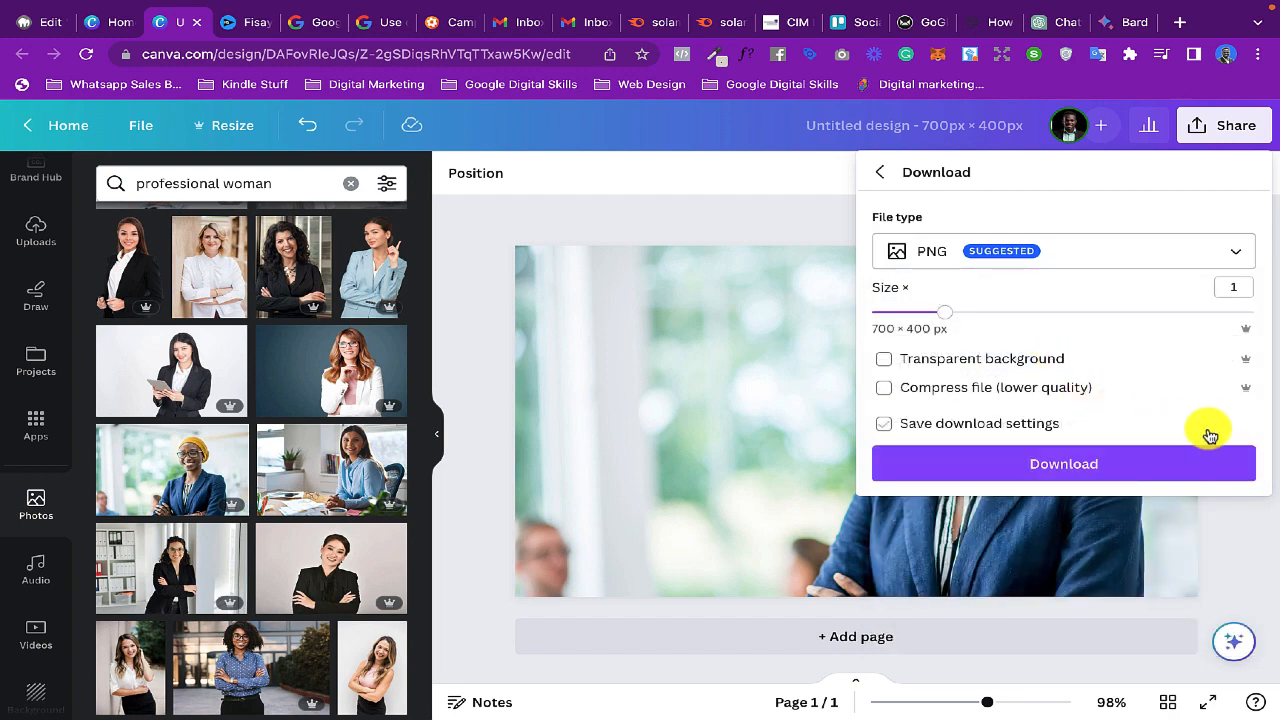
click(1066, 464)
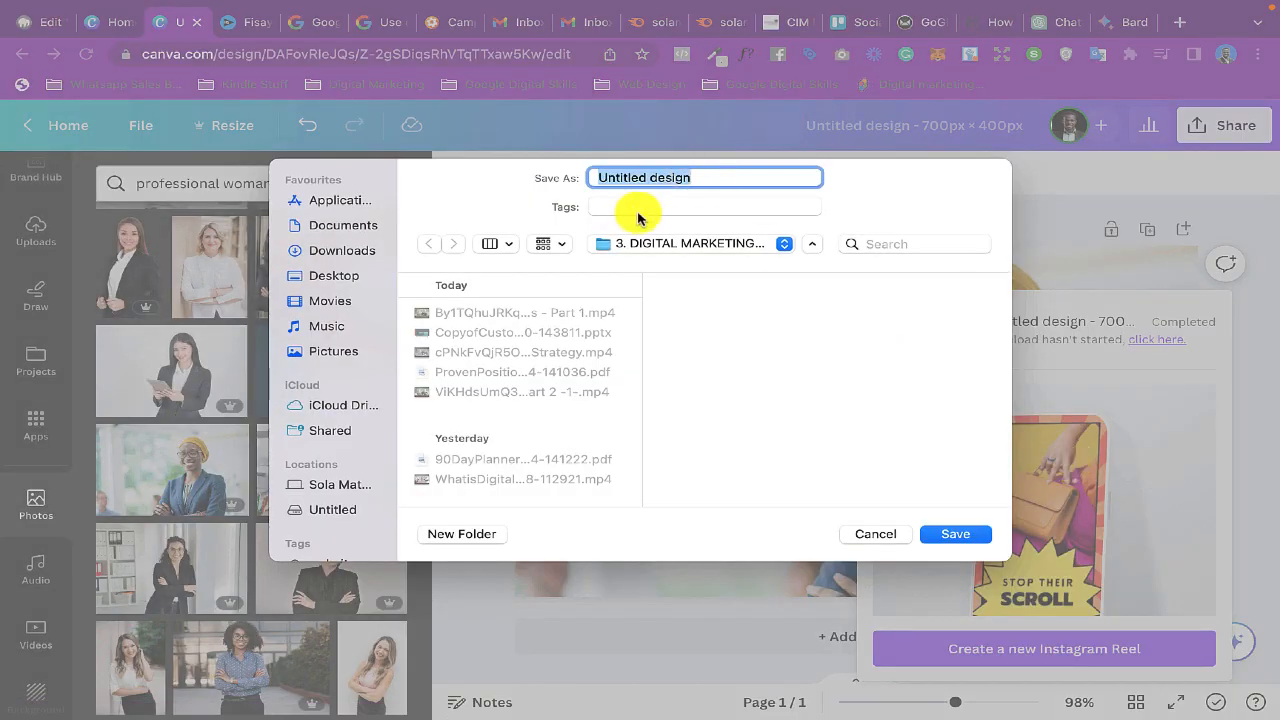
click(320, 276)
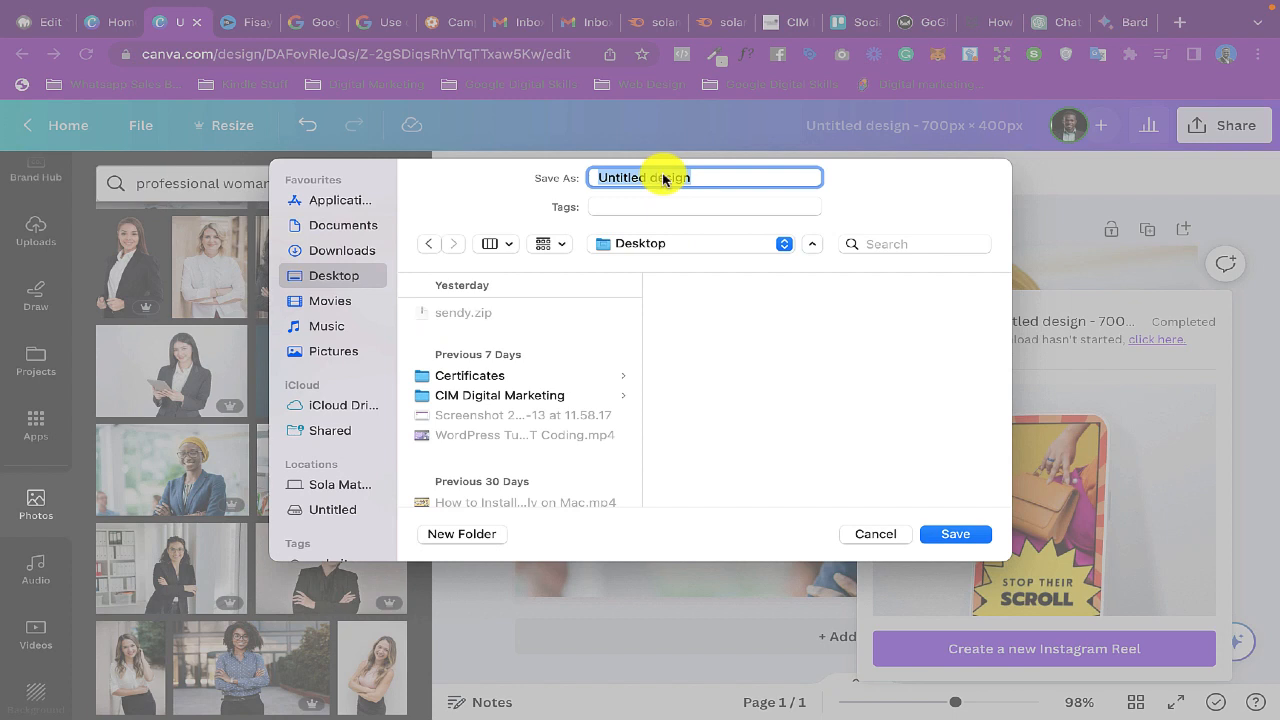
text(Website example header)
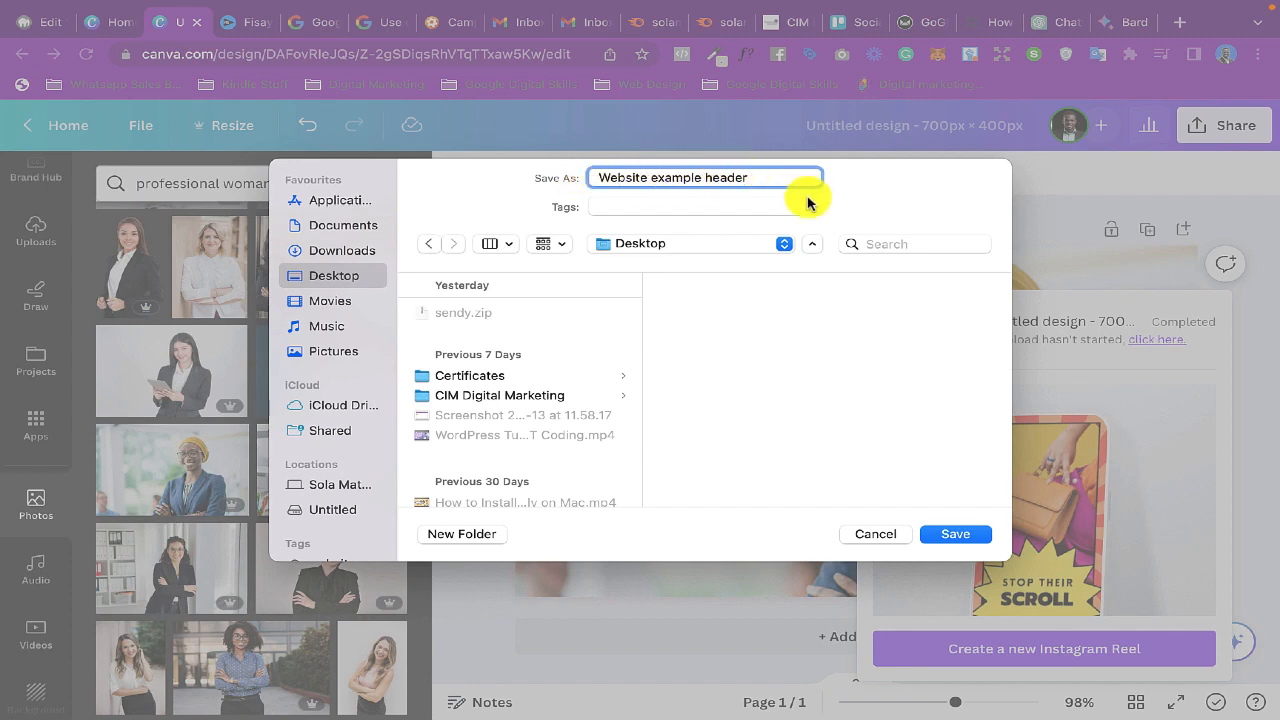
click(955, 534)
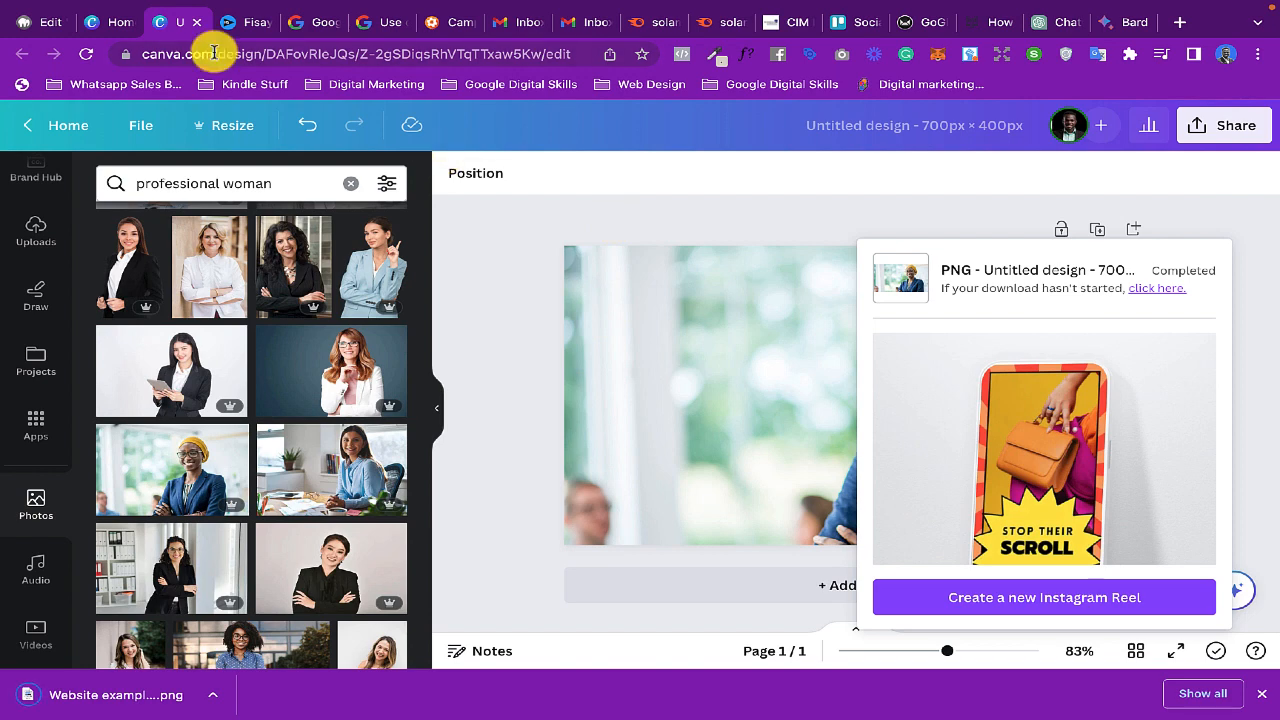
- Switch to the WordPress editor tab and upload "Website example header.png" from the Desktop to the media library
click(42, 22)
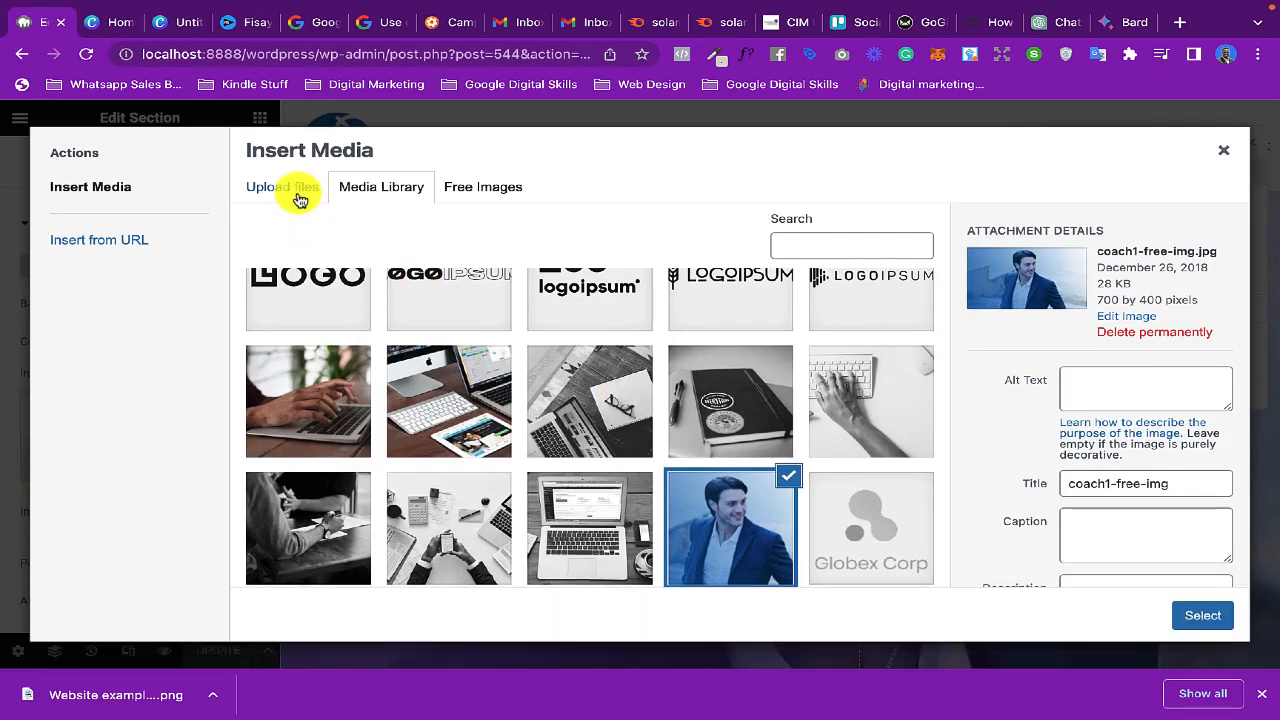
click(294, 192)
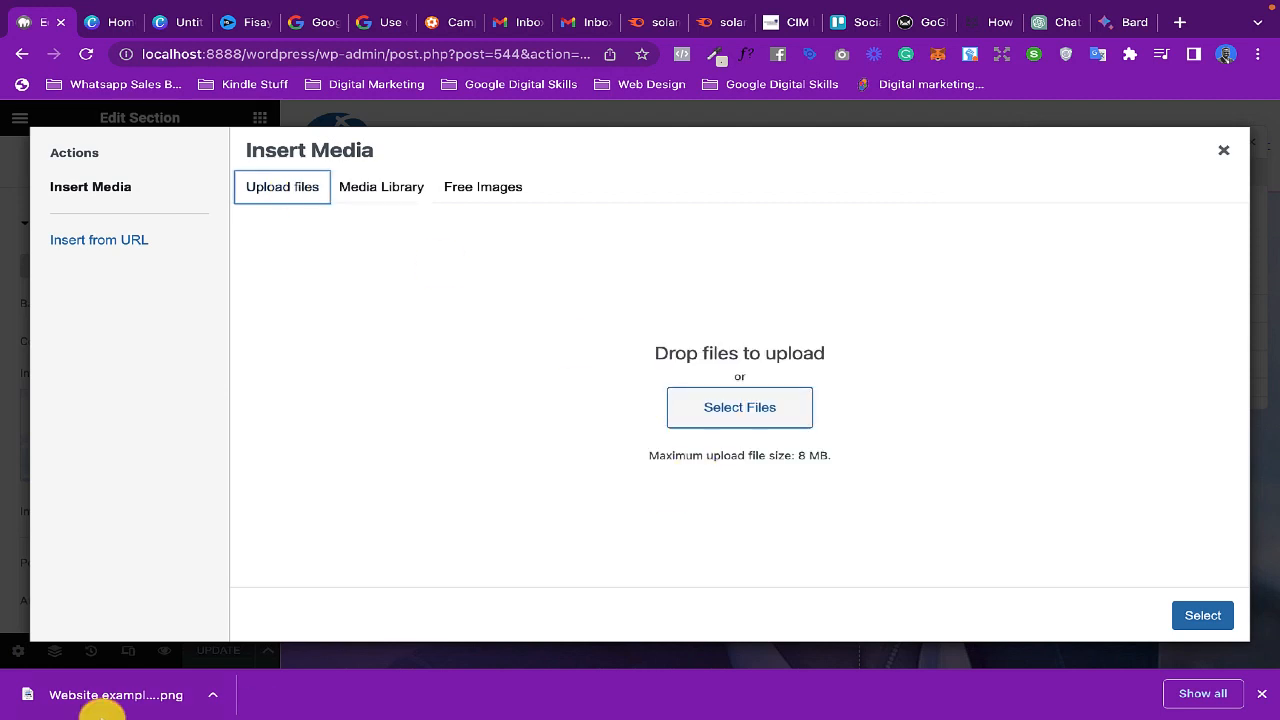
click(695, 416)
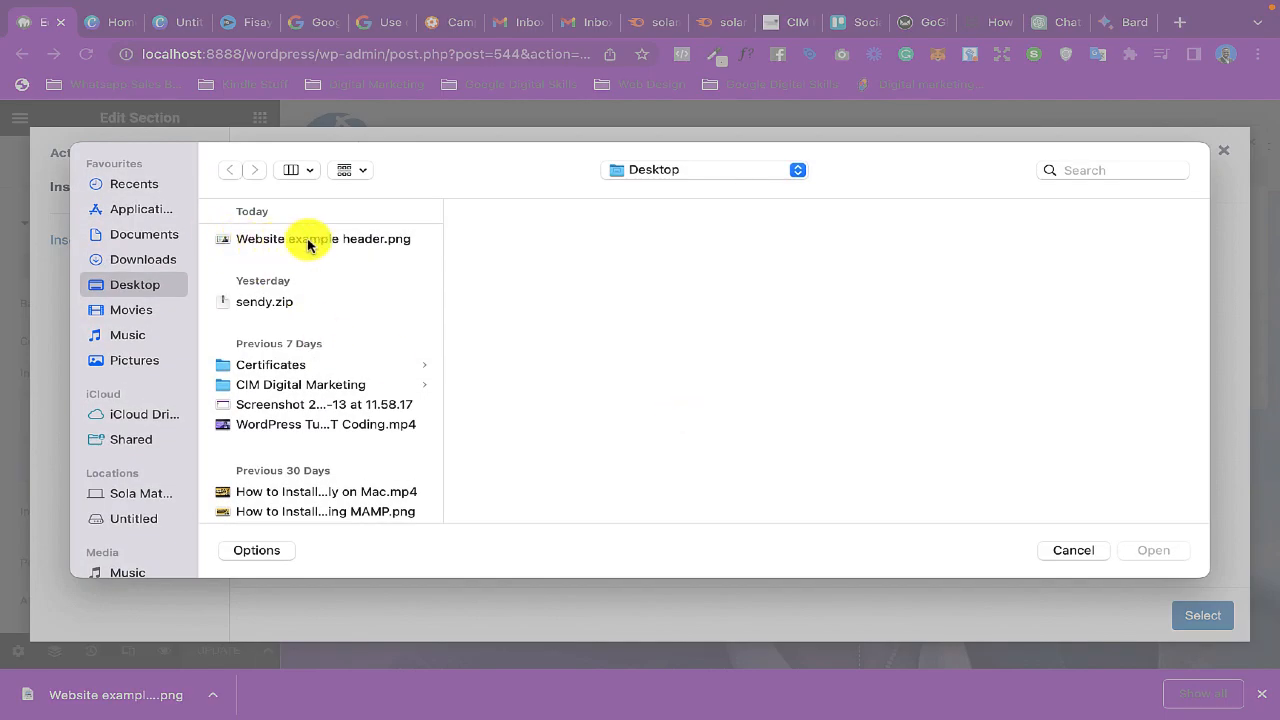
click(308, 242)
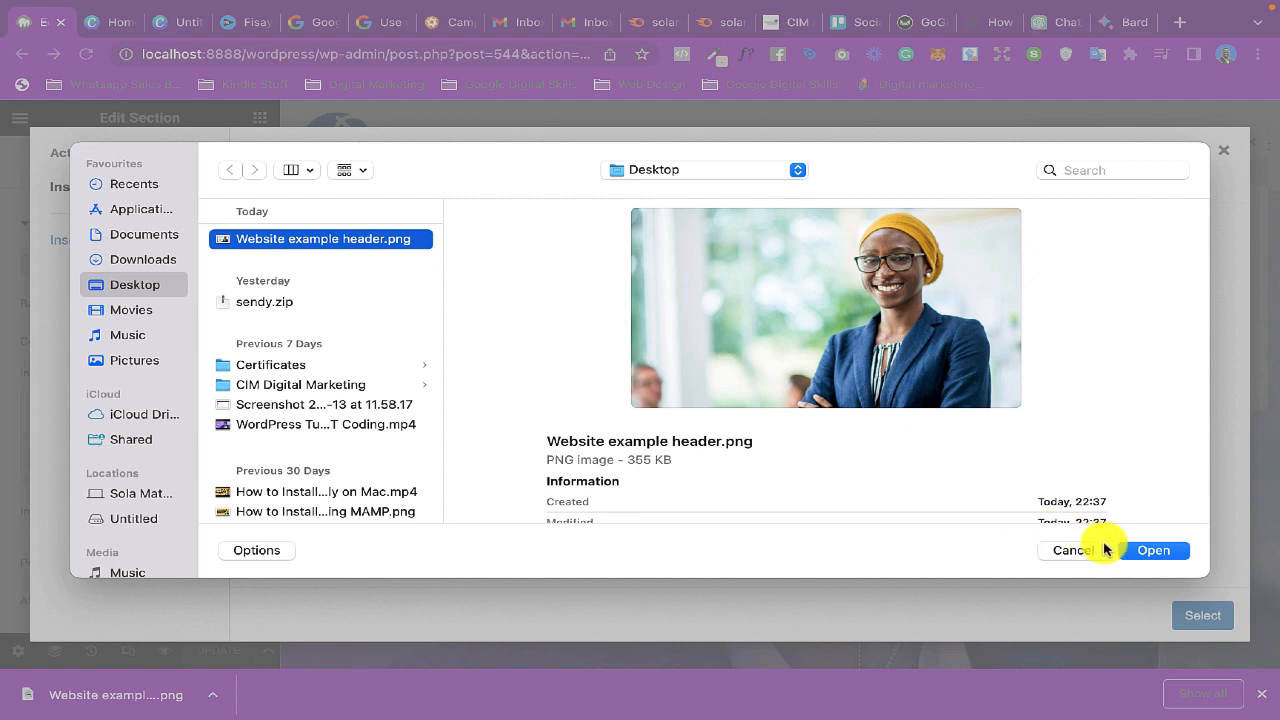
click(1150, 550)
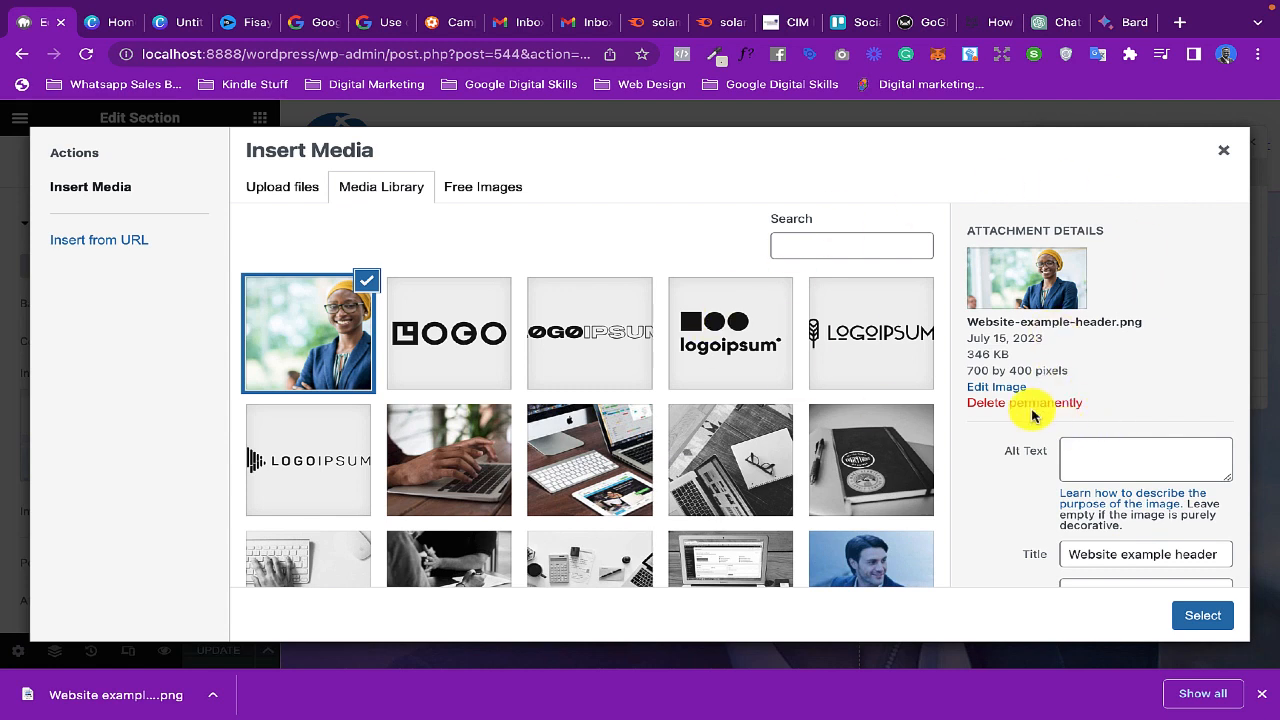
- Copy the uploaded image's title into its alt text so it reads "Website example header"
click(1101, 451)
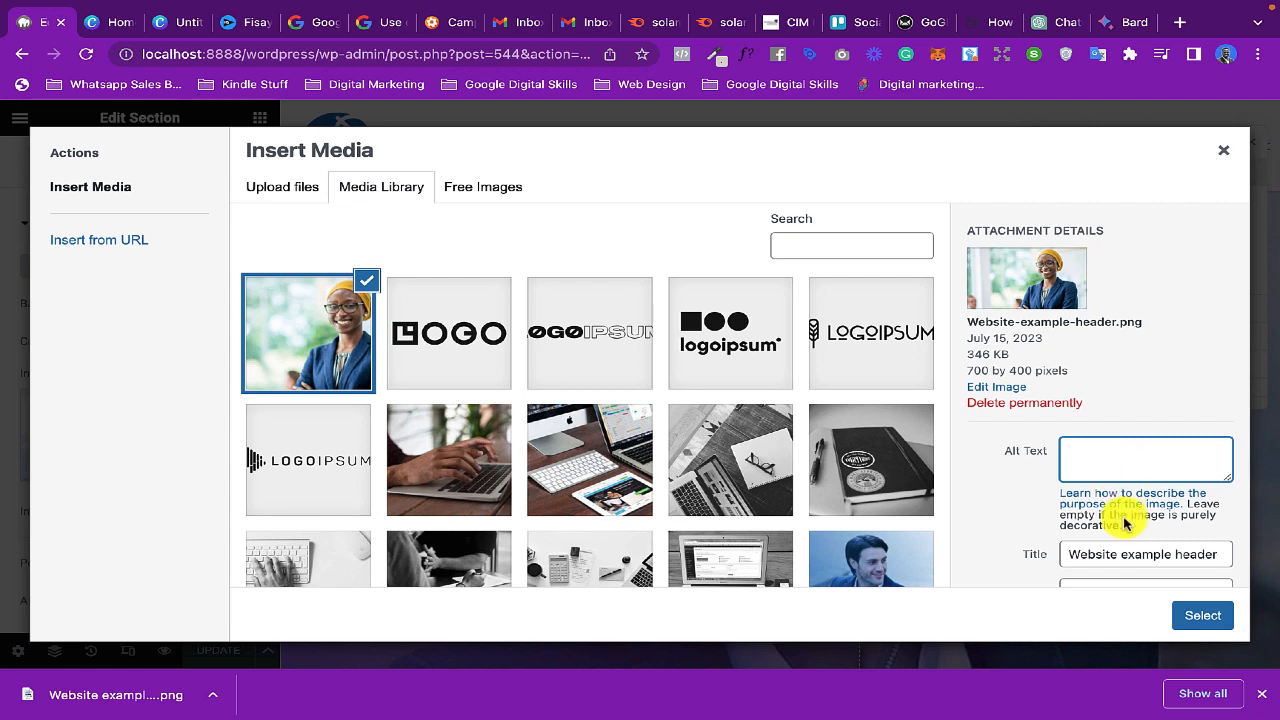
click(1116, 555)
key(ctrl+a)
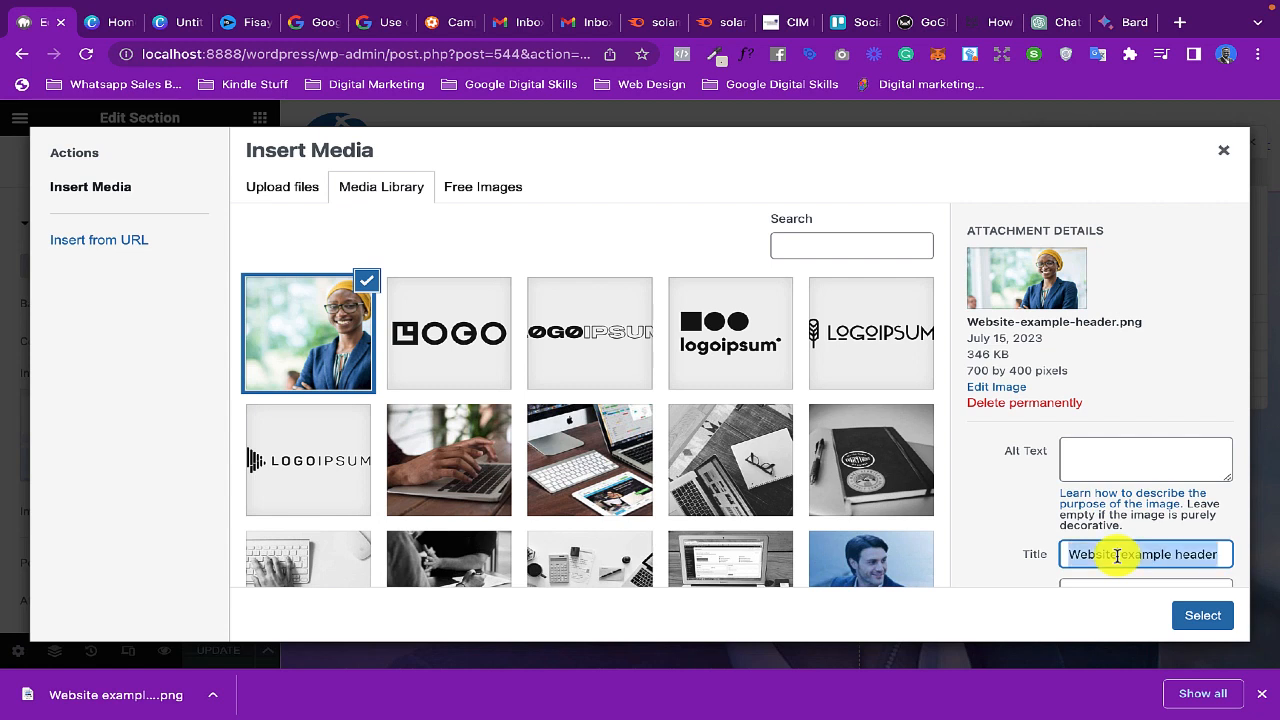
text(Website example header)
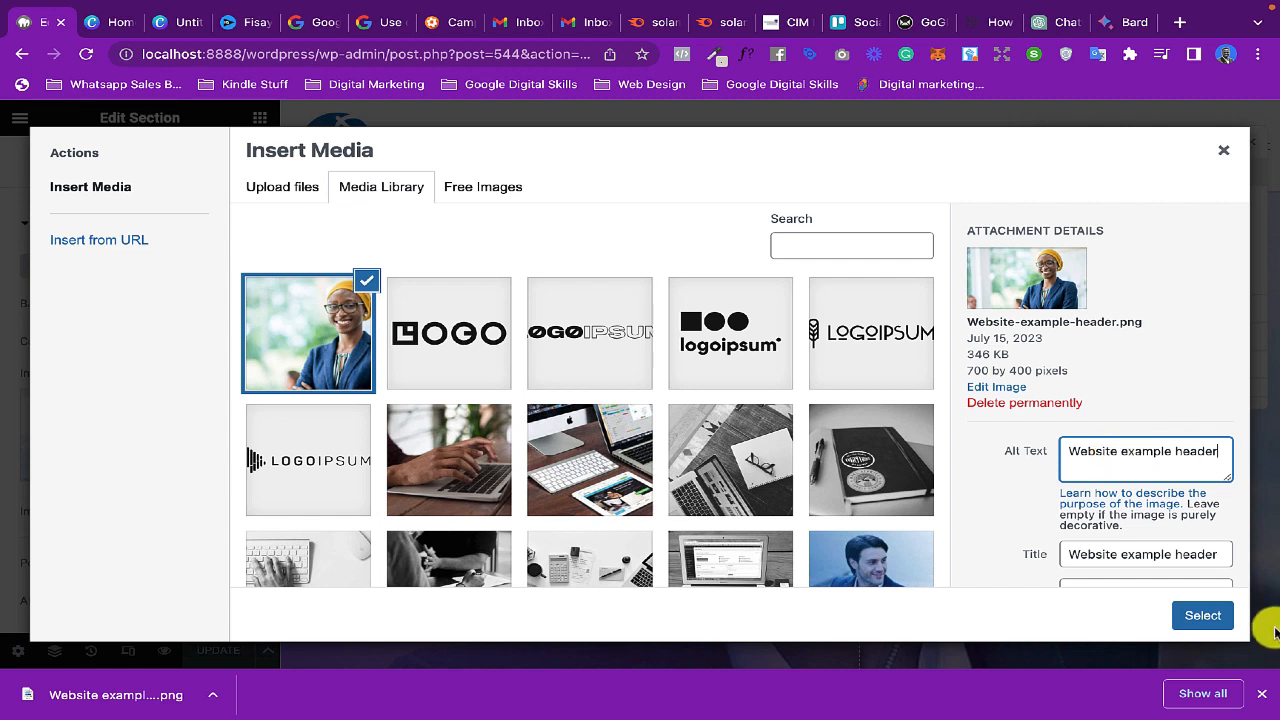
- Insert the uploaded image as the hero section's background and check it across the whole section
click(1221, 618)
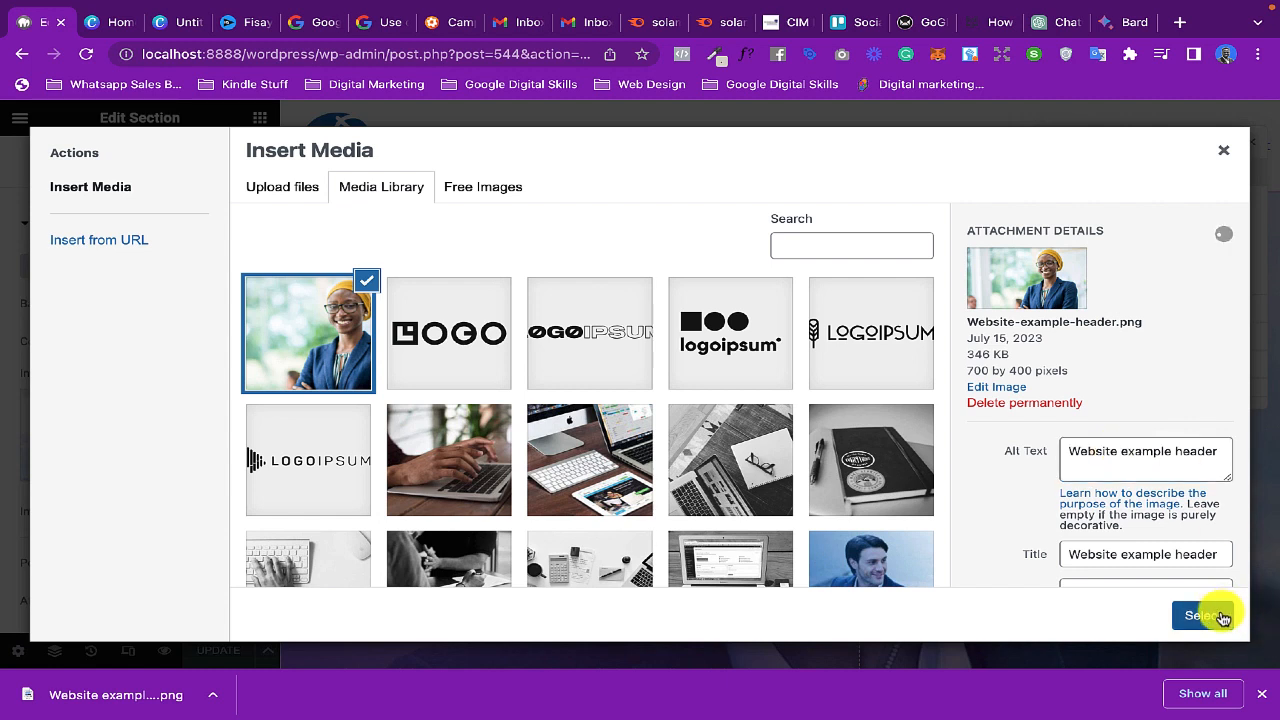
click(1221, 618)
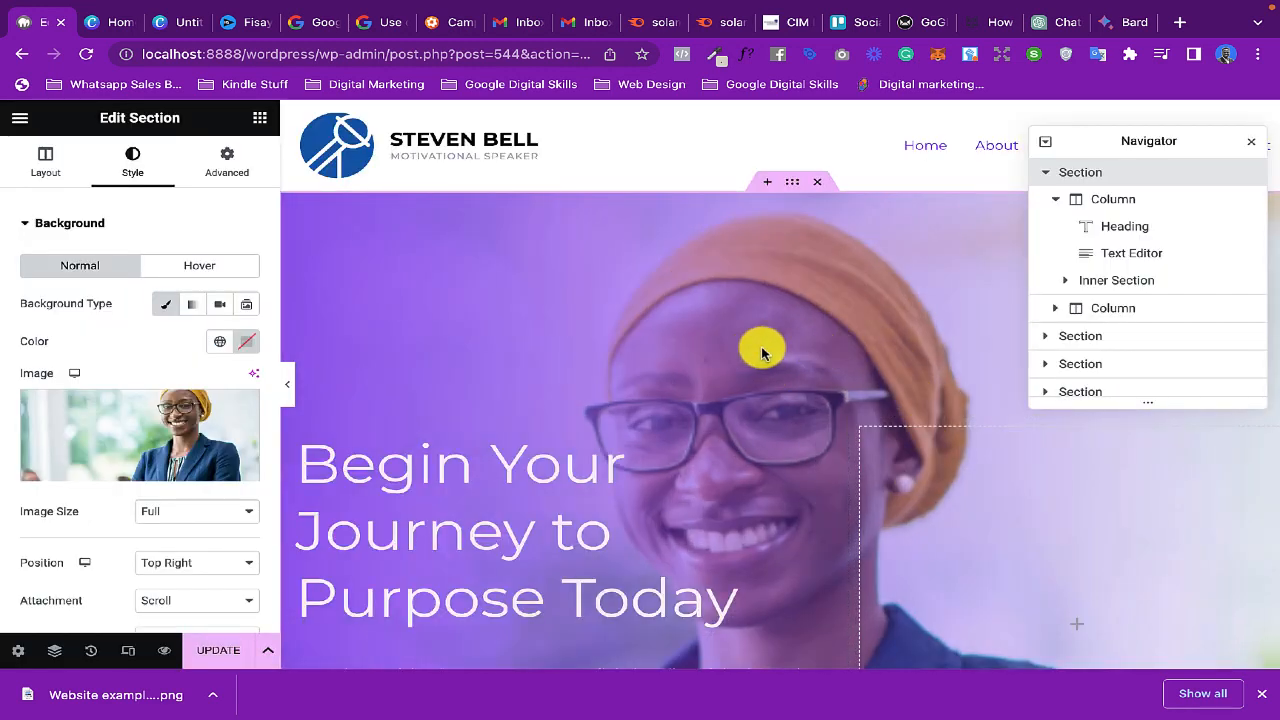
scroll(755, 360, down, 3)
scroll(760, 352, down, 3)
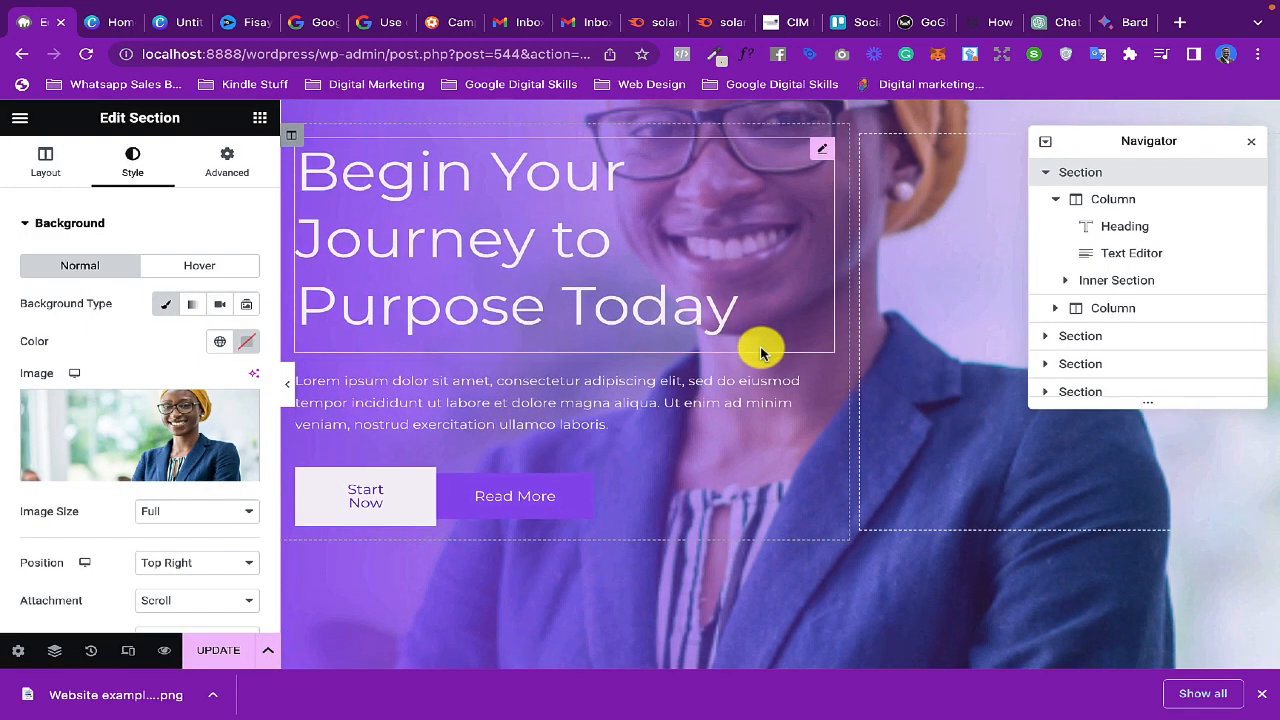
scroll(760, 352, up, 3)
scroll(760, 352, up, 3)
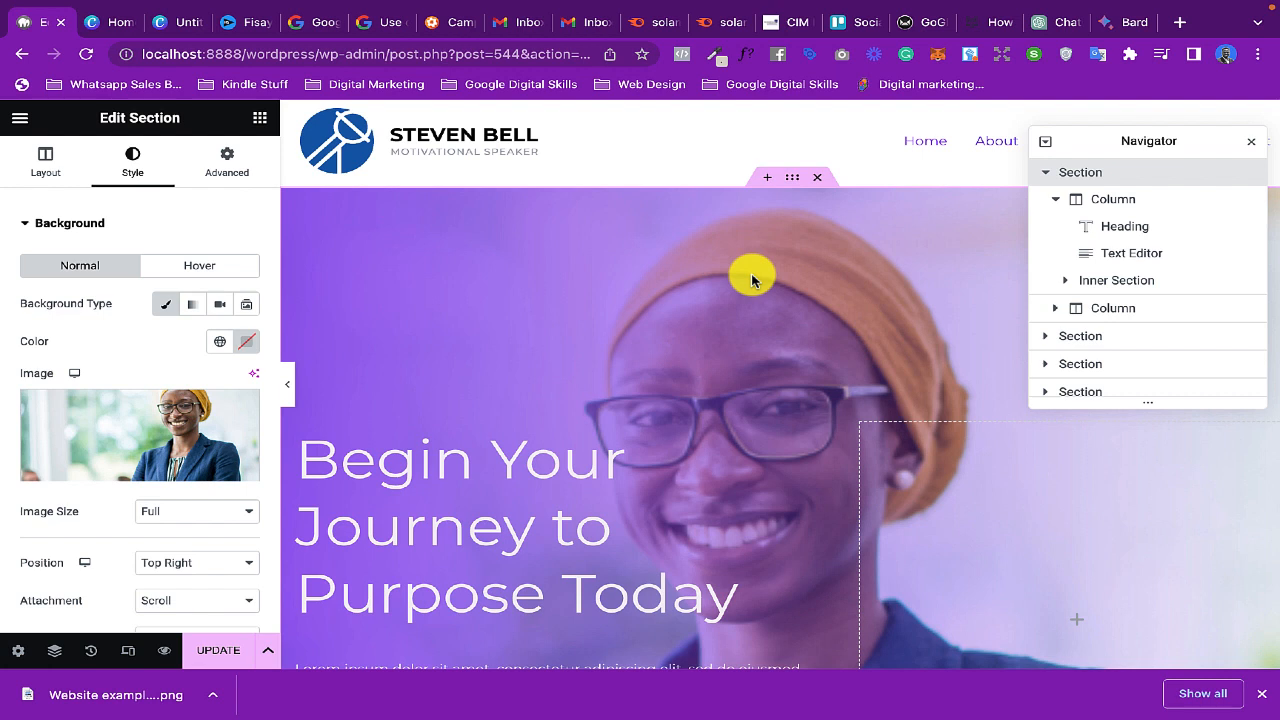
- Edit the hero heading to read "Begin Your Journey to a Purpose Life Today"
click(745, 426)
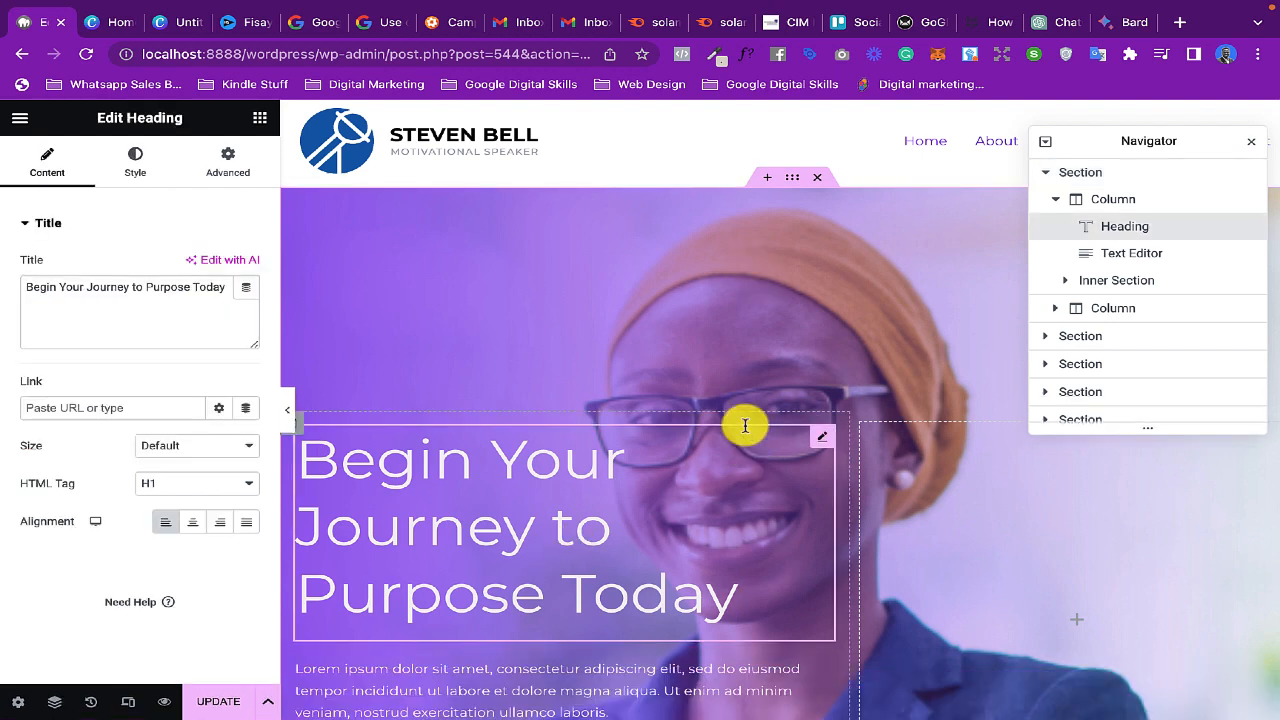
scroll(600, 466, down, 2)
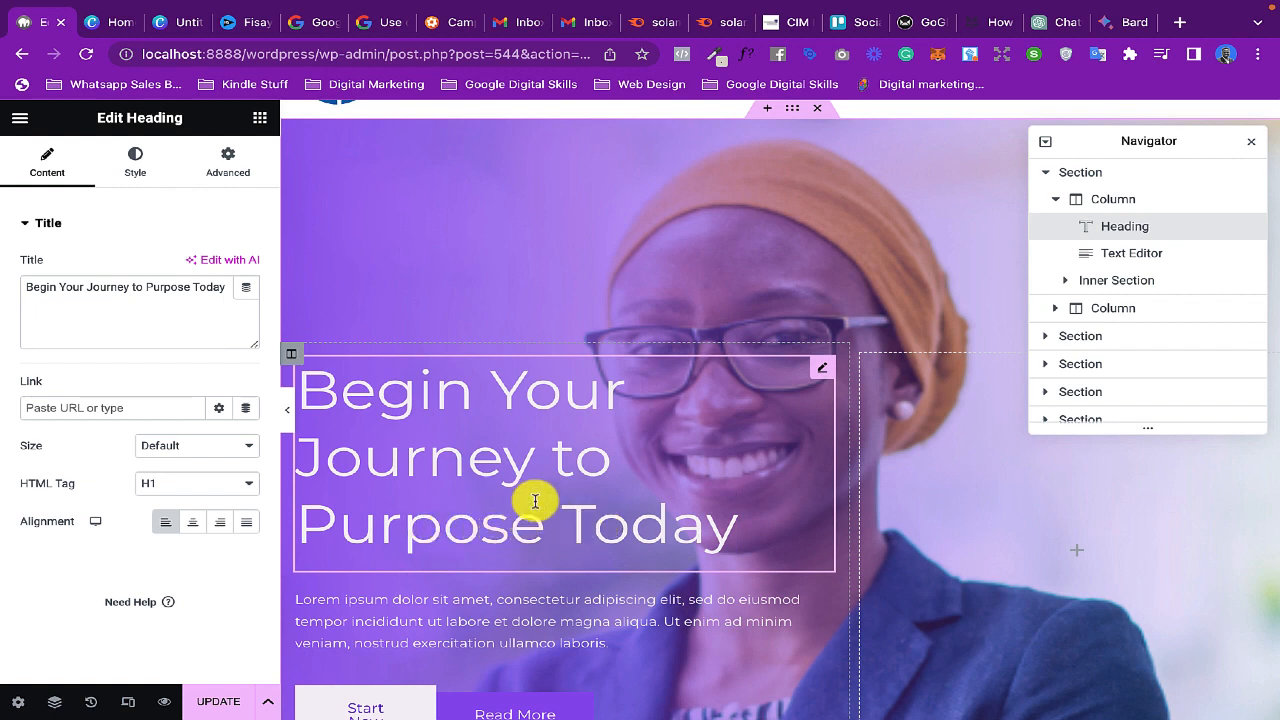
click(613, 465)
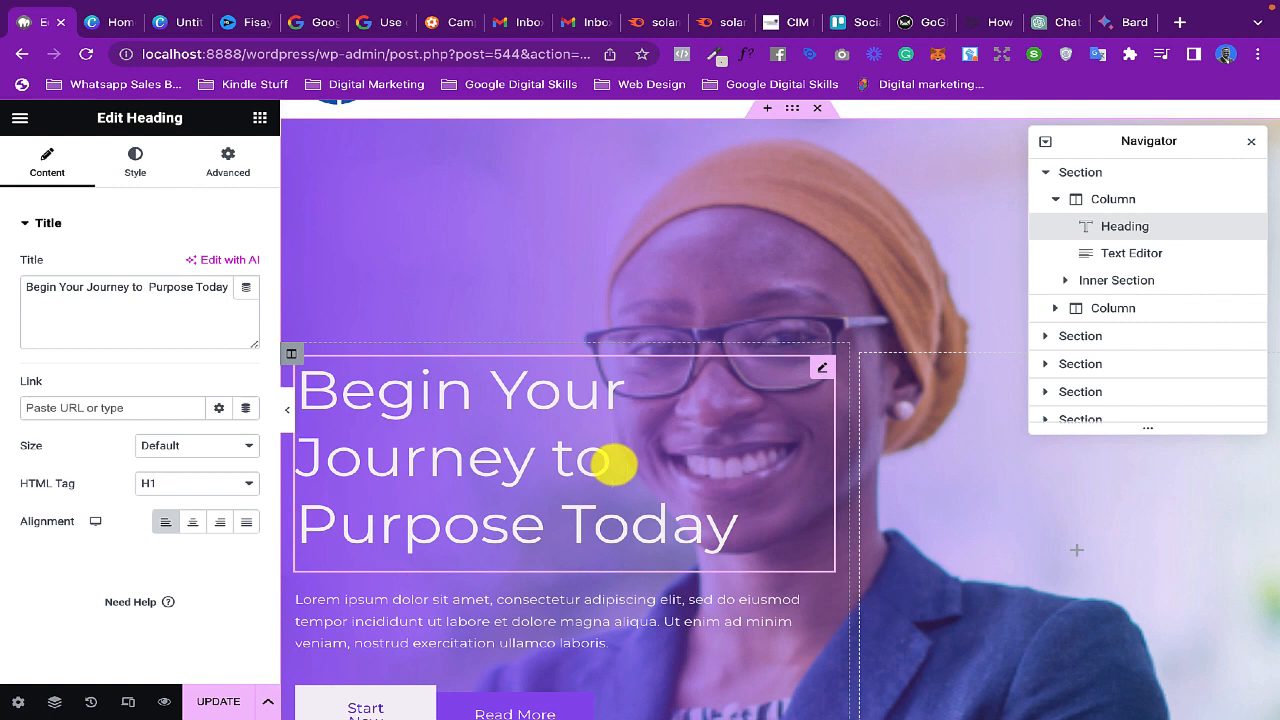
text(A)
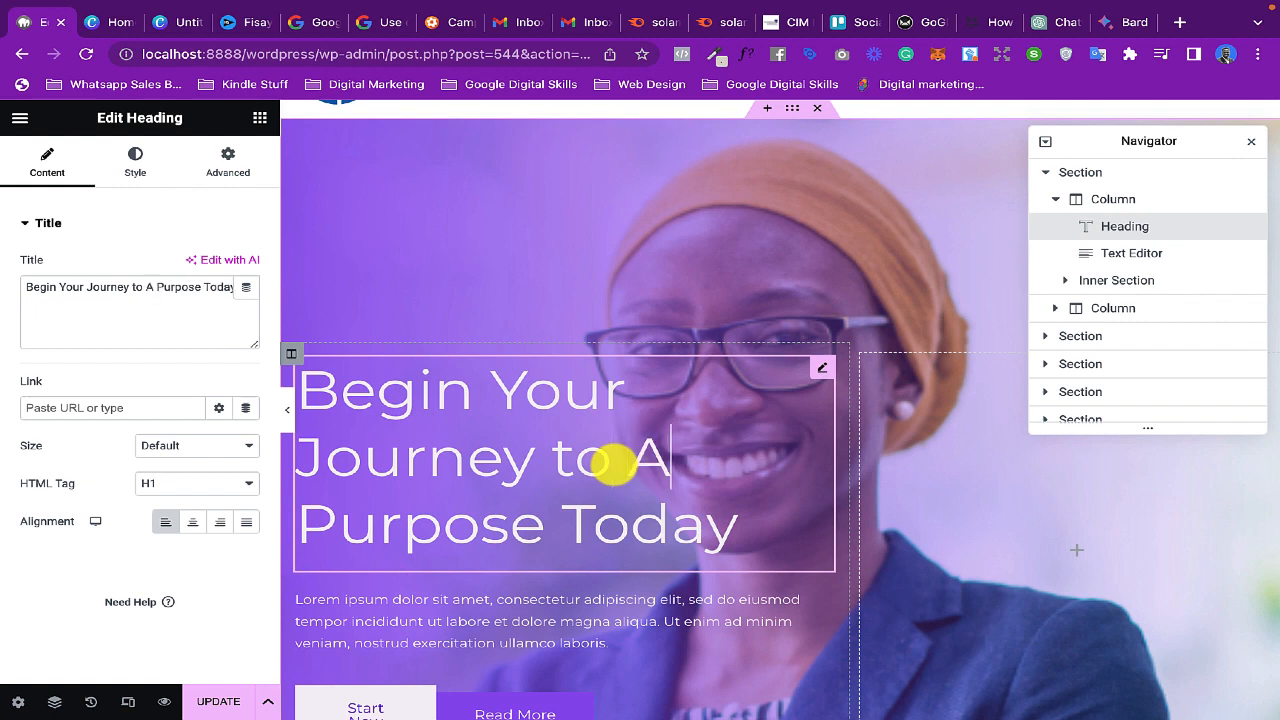
key(BackSpace)
text(a)
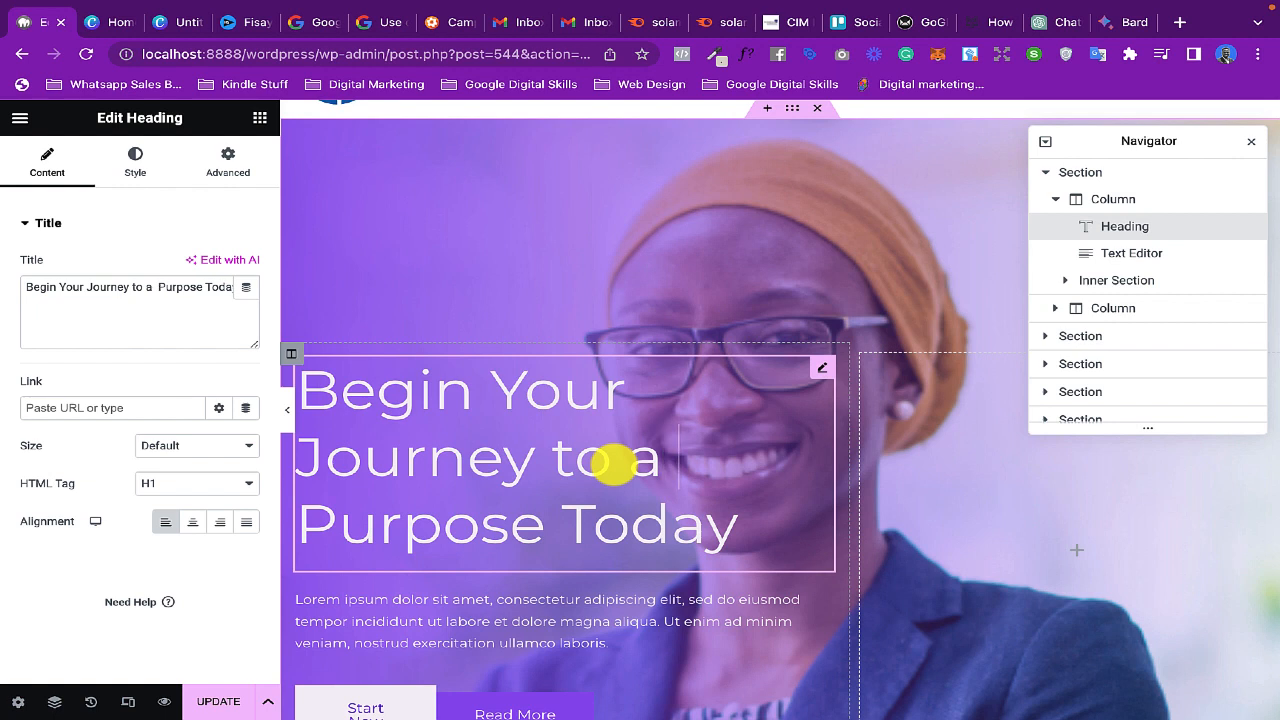
click(546, 523)
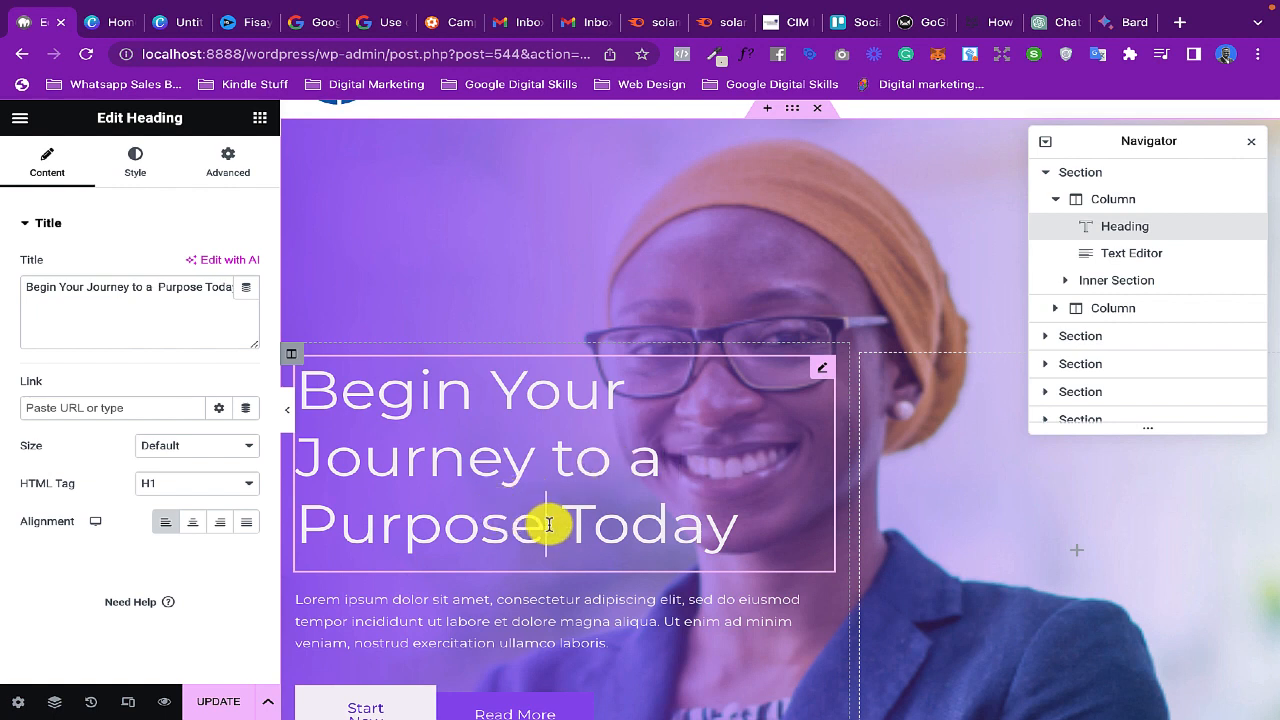
text(Life)
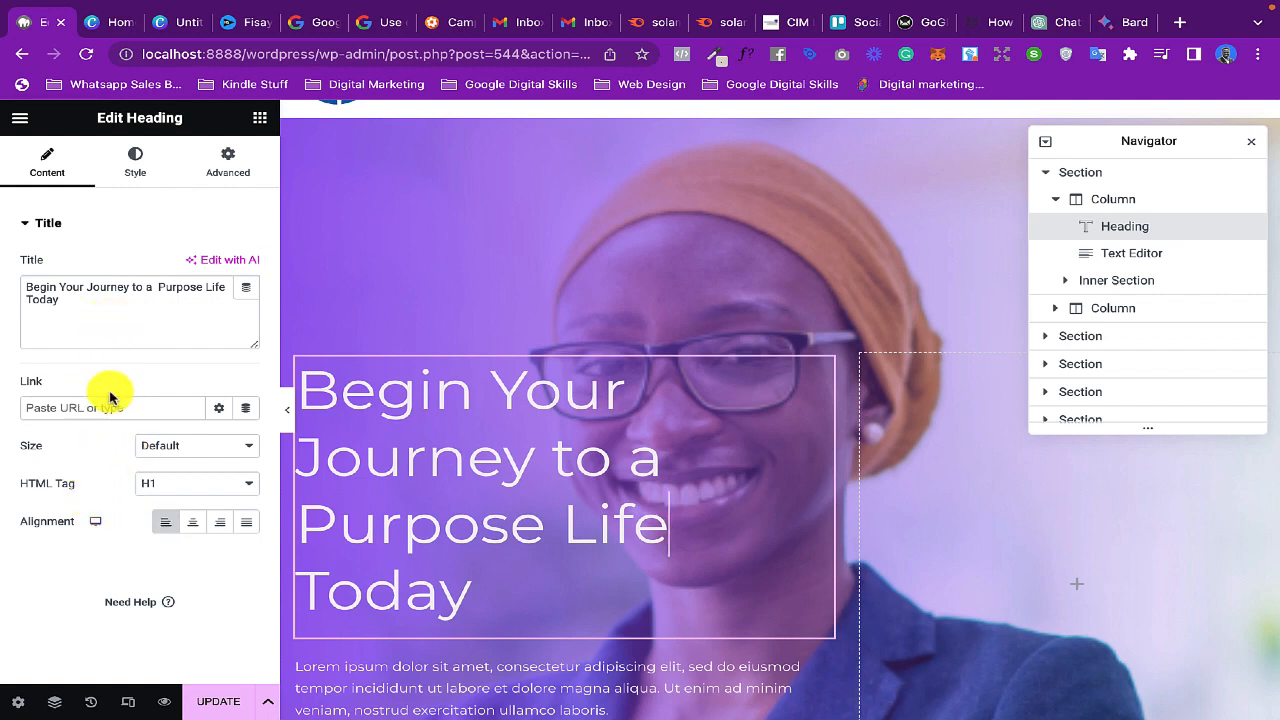
- Try the Medium and Large sizes on the hero heading, and return its size to Default
click(181, 450)
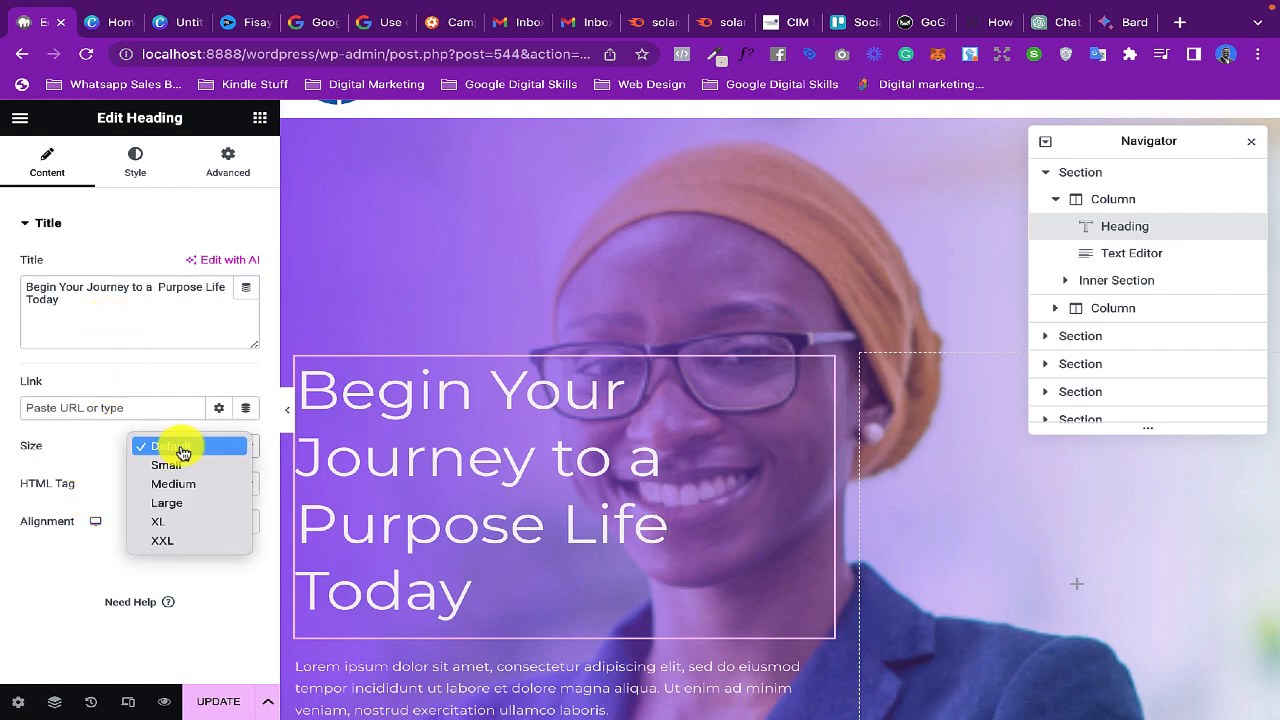
click(189, 484)
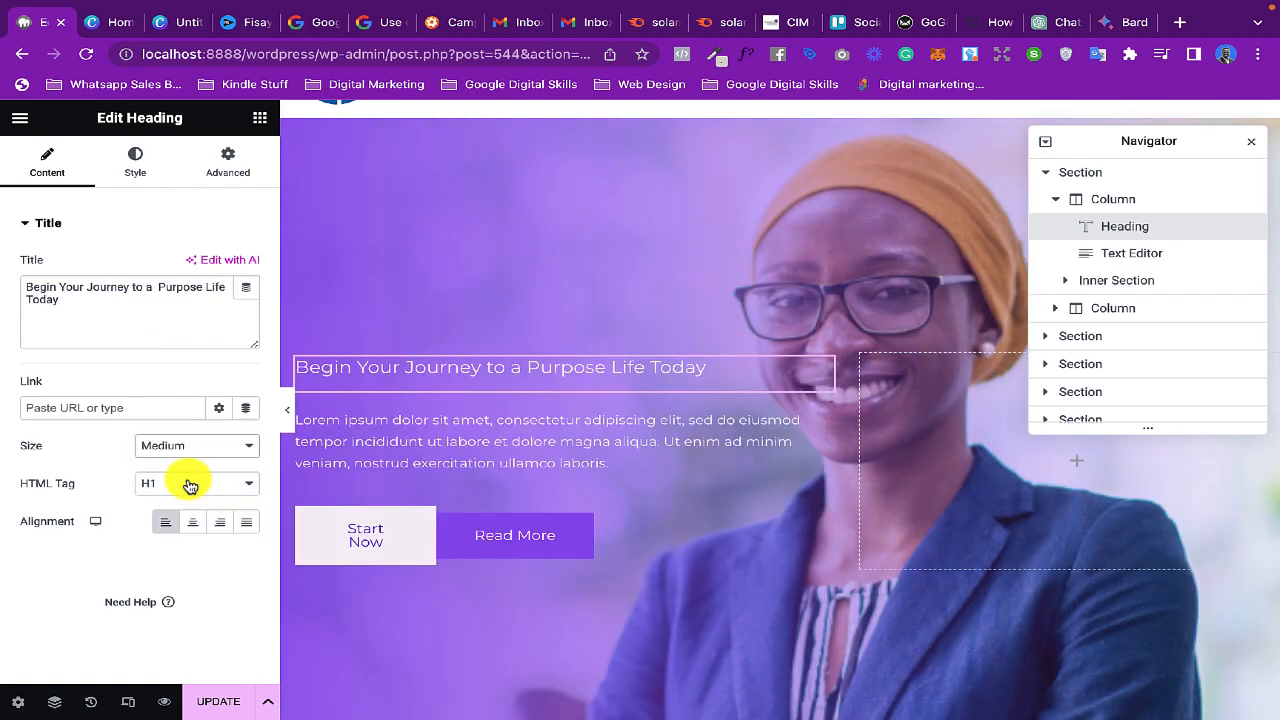
click(206, 447)
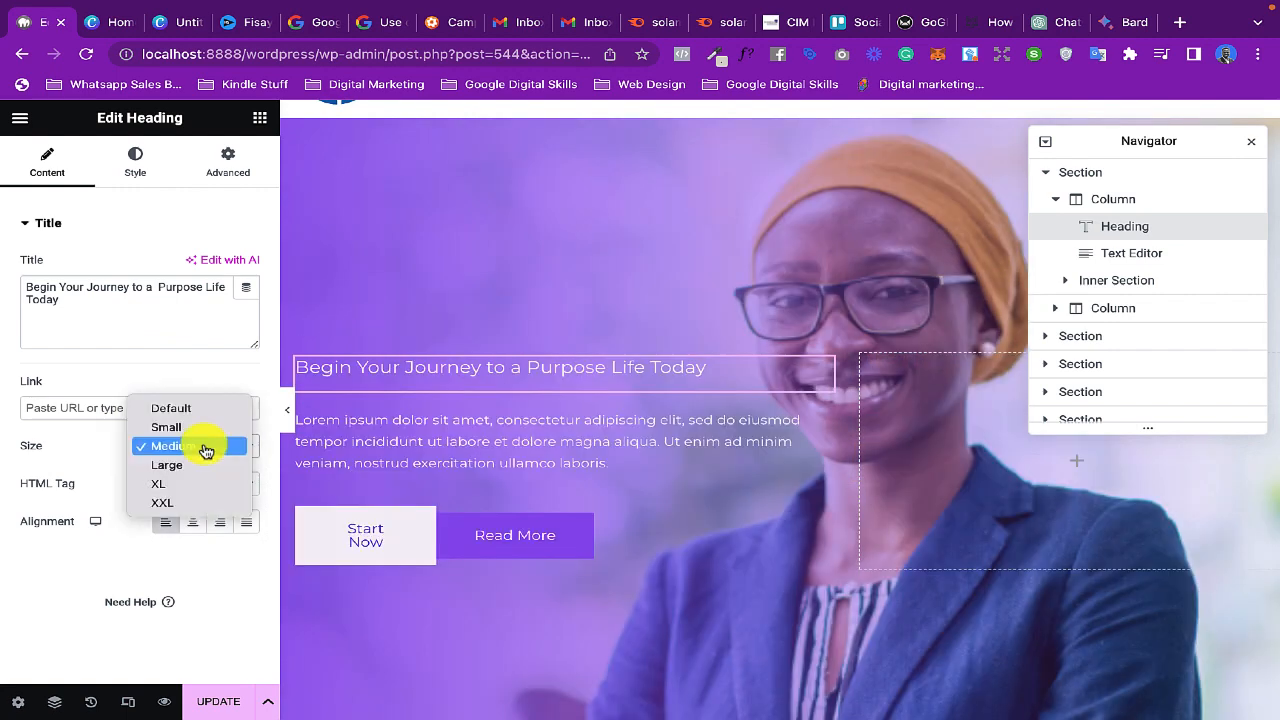
click(202, 472)
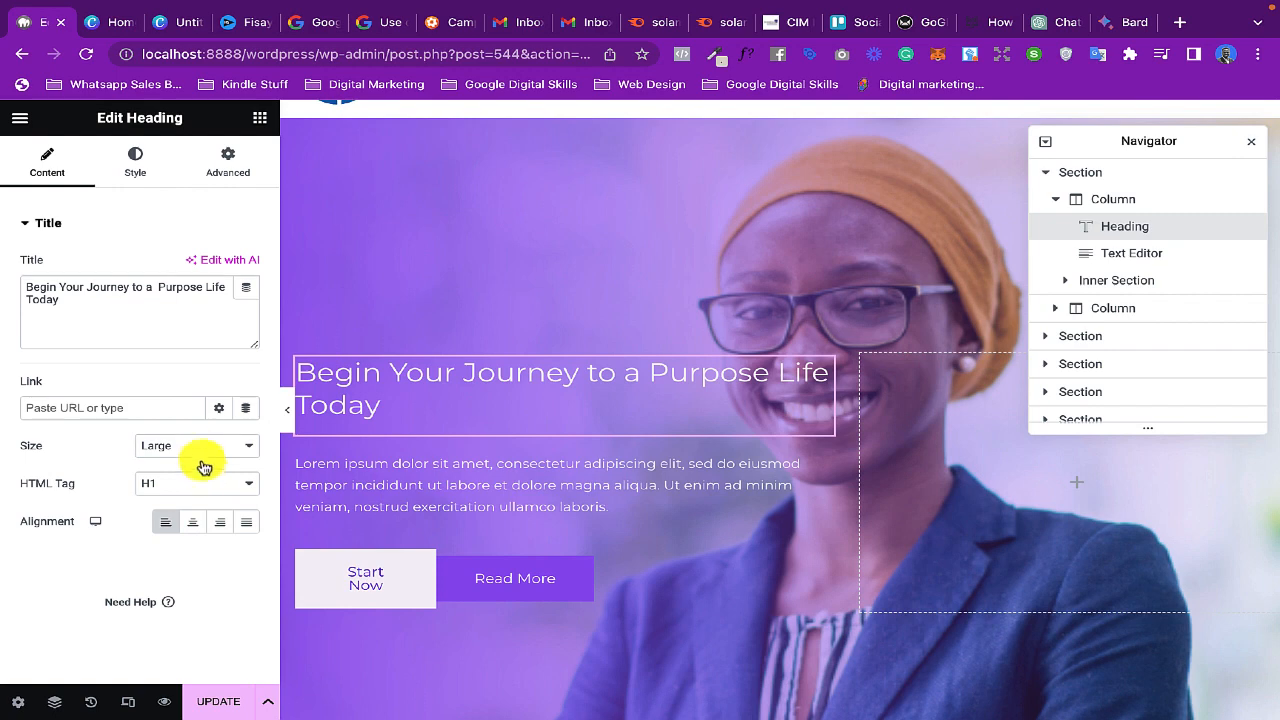
click(198, 446)
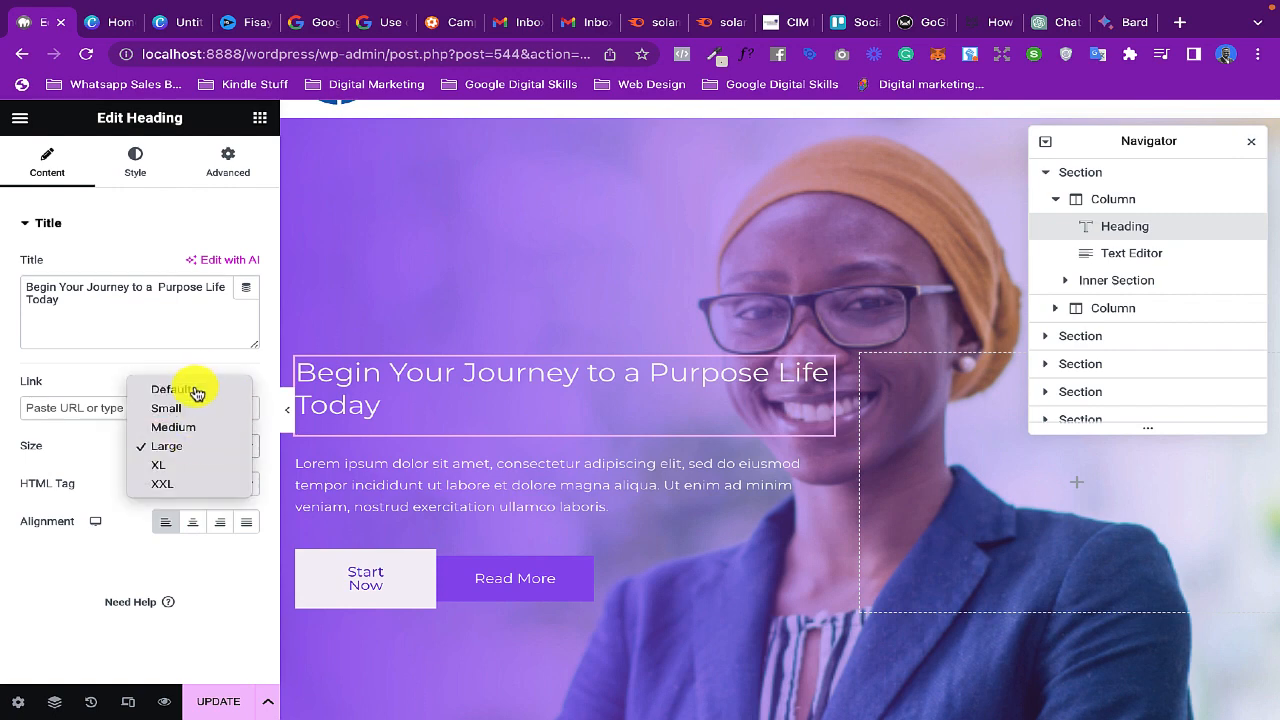
click(196, 390)
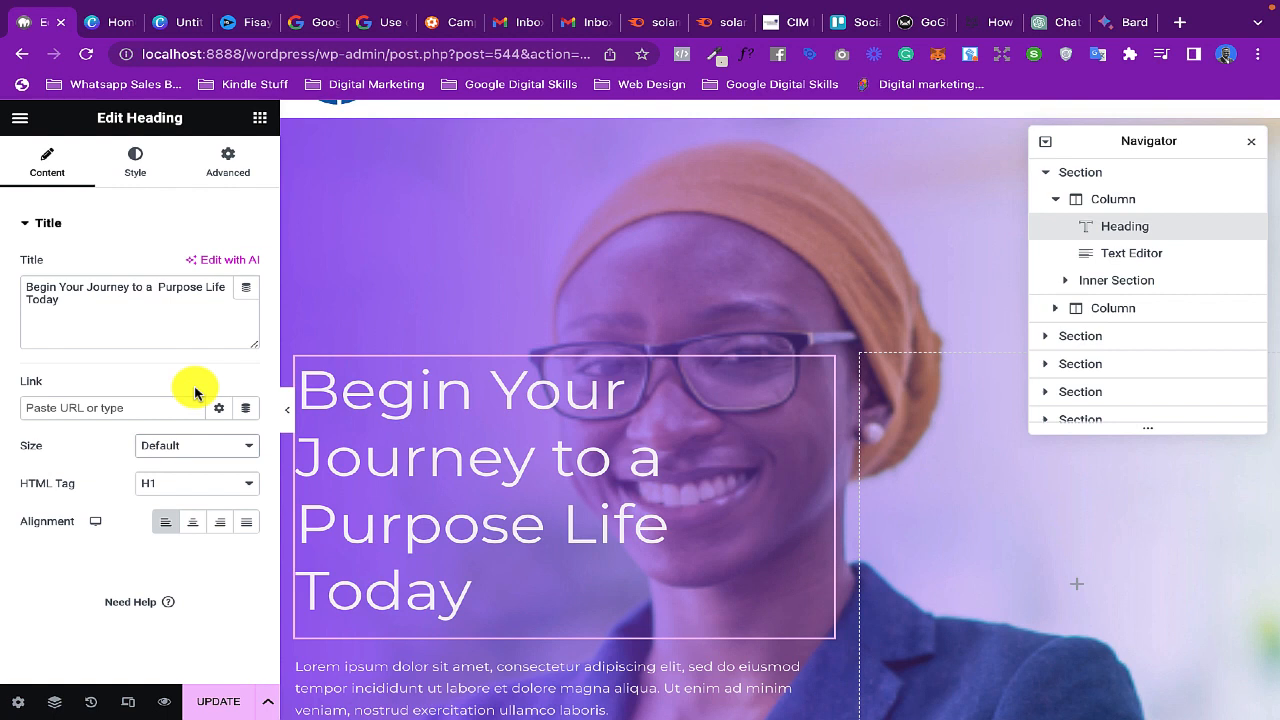
- Set the hero heading's typography size to 40 px, keeping pixels as the unit
click(135, 165)
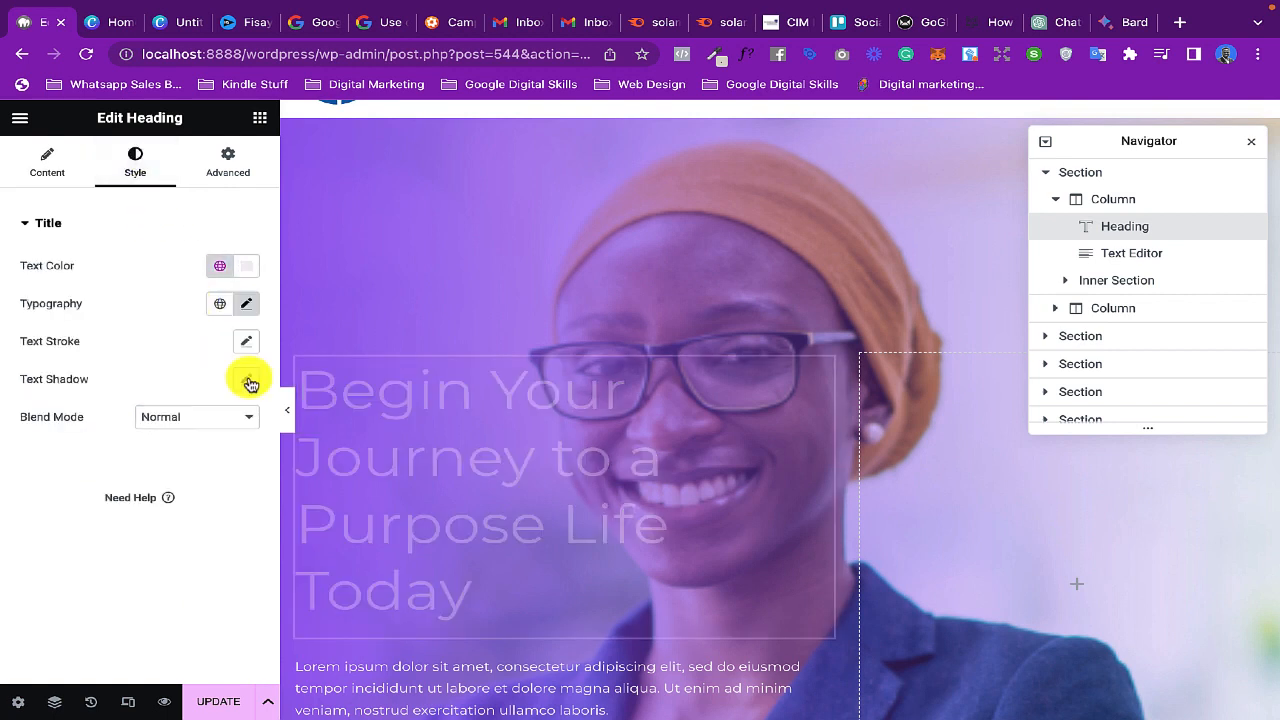
scroll(517, 443, down, 1)
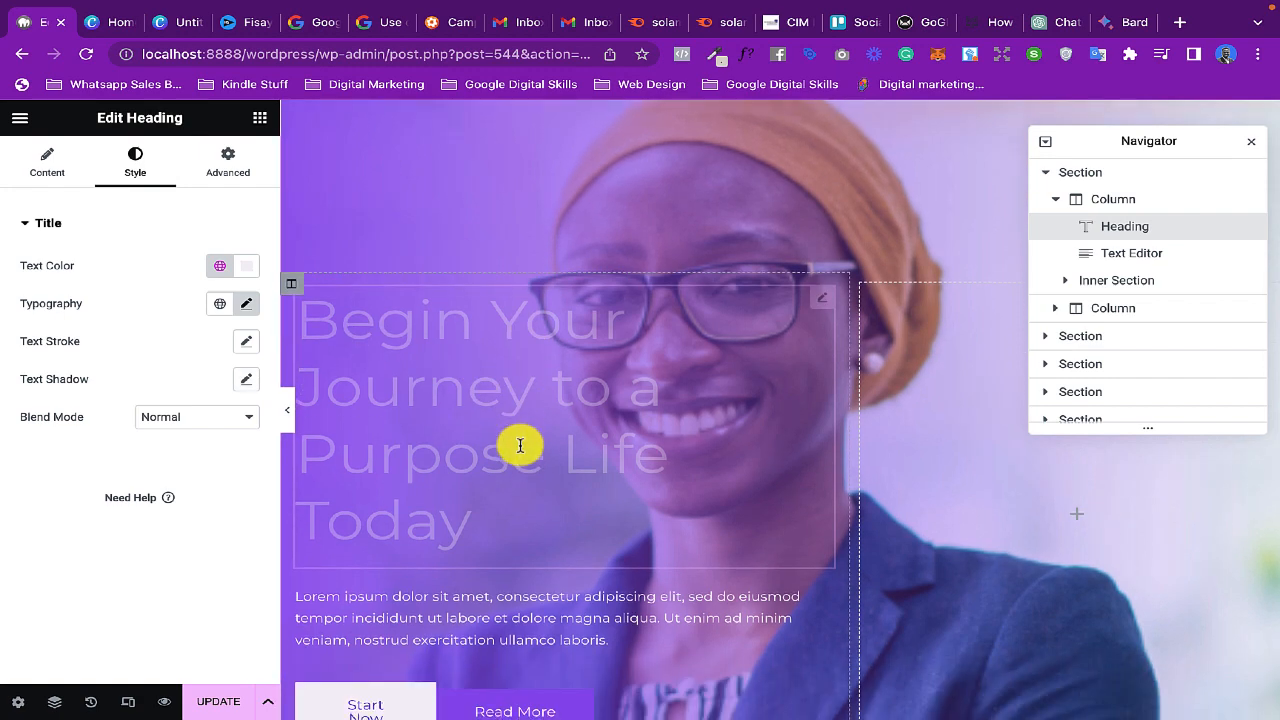
scroll(518, 382, down, 1)
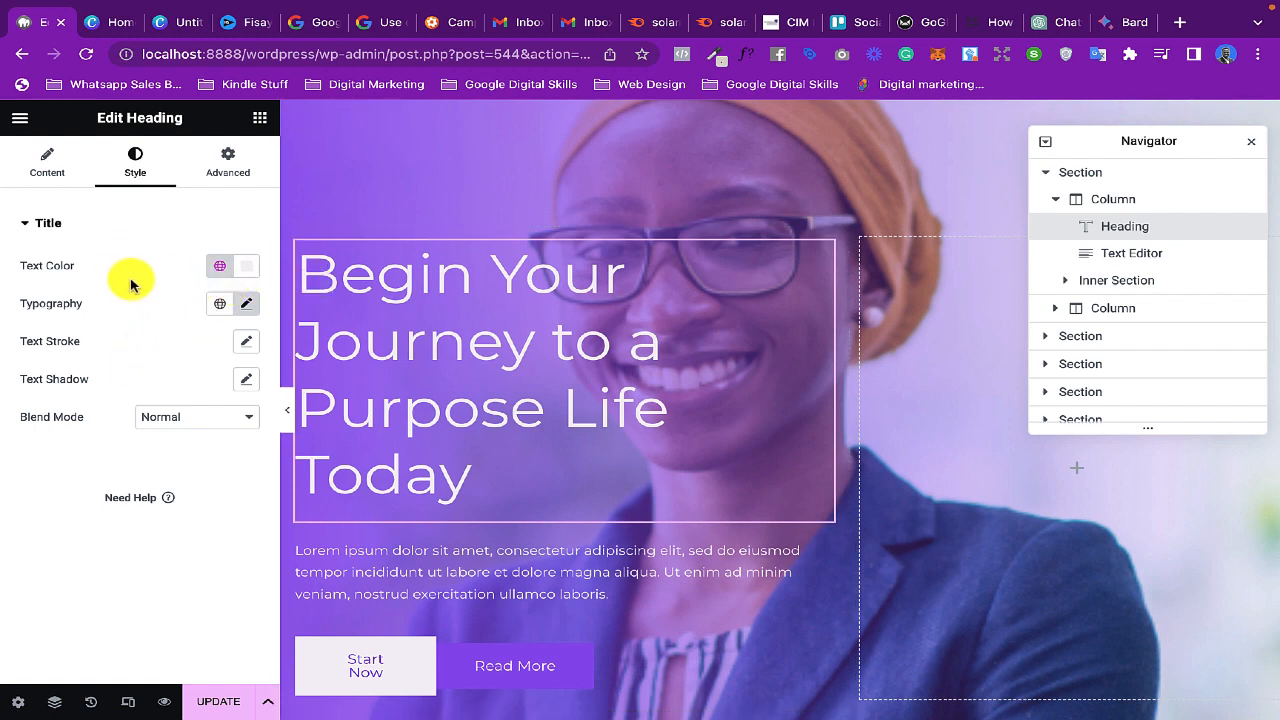
click(246, 306)
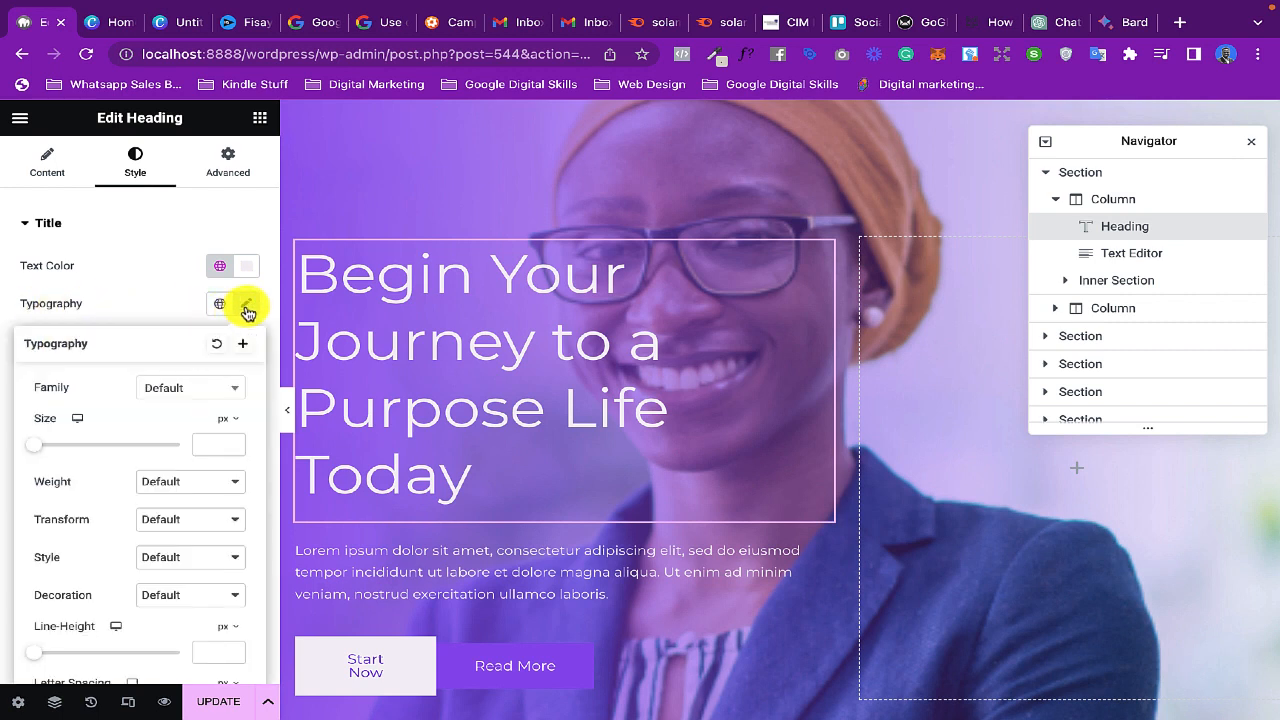
click(48, 448)
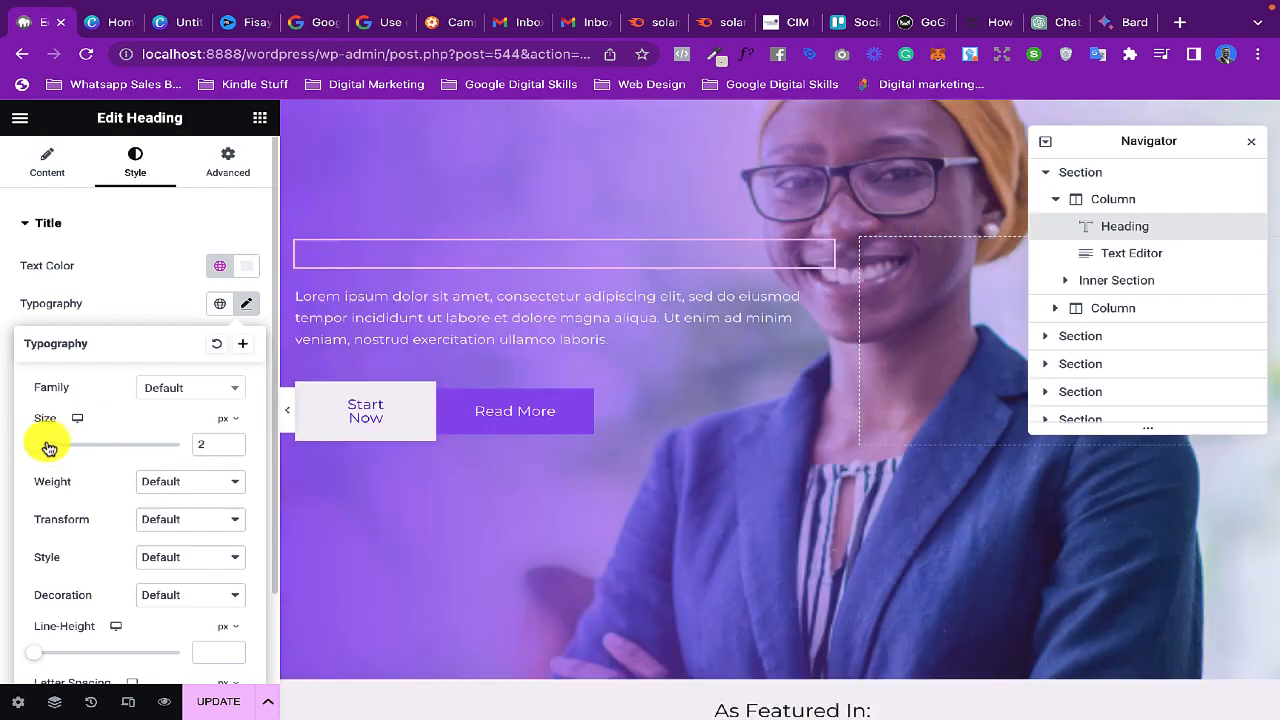
drag(48, 448, 68, 449)
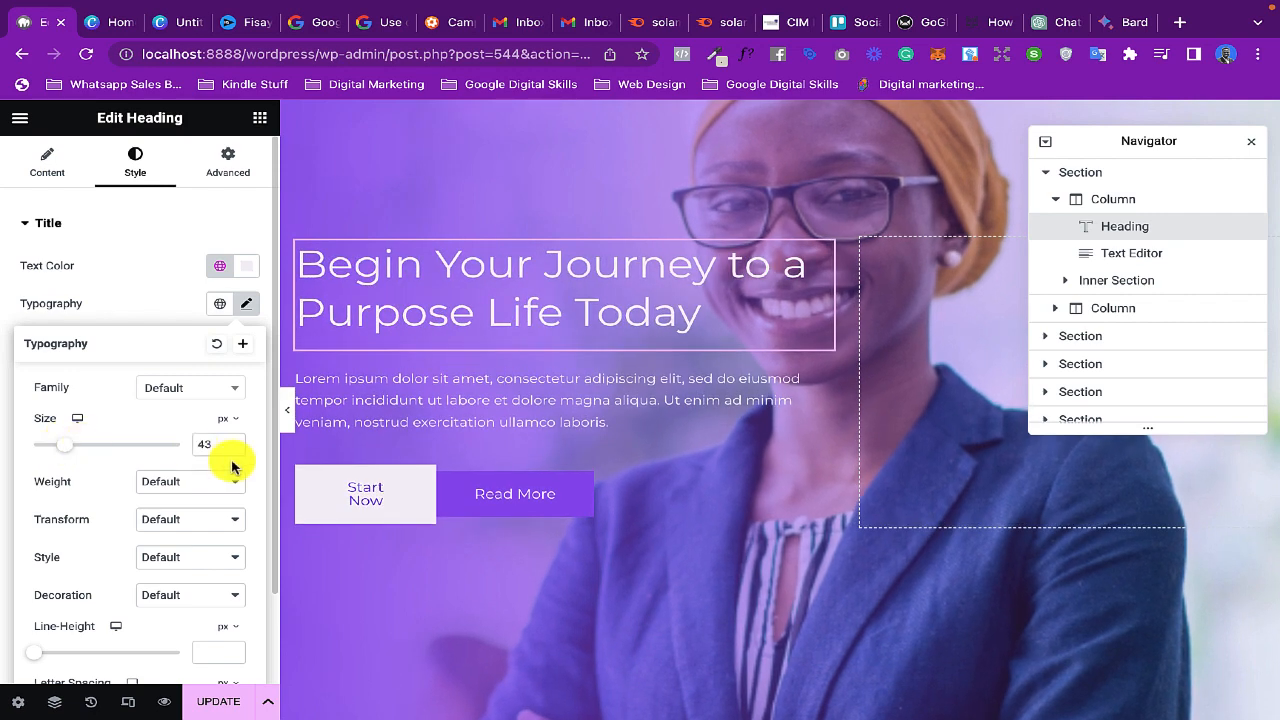
drag(224, 449, 198, 446)
text(40)
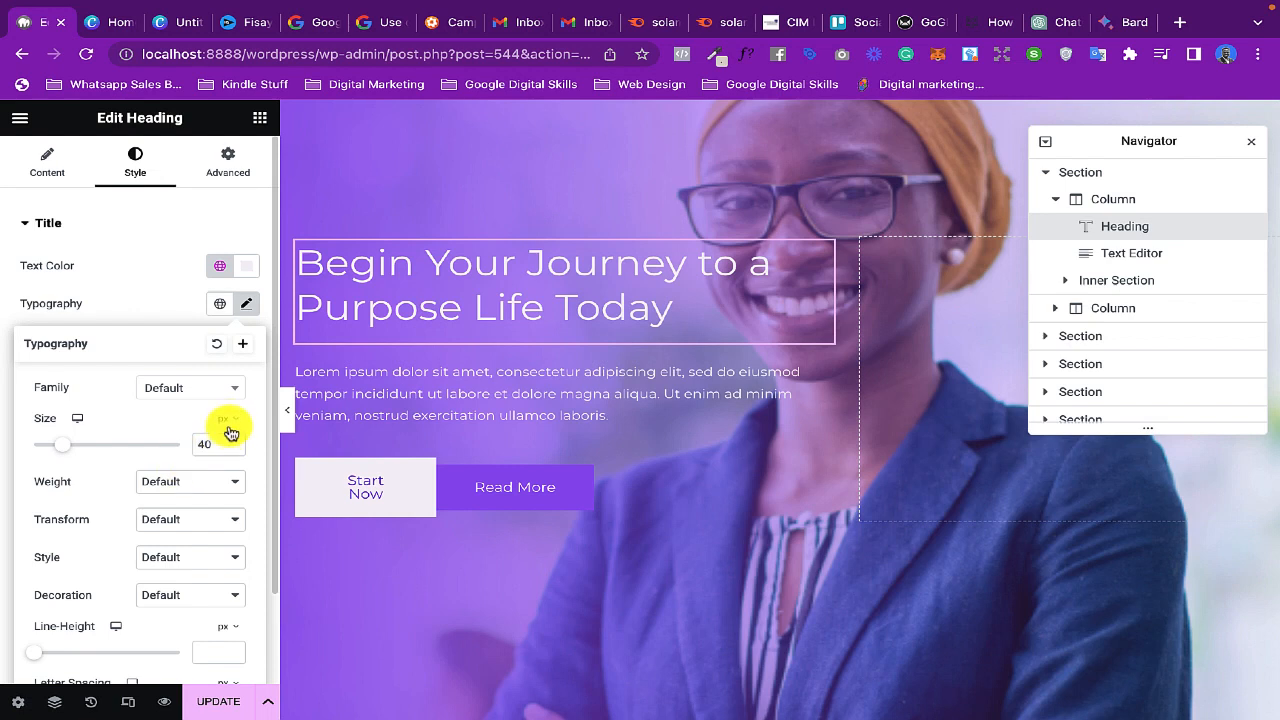
click(229, 427)
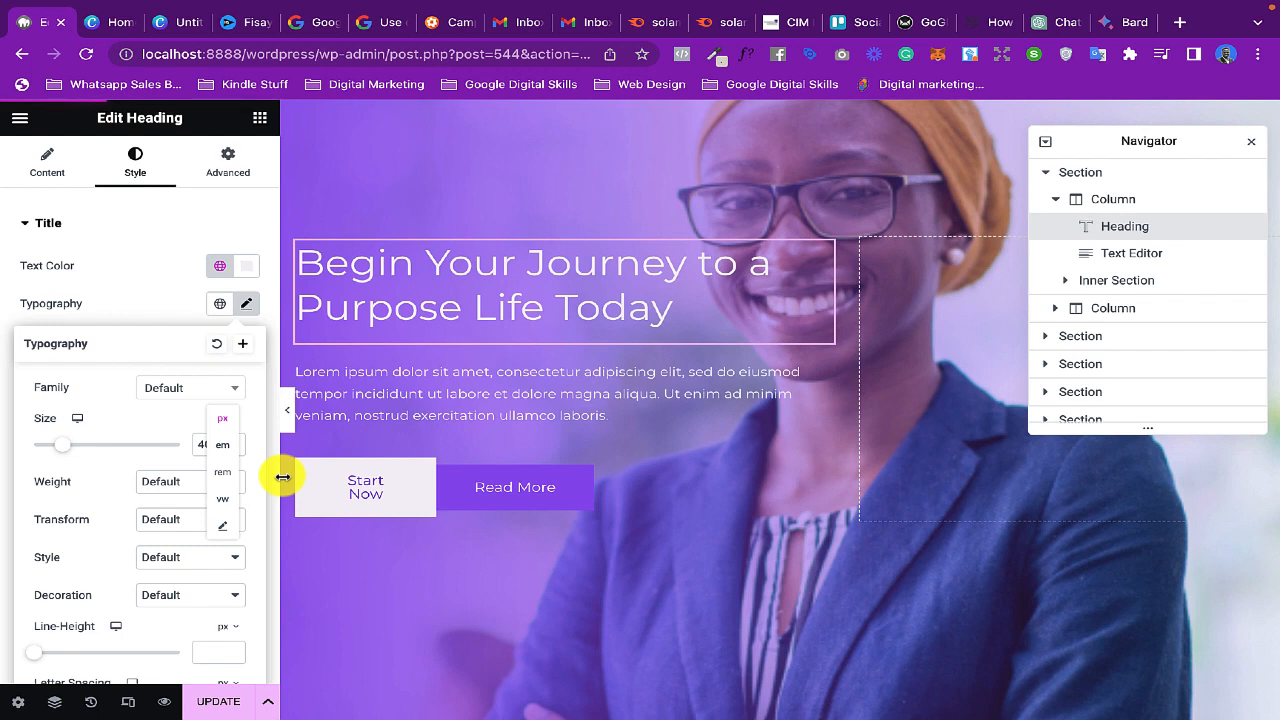
click(149, 351)
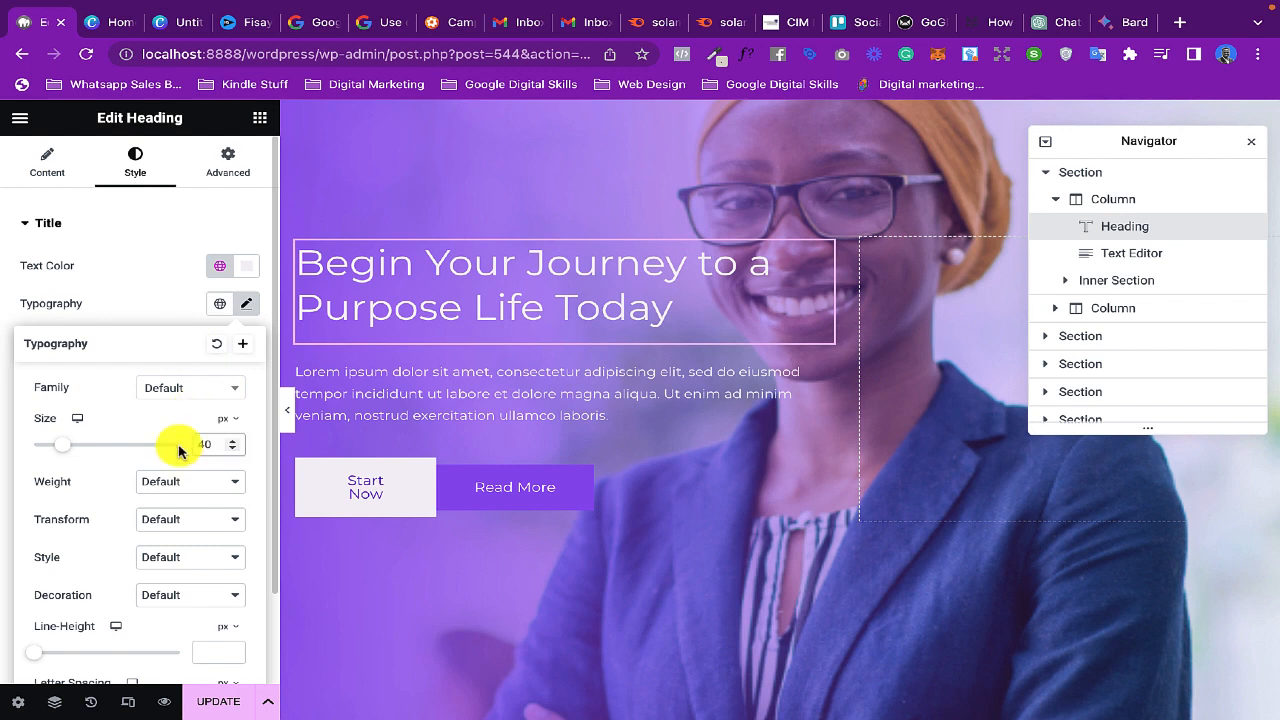
- Set the hero heading's font weight to 700 (Bold) and its size to 42 px
scroll(180, 450, down, 1)
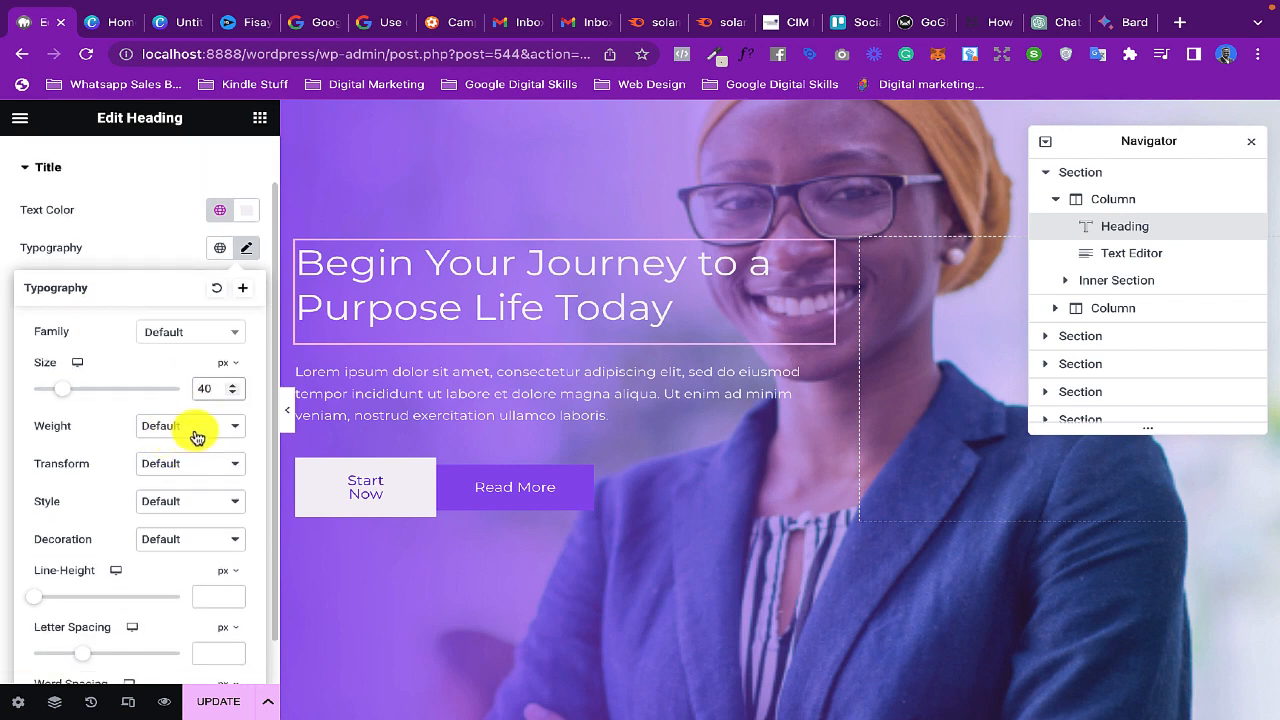
click(194, 431)
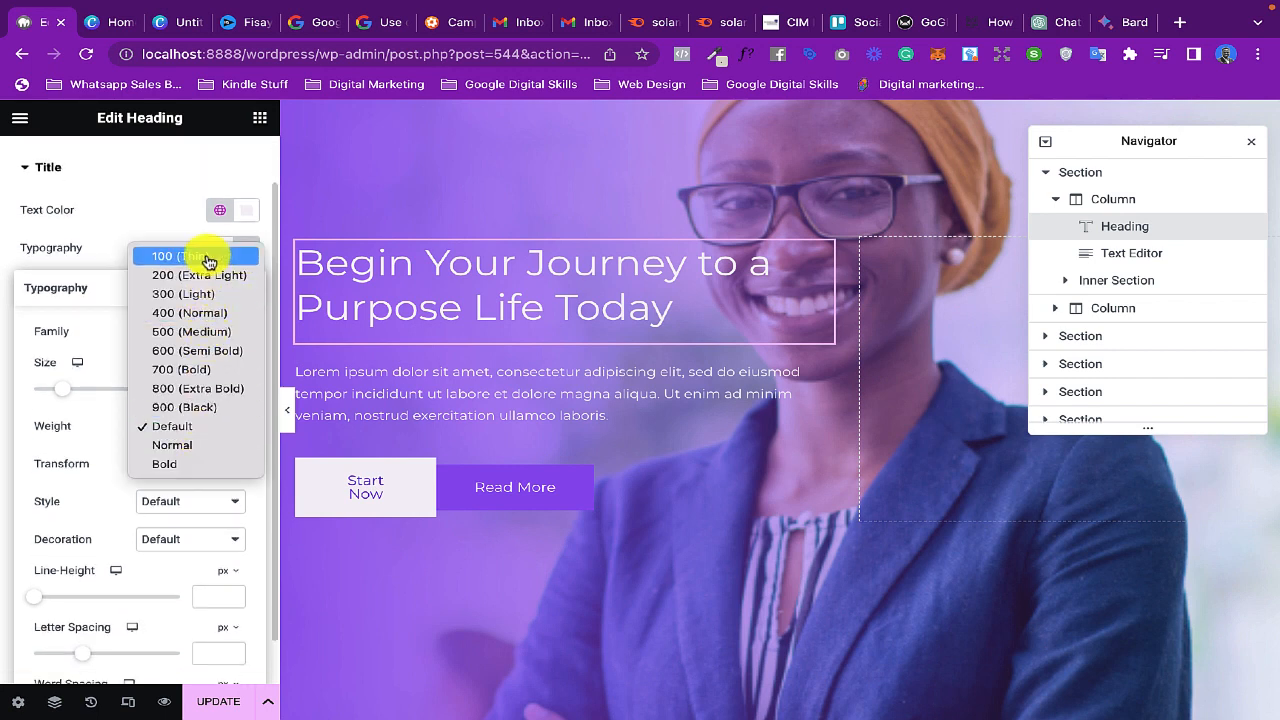
click(184, 351)
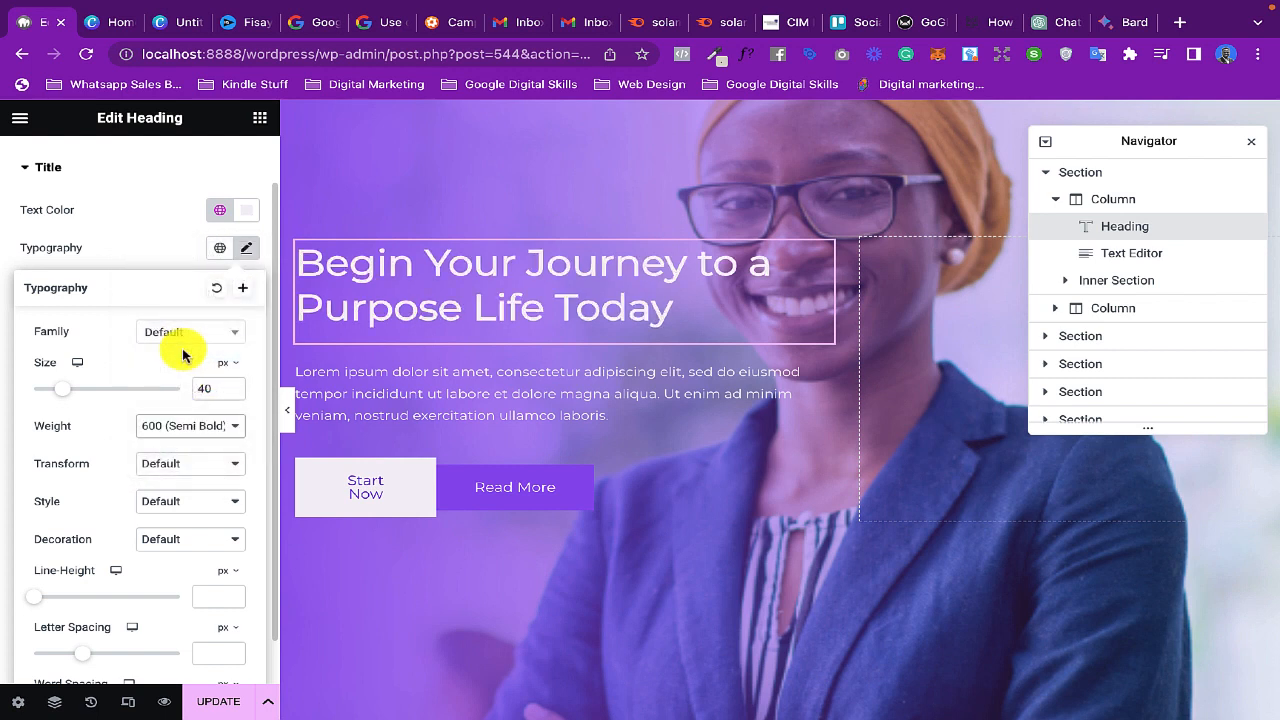
click(205, 428)
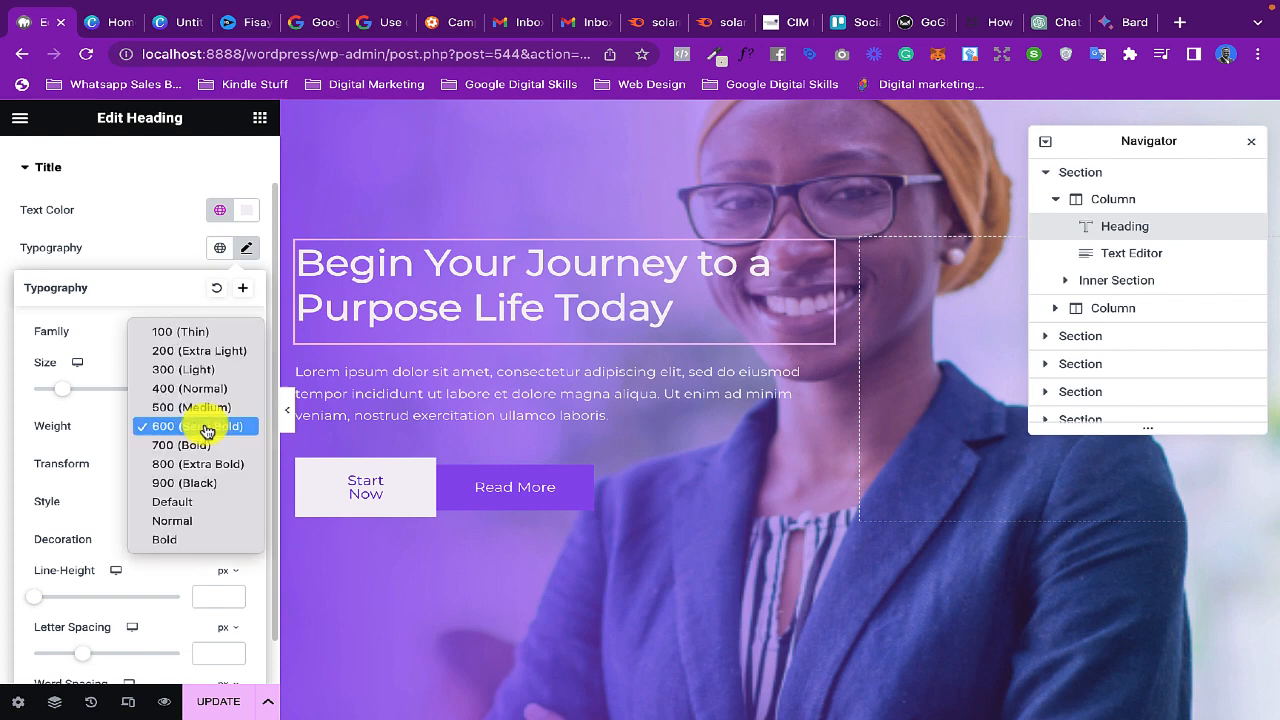
click(203, 444)
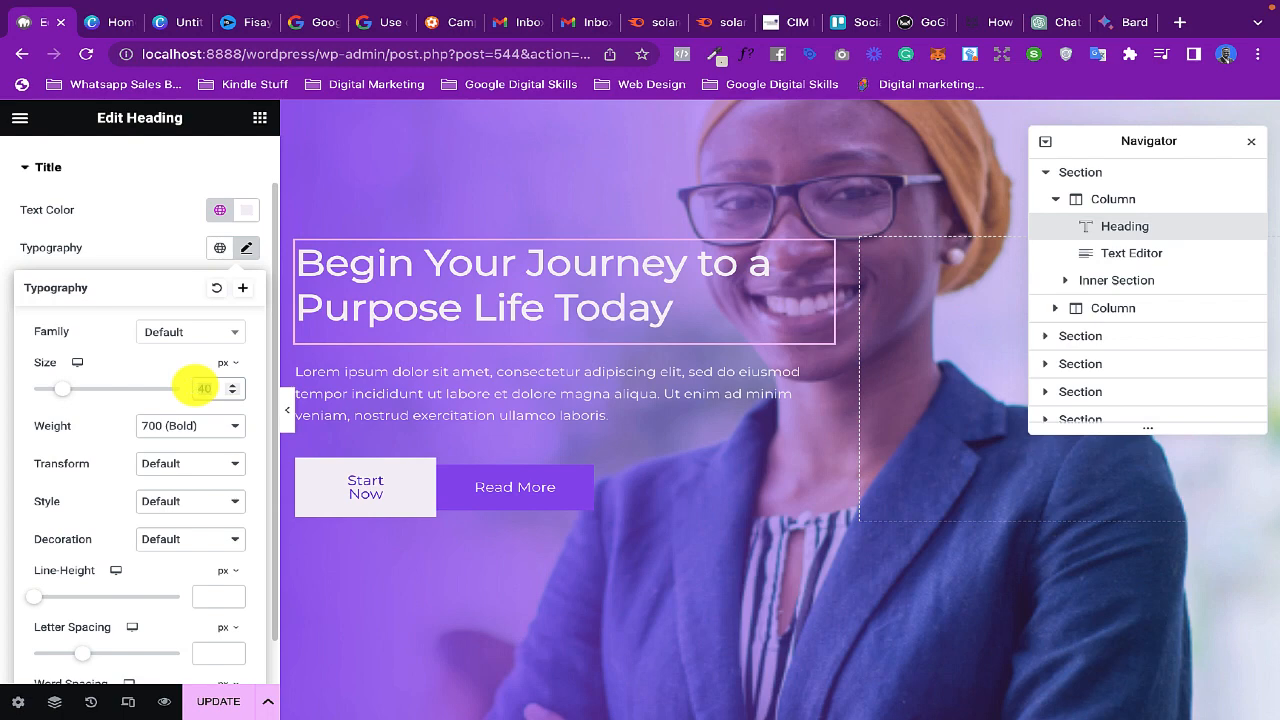
scroll(195, 388, up, 2)
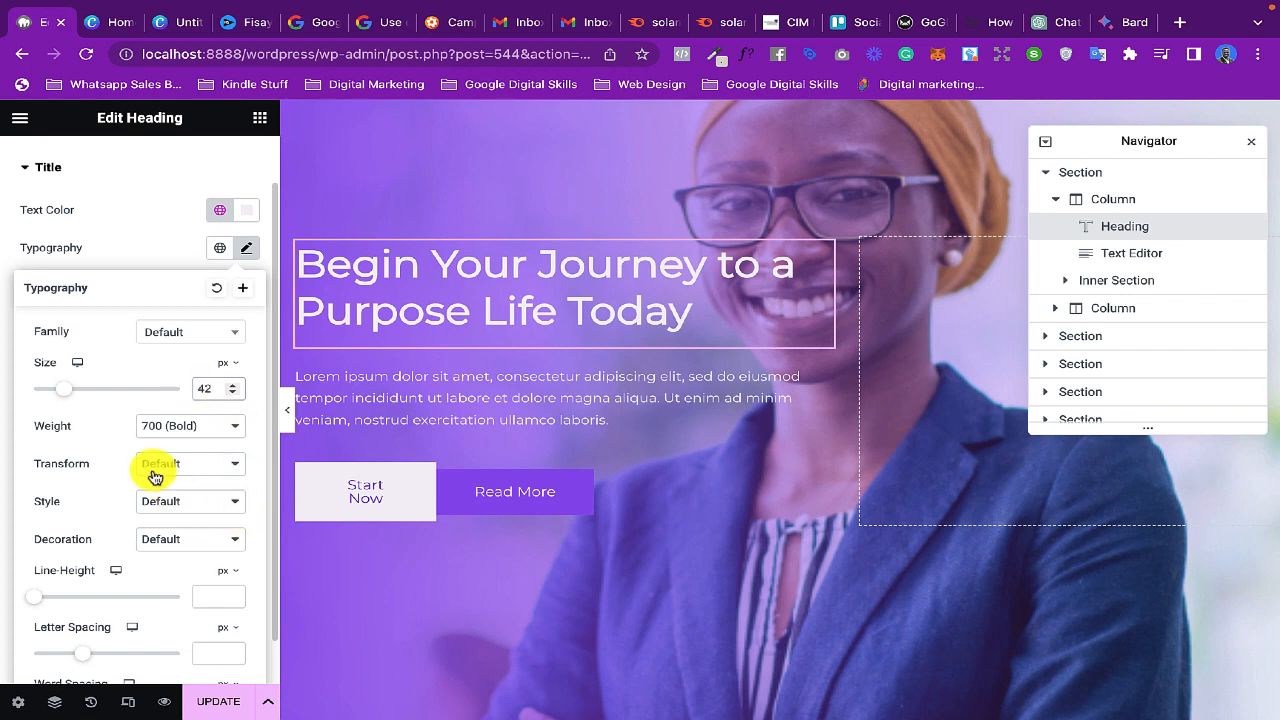
- Try the Italic and Oblique styles on the hero heading, and return its style to Default
scroll(155, 477, down, 1)
click(201, 452)
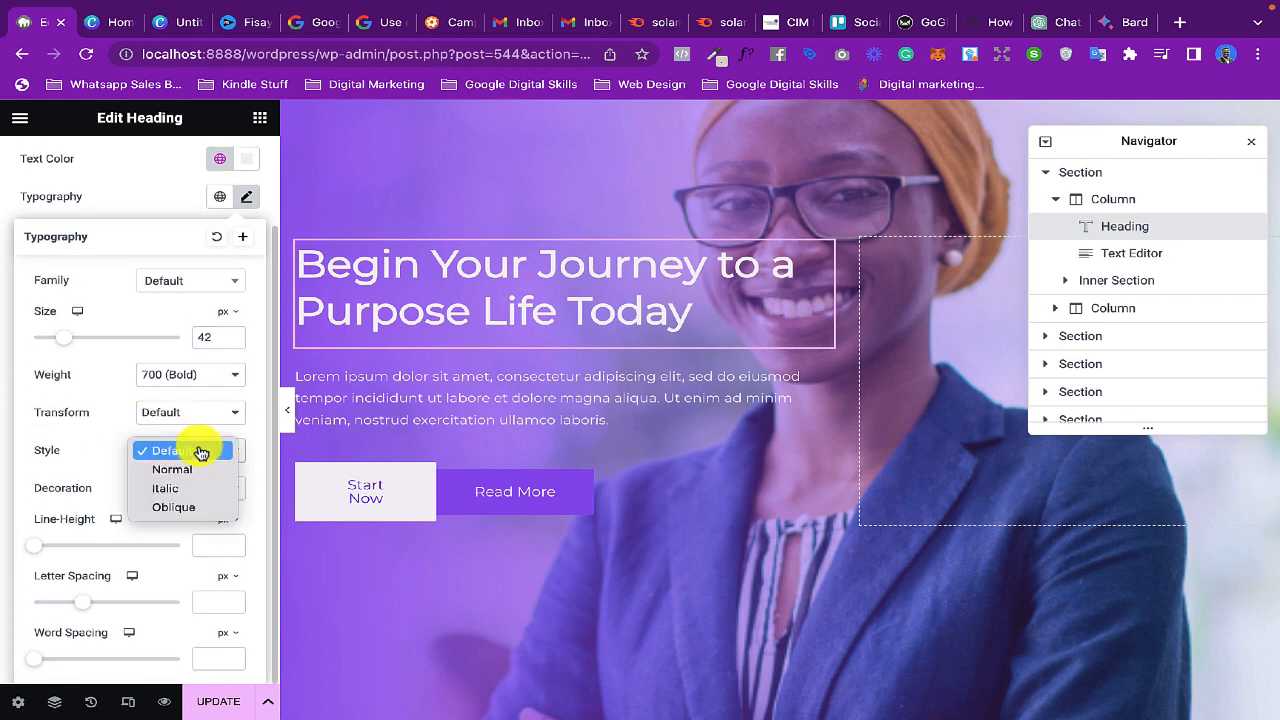
click(198, 488)
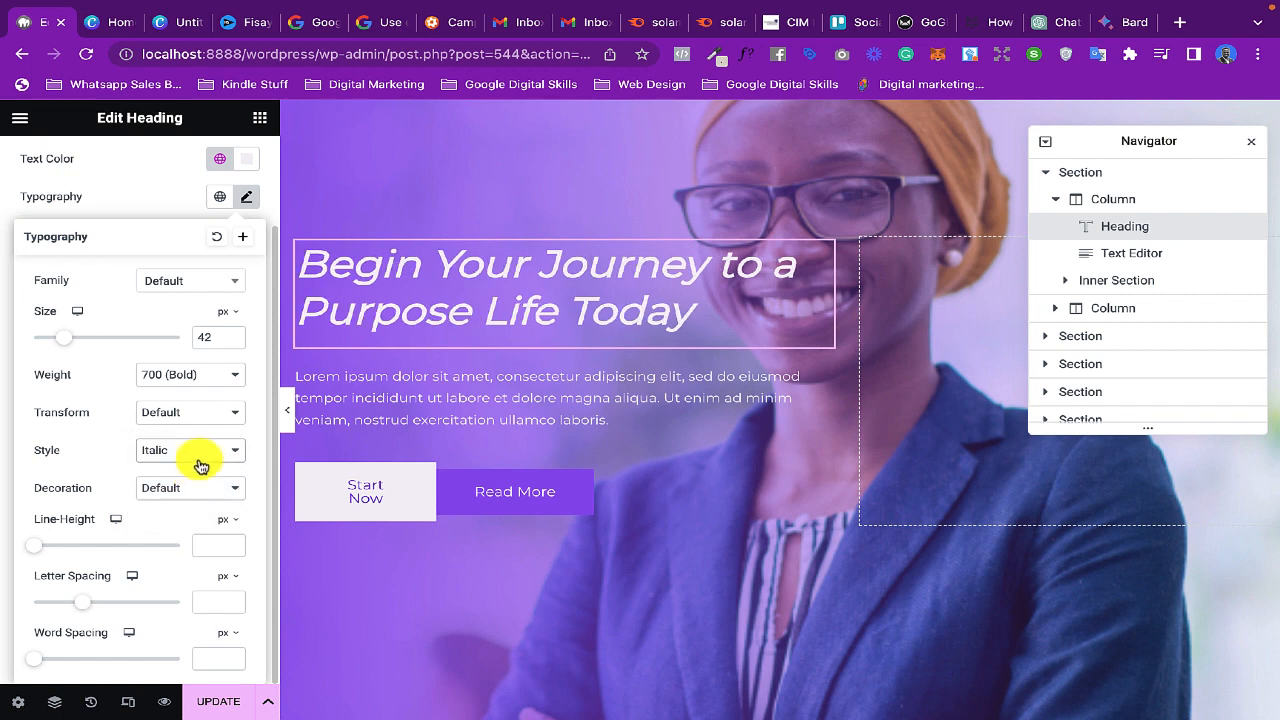
click(203, 455)
click(200, 469)
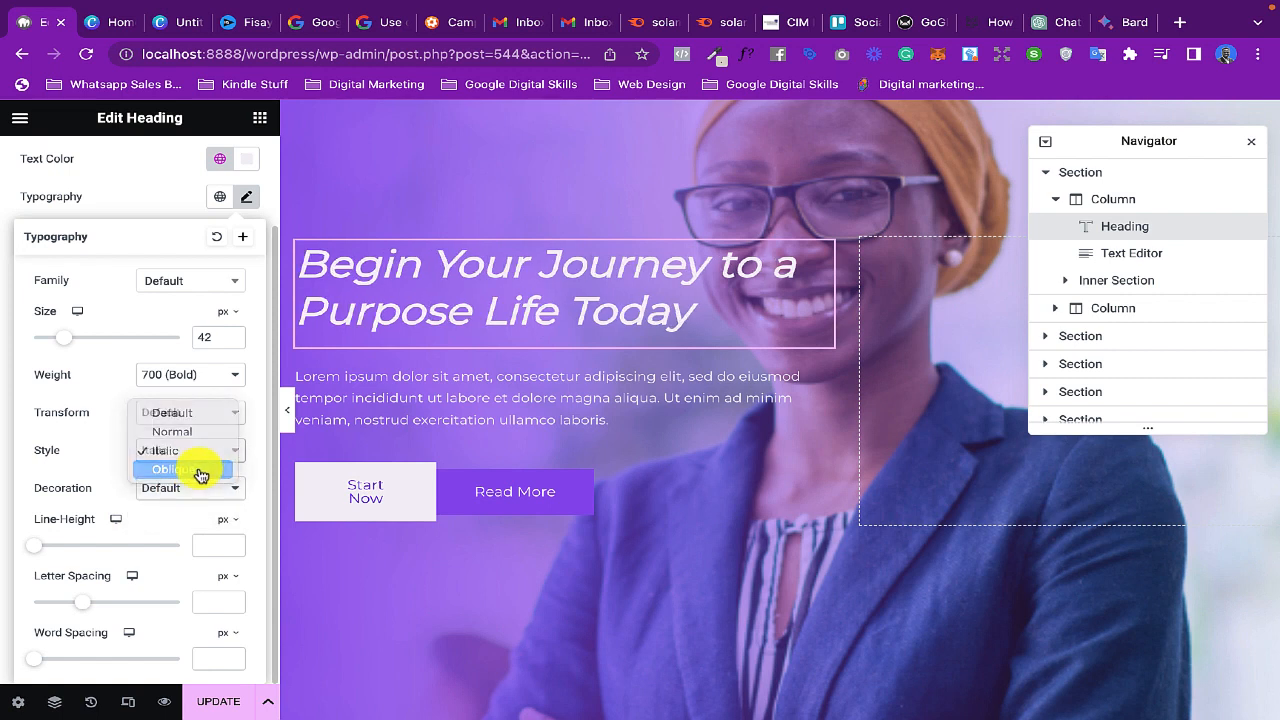
click(200, 448)
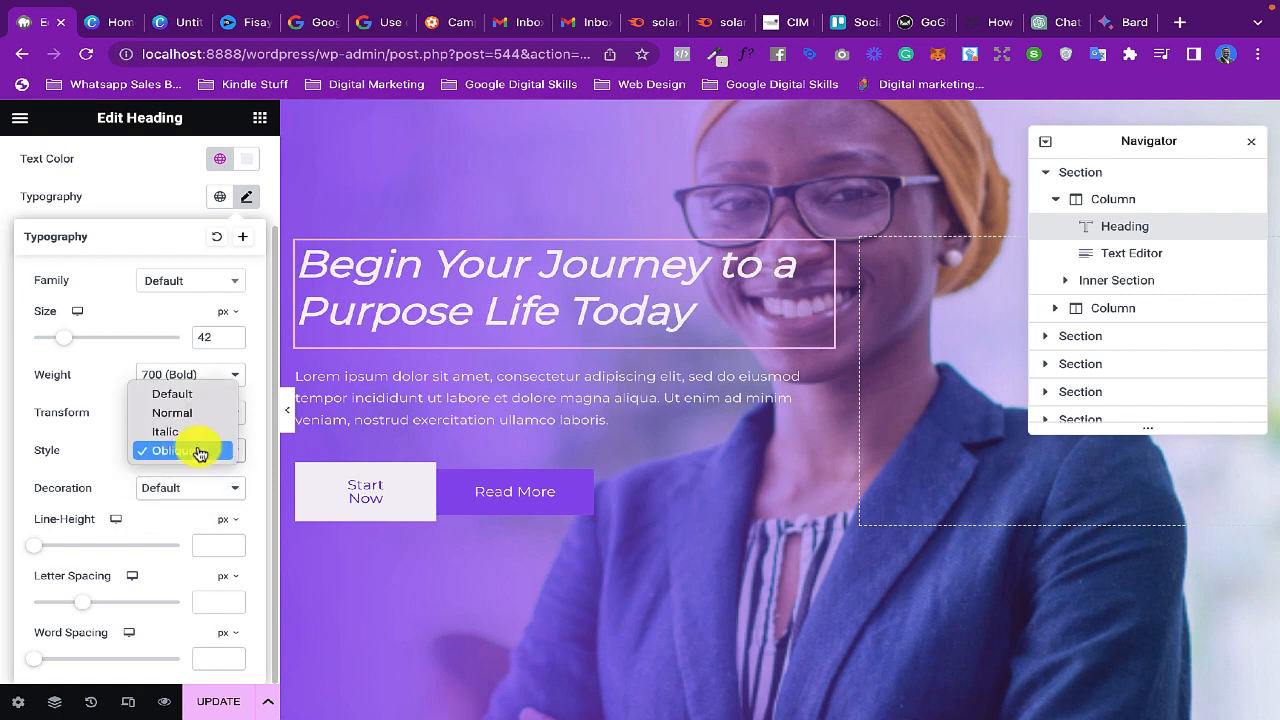
click(196, 397)
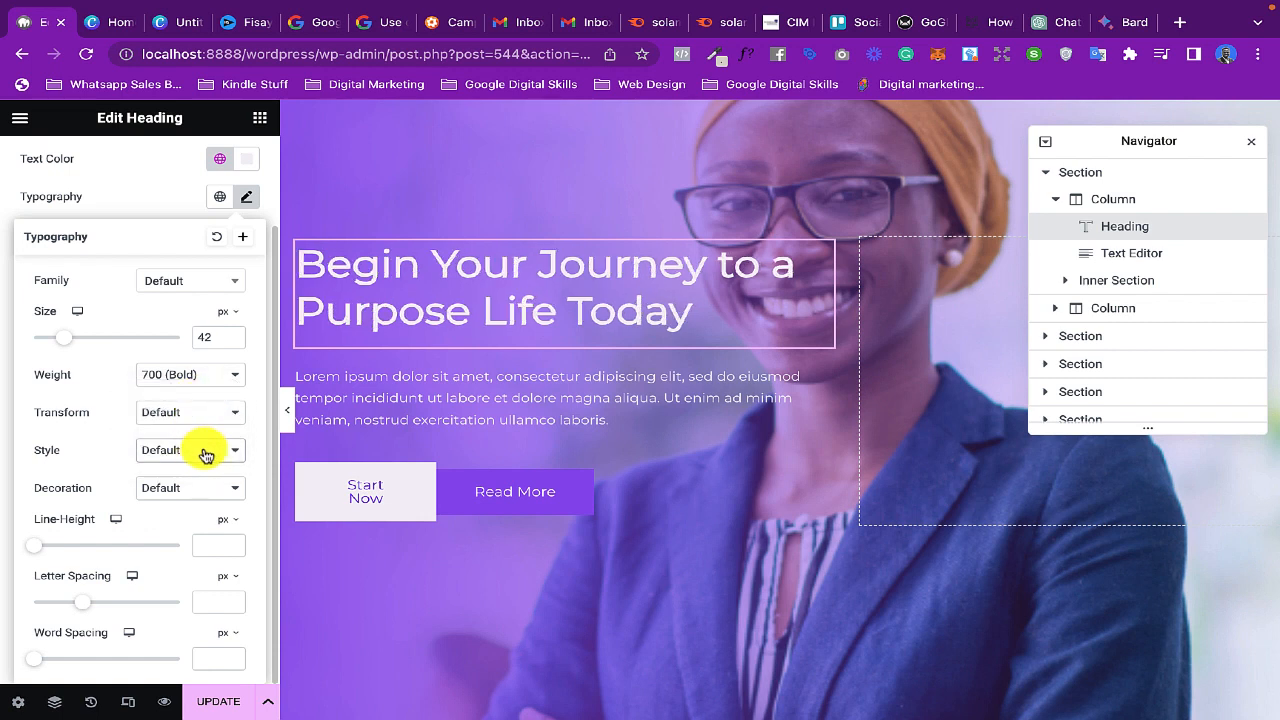
- Preview the page's header and hero section without the editing panel, and return to the hero paragraph
click(423, 403)
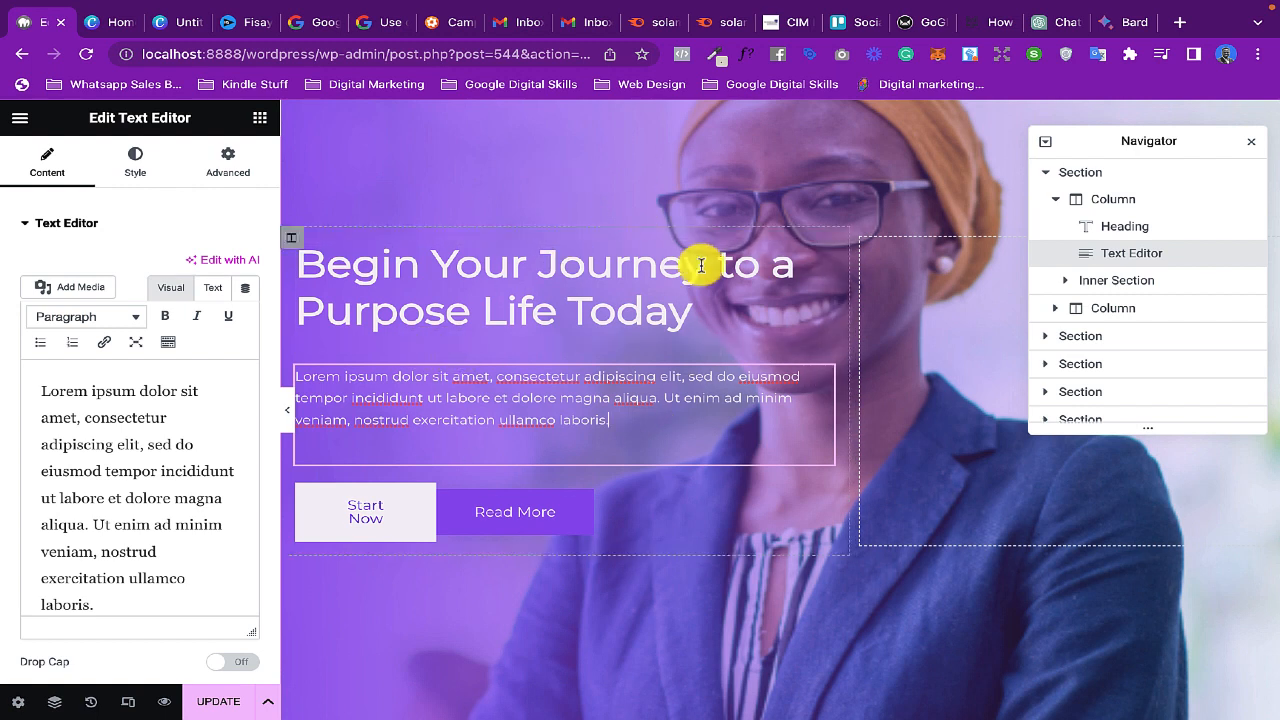
click(287, 410)
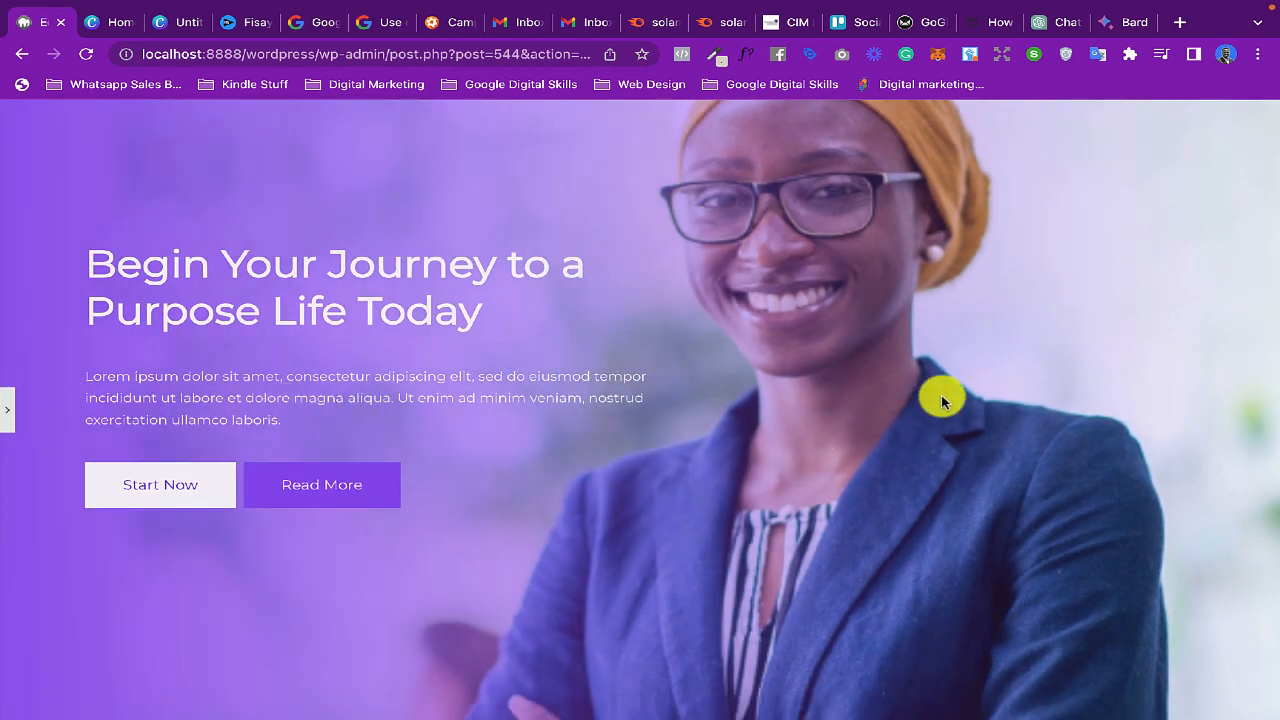
scroll(941, 399, up, 2)
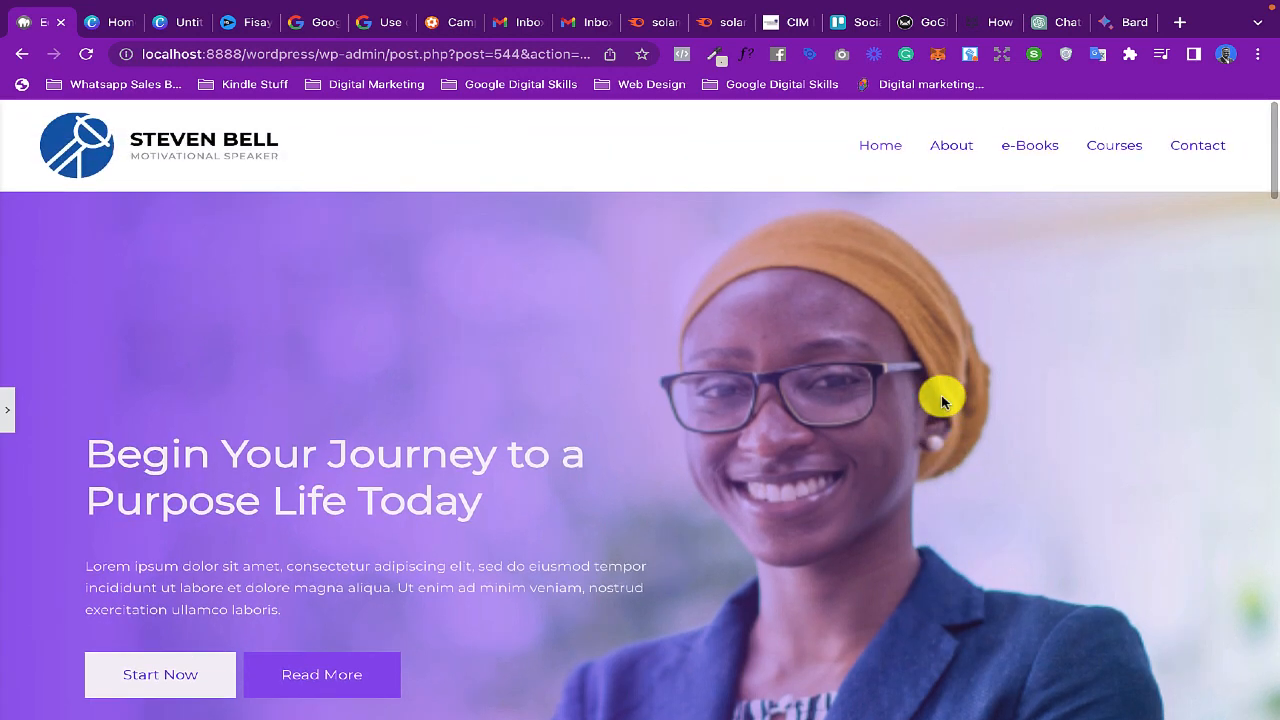
click(12, 410)
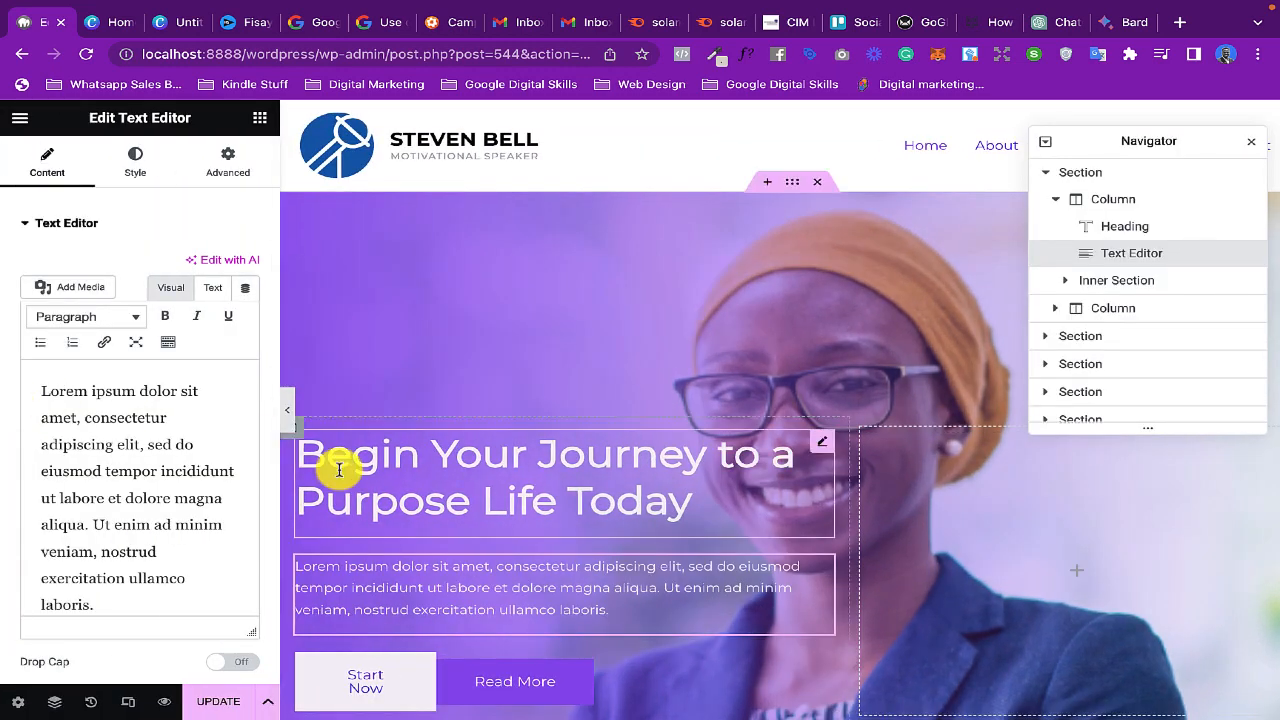
scroll(556, 535, down, 2)
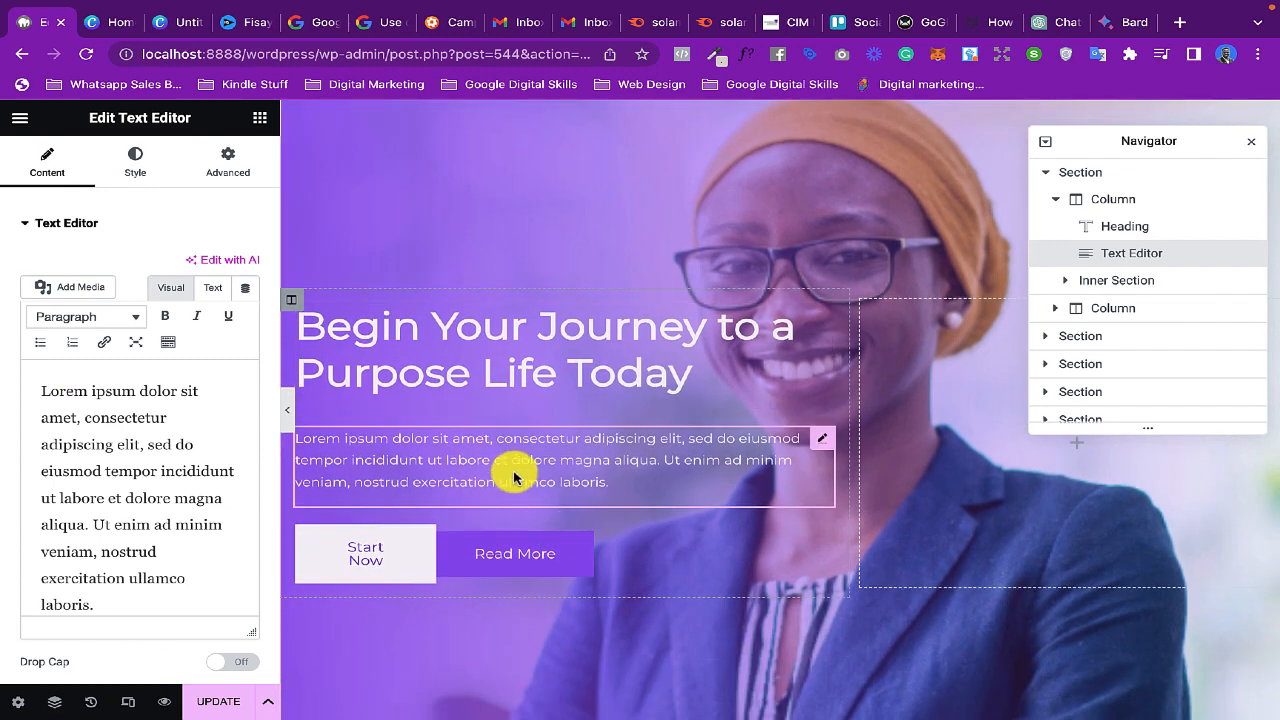
click(512, 471)
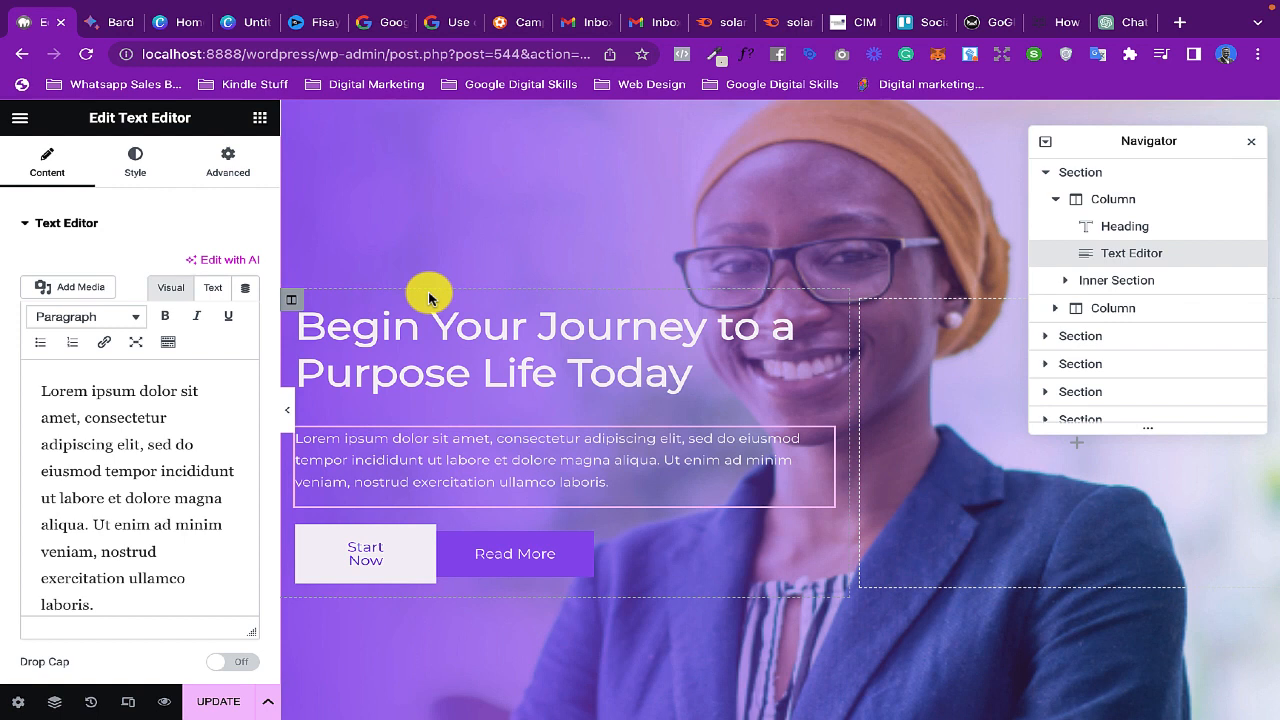
- Copy the hero heading and draft a Bard prompt asking for two sentences that expand the headline "Begin Your Journey to a Purpose Life Today"
click(429, 337)
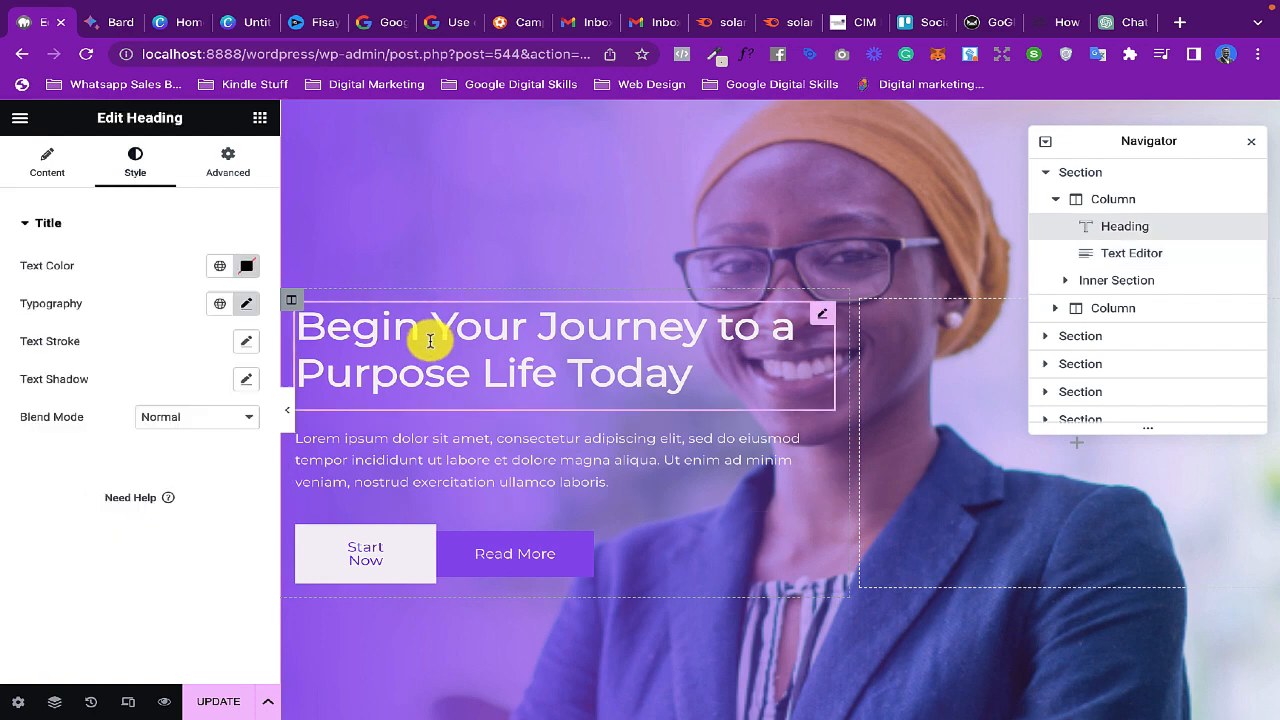
drag(686, 371, 304, 321)
right_click(408, 338)
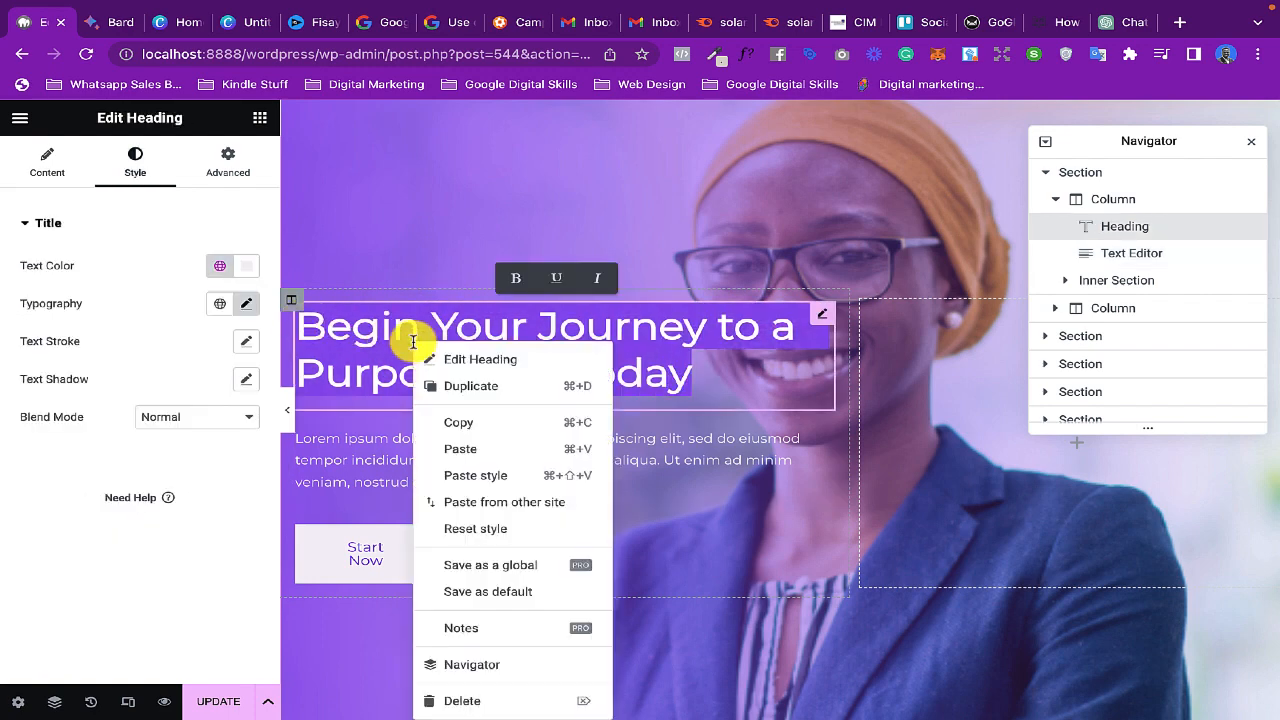
click(463, 423)
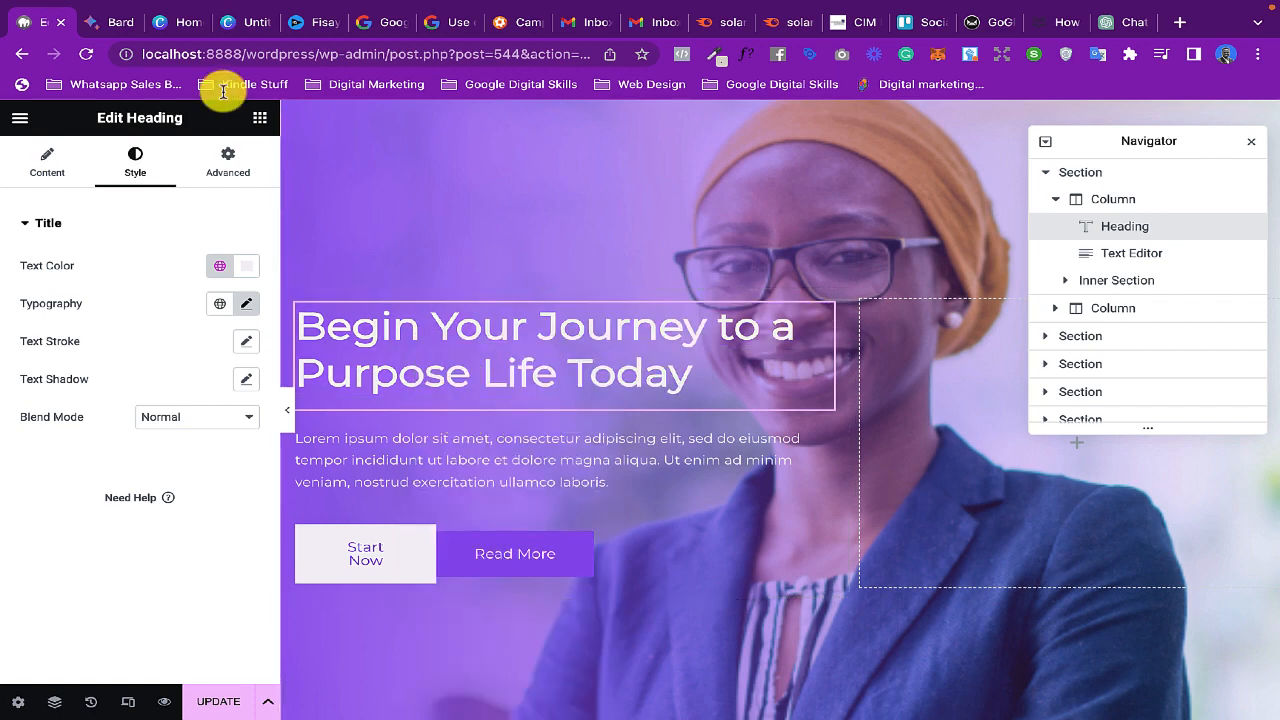
click(113, 25)
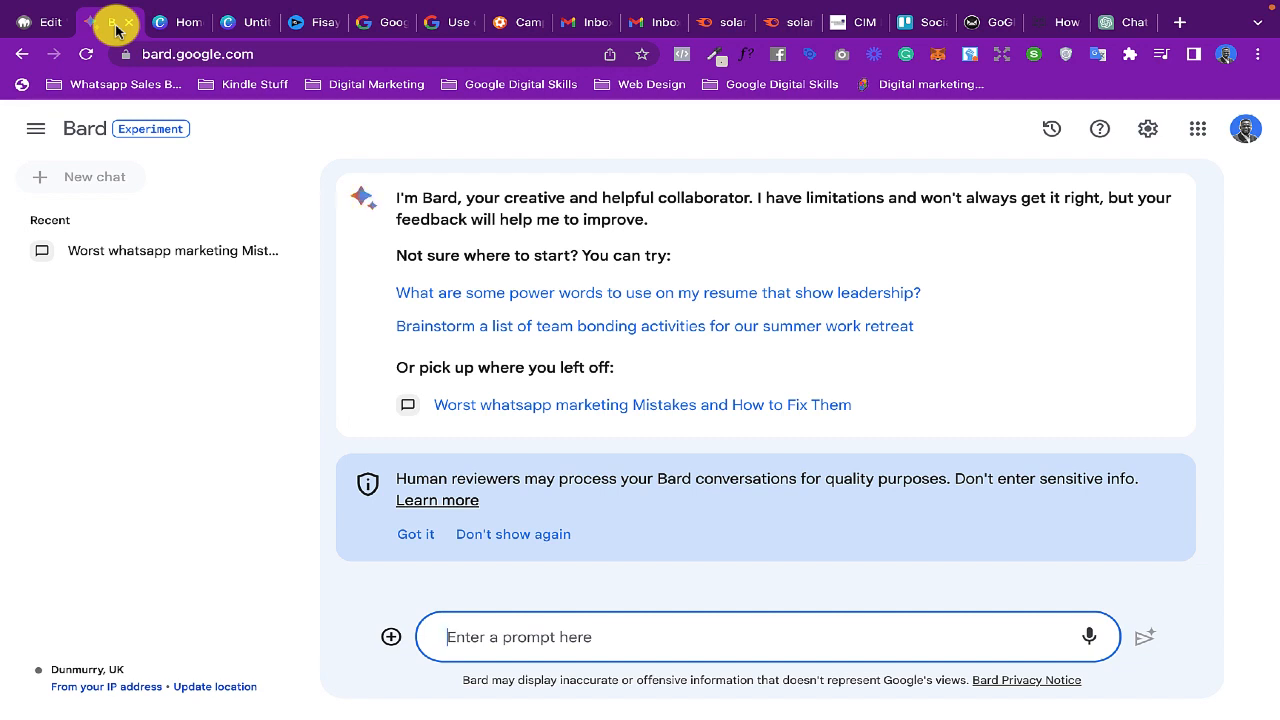
key(super+v)
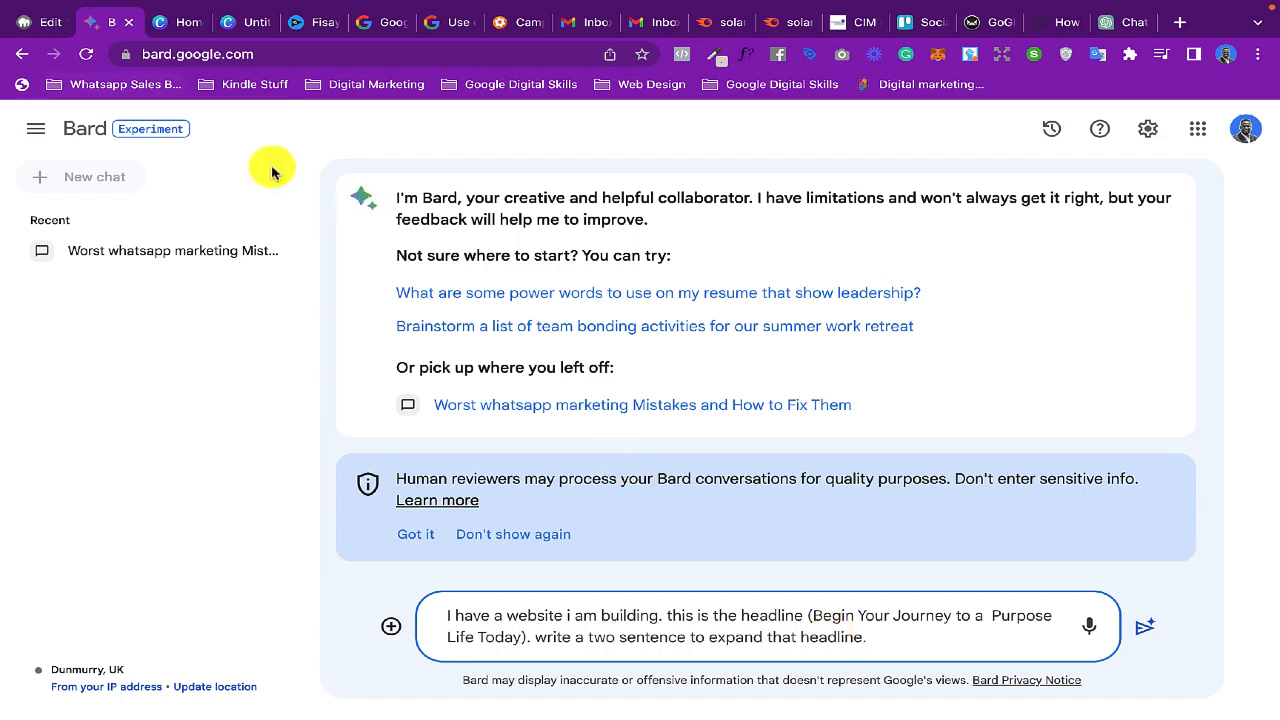
- Review the hero heading's style options and title text in Elementor, and return to the Bard prompt
click(35, 22)
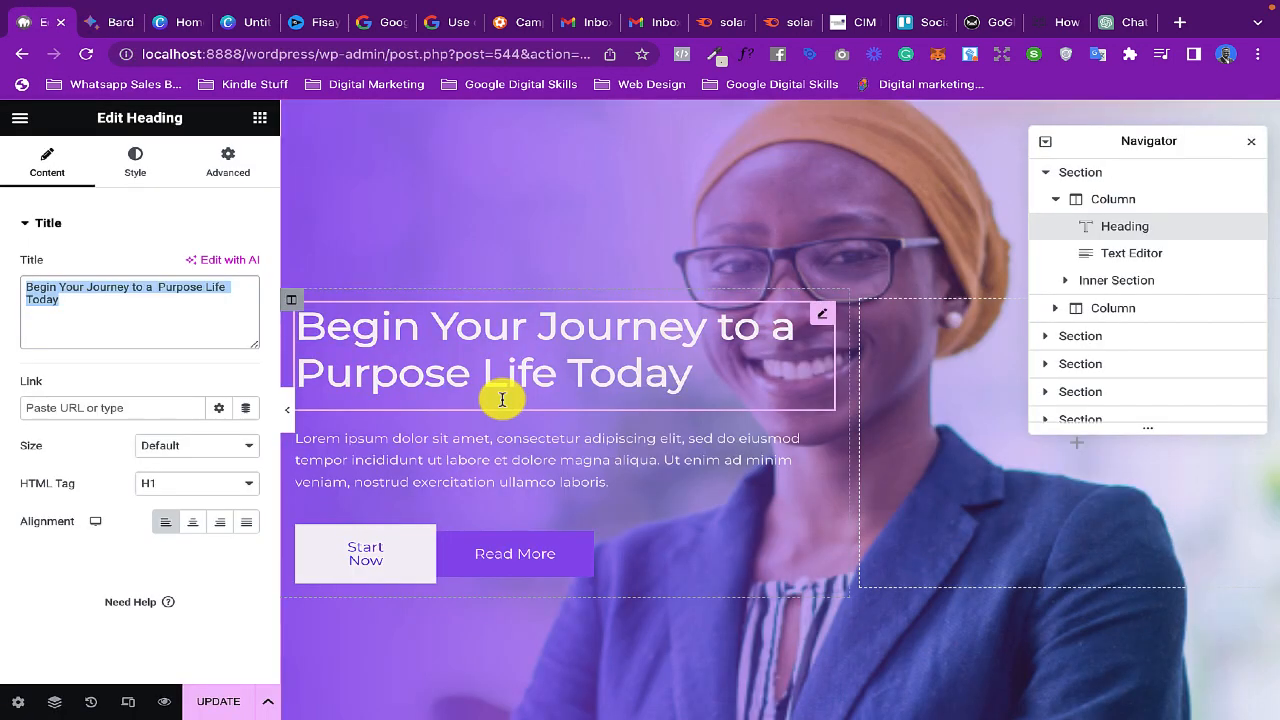
click(609, 343)
click(136, 163)
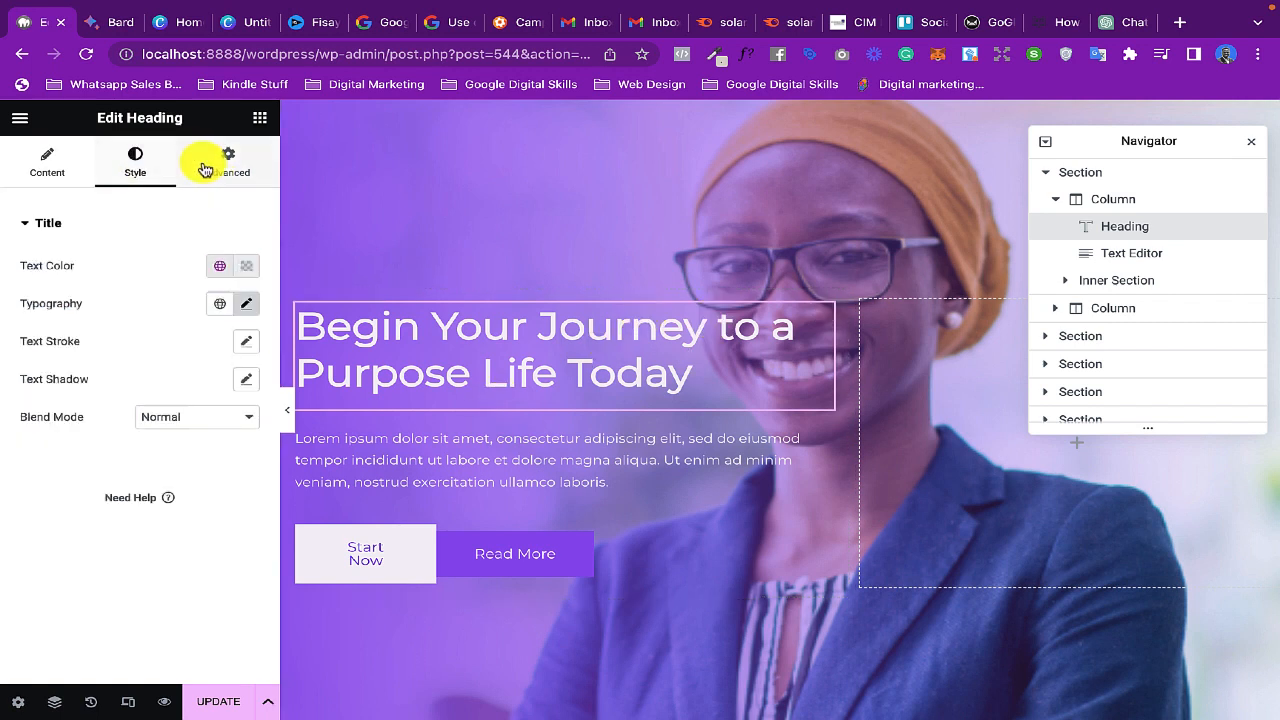
click(38, 165)
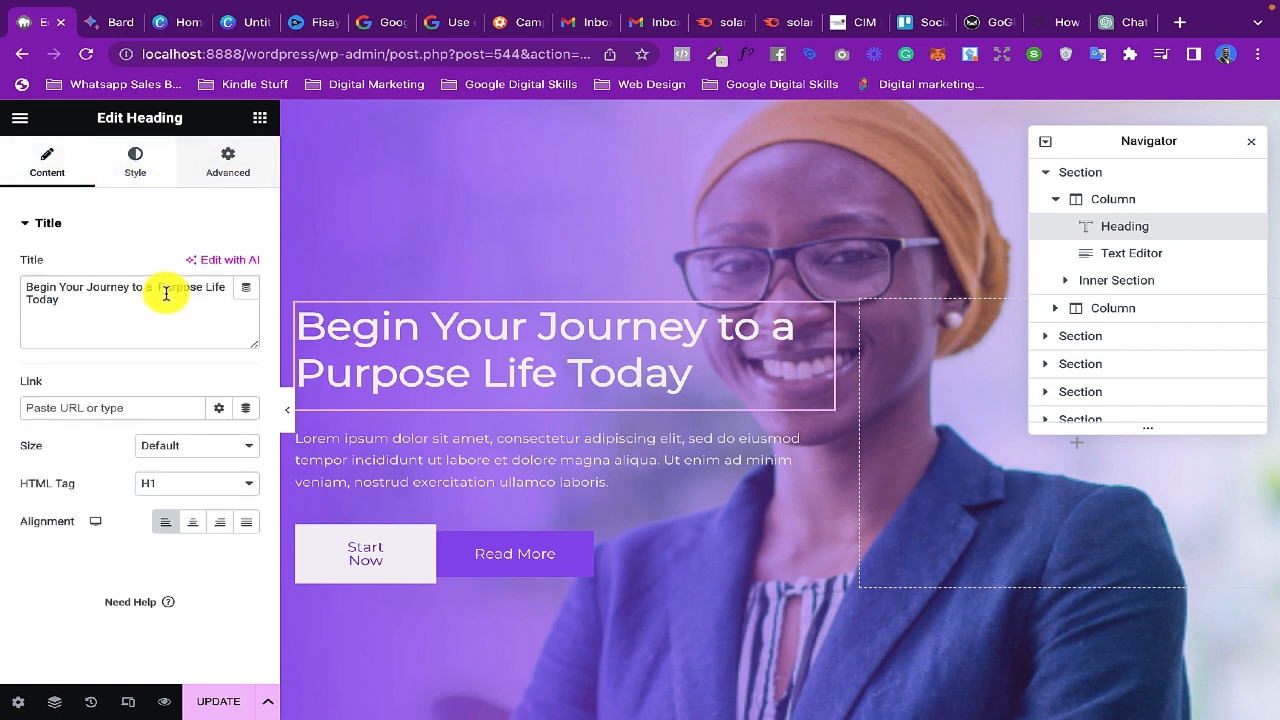
drag(74, 297, 17, 286)
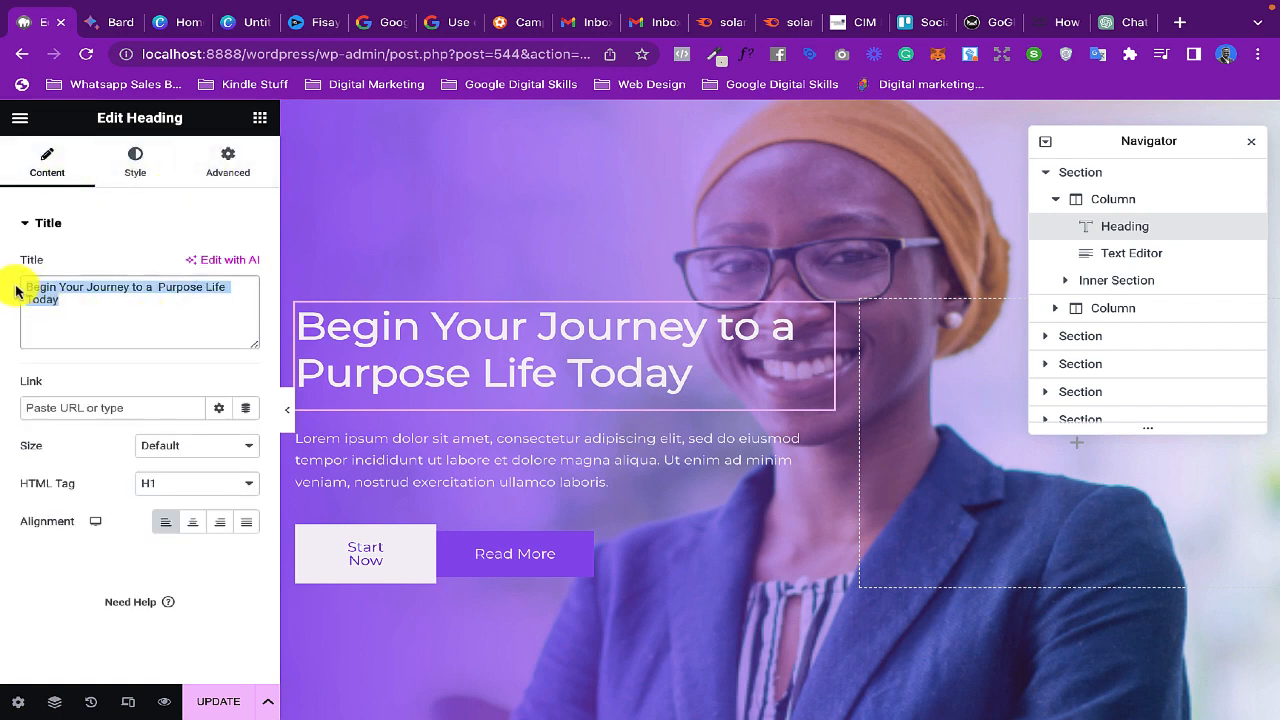
click(100, 22)
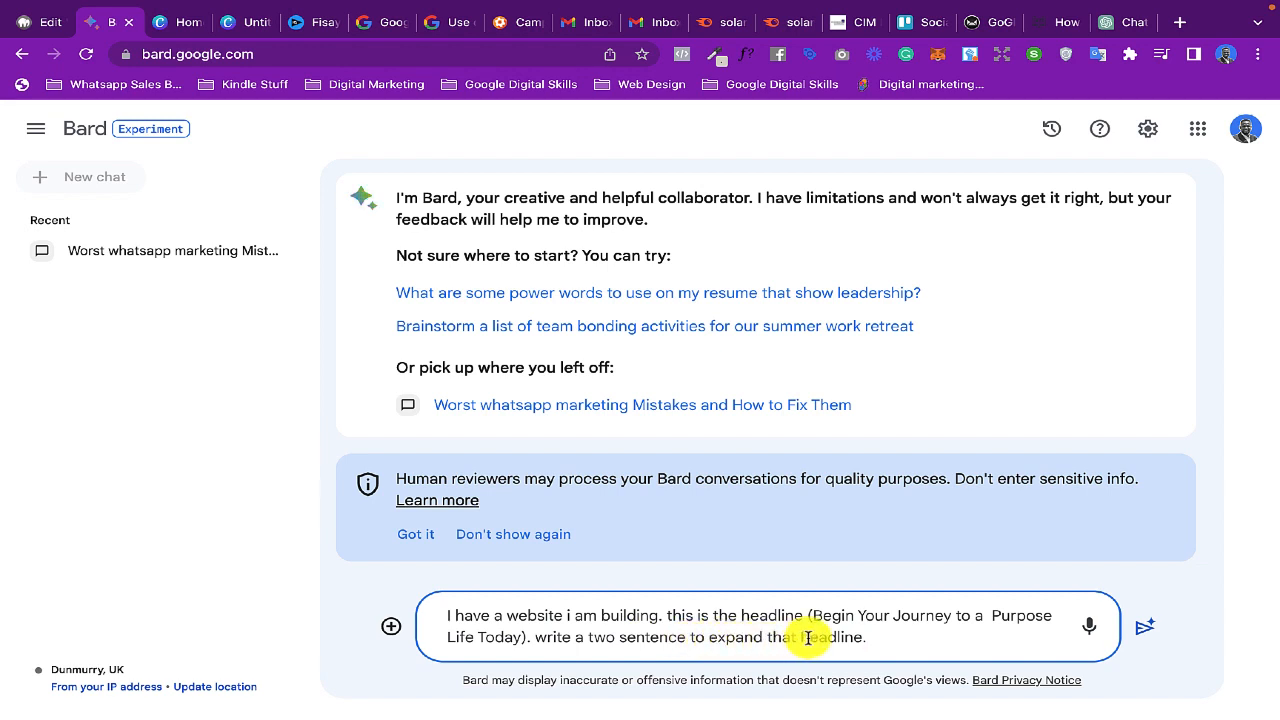
- Correct the Bard prompt's wording to "write two sentences to expand that headline" and submit it
click(583, 638)
key(BackSpace)
key(BackSpace)
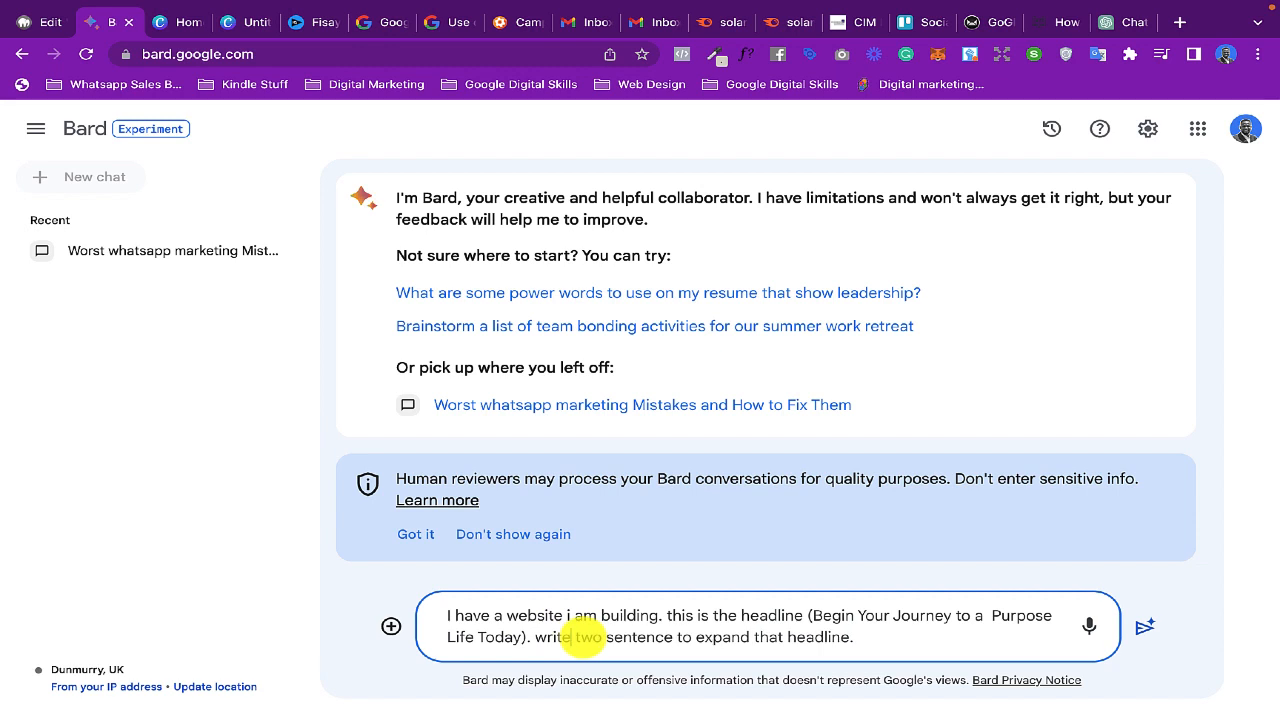
click(672, 637)
text(s)
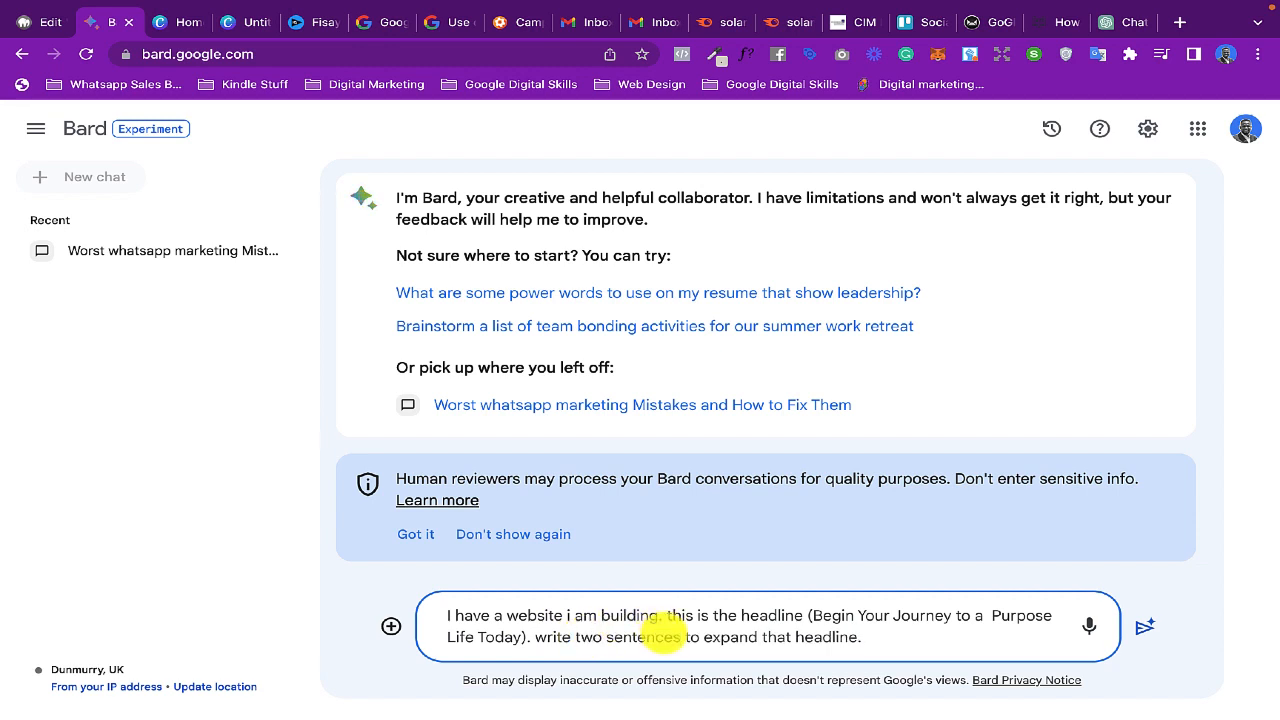
click(1143, 628)
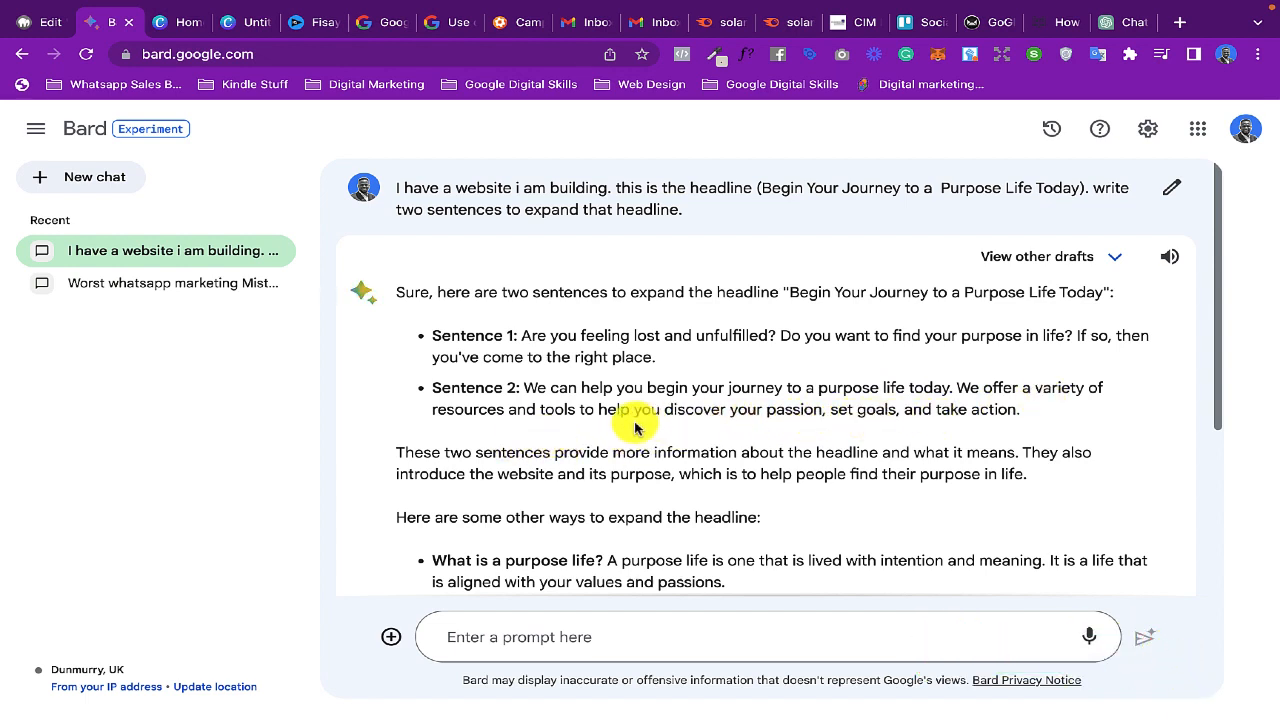
- Read through Bard's reply and copy the text of Sentence 1 without its label
scroll(625, 424, down, 1)
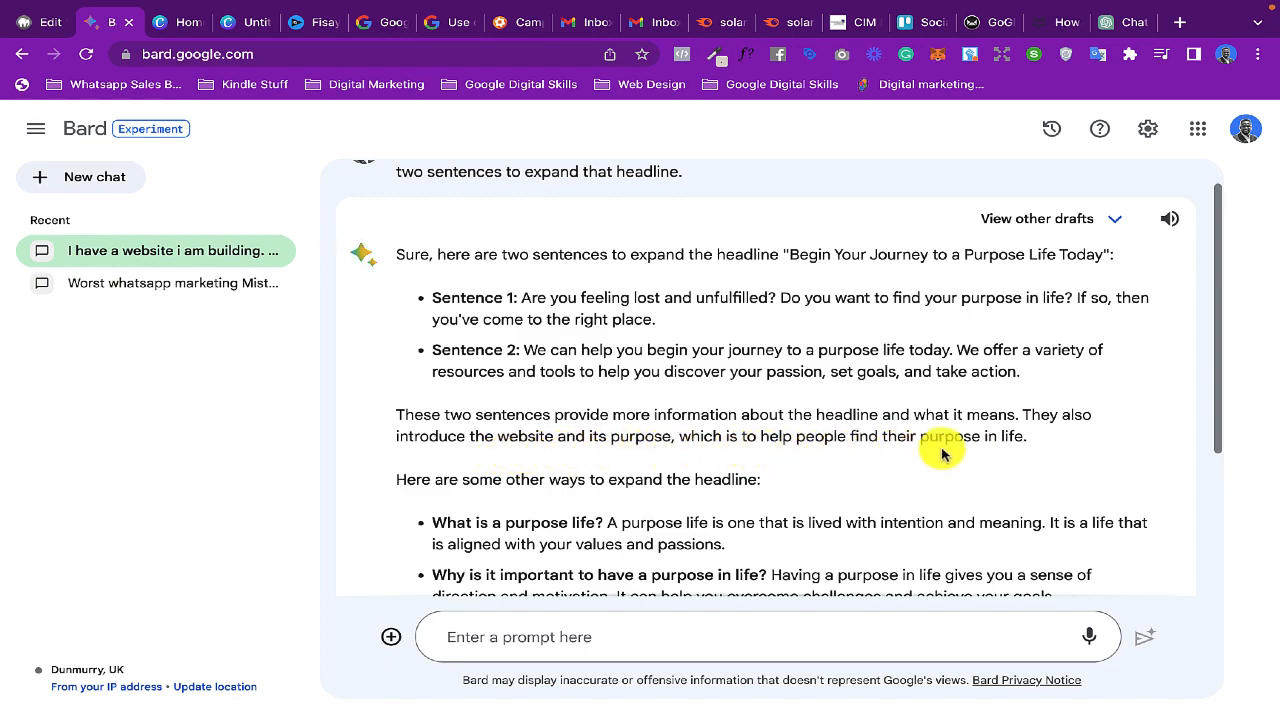
scroll(962, 452, down, 1)
scroll(962, 450, down, 2)
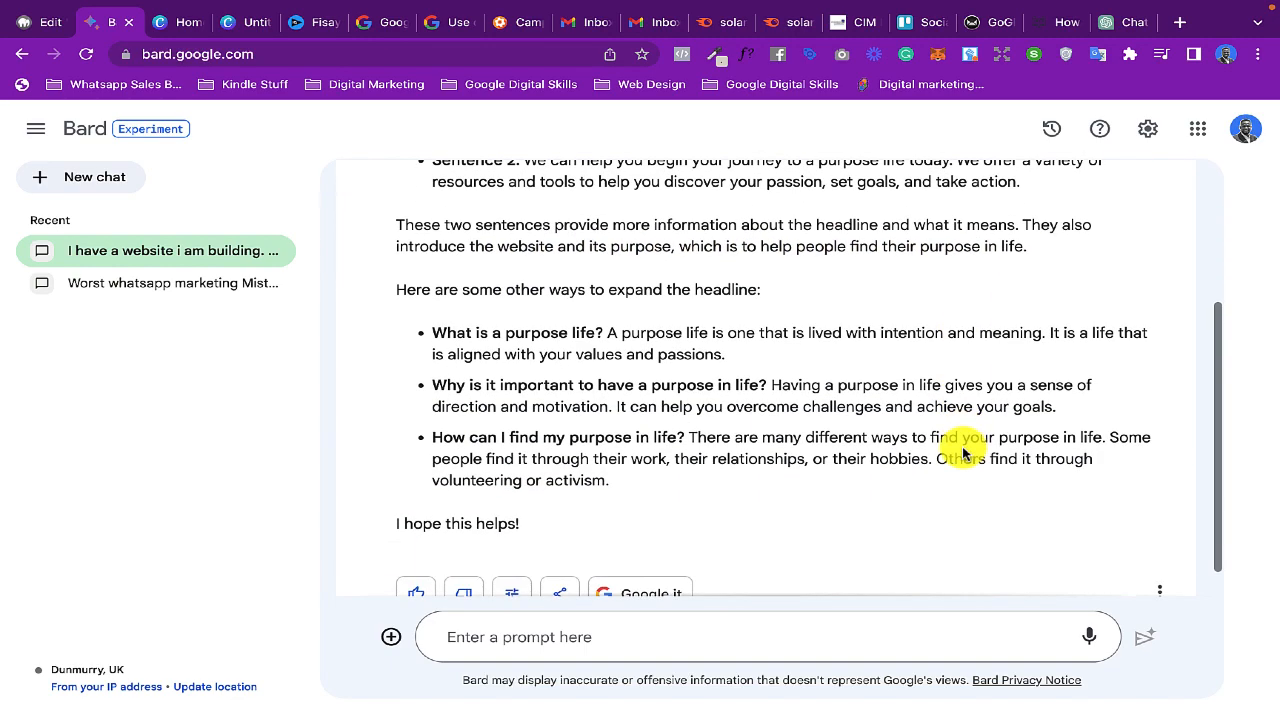
scroll(963, 445, up, 3)
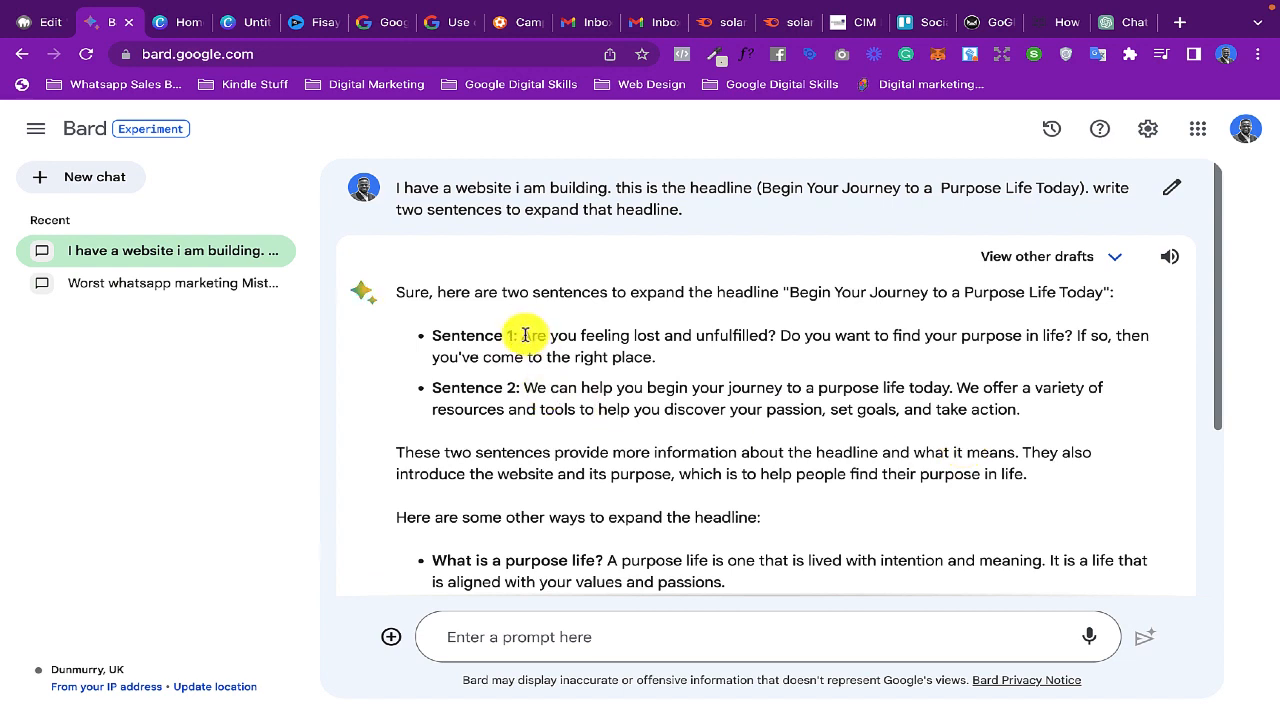
drag(520, 336, 655, 365)
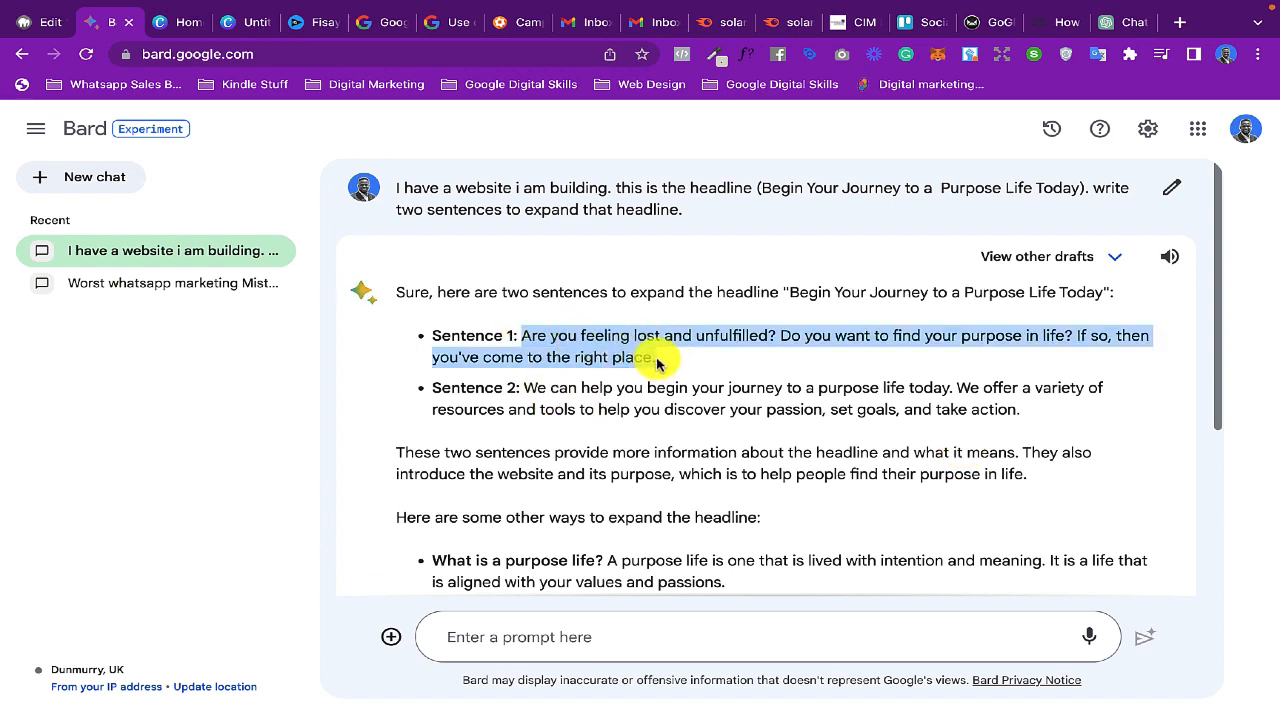
- Replace the hero paragraph's lorem ipsum text in Elementor with the sentence copied from Bard
click(40, 23)
click(350, 463)
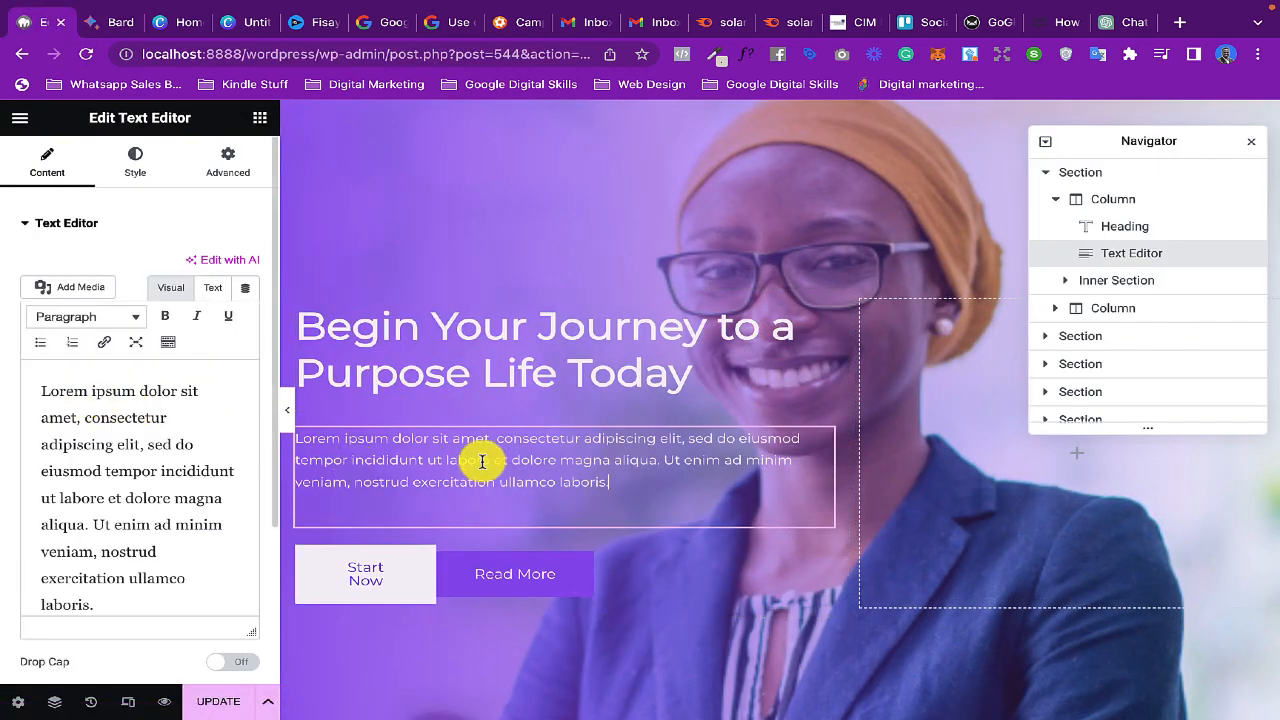
click(101, 486)
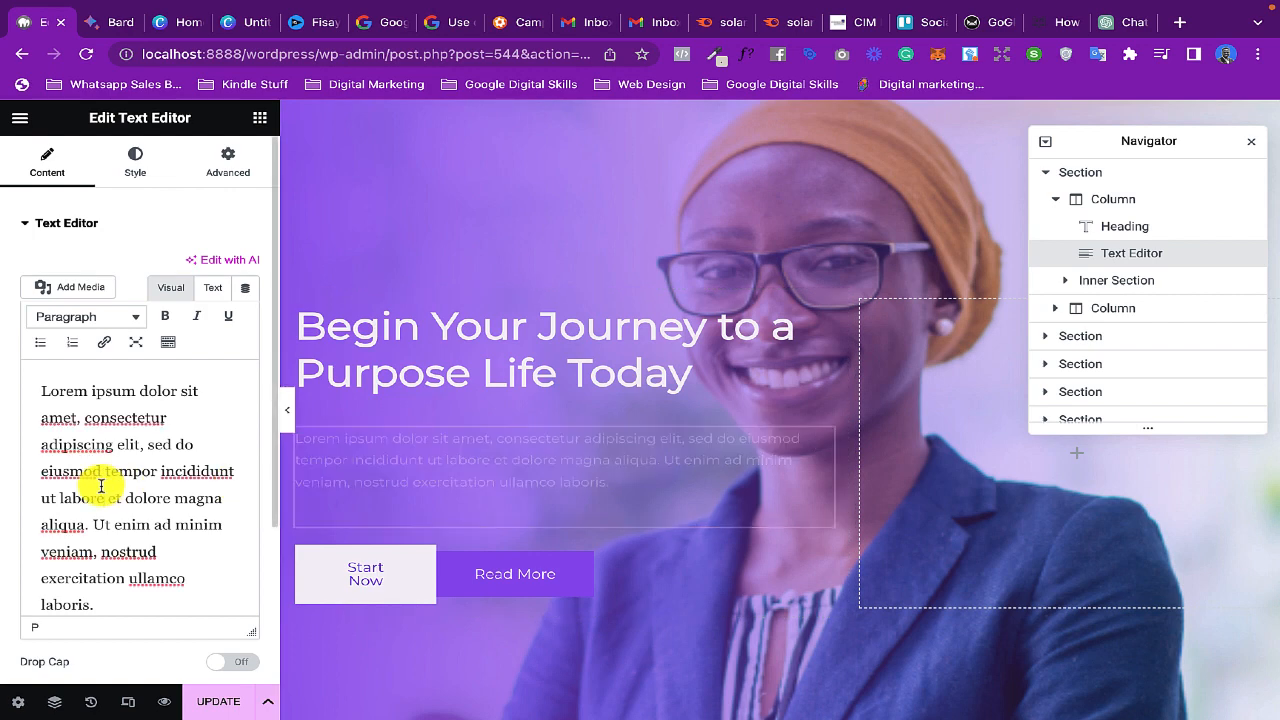
key(ctrl+a)
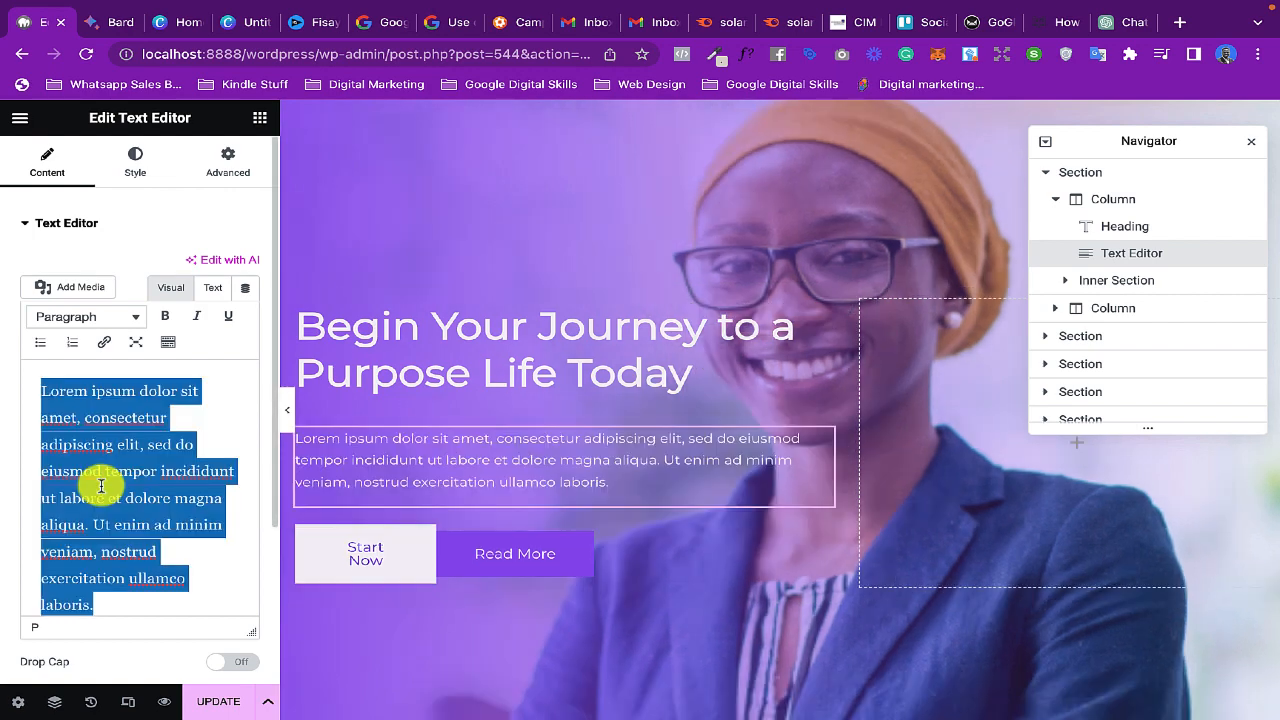
key(ctrl+v)
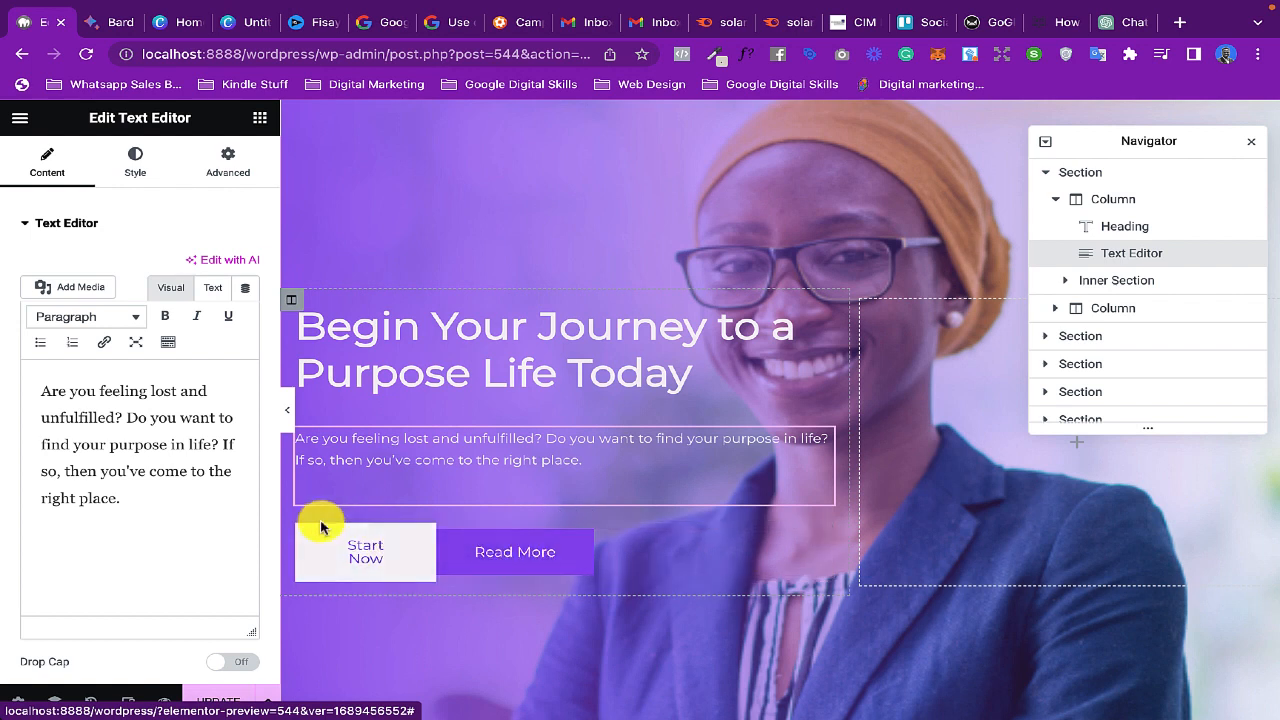
- Change the hero's "Start Now" button text to "Learn More", dismissing the Elementor AI dialog
click(347, 541)
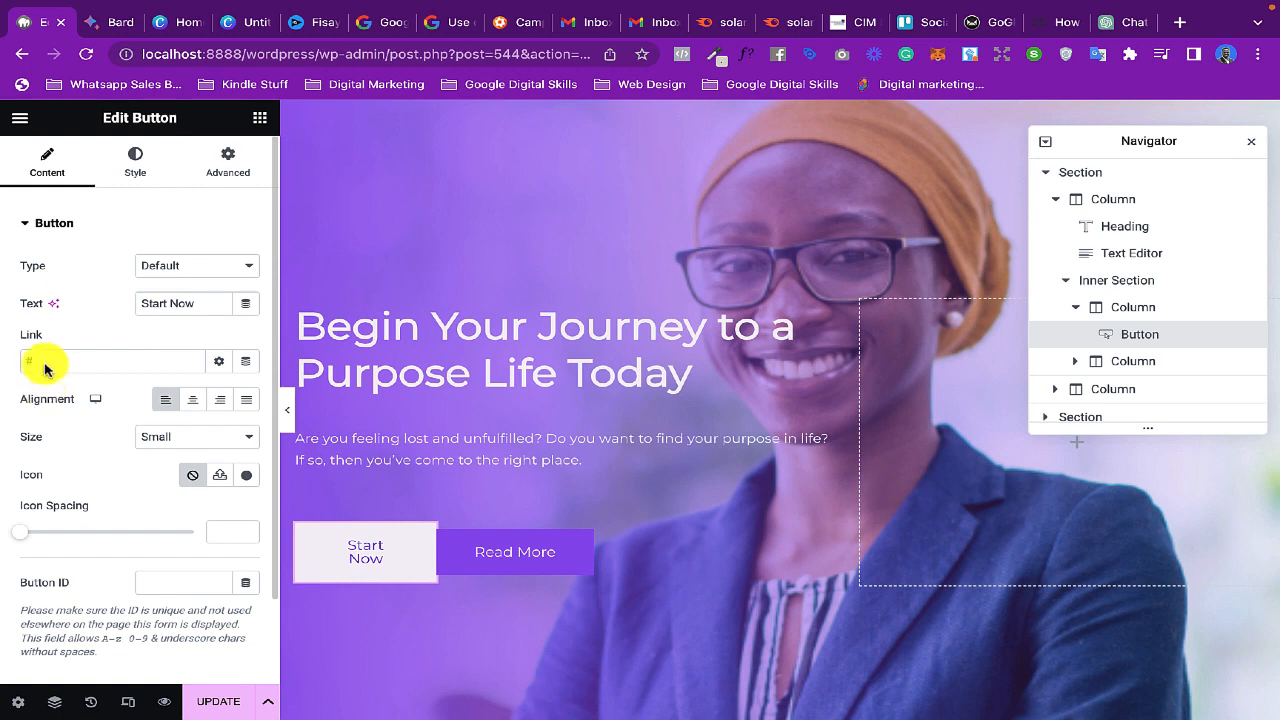
click(54, 305)
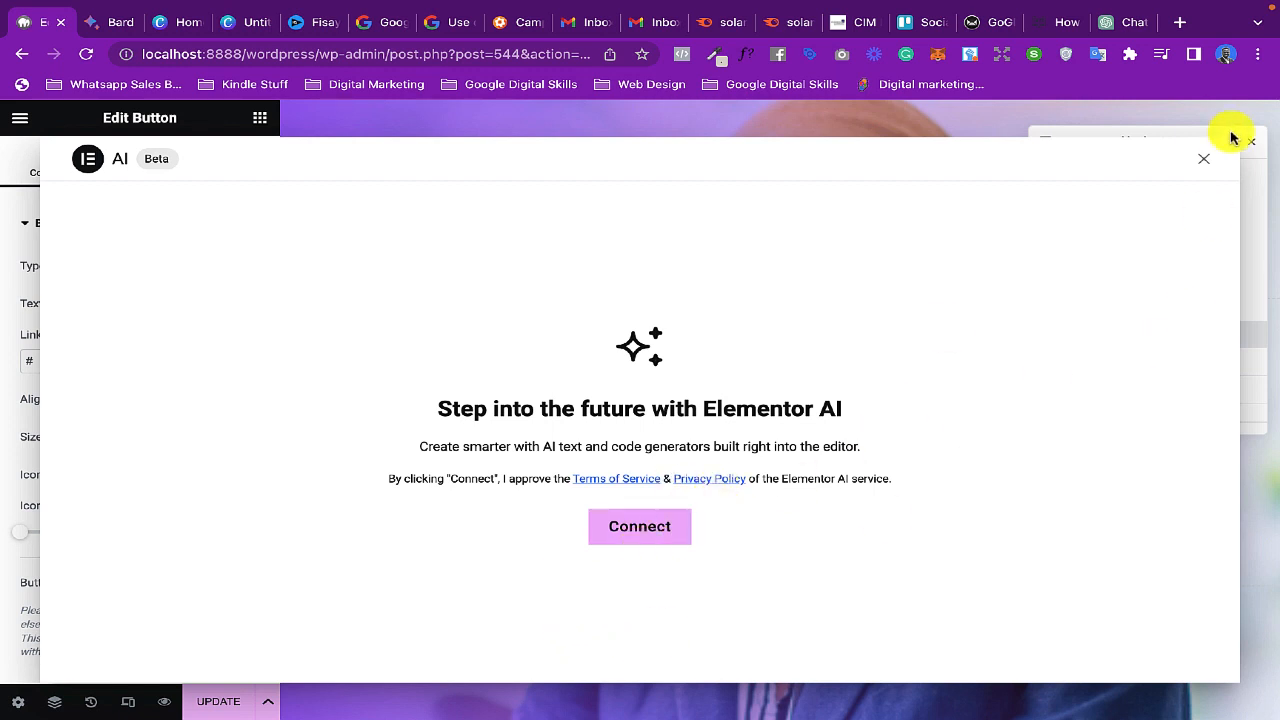
click(1203, 159)
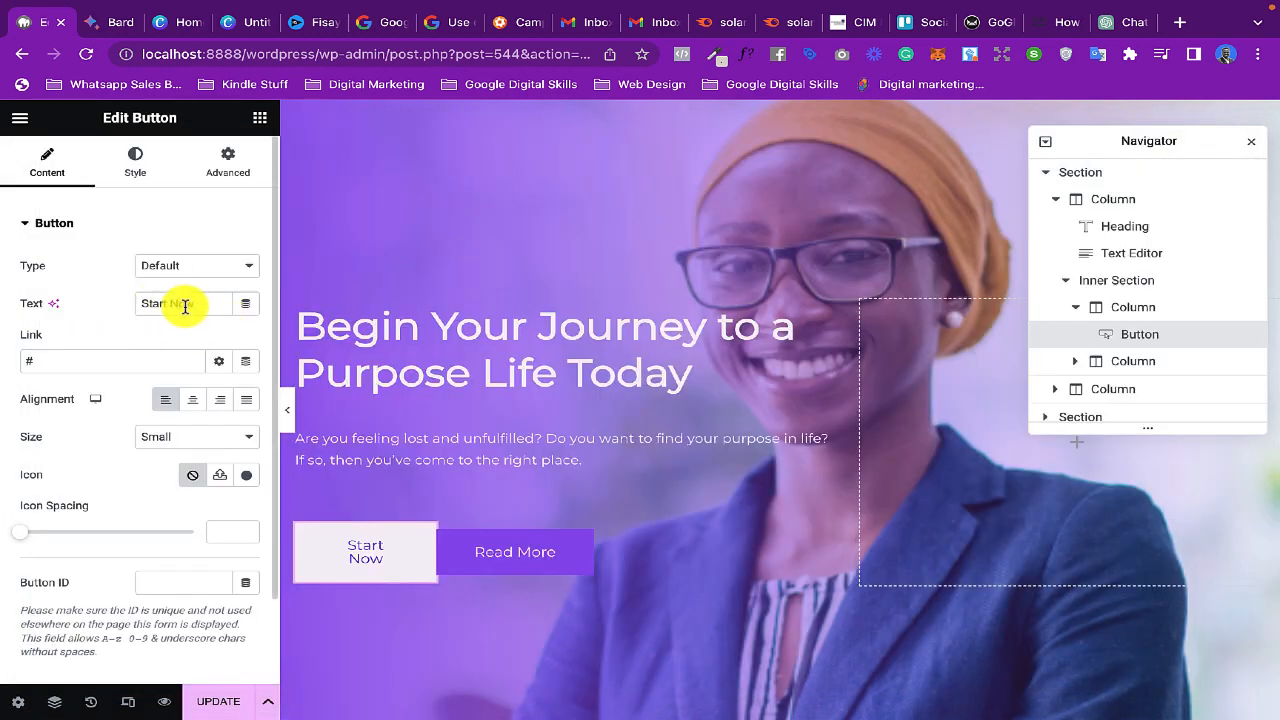
drag(196, 305, 136, 310)
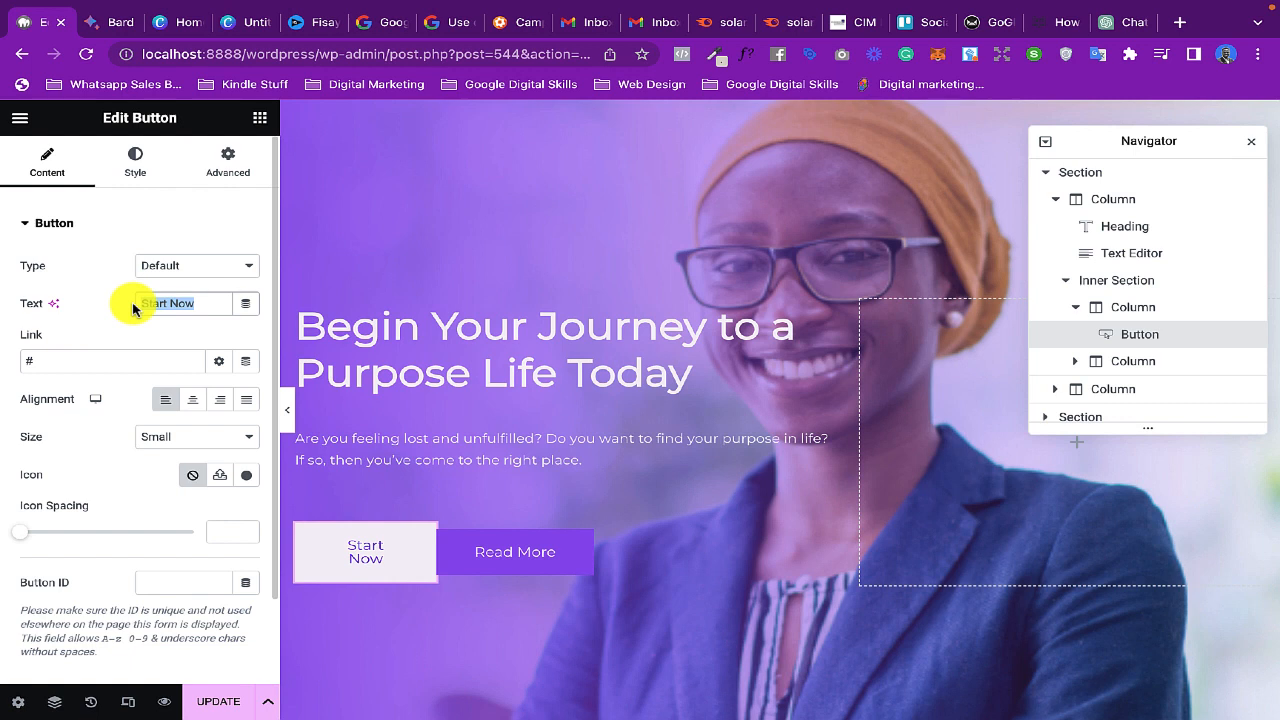
text(Lear)
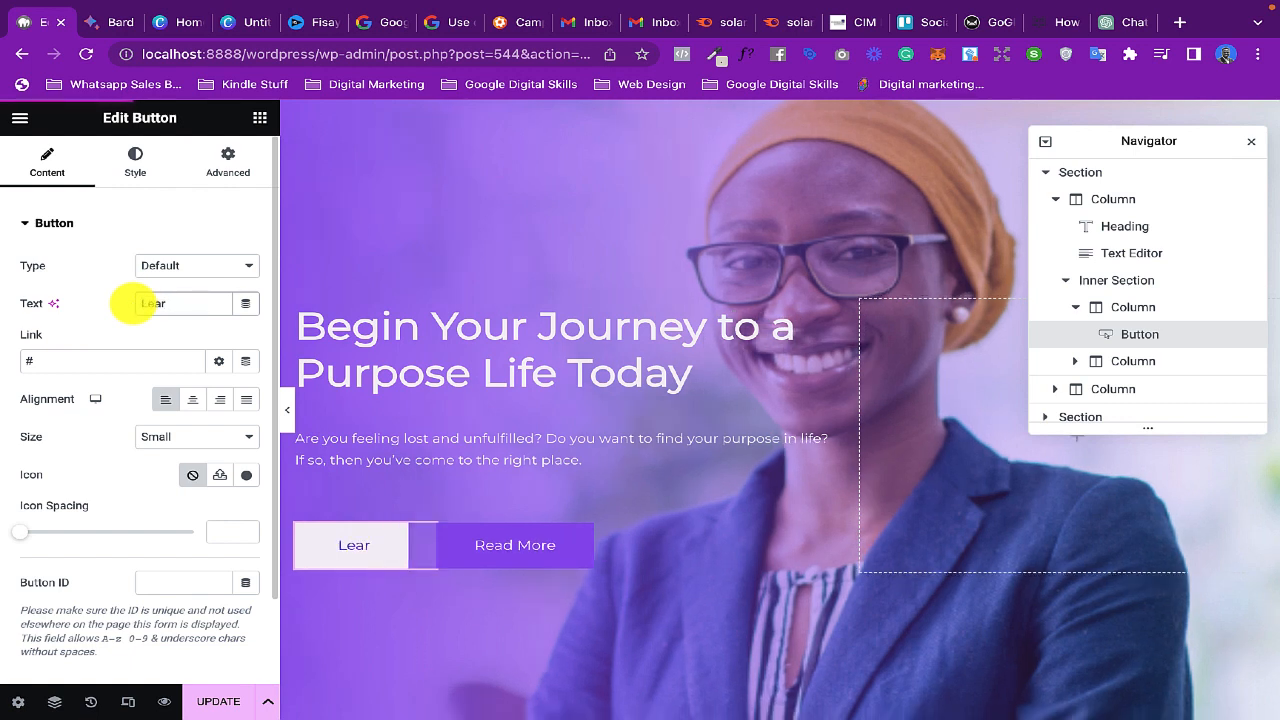
text(n More)
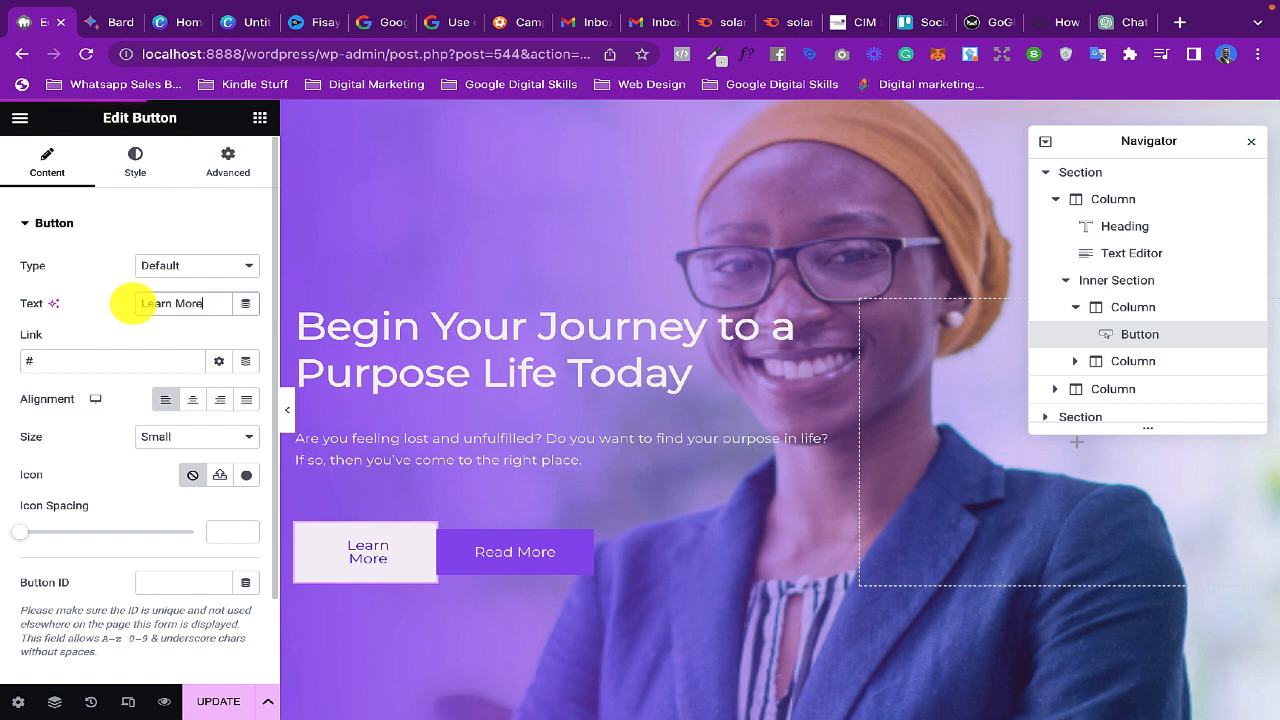
- Change the hero's "Read More" button text to "Contact Us Today"
click(458, 554)
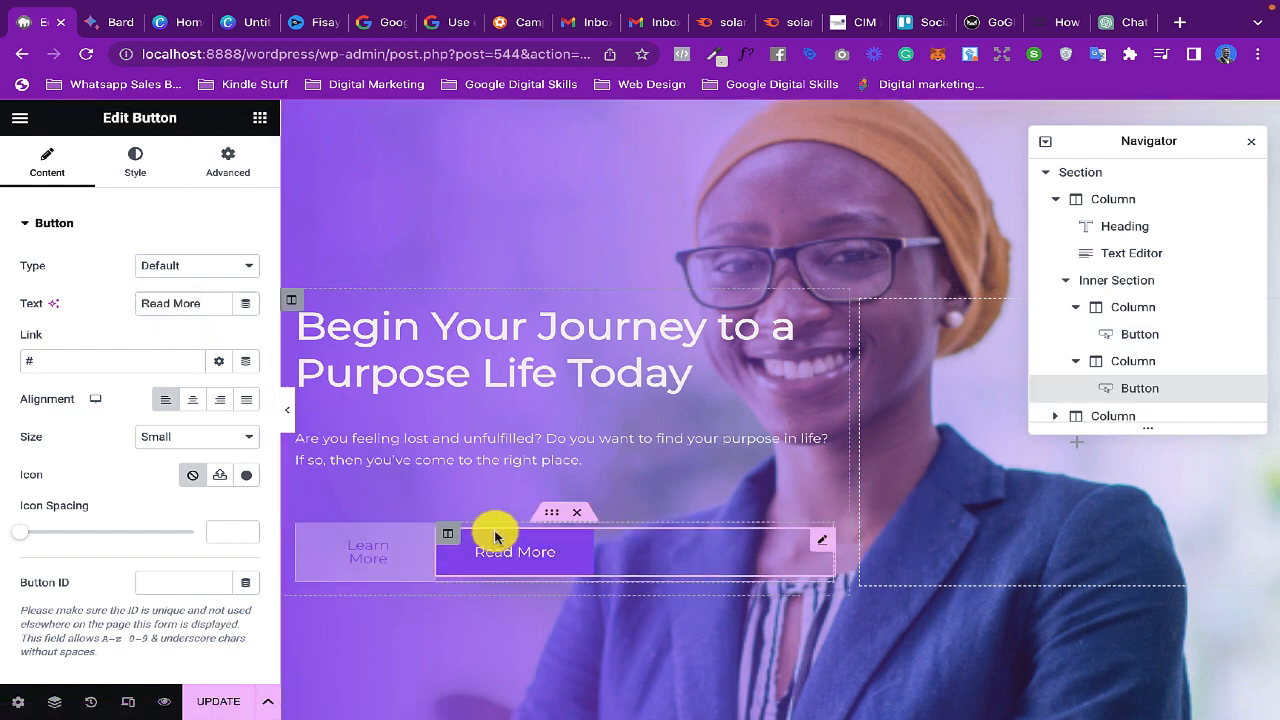
drag(206, 303, 135, 303)
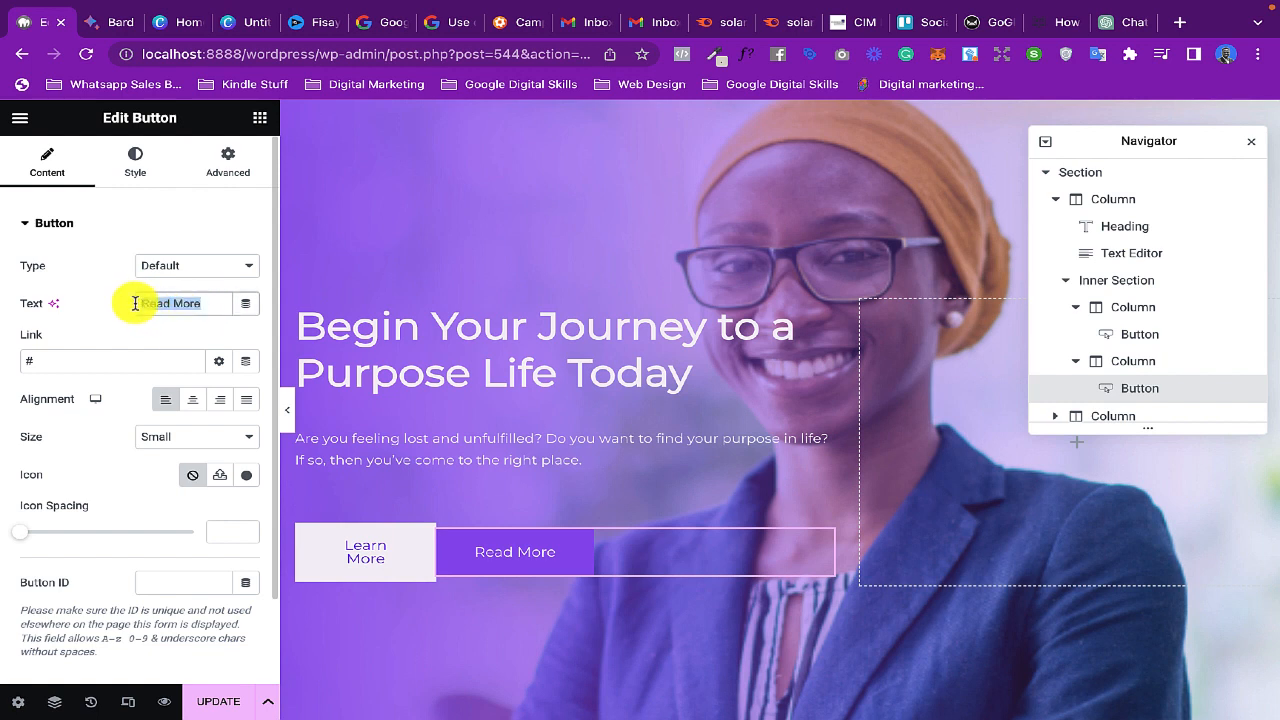
text(About)
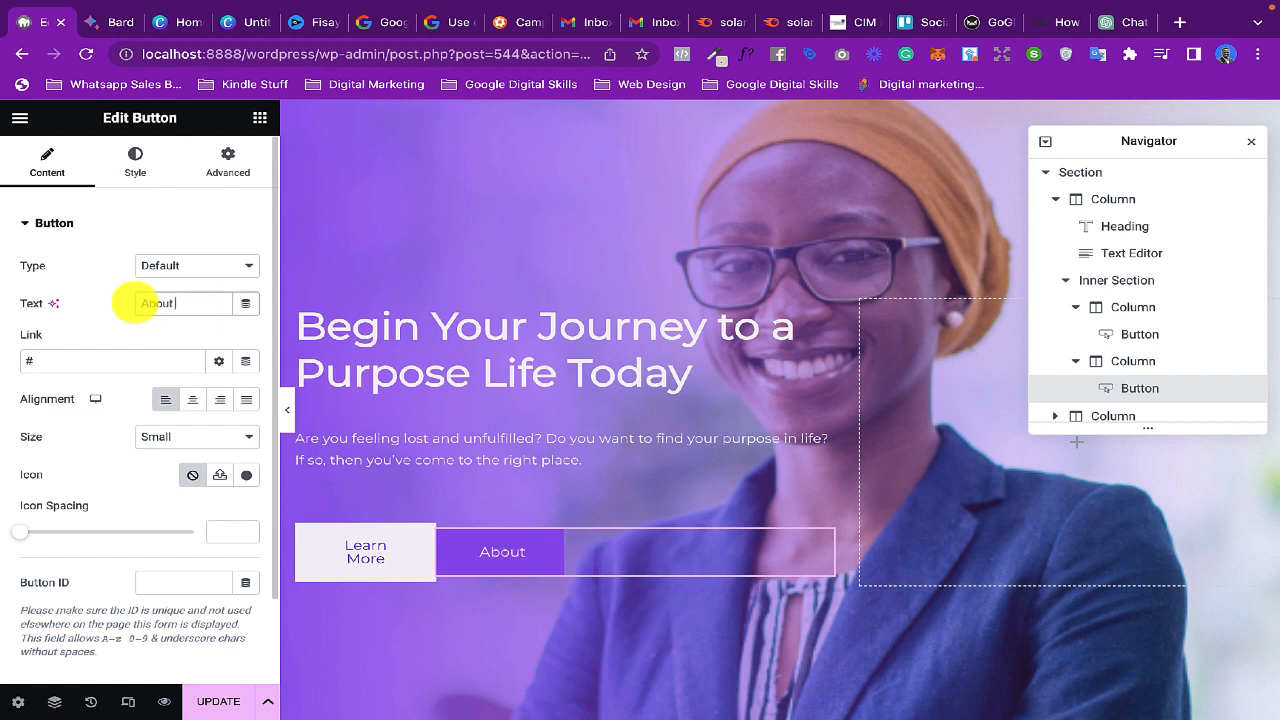
key(BackSpace)
key(BackSpace)
key(BackSpace)
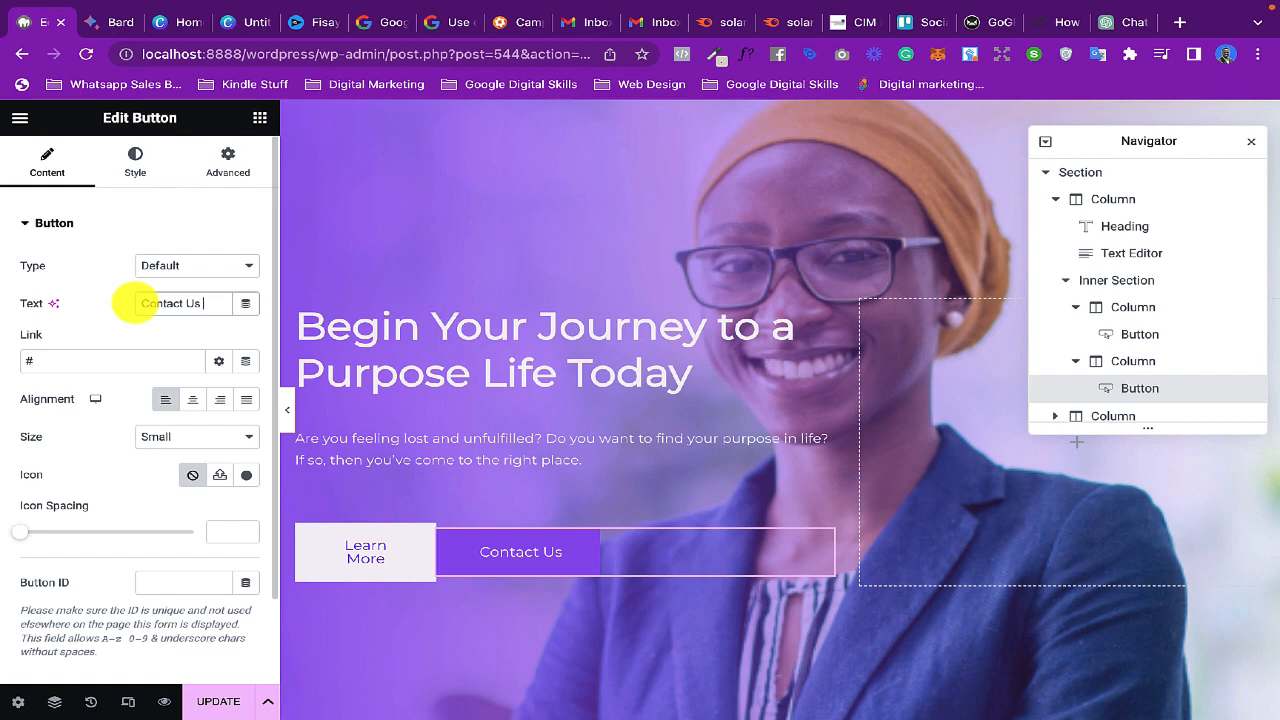
text(y)
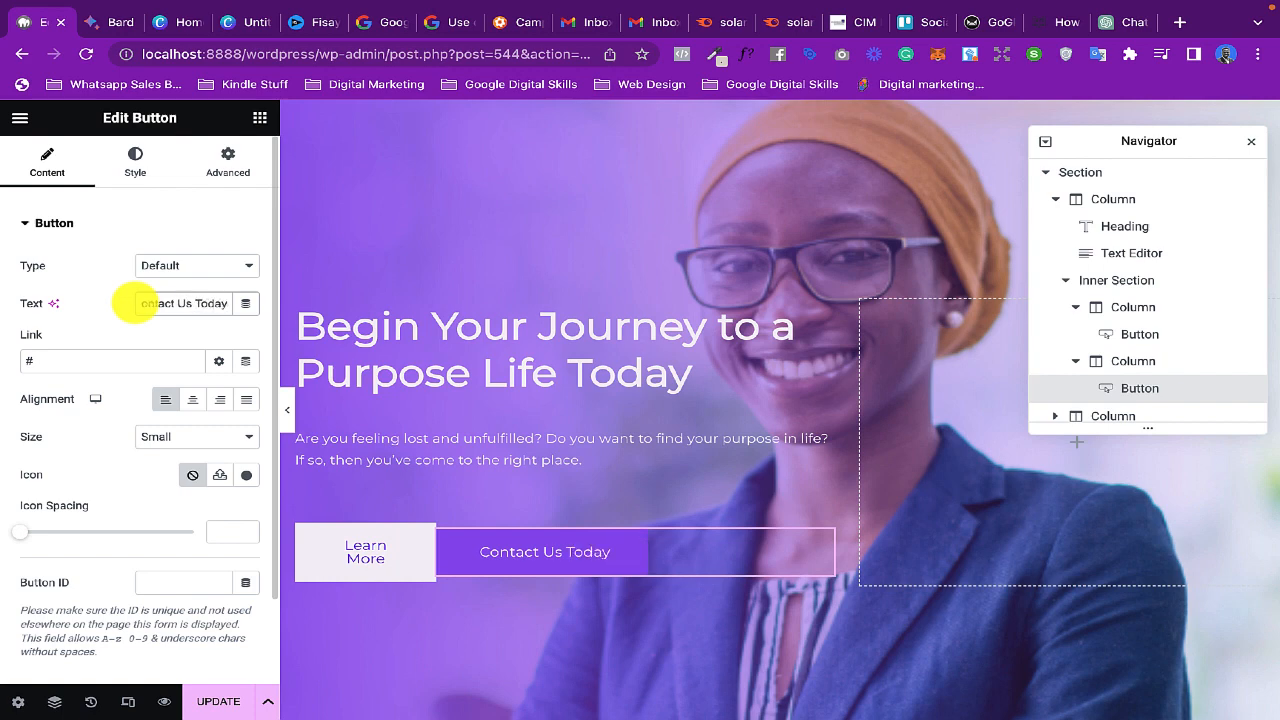
- Preview the hero section without the editing panel, and set the second hero button's text to "Contact Us"
click(285, 410)
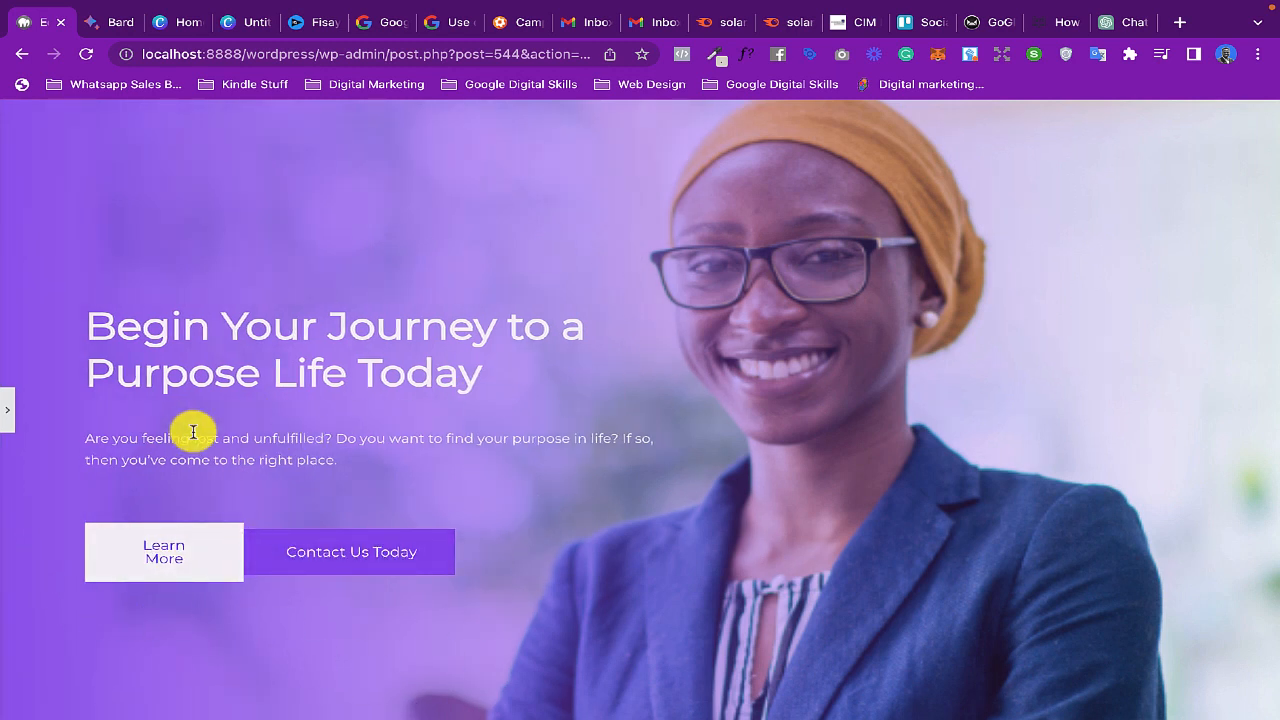
click(10, 413)
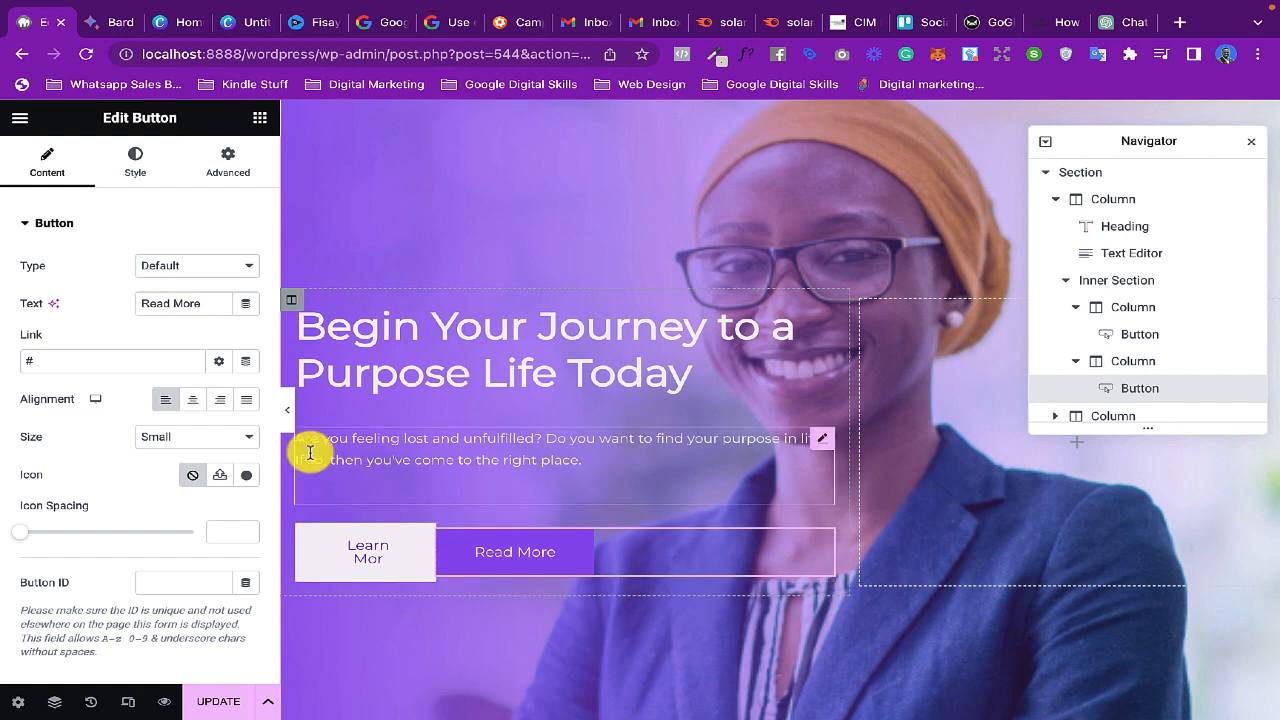
drag(204, 303, 119, 311)
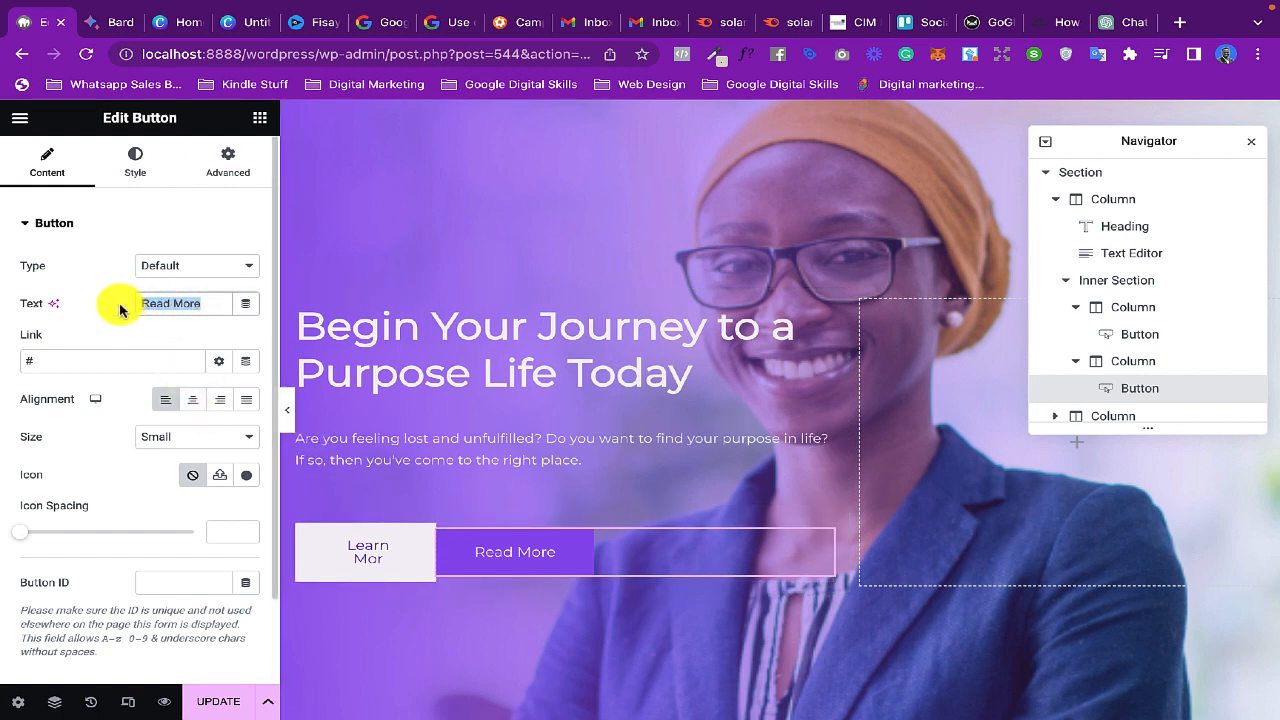
text(Contact Us)
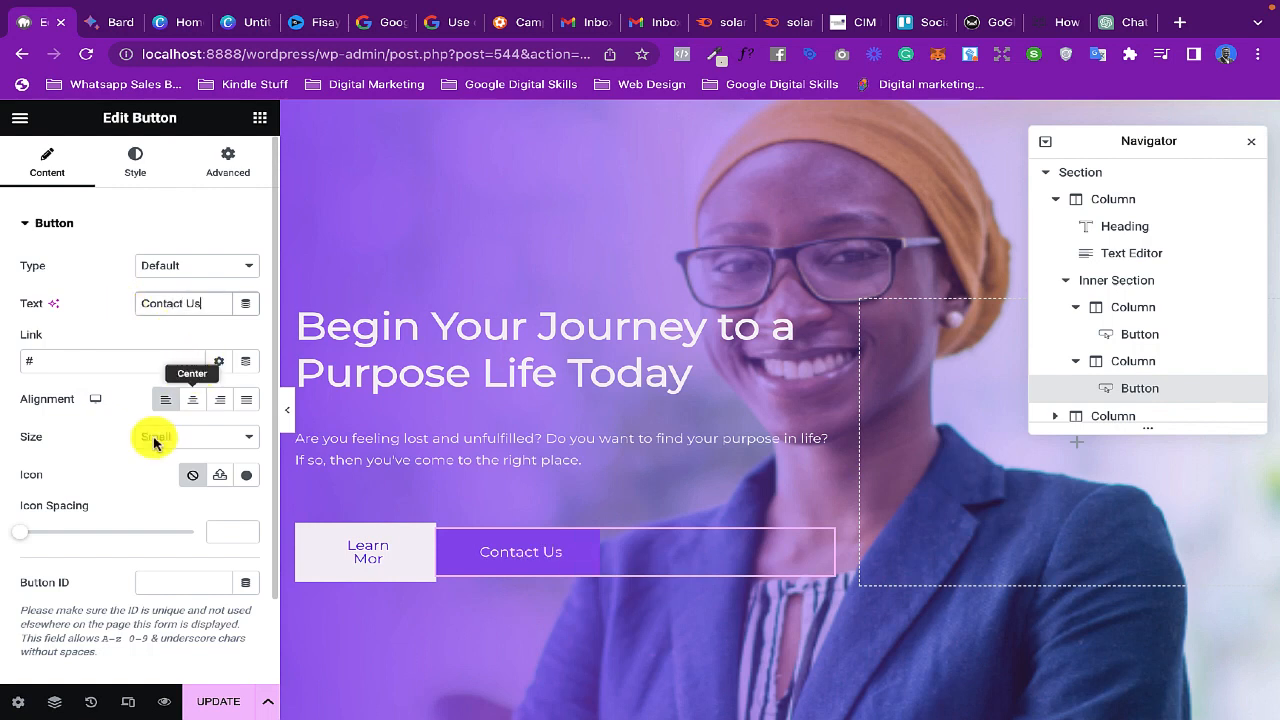
- Move the Navigator clear of the header menu and copy the link address of its Contact item for the button's link
click(54, 360)
scroll(371, 371, up, 2)
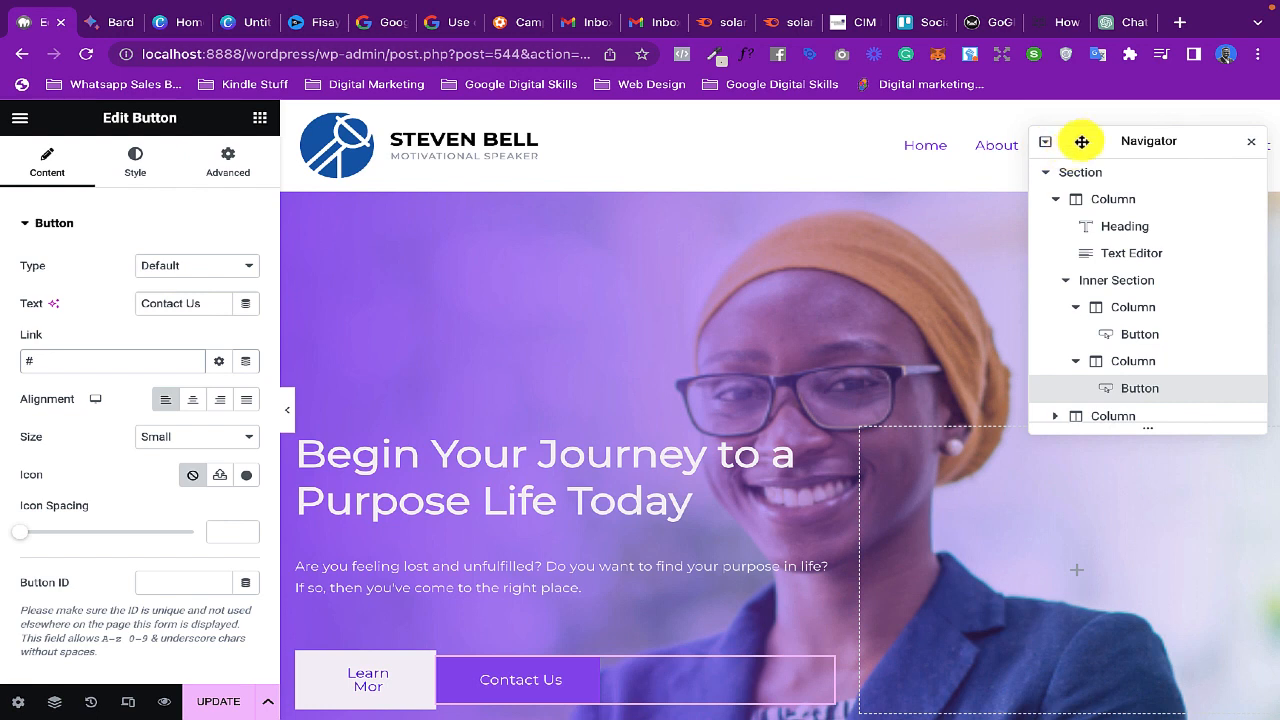
drag(1085, 138, 1080, 291)
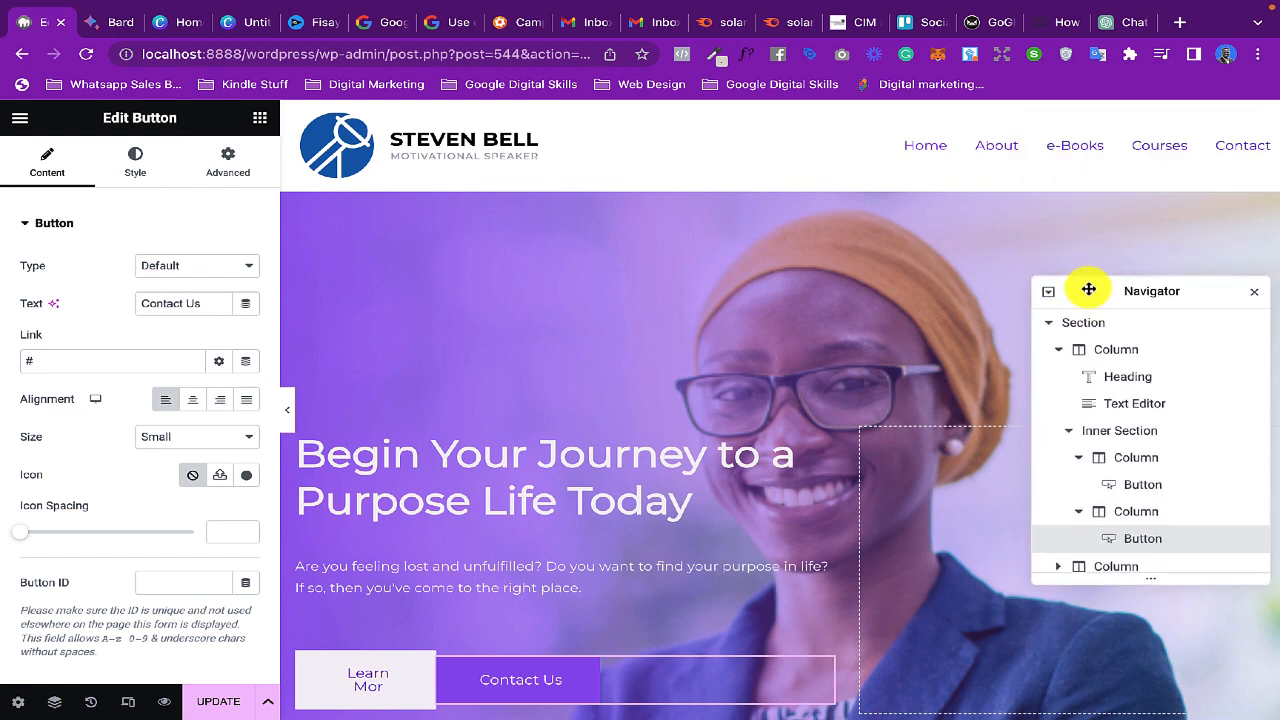
right_click(1232, 143)
mouse_move(1095, 207)
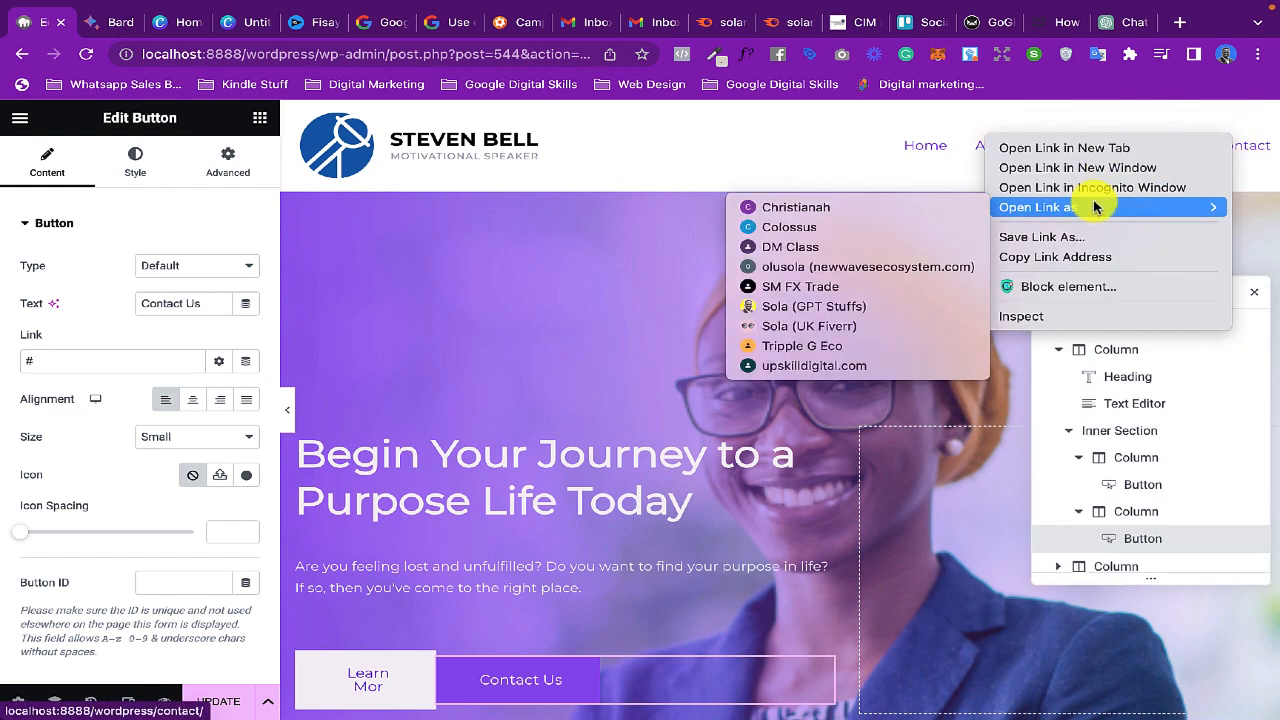
click(1063, 260)
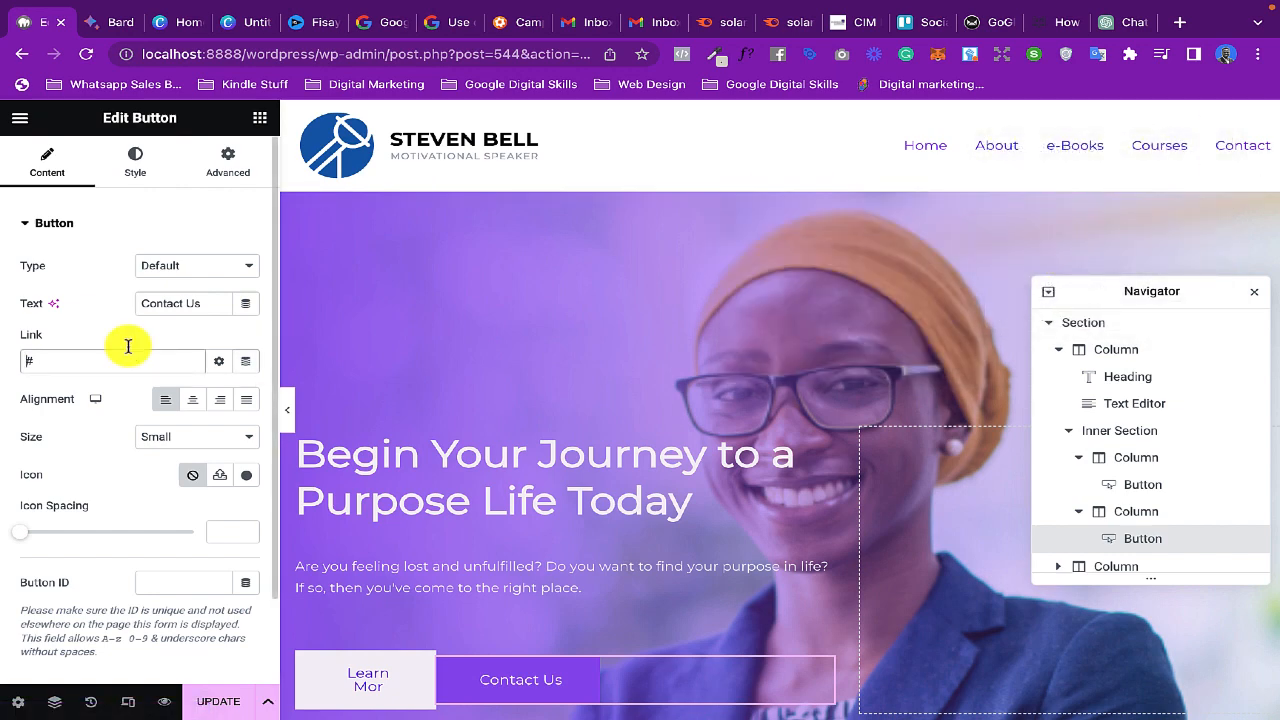
- Replace the "Contact Us" button's placeholder link with the copied Contact page address and update the page
drag(94, 361, 2, 356)
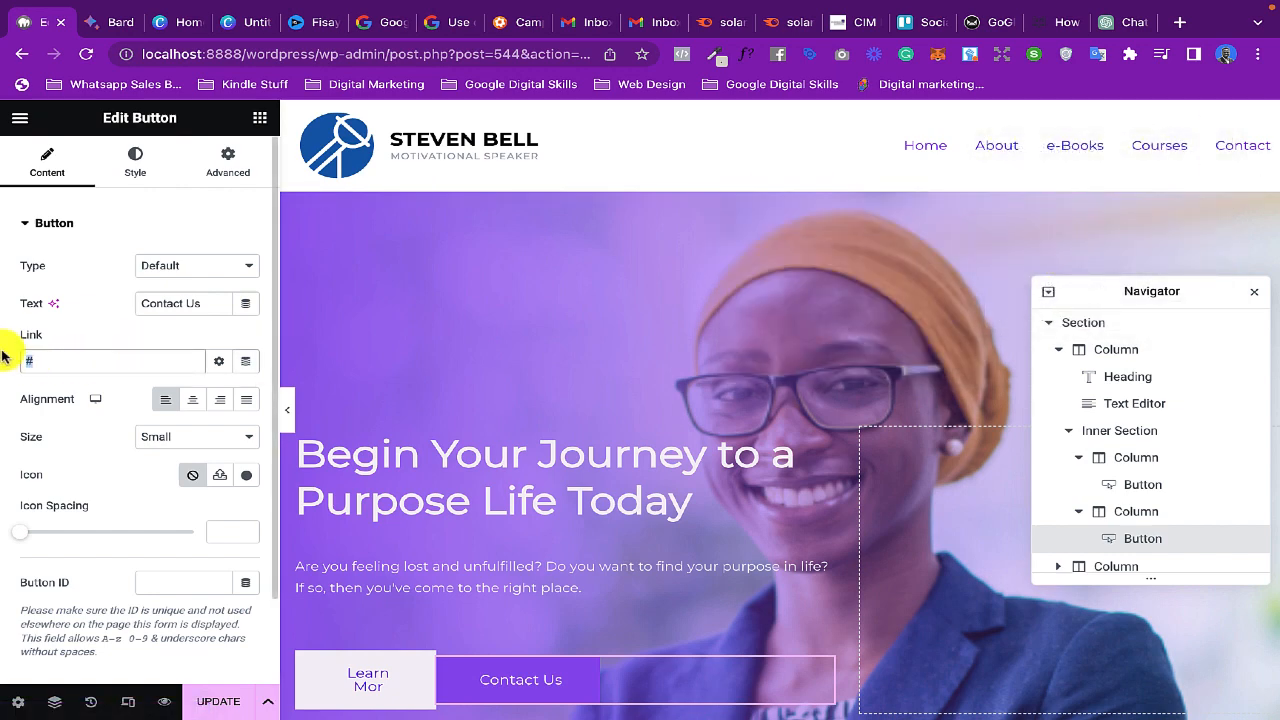
key(ctrl+v)
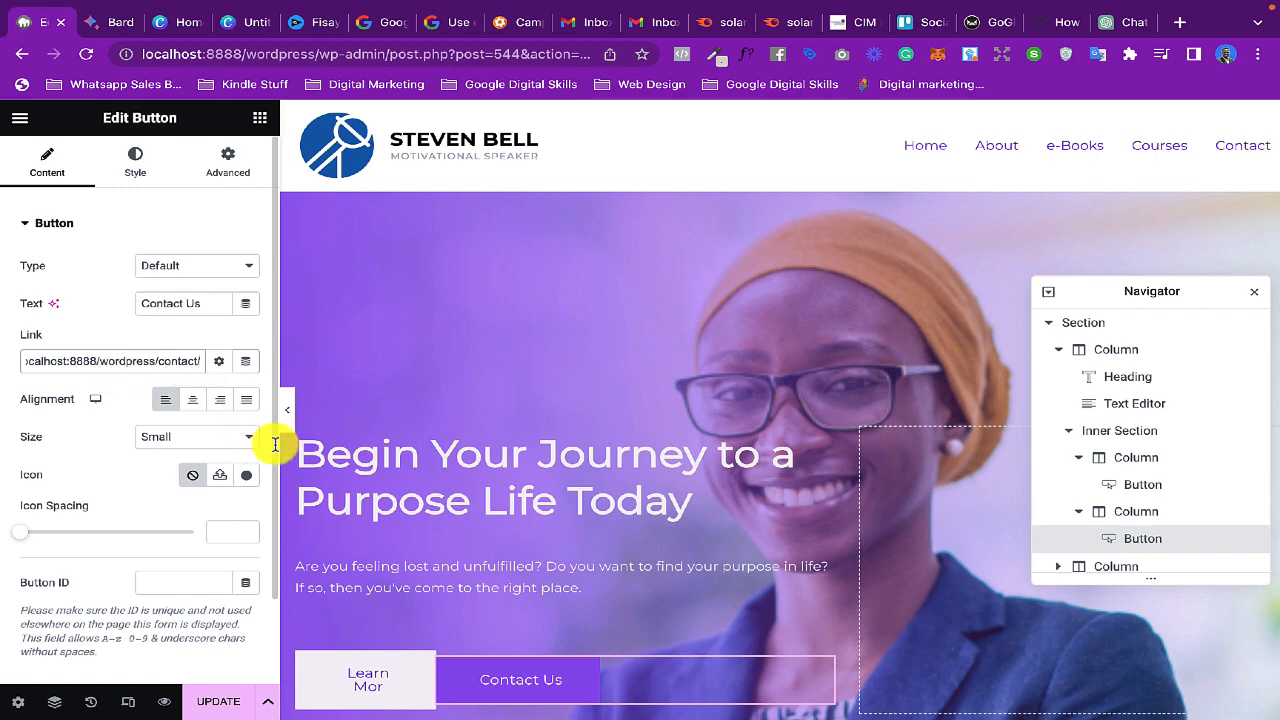
click(213, 703)
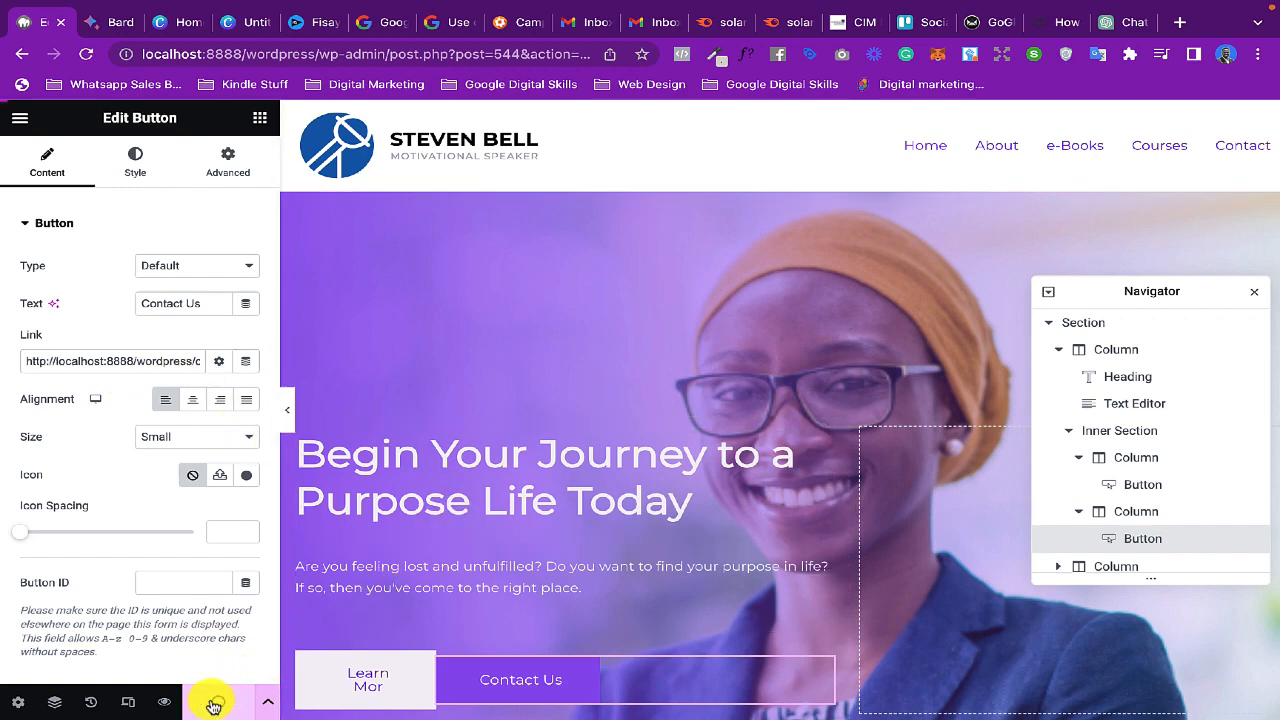
- Inspect the pixel dimensions of the Initech logo in the "As Featured In" gallery's media library, and close it without adding the image
scroll(735, 550, down, 3)
scroll(745, 555, down, 5)
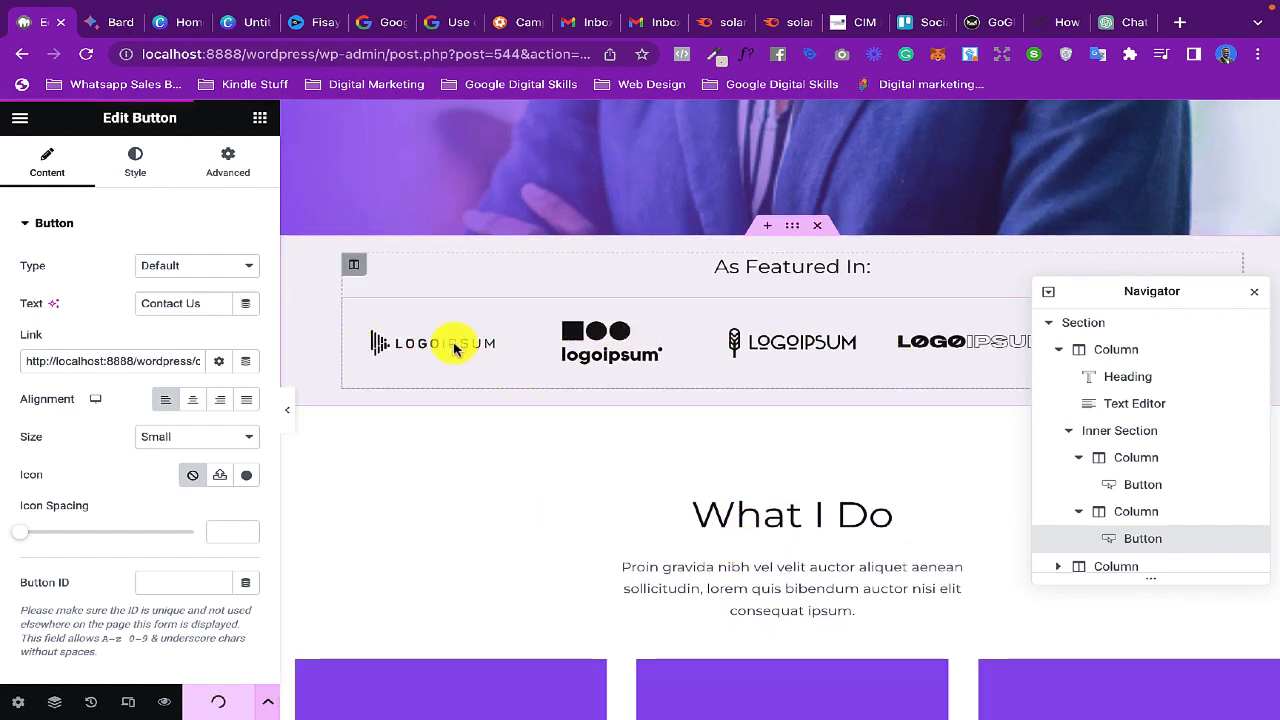
click(453, 347)
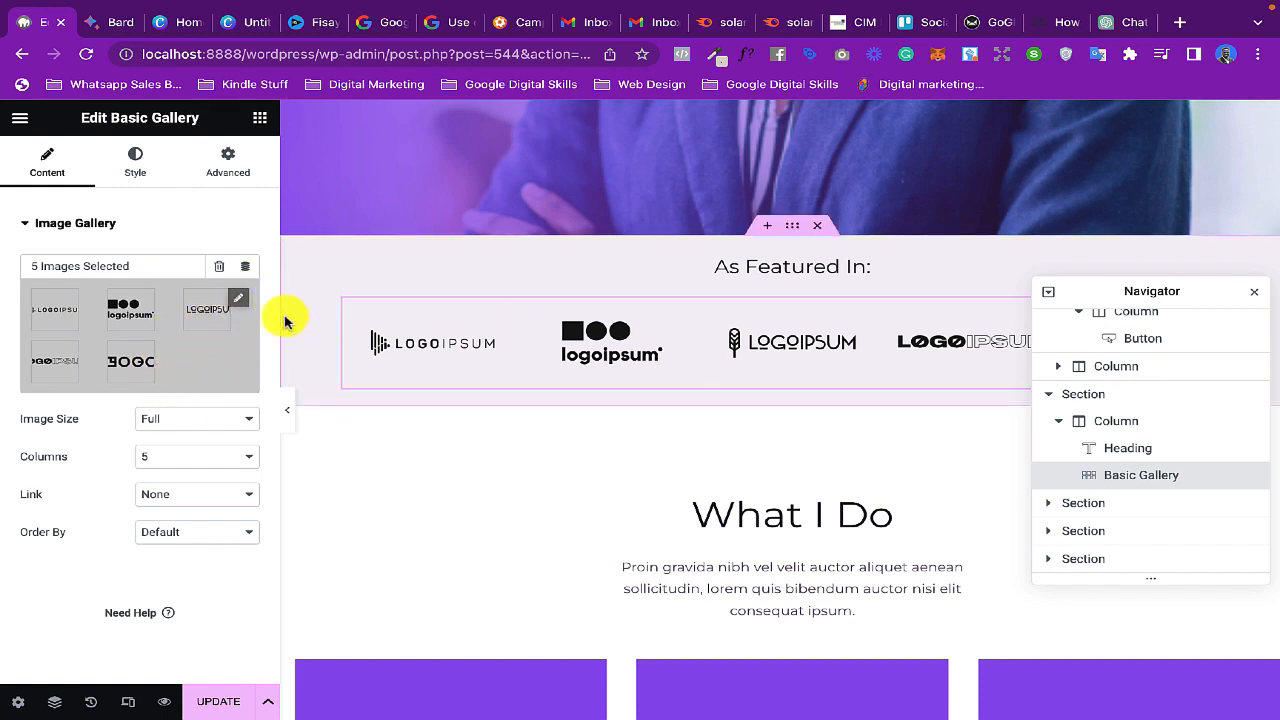
click(238, 304)
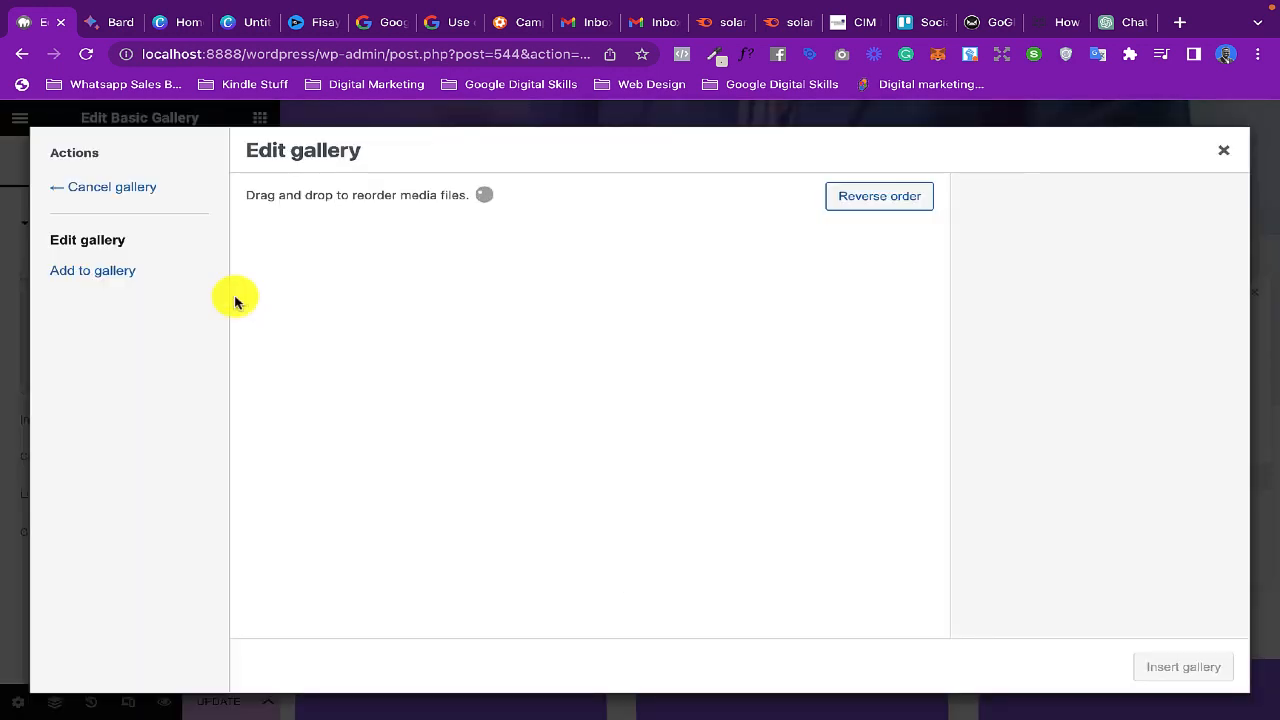
click(136, 276)
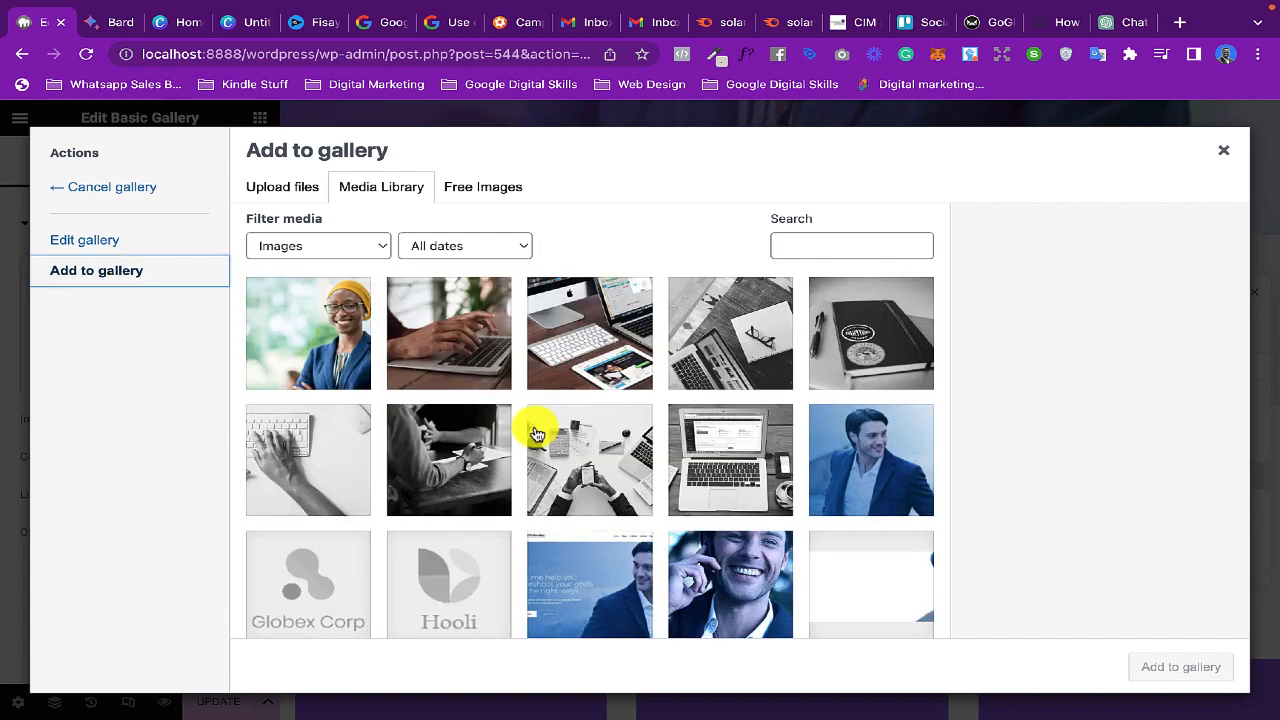
scroll(535, 432, down, 5)
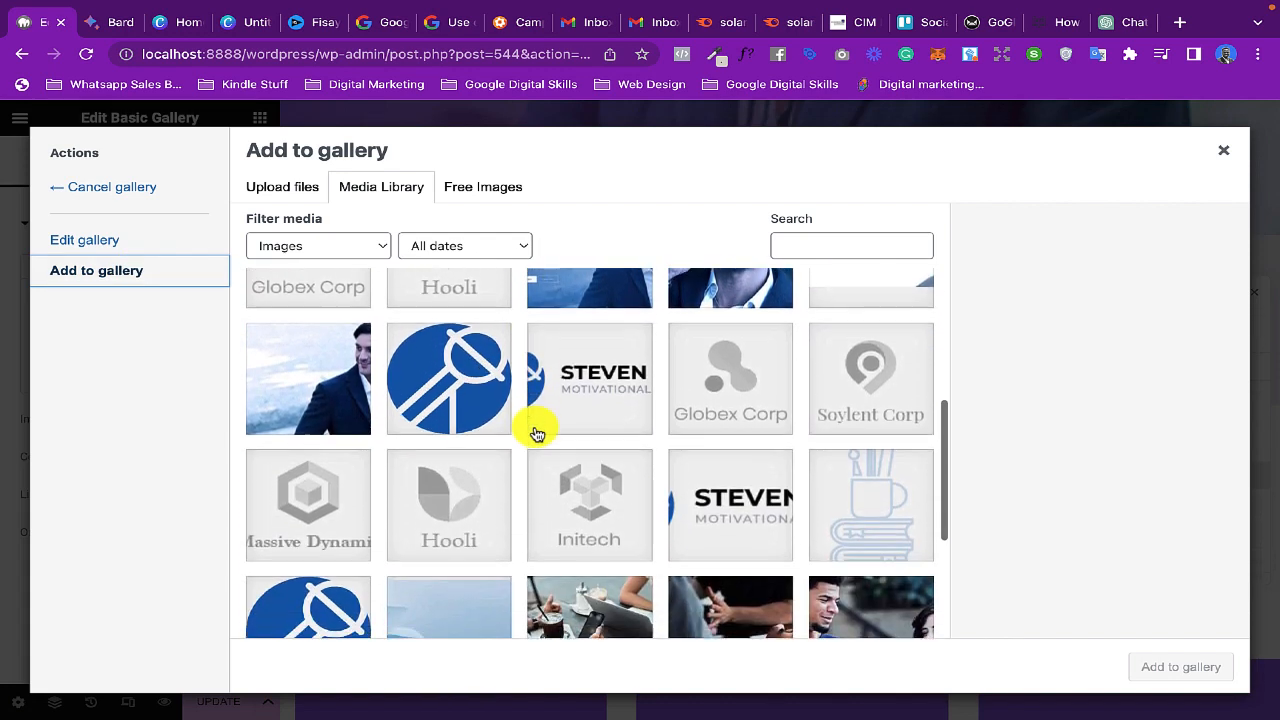
click(585, 371)
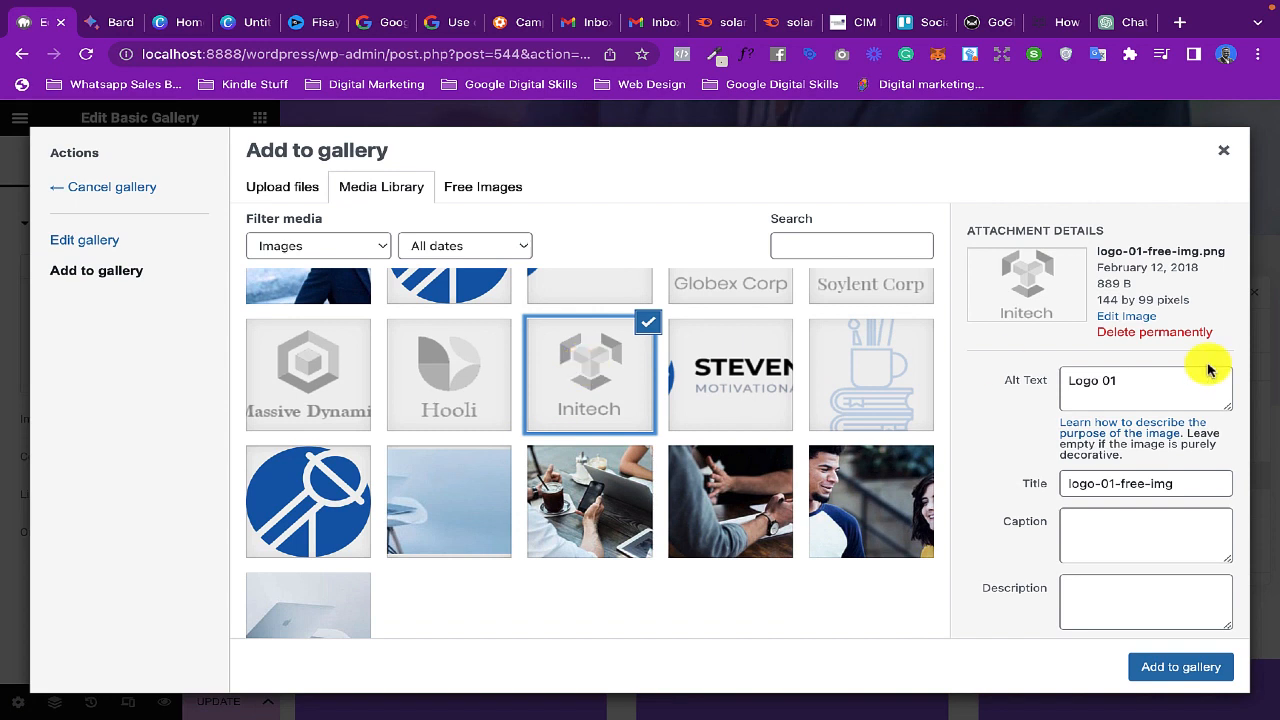
drag(1098, 300, 1151, 300)
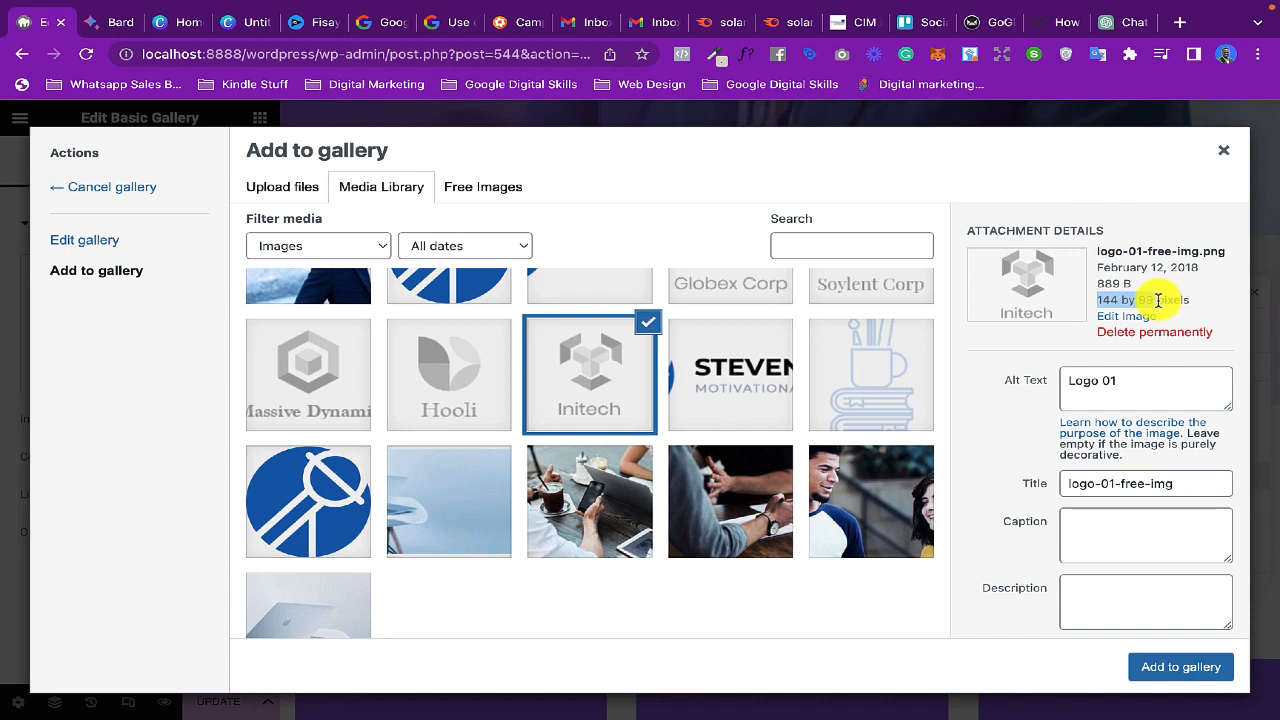
click(1223, 150)
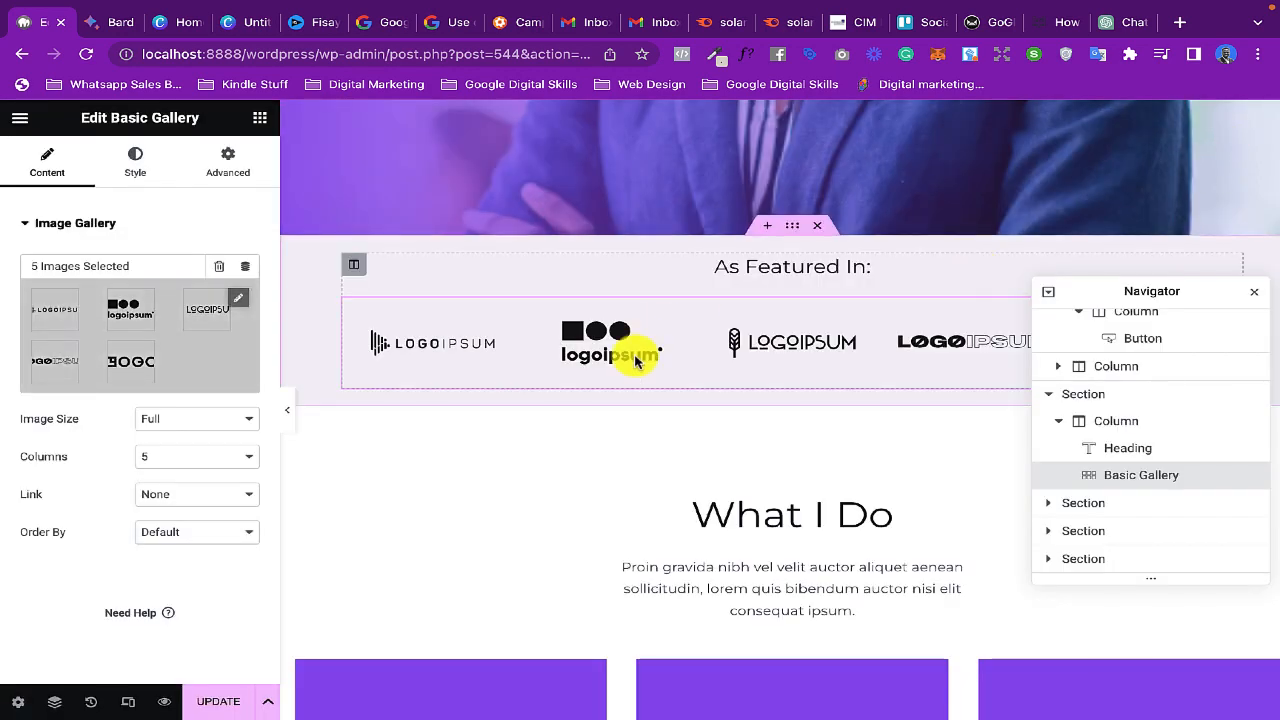
- Set the background color of the "I Coach." column under What I Do to black (#000000)
scroll(640, 356, down, 5)
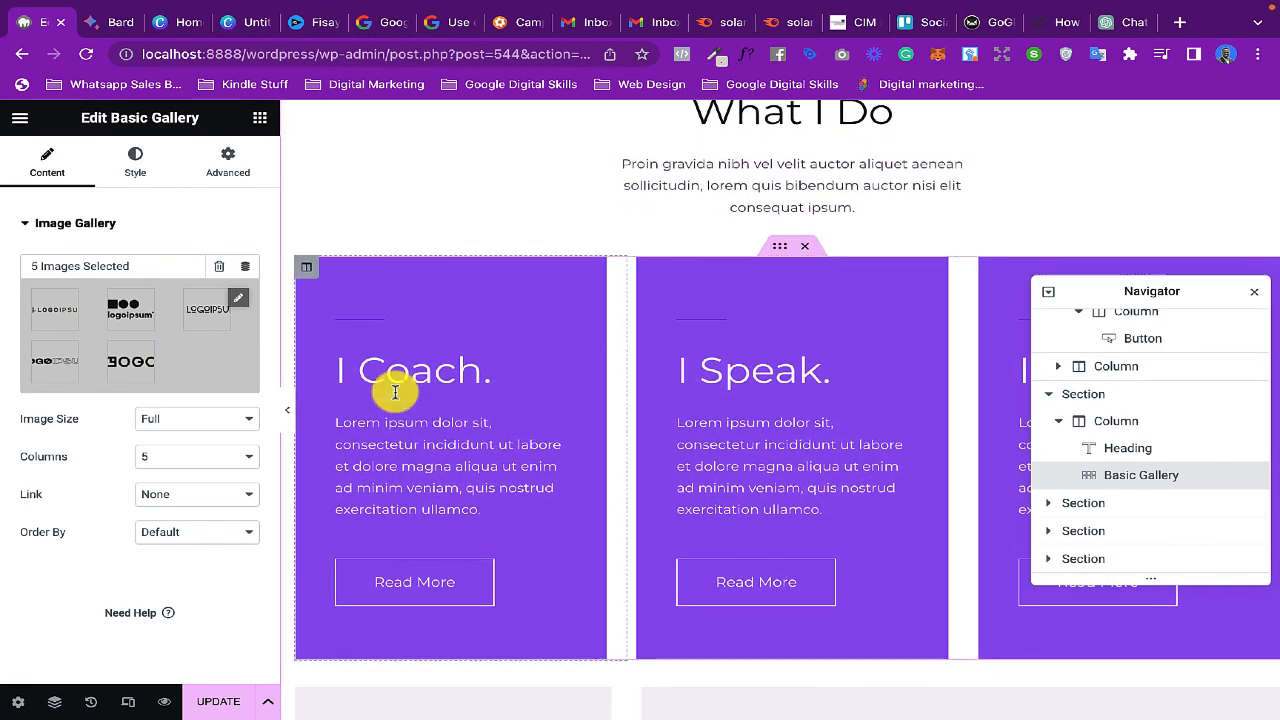
click(439, 466)
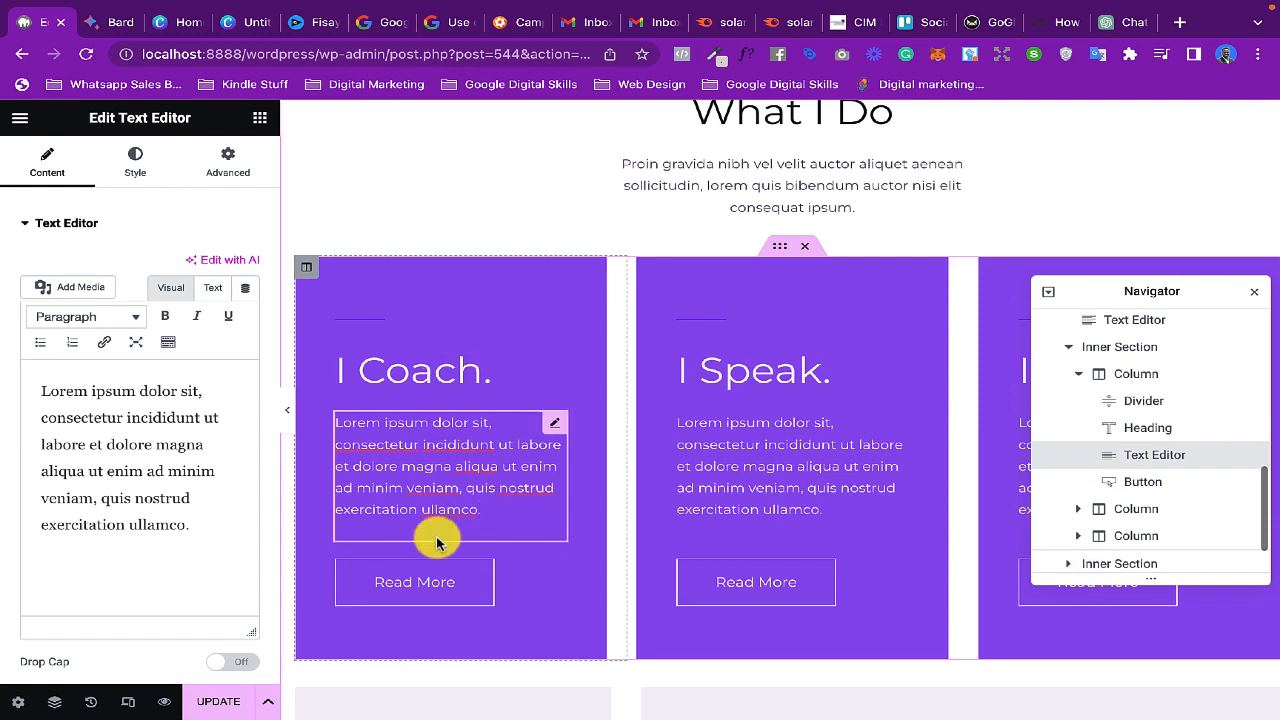
click(394, 269)
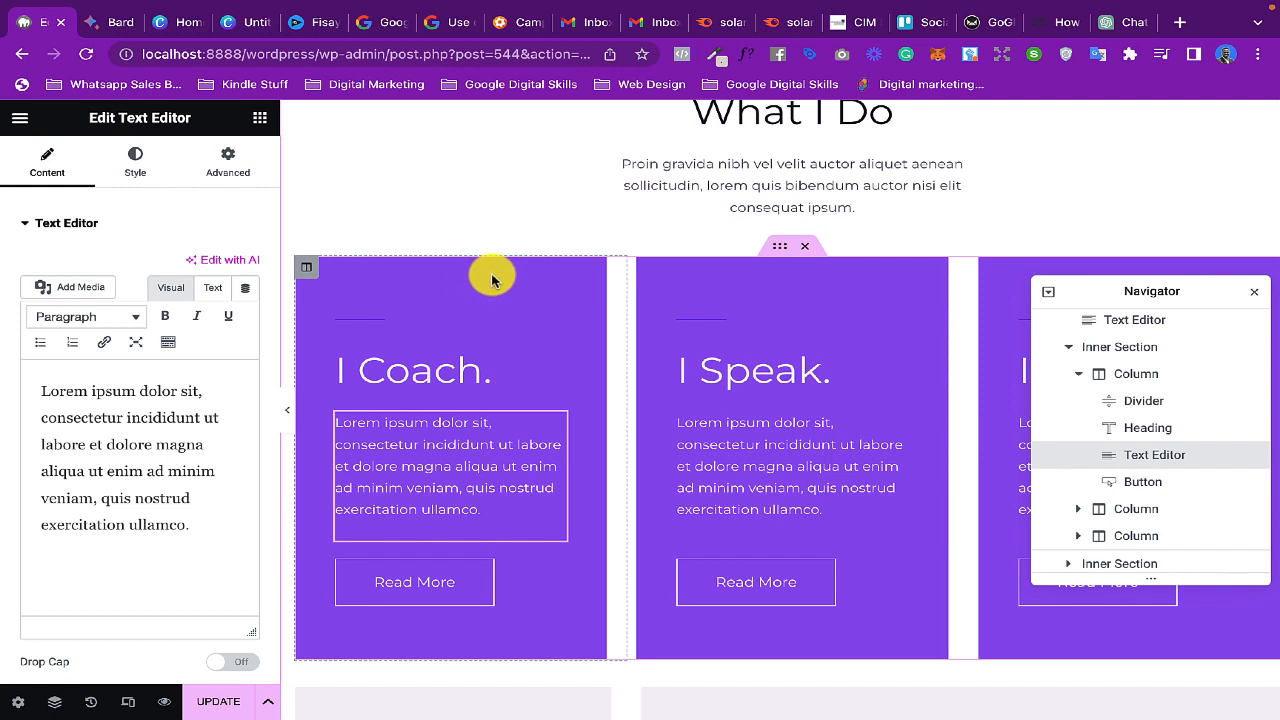
right_click(491, 281)
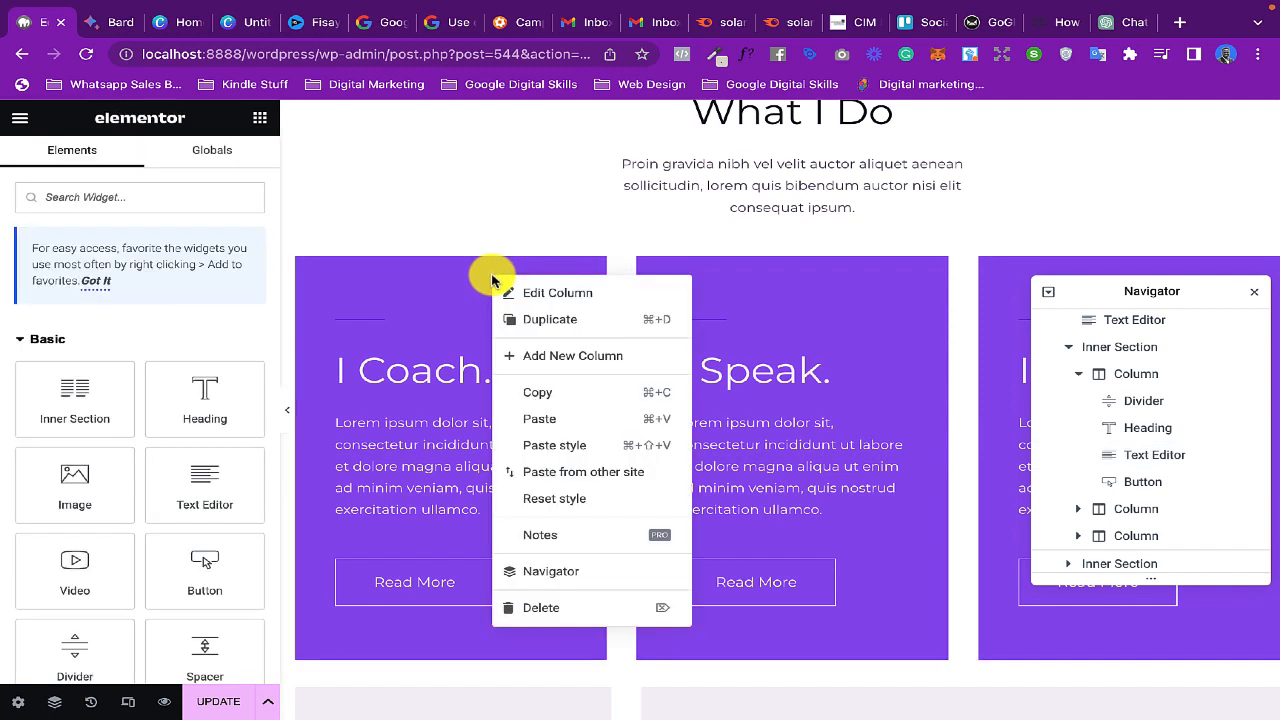
click(555, 296)
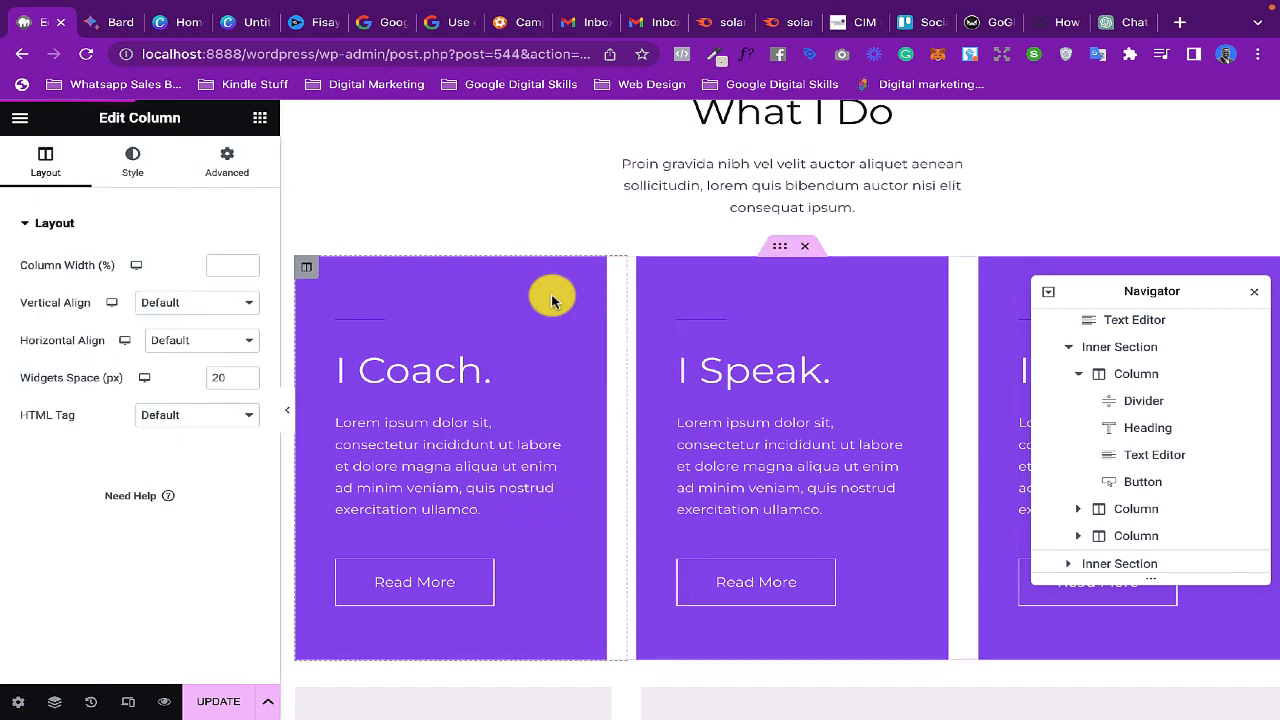
click(127, 165)
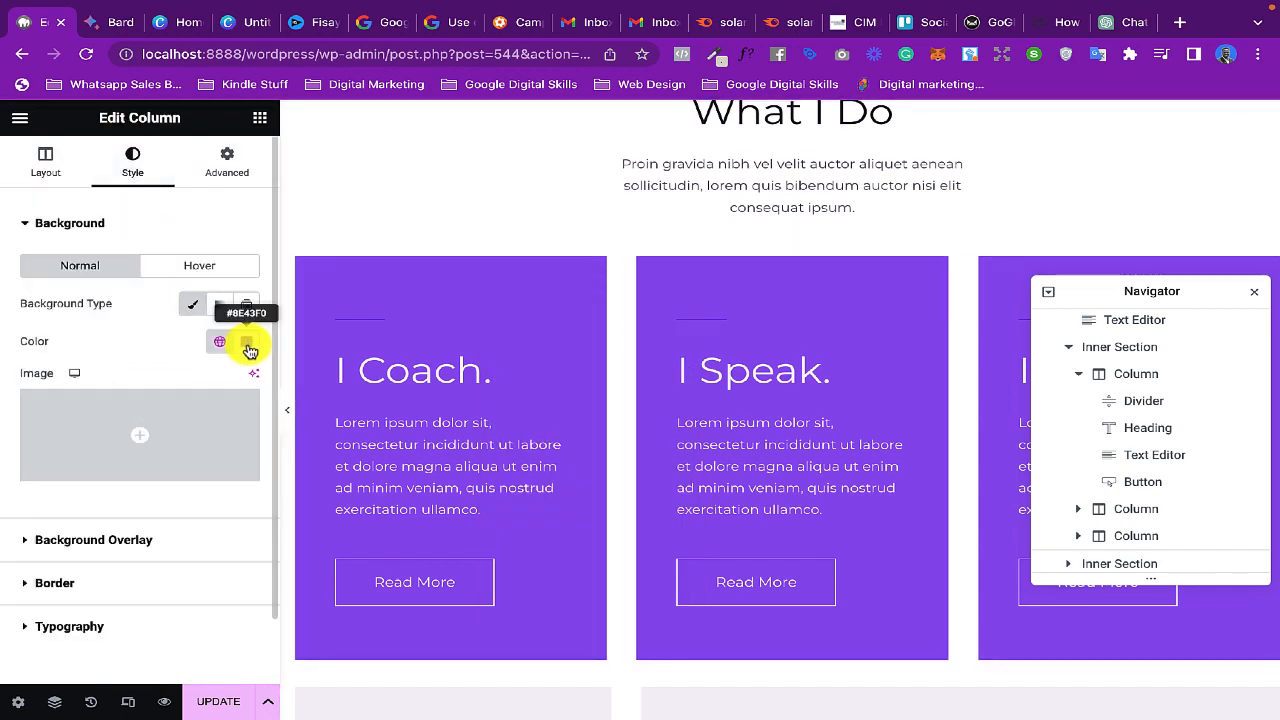
click(249, 345)
click(289, 430)
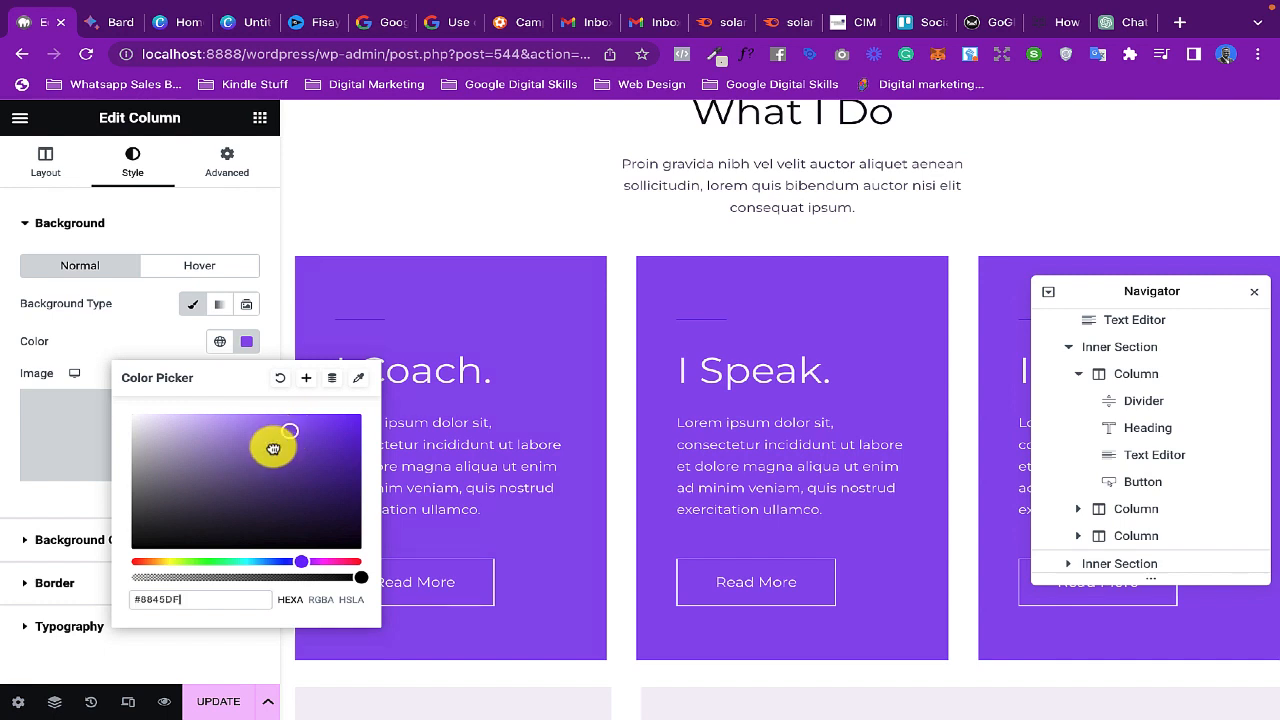
drag(273, 449, 108, 561)
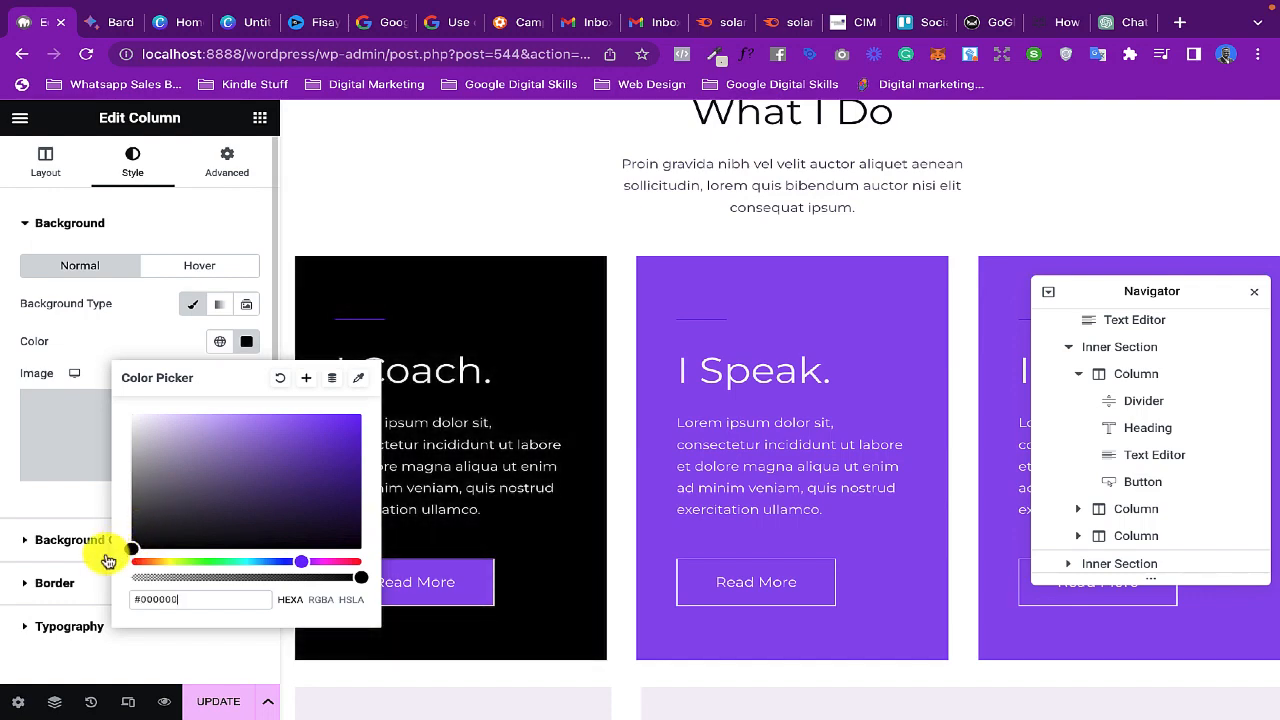
click(380, 191)
- Review the remaining homepage sections below the service cards down to the footer
scroll(606, 406, down, 2)
scroll(606, 408, down, 6)
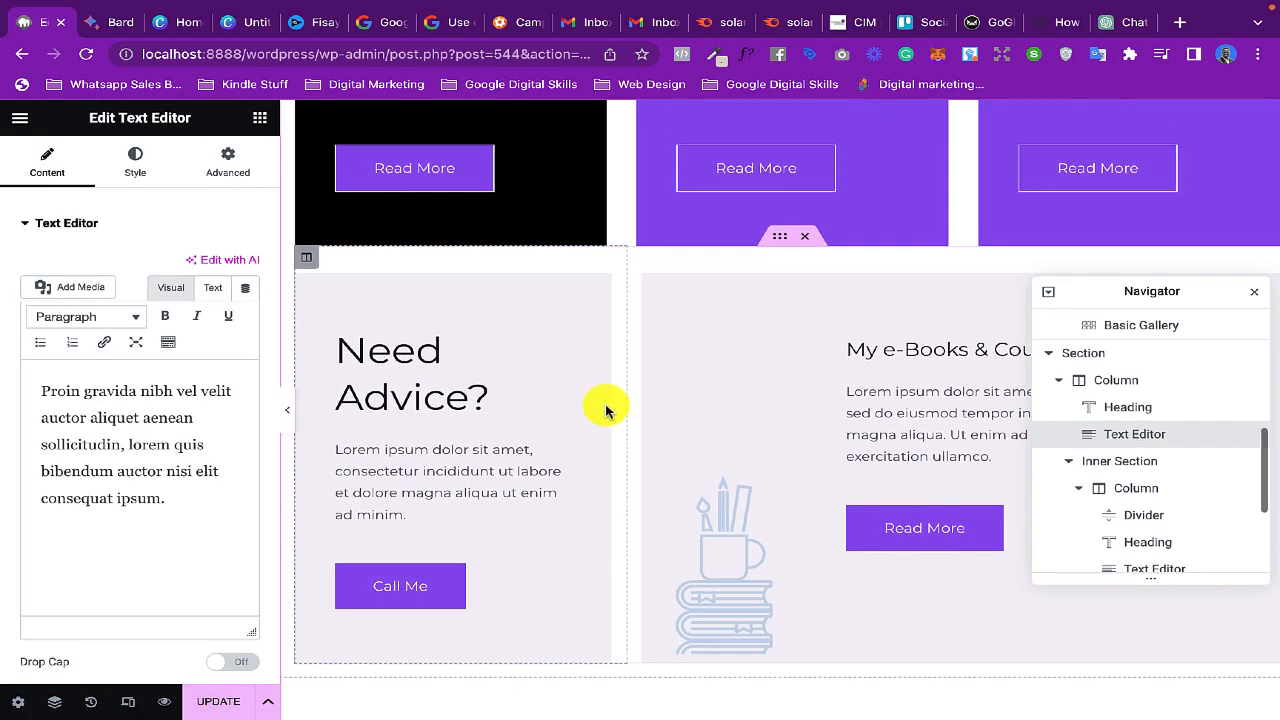
scroll(606, 406, down, 3)
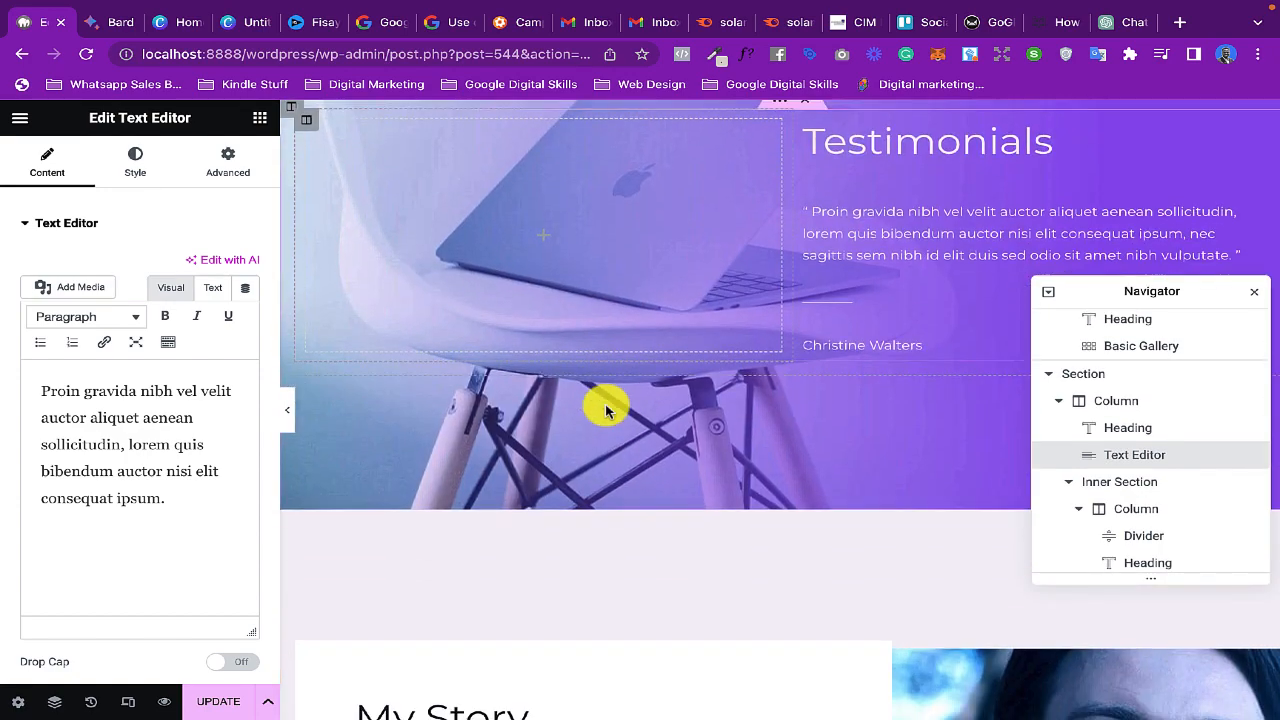
scroll(617, 326, down, 10)
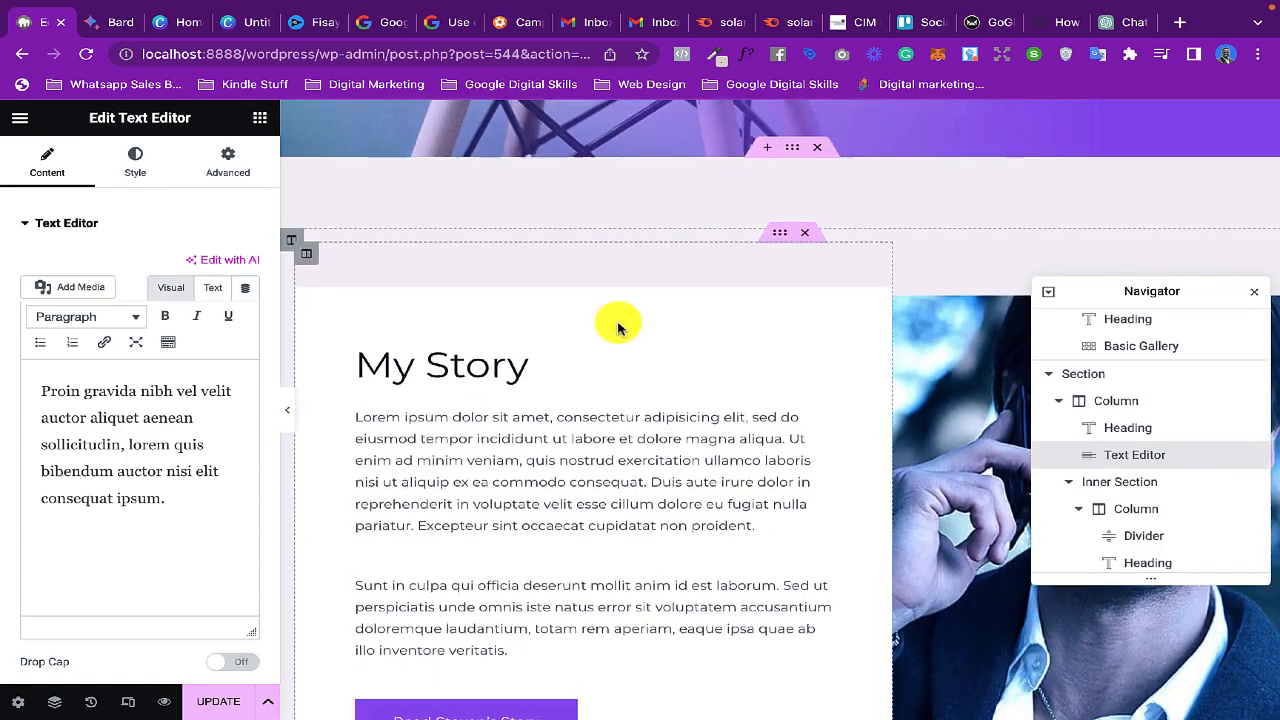
scroll(617, 327, down, 2)
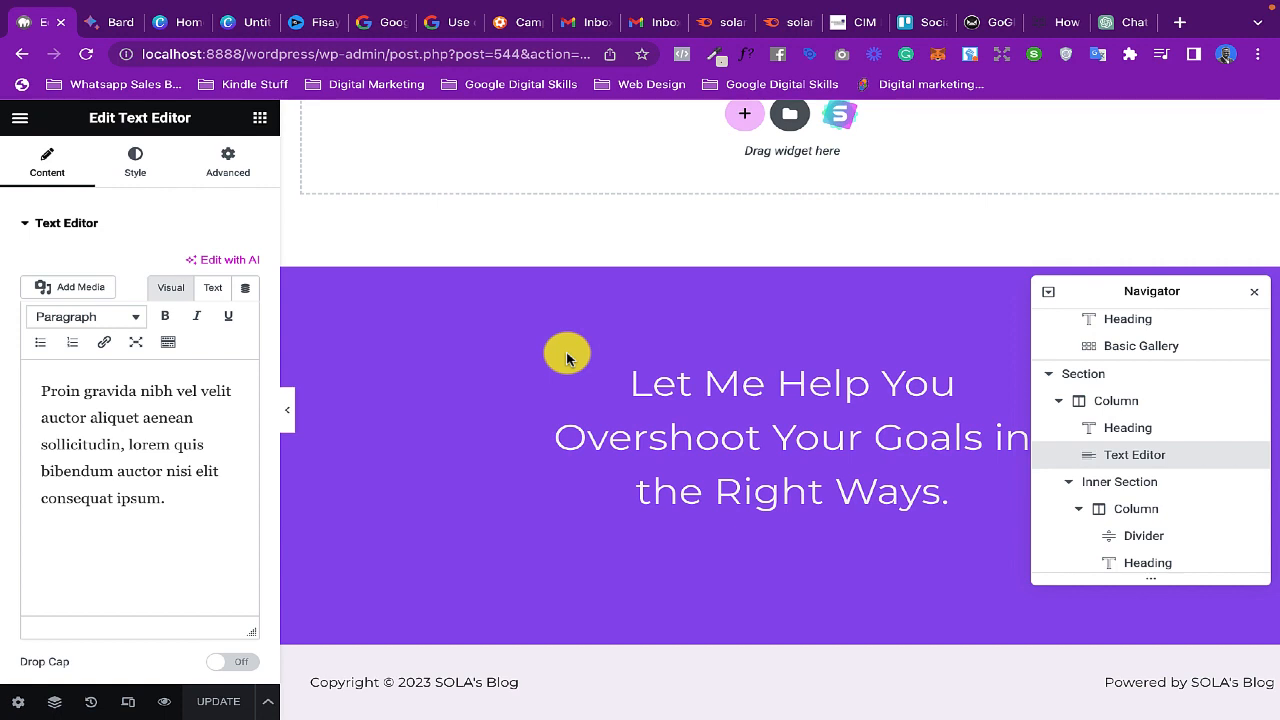
- Turn on responsive mode and check the homepage layout at tablet size
click(127, 702)
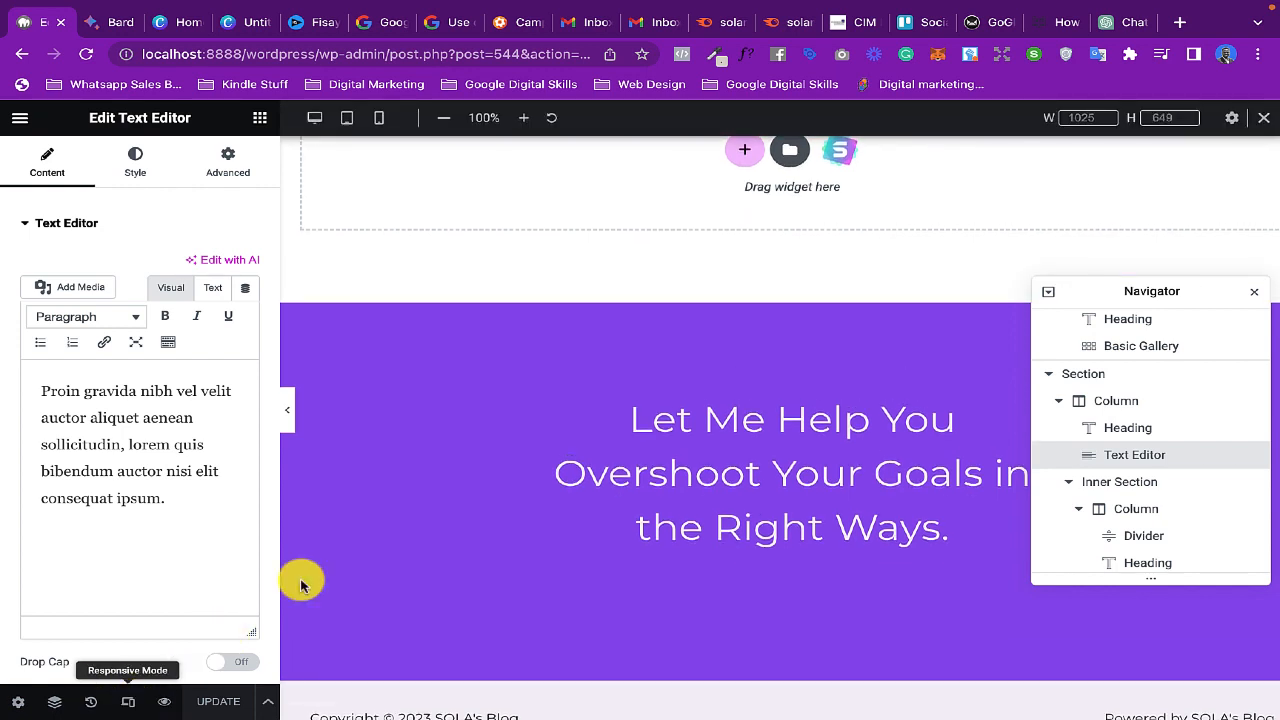
click(344, 119)
scroll(737, 363, up, 15)
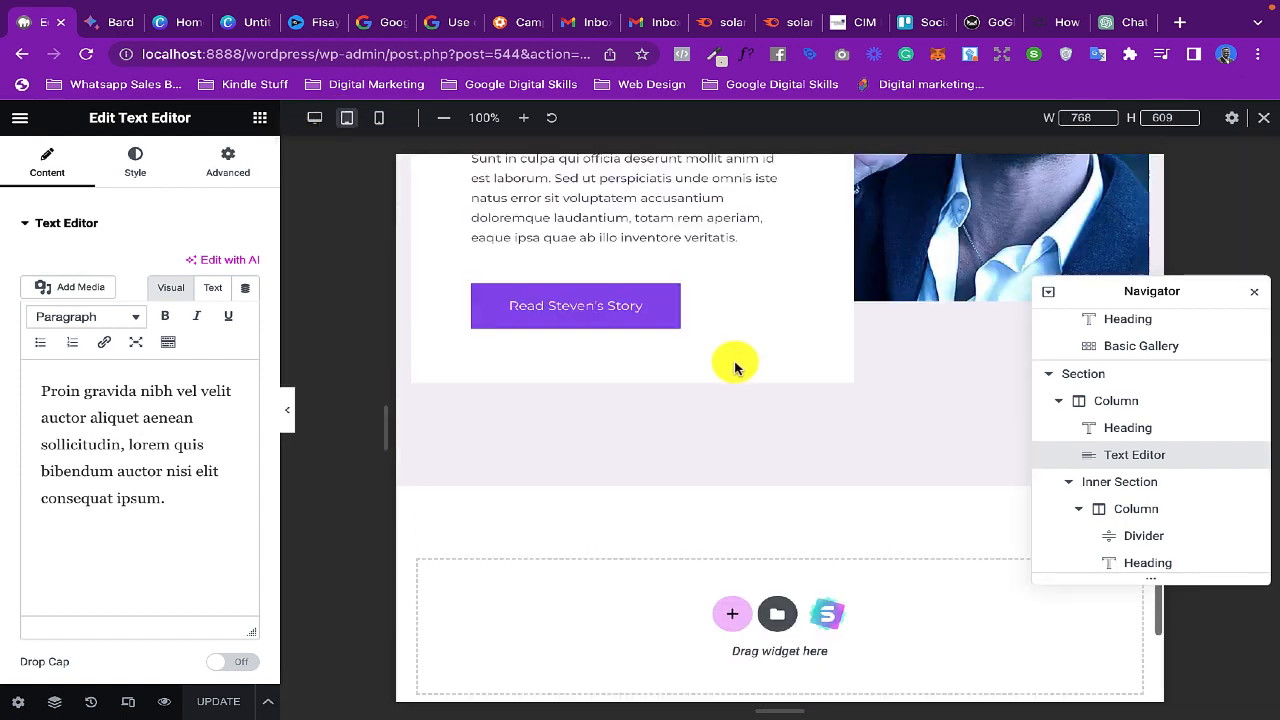
scroll(735, 383, up, 2)
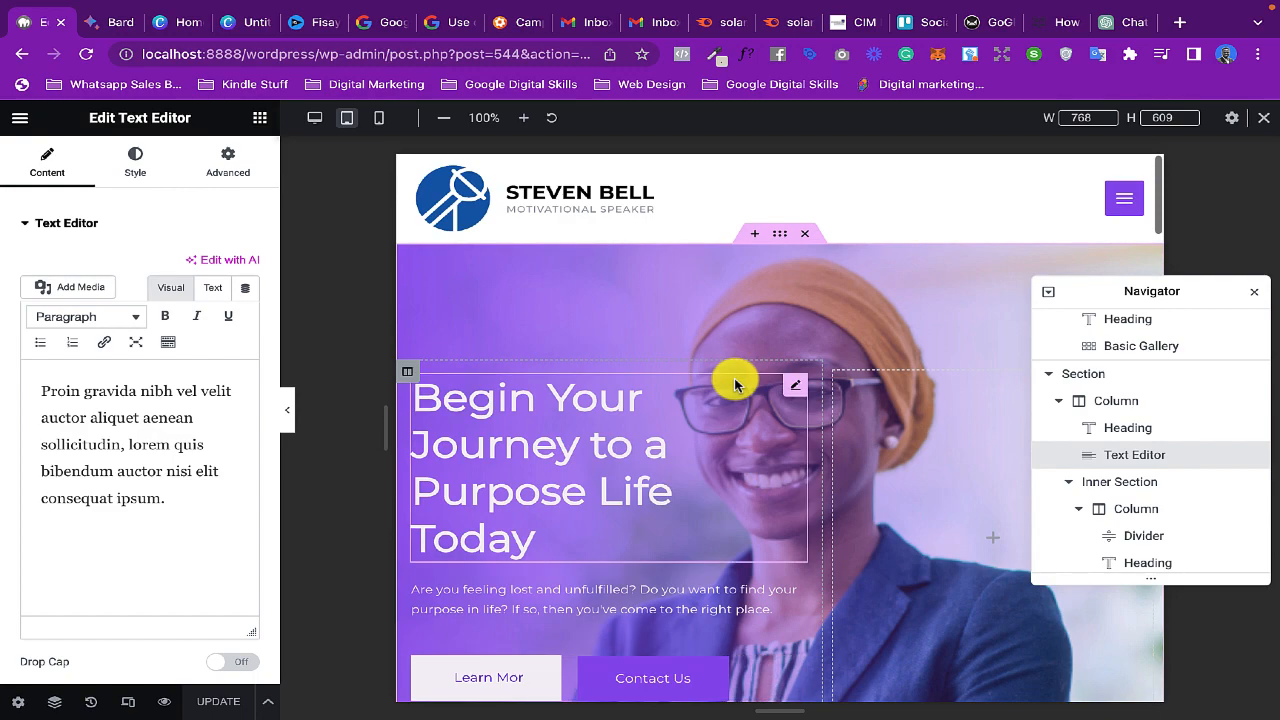
scroll(735, 383, down, 5)
scroll(737, 380, down, 8)
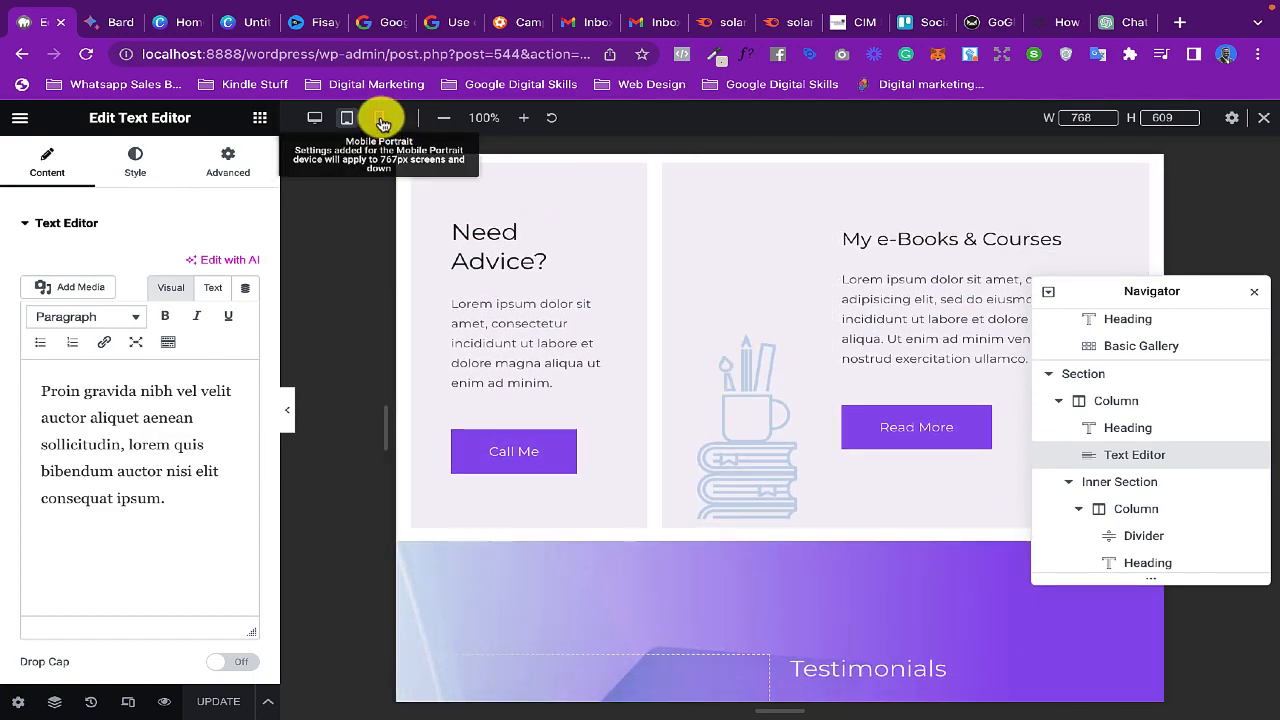
- Check the homepage layout in the Mobile Portrait view, from the header to the Testimonials section
click(381, 121)
scroll(790, 370, up, 6)
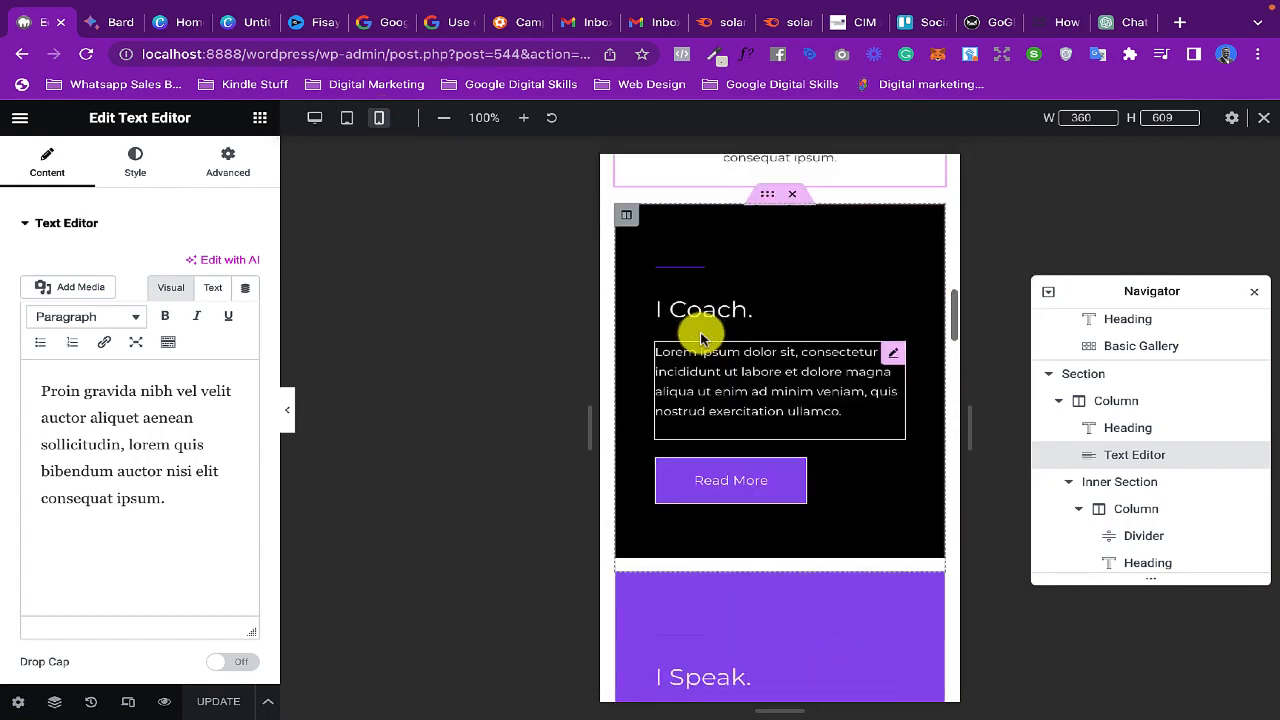
scroll(807, 380, up, 6)
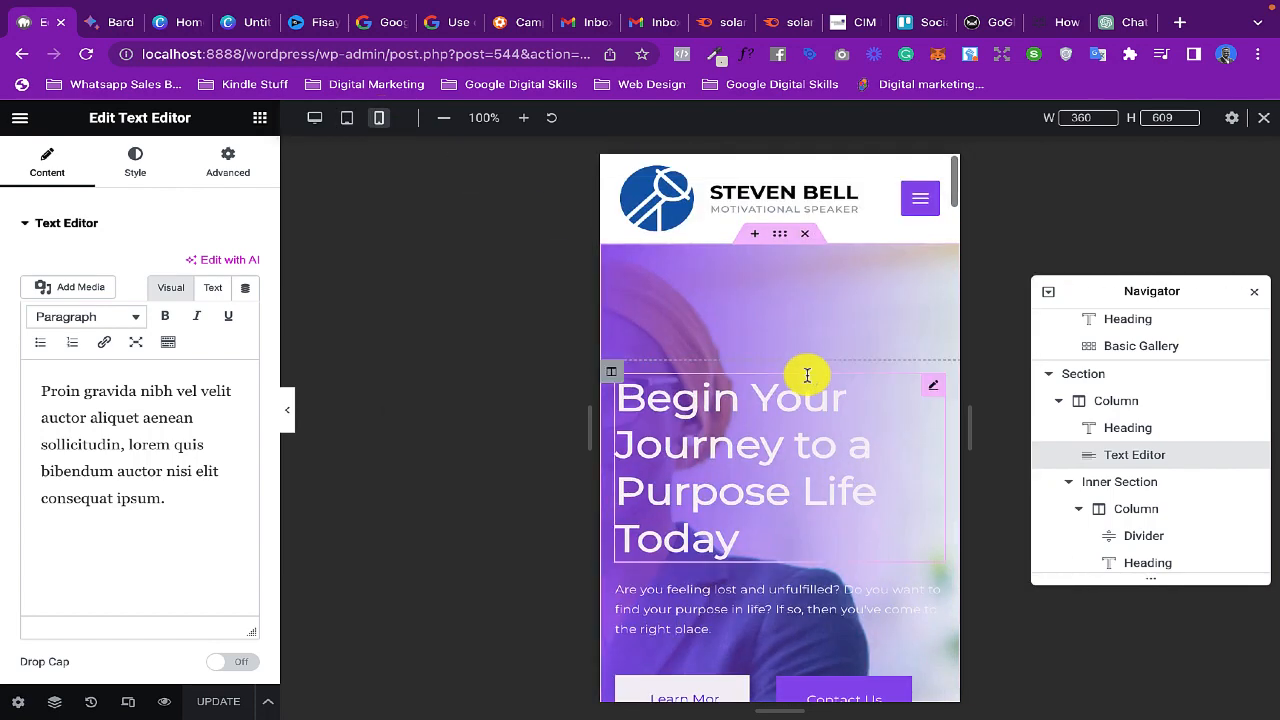
scroll(807, 377, down, 1)
scroll(807, 375, up, 1)
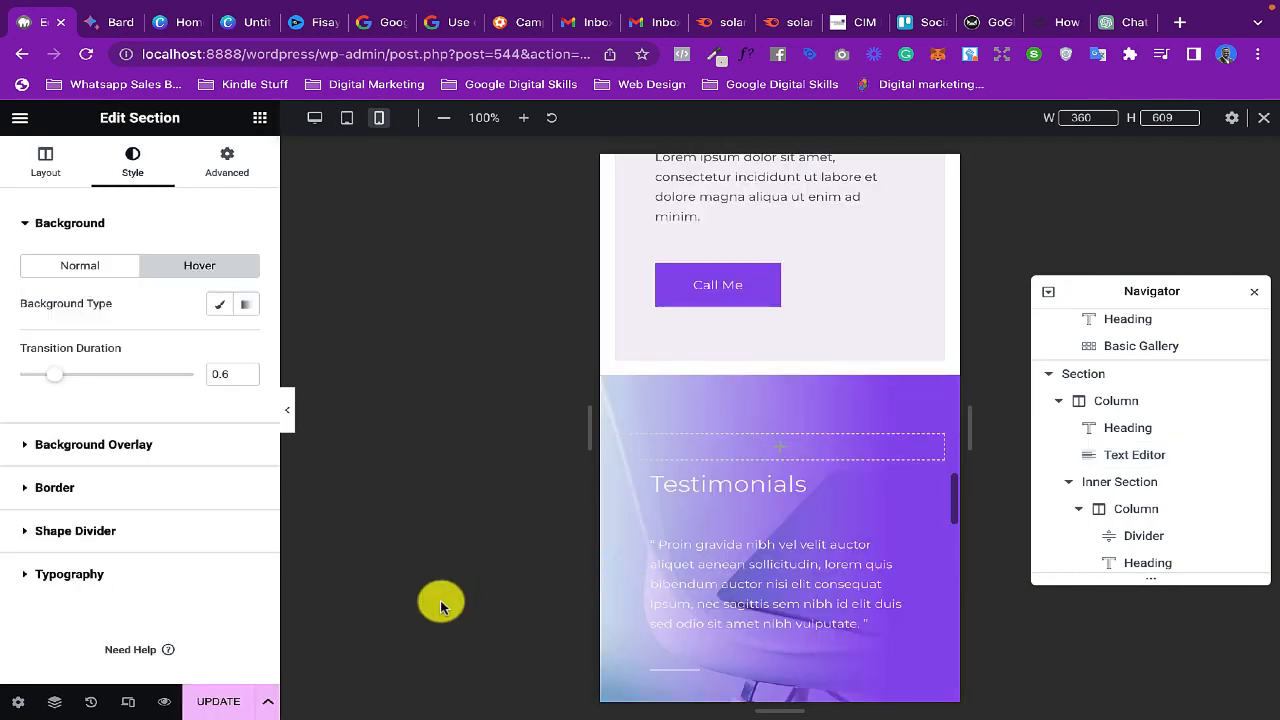
- Update the page, open its preview in the browser and look through the homepage sections
click(218, 701)
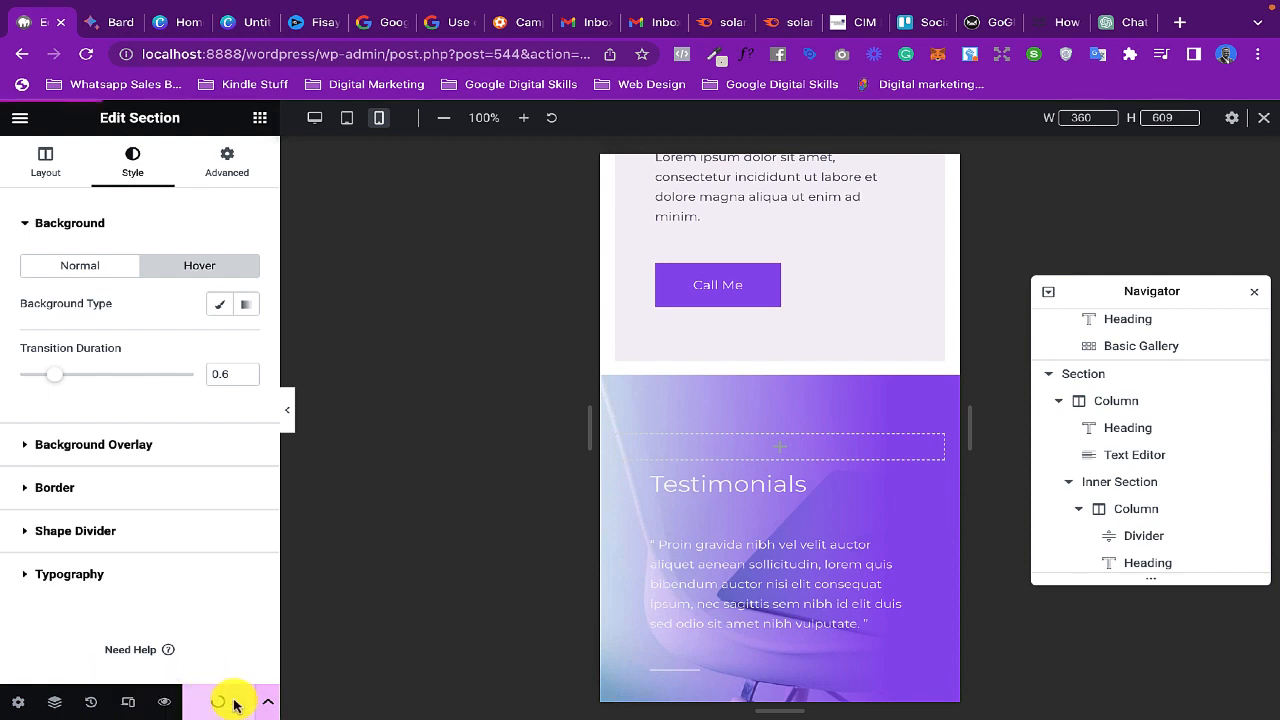
click(163, 704)
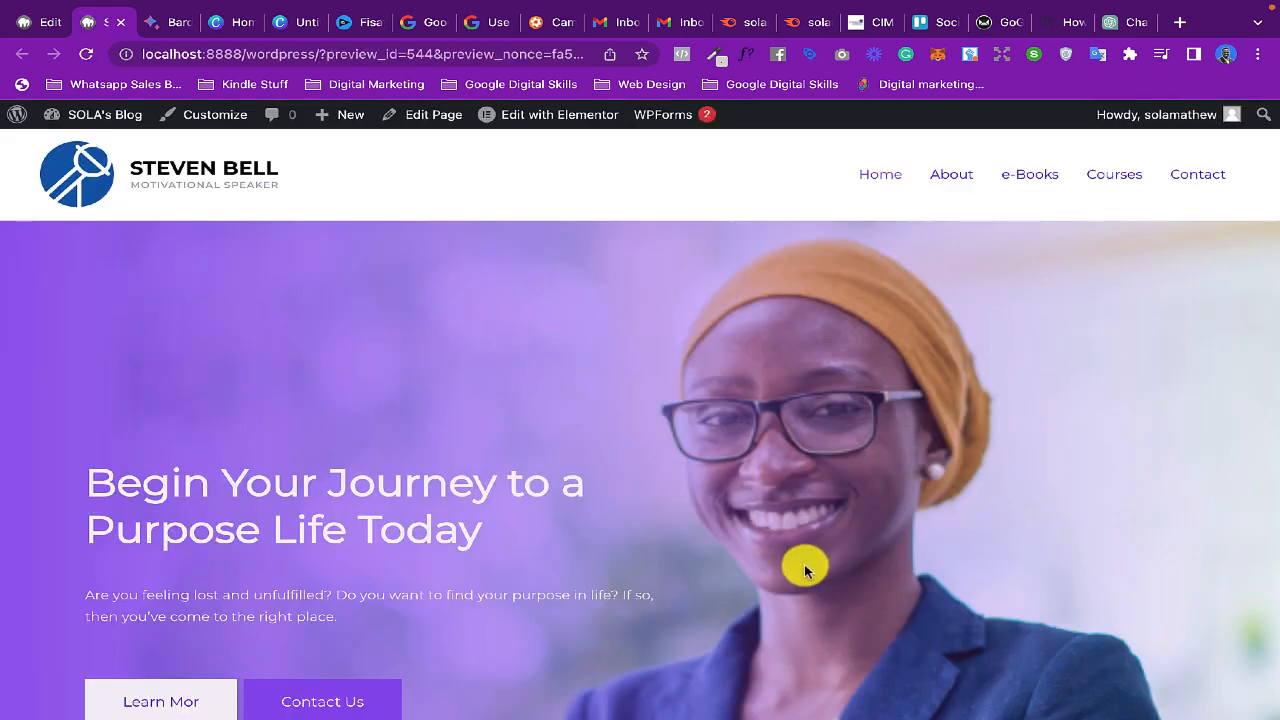
scroll(804, 568, down, 4)
scroll(803, 568, up, 2)
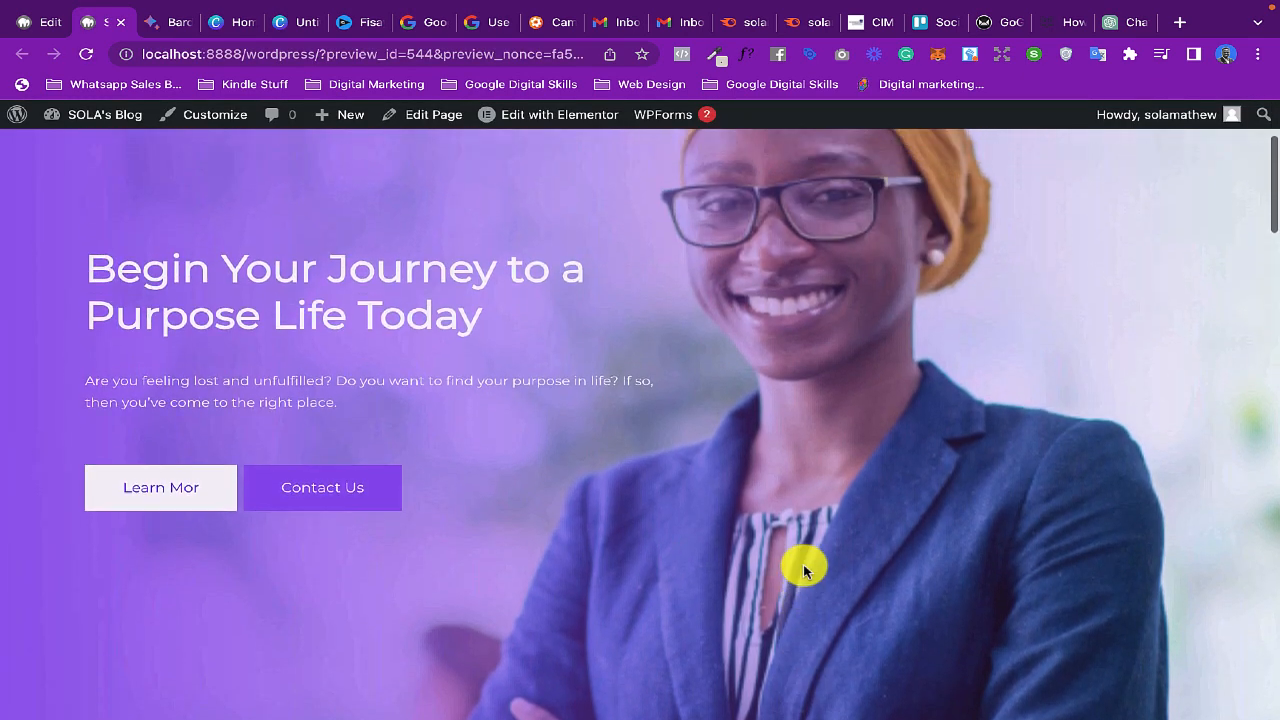
scroll(803, 564, up, 2)
scroll(803, 564, down, 6)
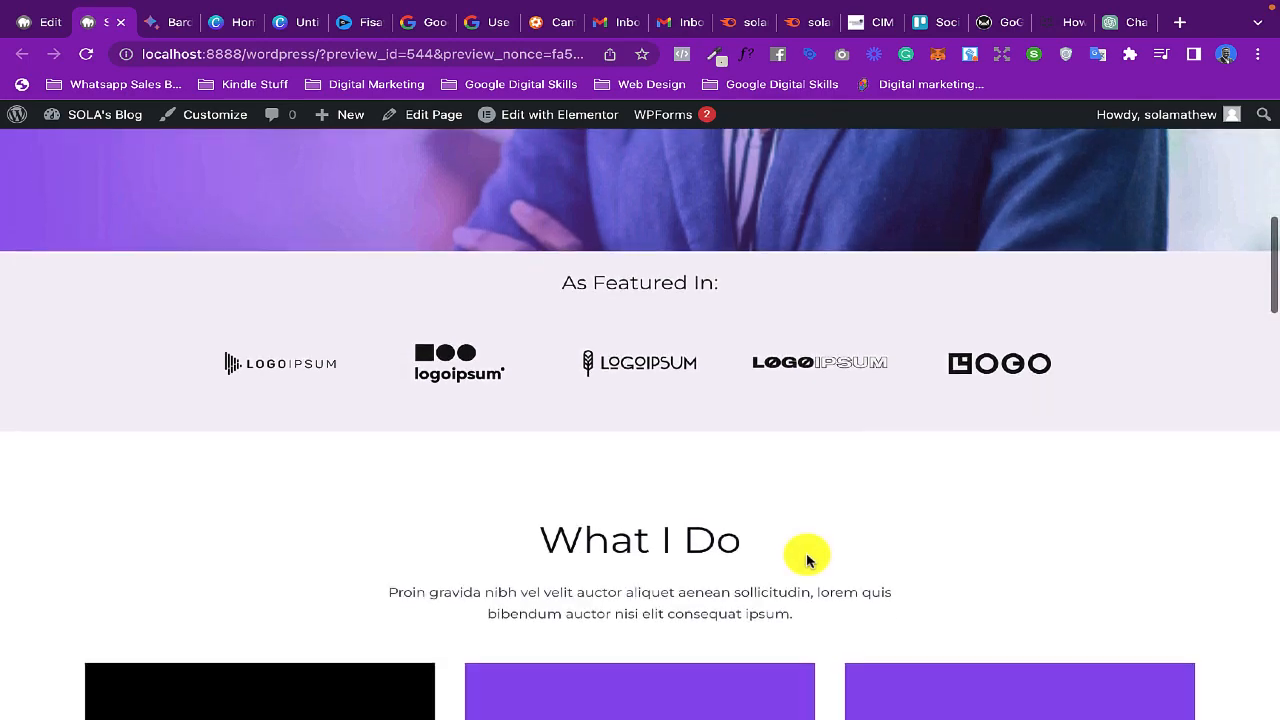
scroll(807, 560, down, 10)
scroll(807, 556, up, 3)
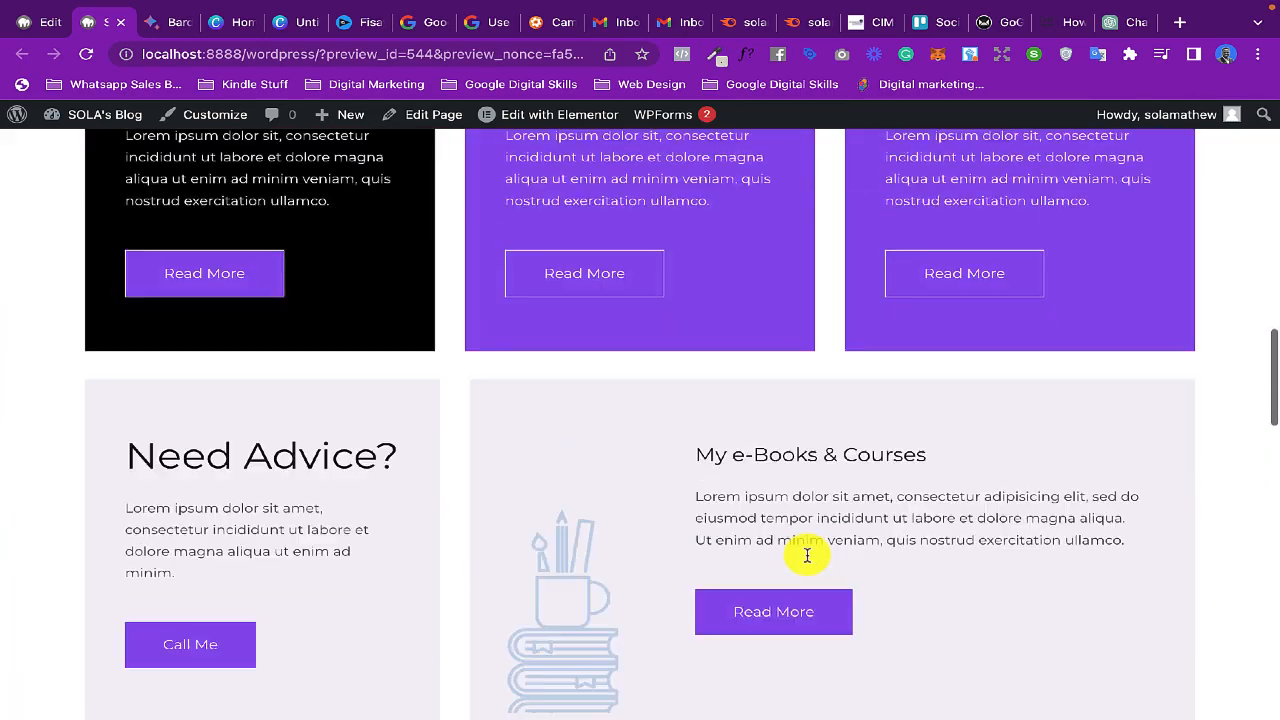
- Test the hero's Contact Us button in the preview and look over the Contact page it links to
scroll(807, 556, up, 8)
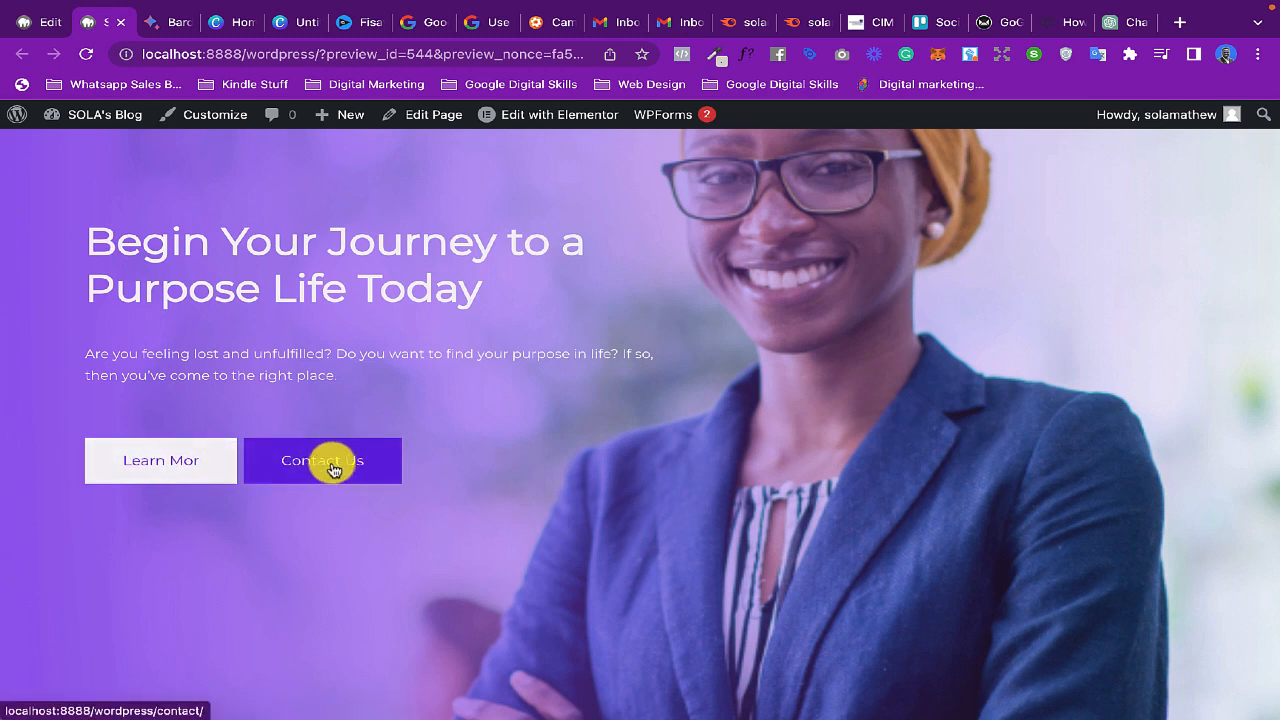
scroll(333, 470, up, 2)
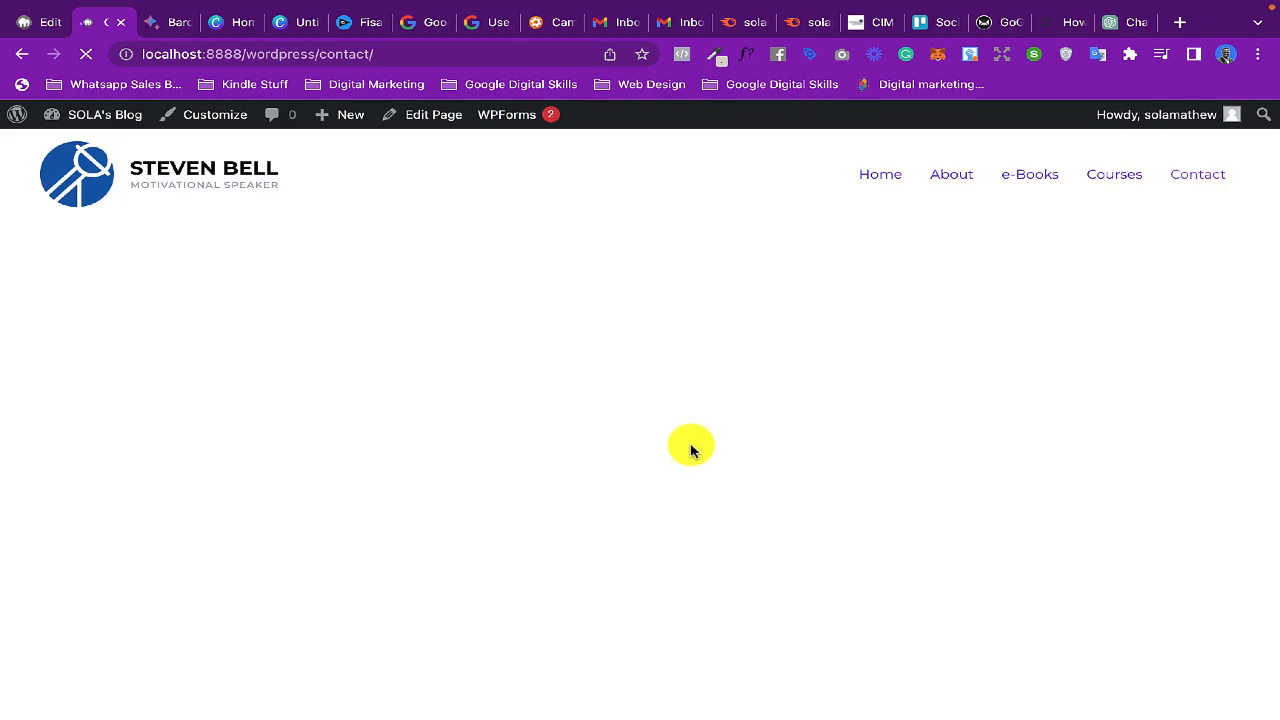
scroll(690, 450, down, 2)
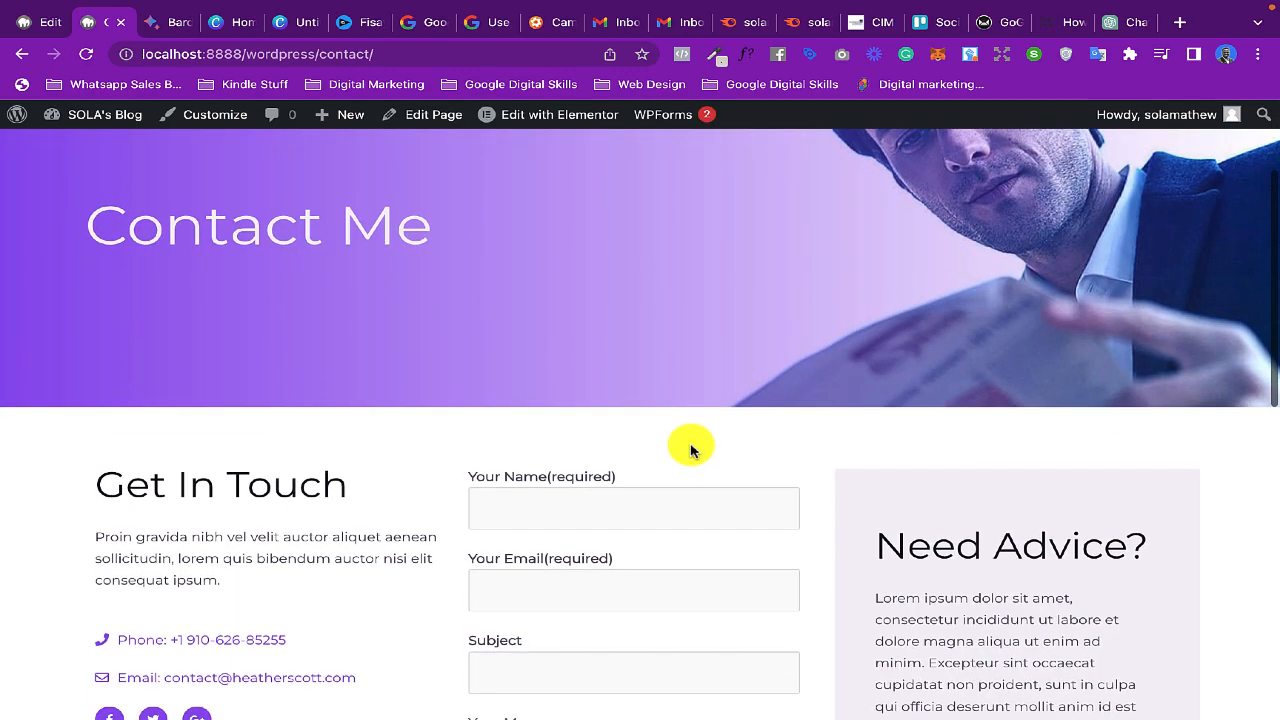
scroll(691, 420, up, 1)
scroll(691, 420, down, 3)
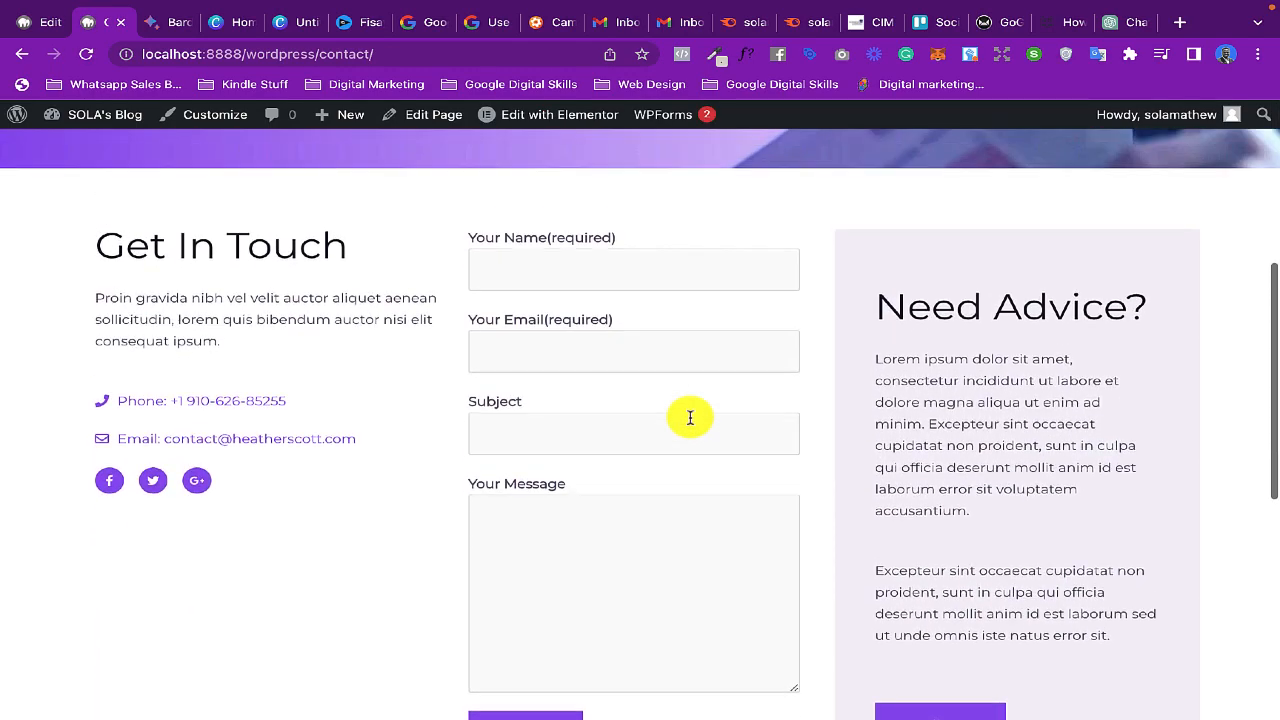
scroll(690, 420, up, 4)
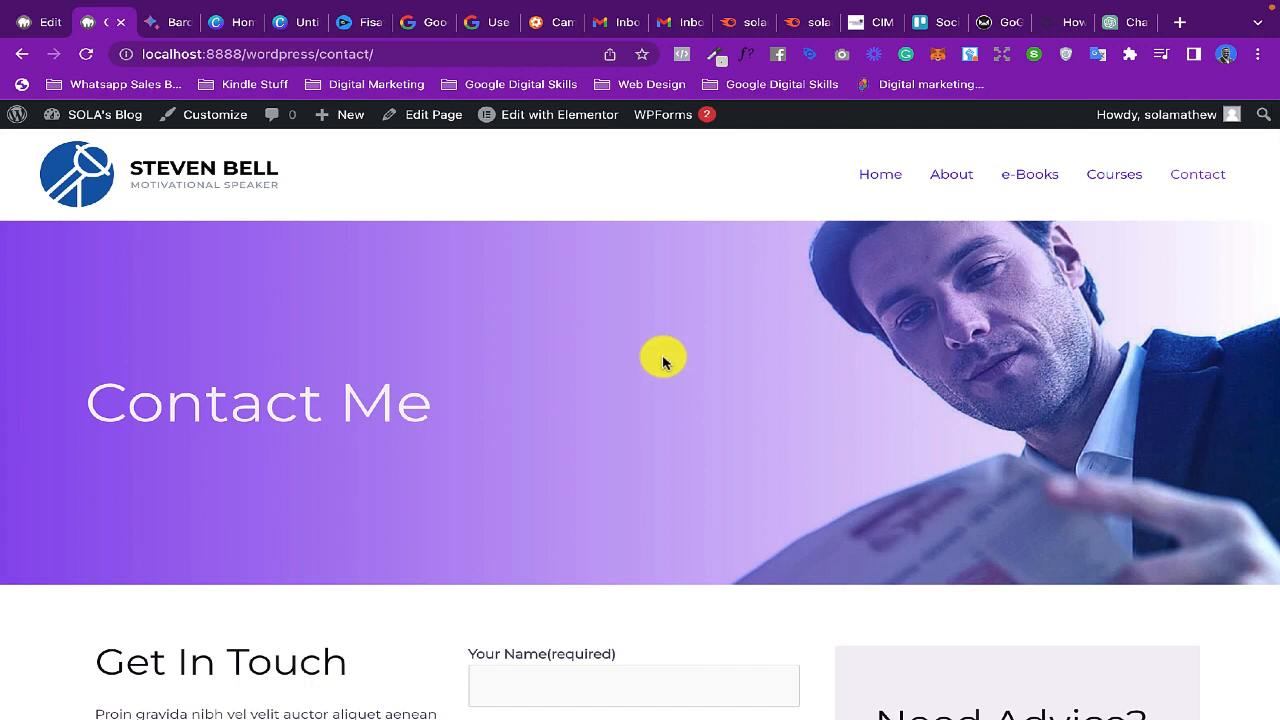
- Edit the Contact page with Elementor and open the media chooser for its hero section's background image
mouse_move(541, 124)
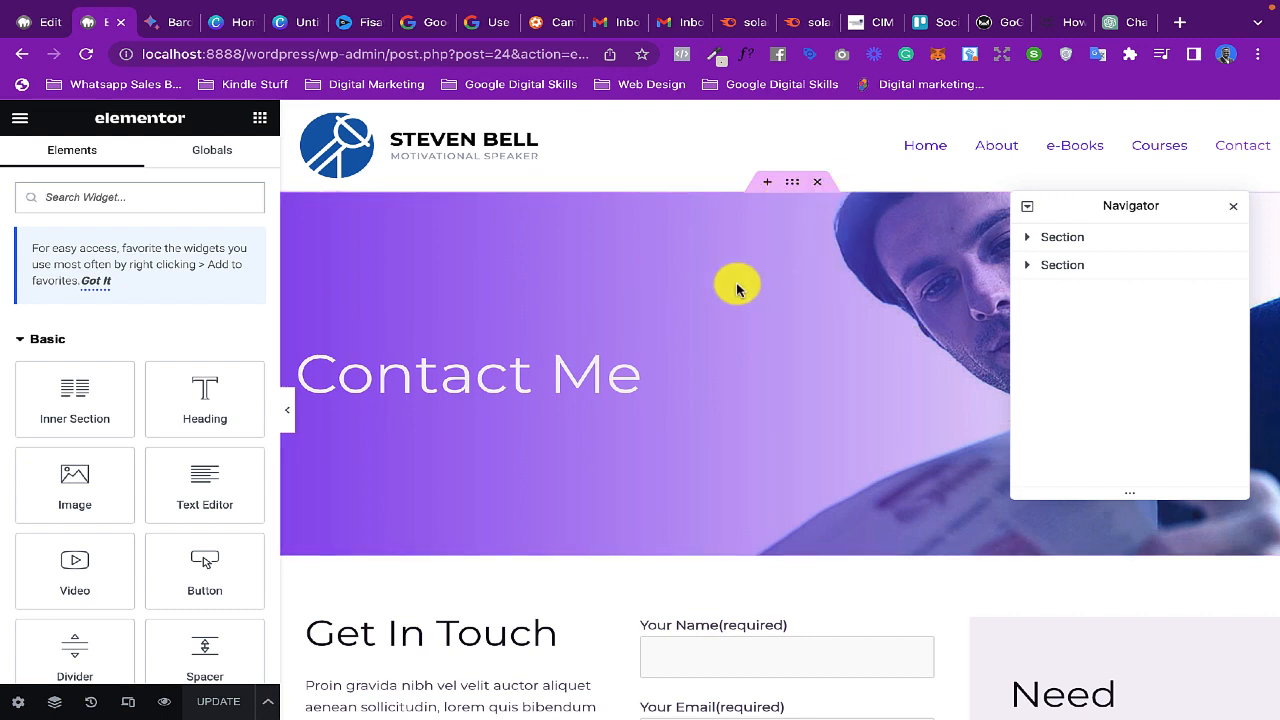
click(793, 191)
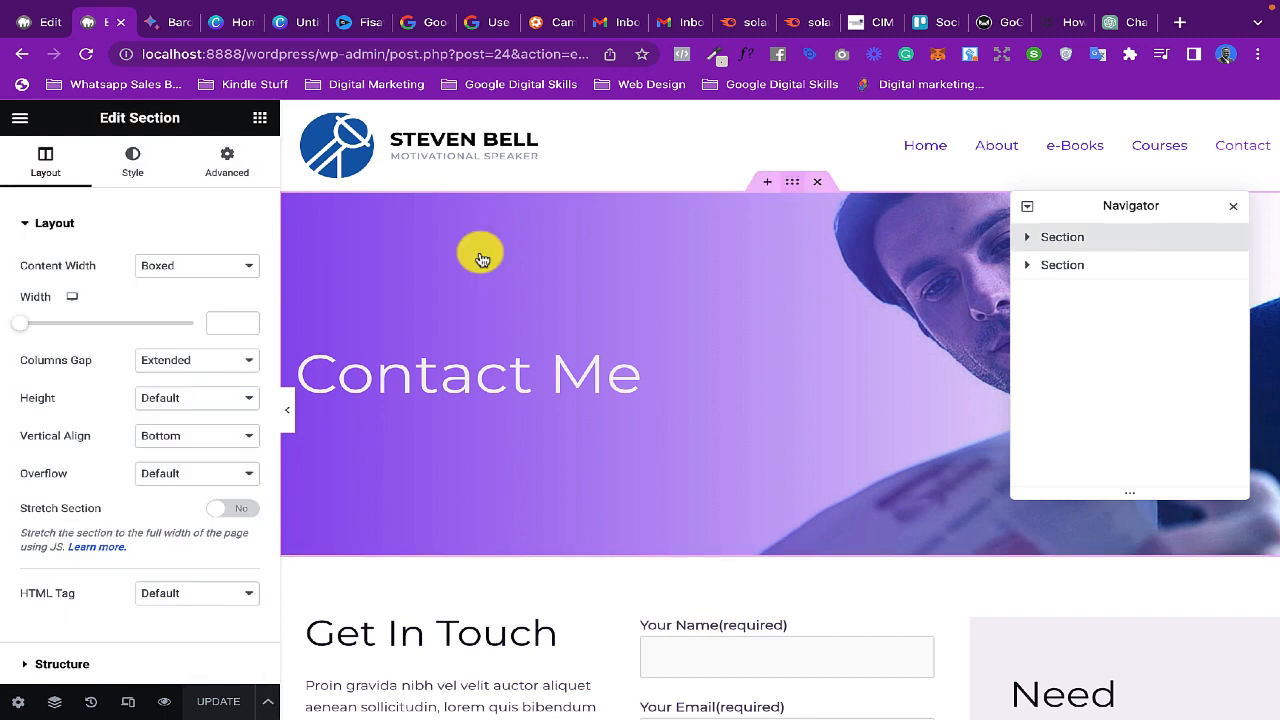
click(135, 165)
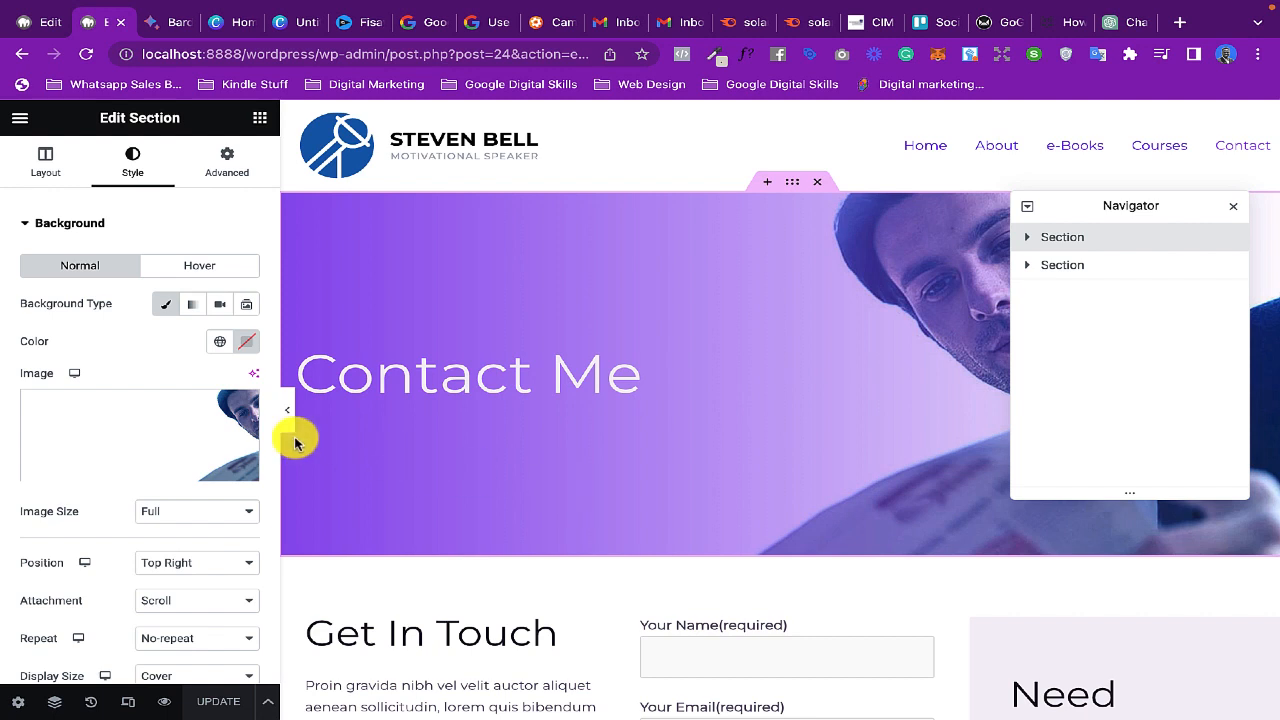
click(196, 430)
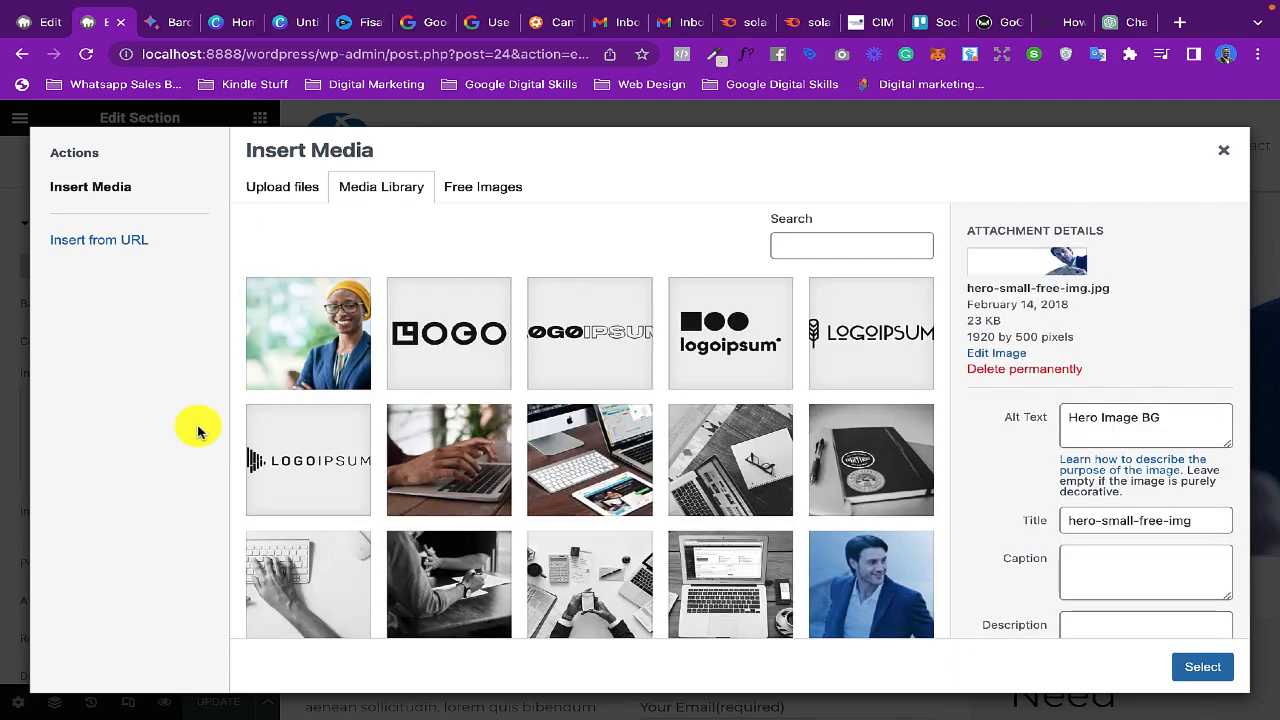
- Browse the media library's images and inspect the attachment details of hero-small-free-img.jpg
scroll(512, 518, down, 3)
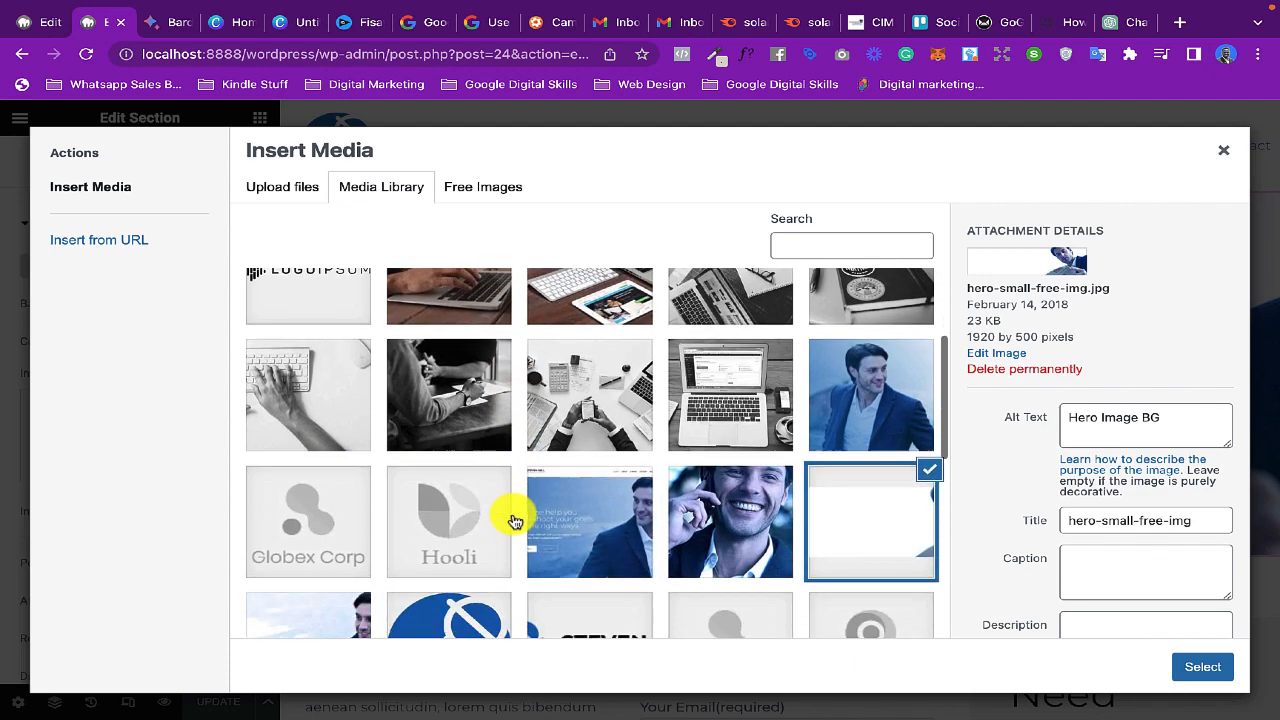
scroll(512, 518, down, 5)
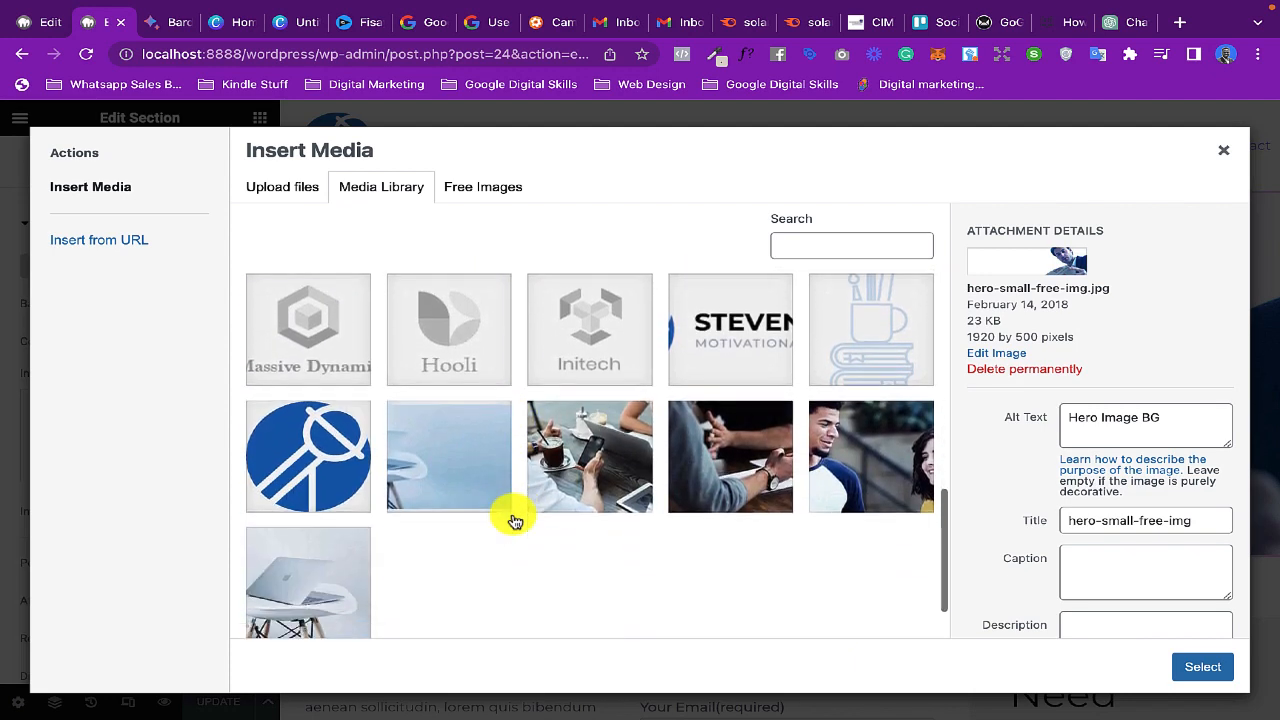
scroll(510, 516, up, 5)
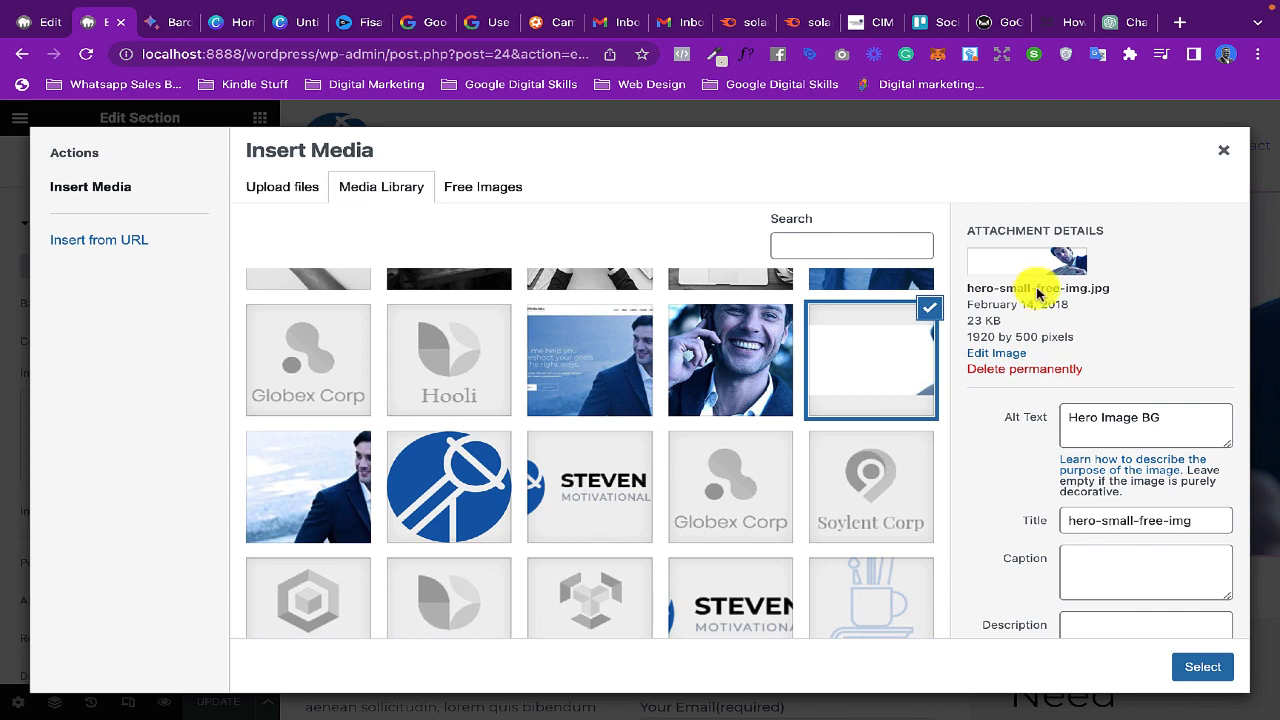
drag(1178, 414, 1047, 417)
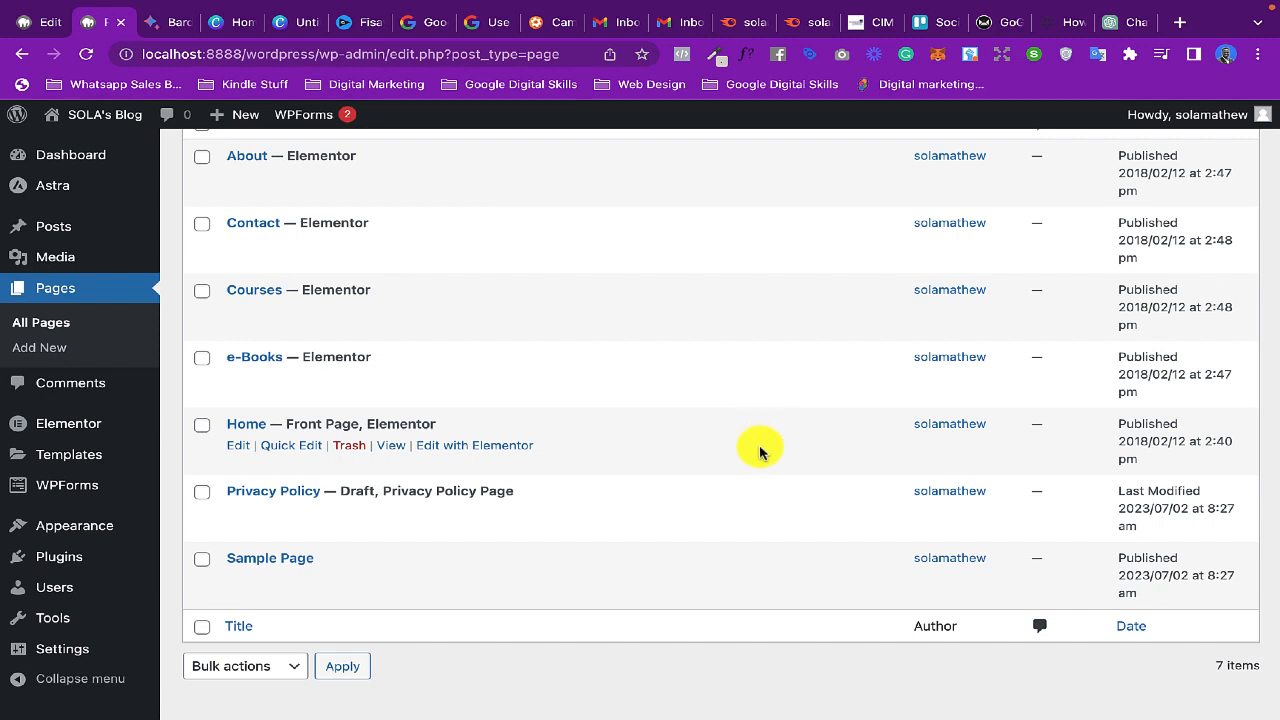
- Open the WordPress theme customizer and go through Site Identity to the Site Title & Logo settings
mouse_move(57, 533)
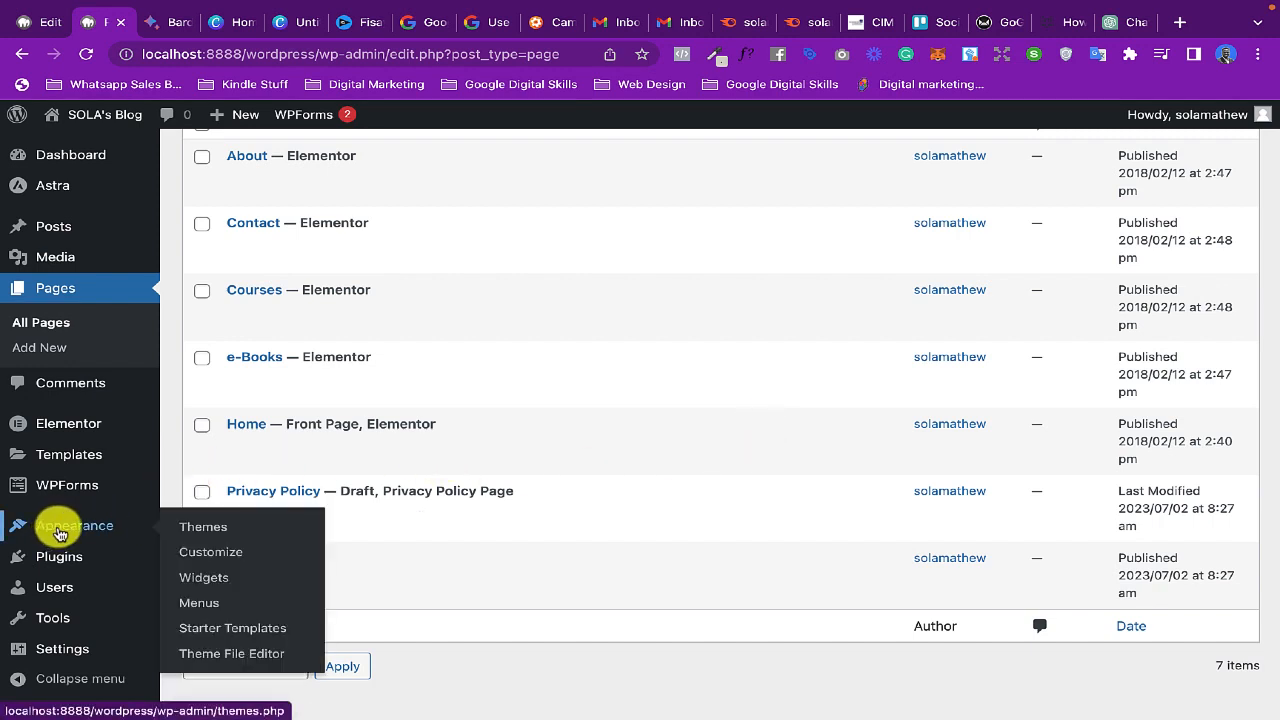
click(218, 556)
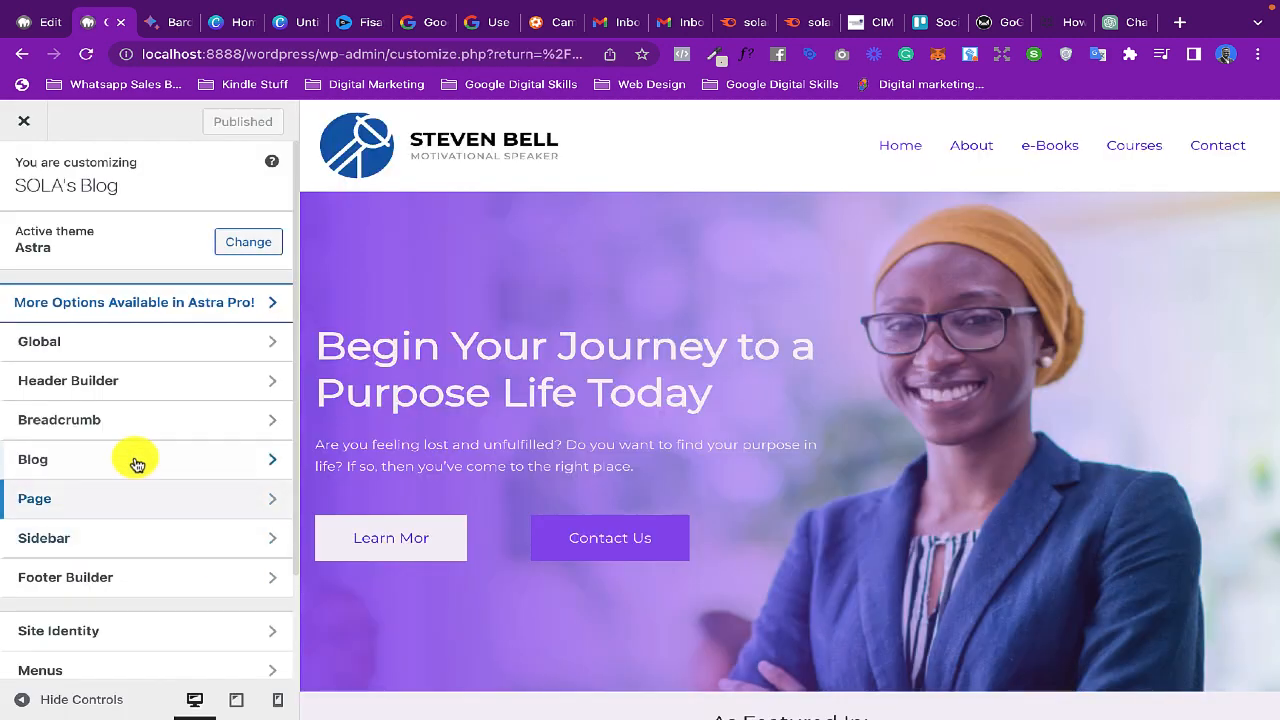
scroll(135, 450, down, 2)
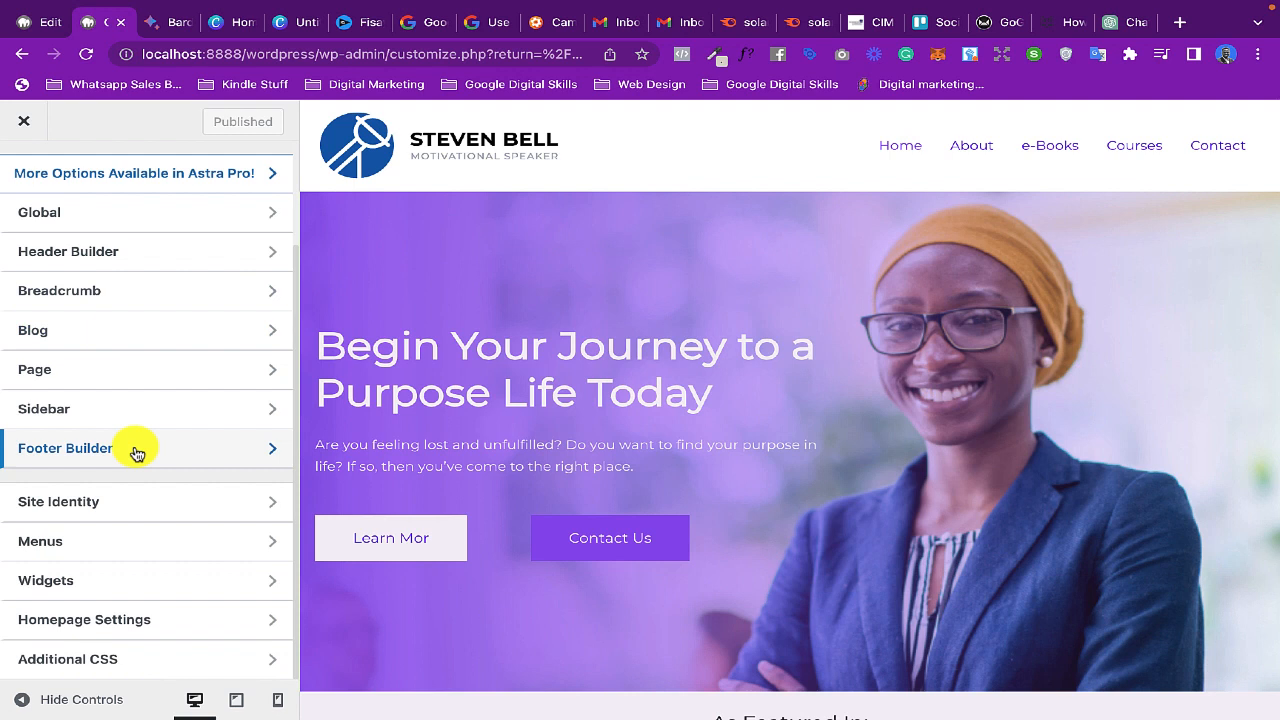
click(129, 507)
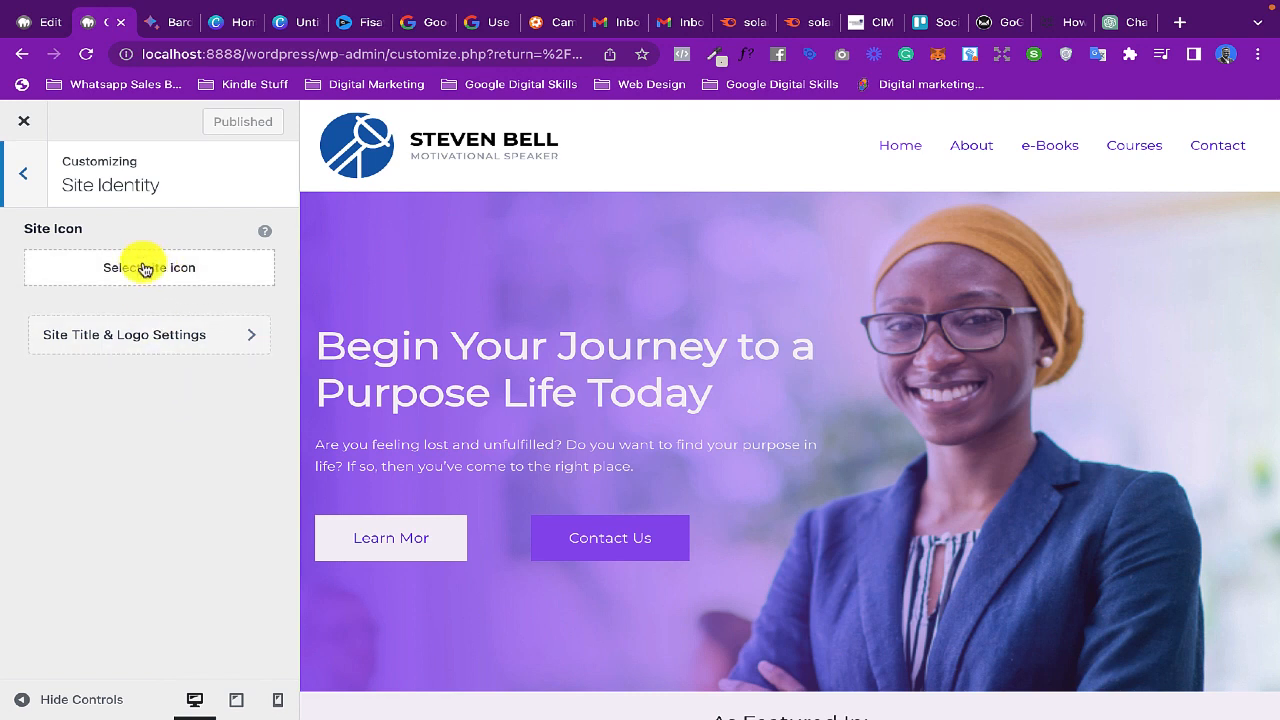
click(137, 343)
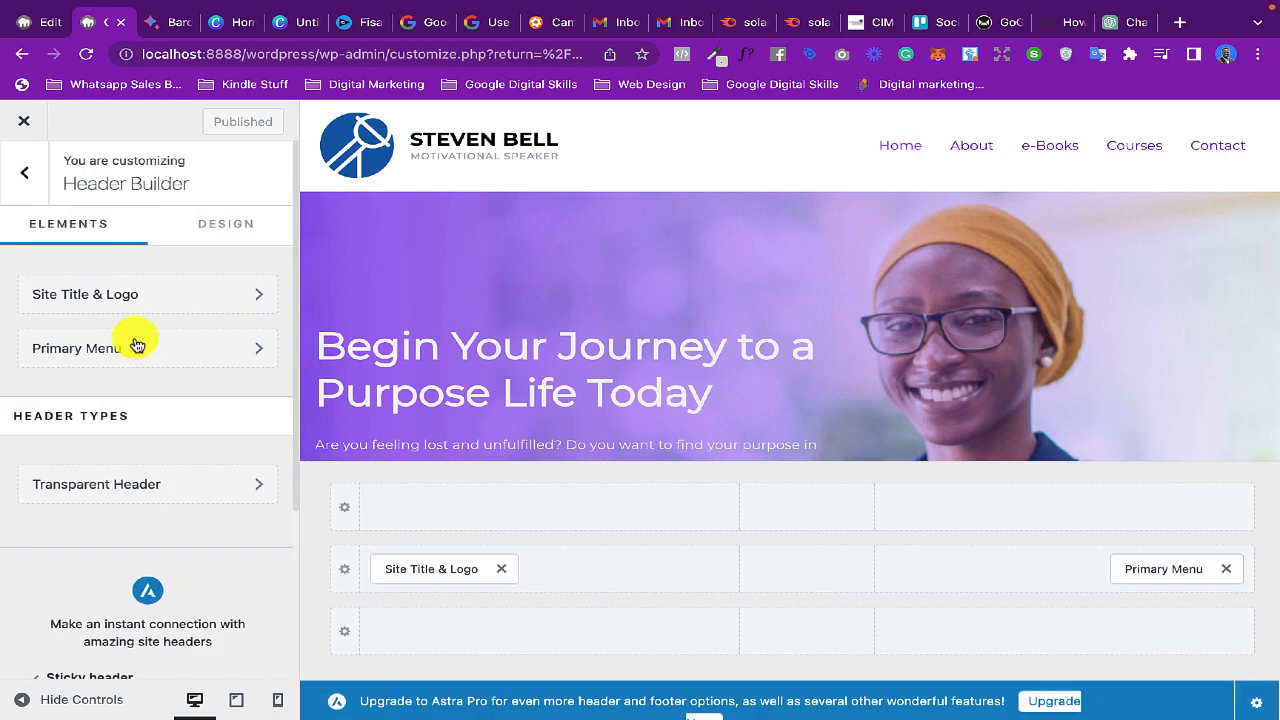
- Look over the logo and retina logo options, open the logo image chooser, and close it without picking an image
scroll(180, 351, down, 3)
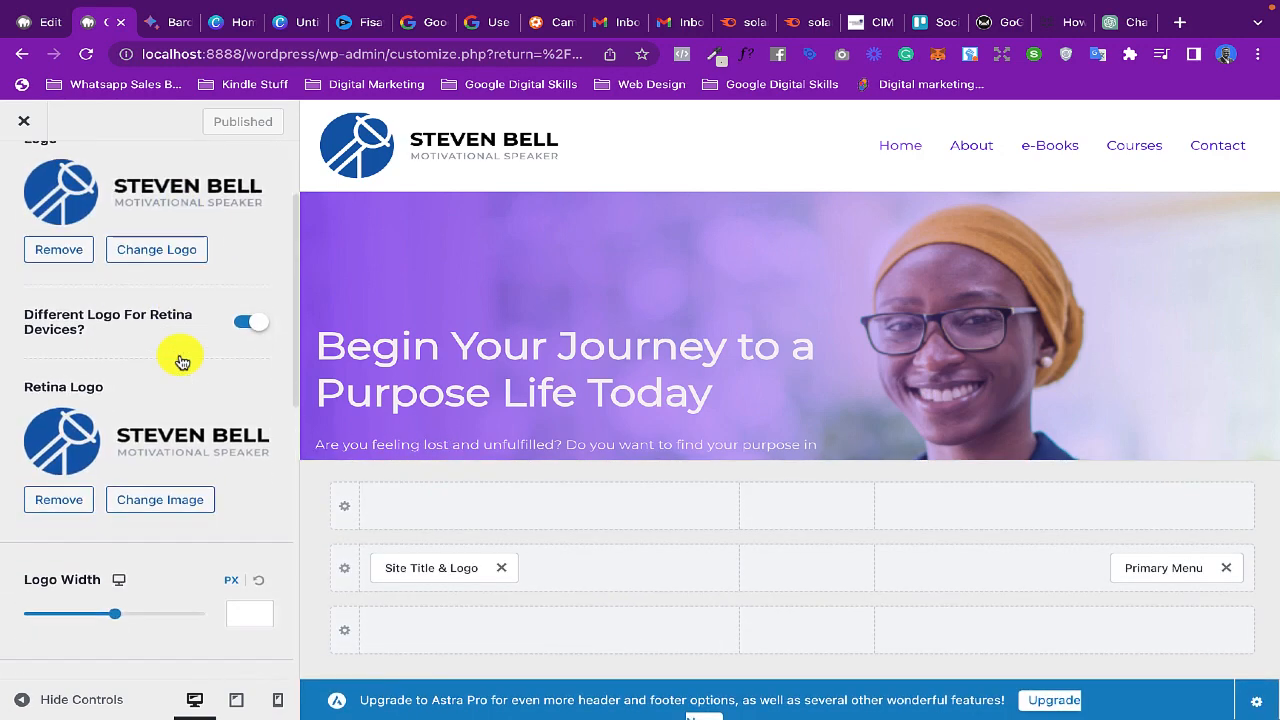
scroll(180, 357, up, 1)
scroll(180, 355, up, 1)
scroll(180, 358, down, 3)
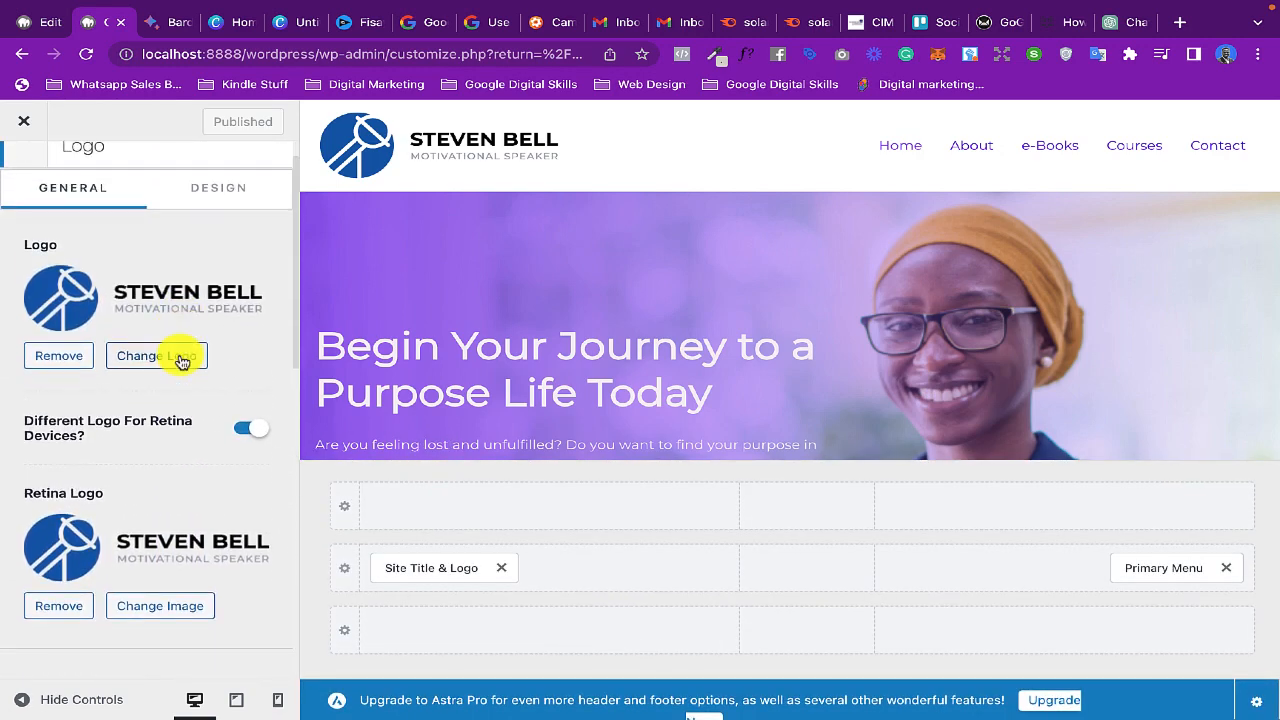
scroll(180, 355, up, 3)
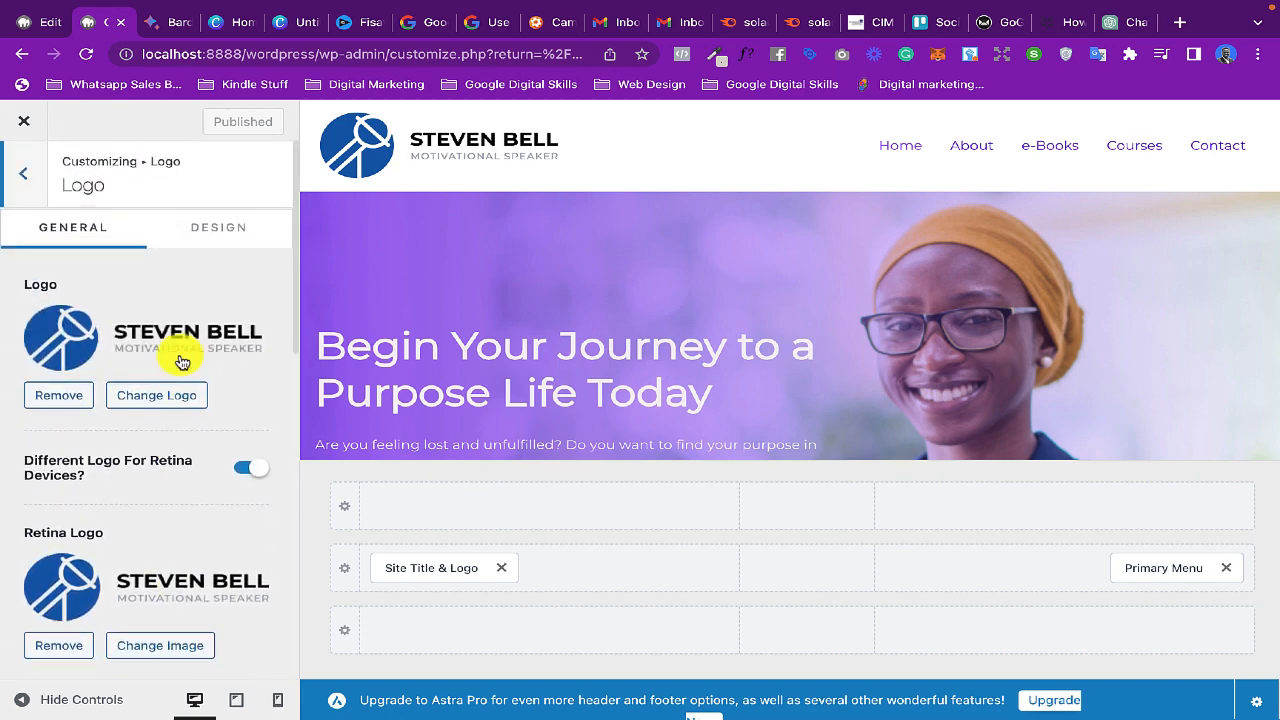
click(57, 331)
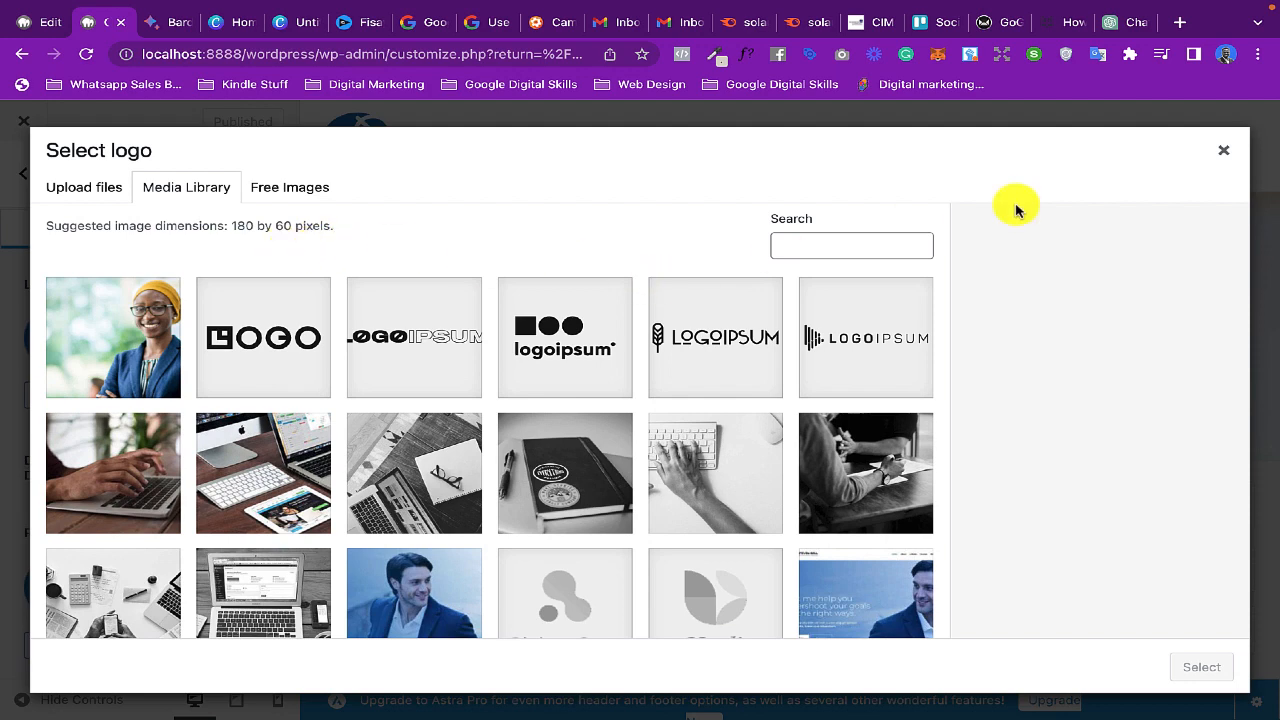
click(1223, 150)
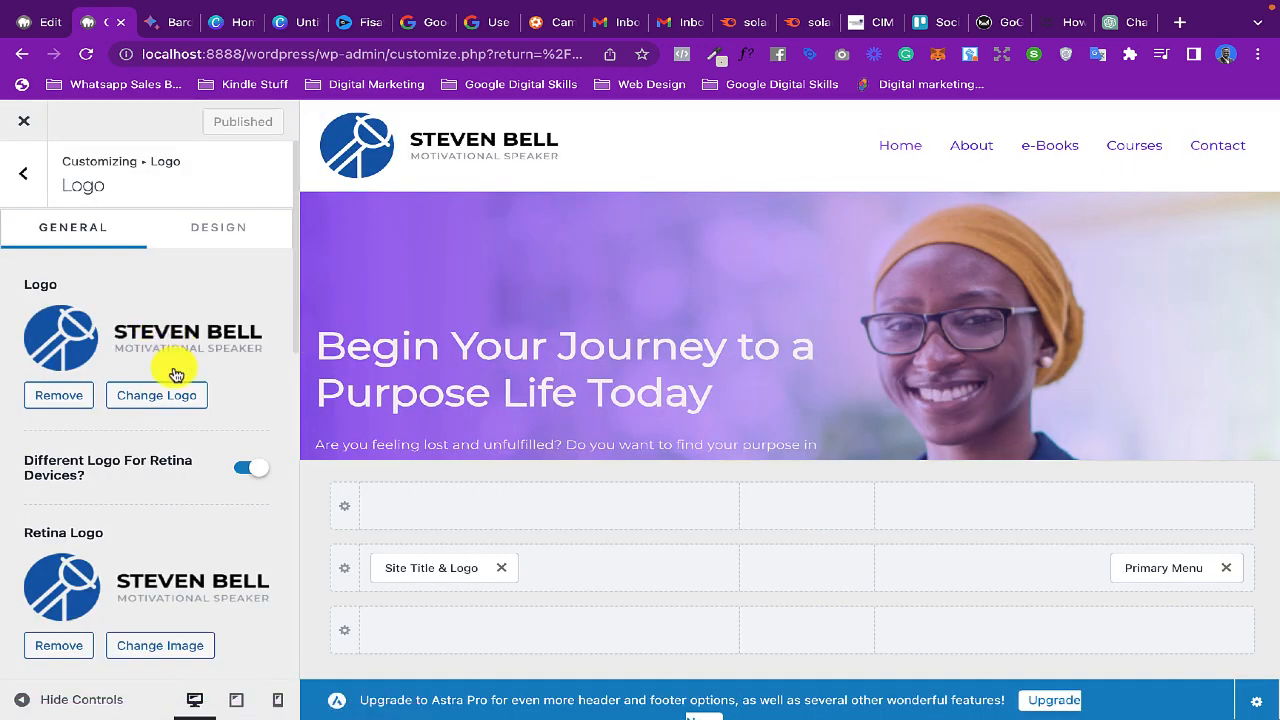
- Examine the logo width, site title and visibility settings, and exit the customizer
scroll(175, 374, down, 5)
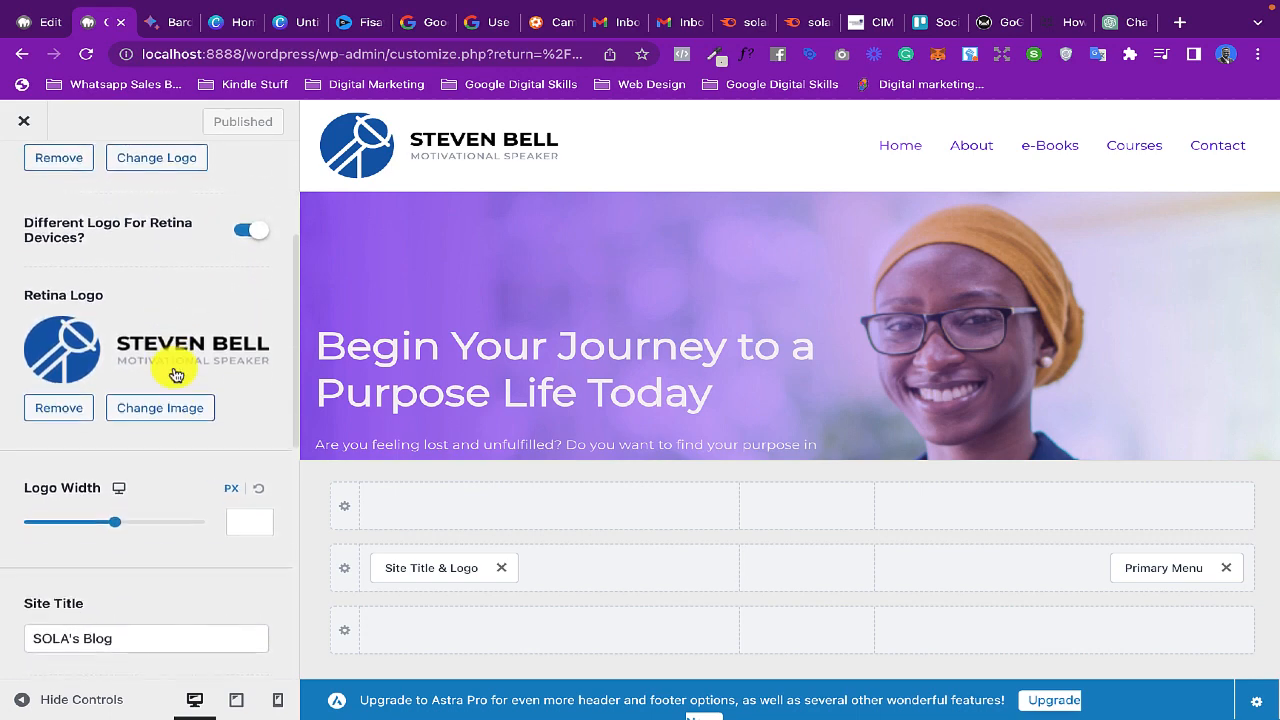
scroll(175, 374, down, 4)
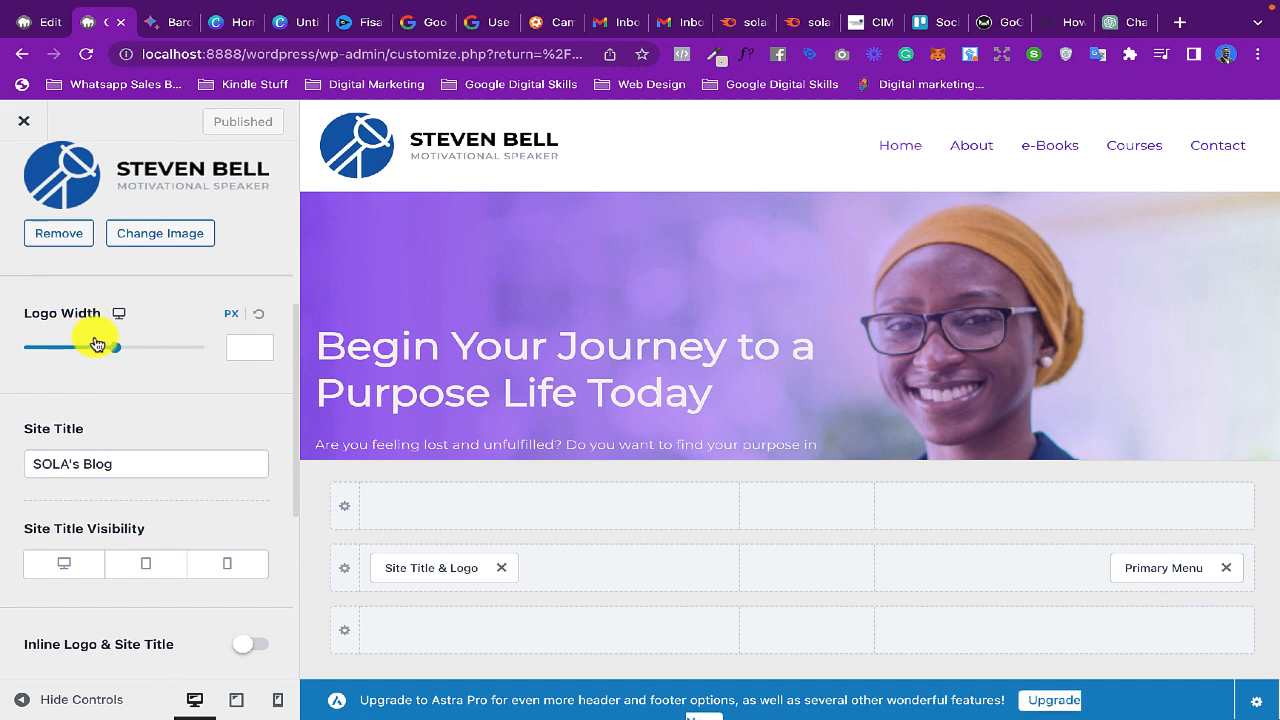
scroll(171, 454, up, 9)
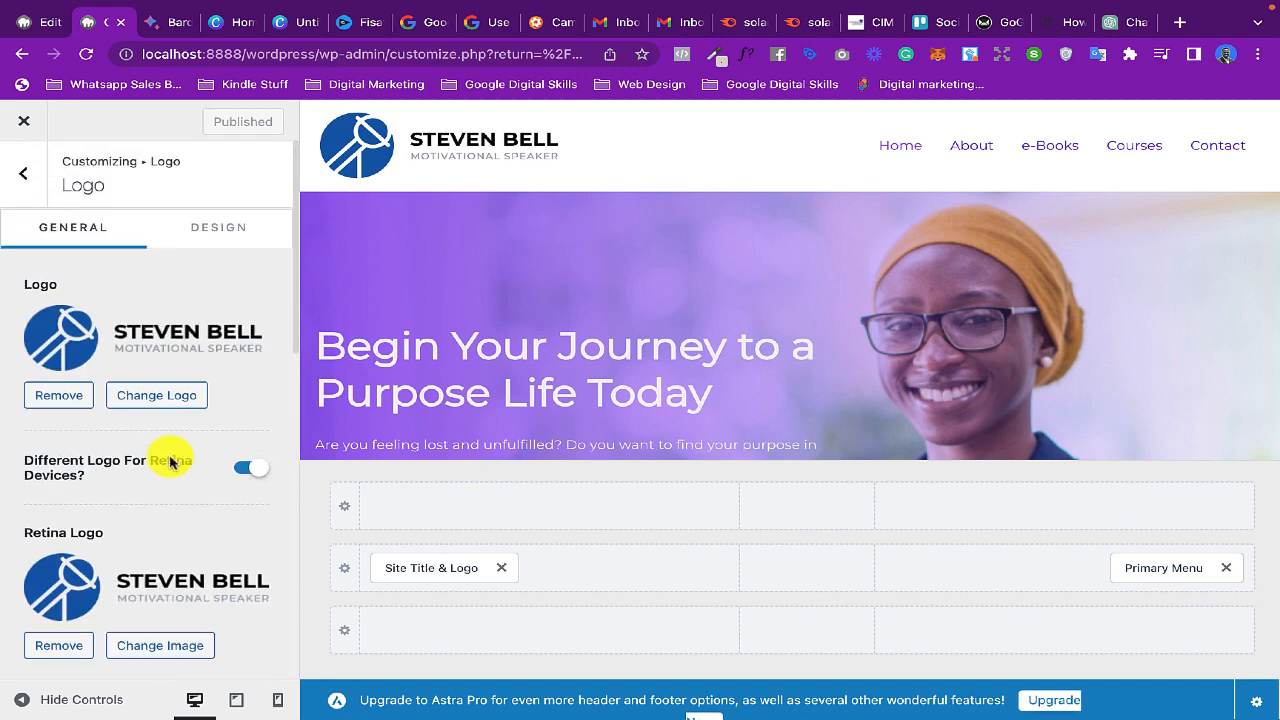
click(25, 172)
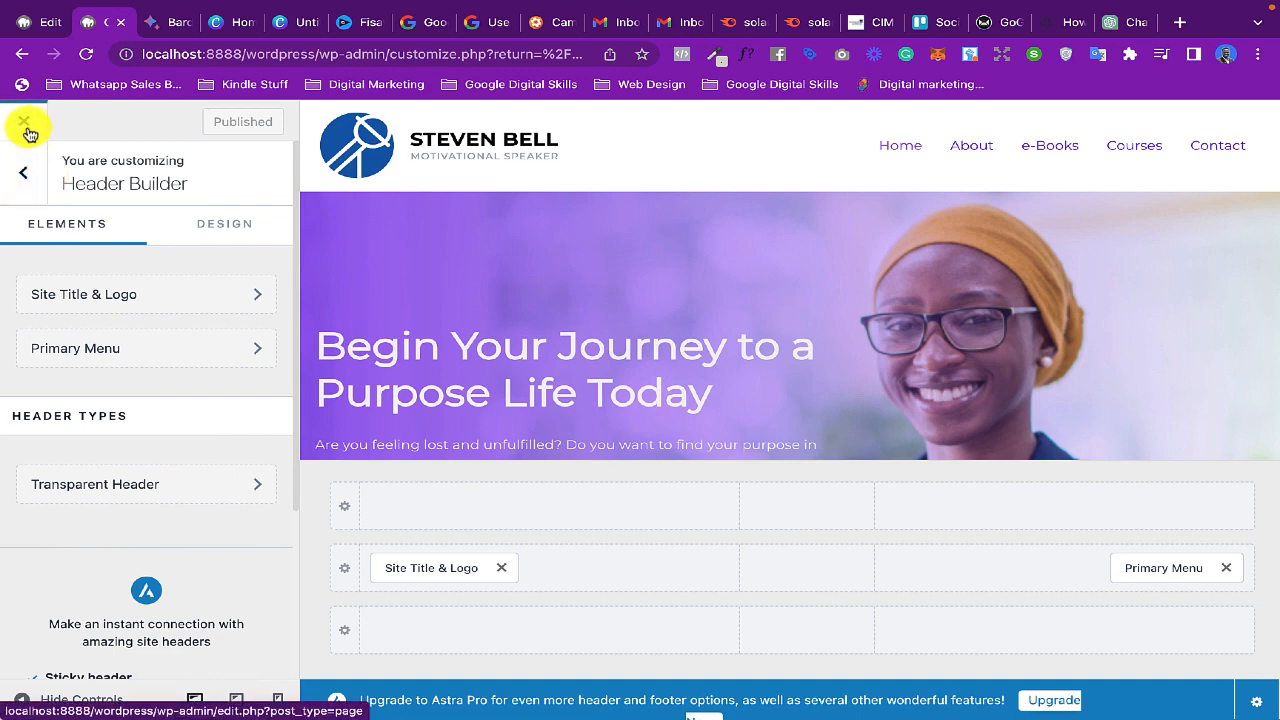
click(25, 124)
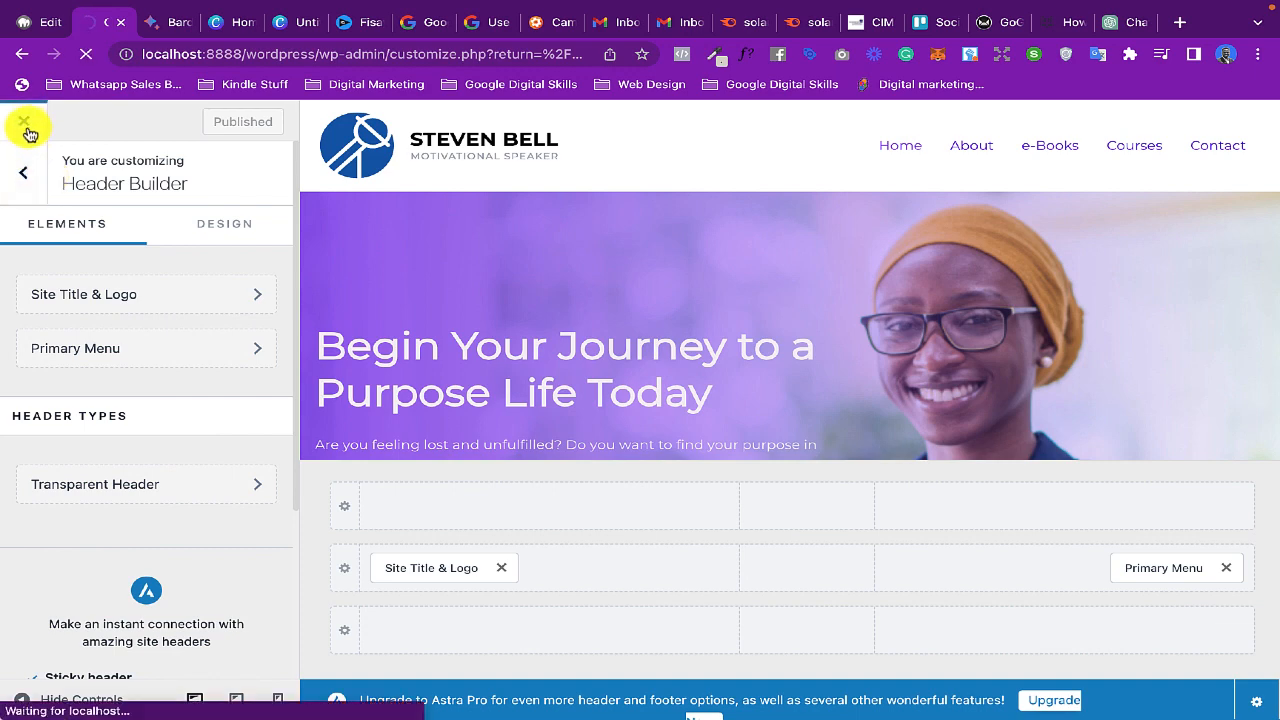